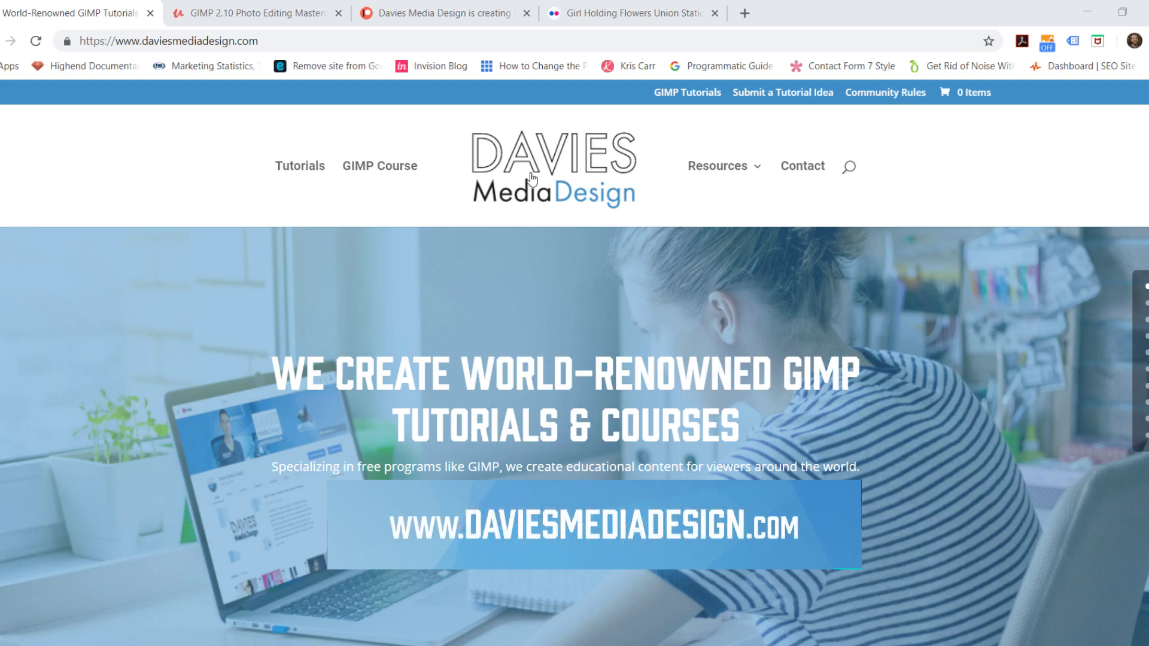
# - Look through the Davies Media Design home page down to the GIMP playlists section
pyautogui.scroll(-12, 287, 329)
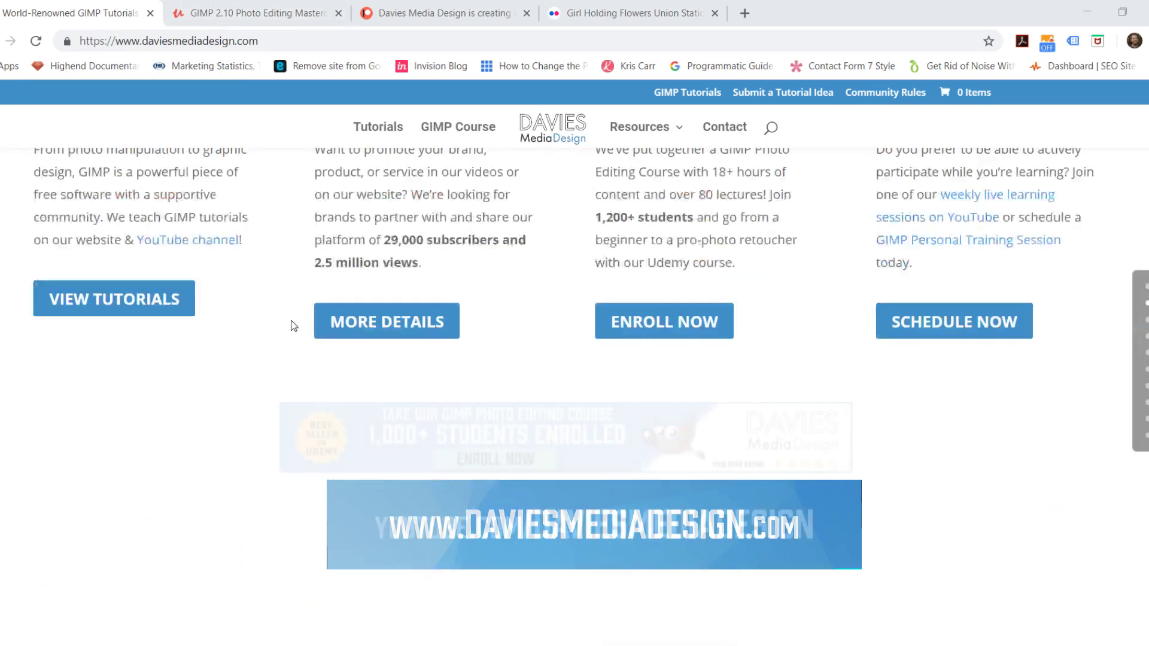
pyautogui.scroll(-7, 370, 329)
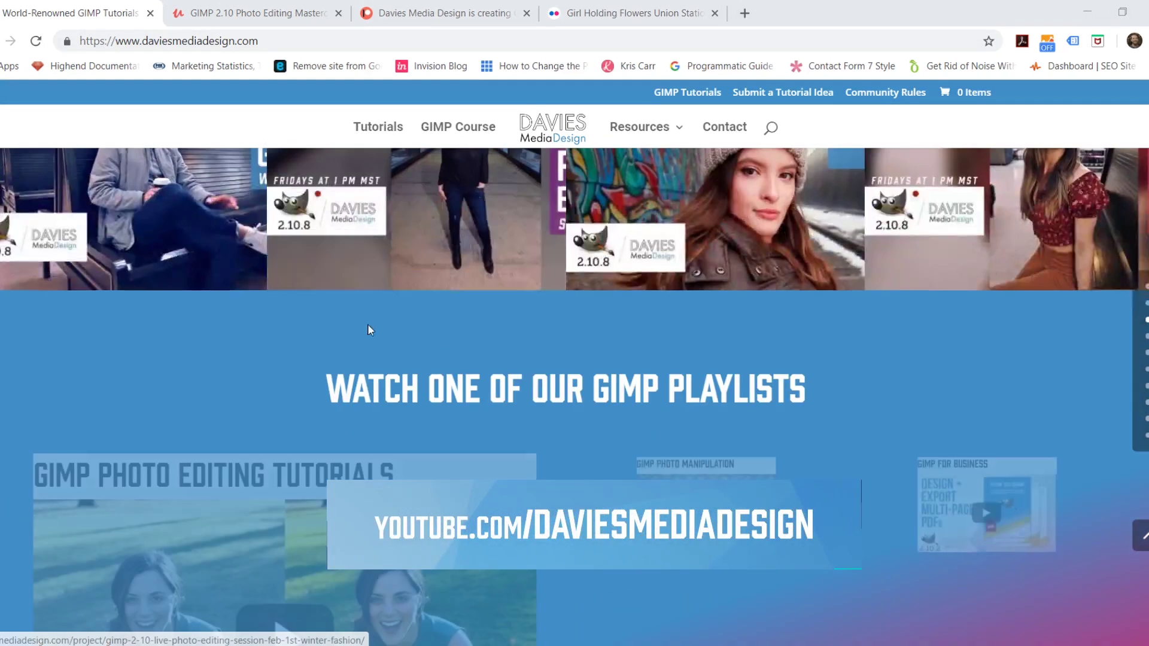
pyautogui.scroll(-1, 363, 317)
pyautogui.scroll(1, 363, 317)
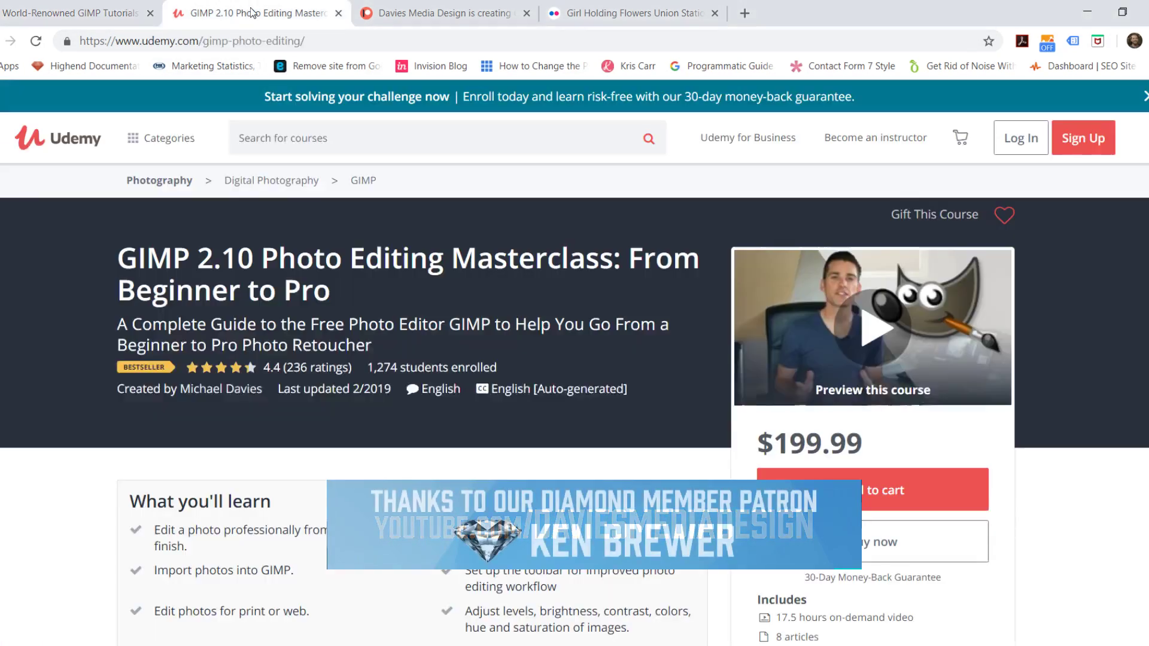
# - View the Udemy GIMP 2.10 Photo Editing Masterclass page and the Davies Media Design Patreon page
pyautogui.click(254, 14)
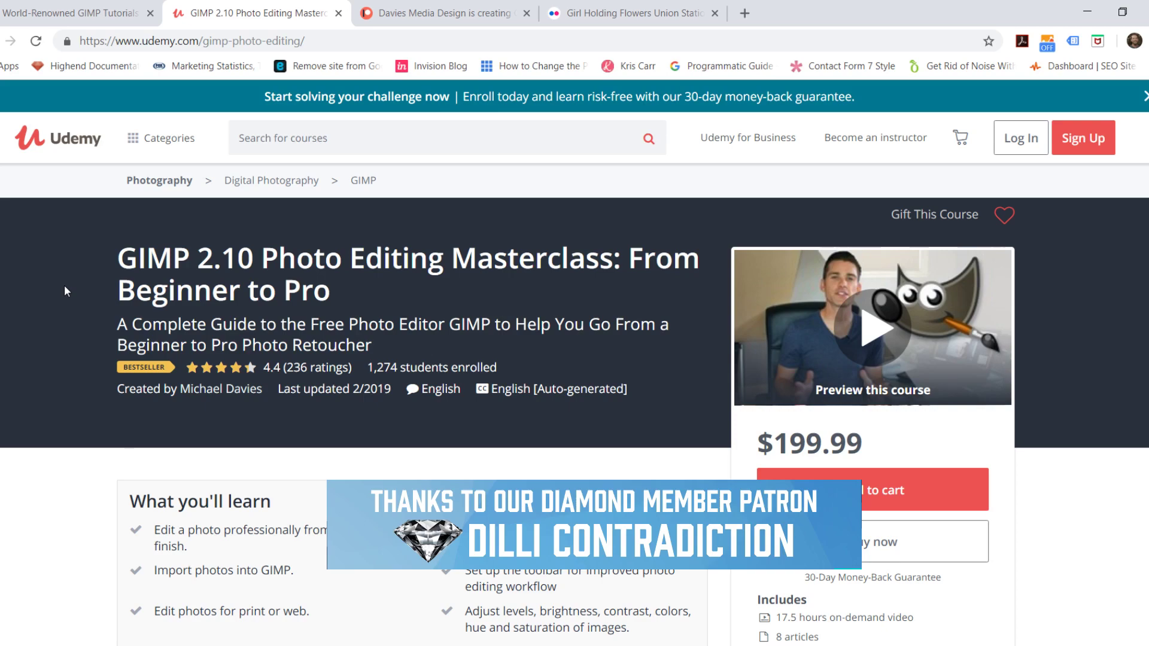
pyautogui.click(443, 16)
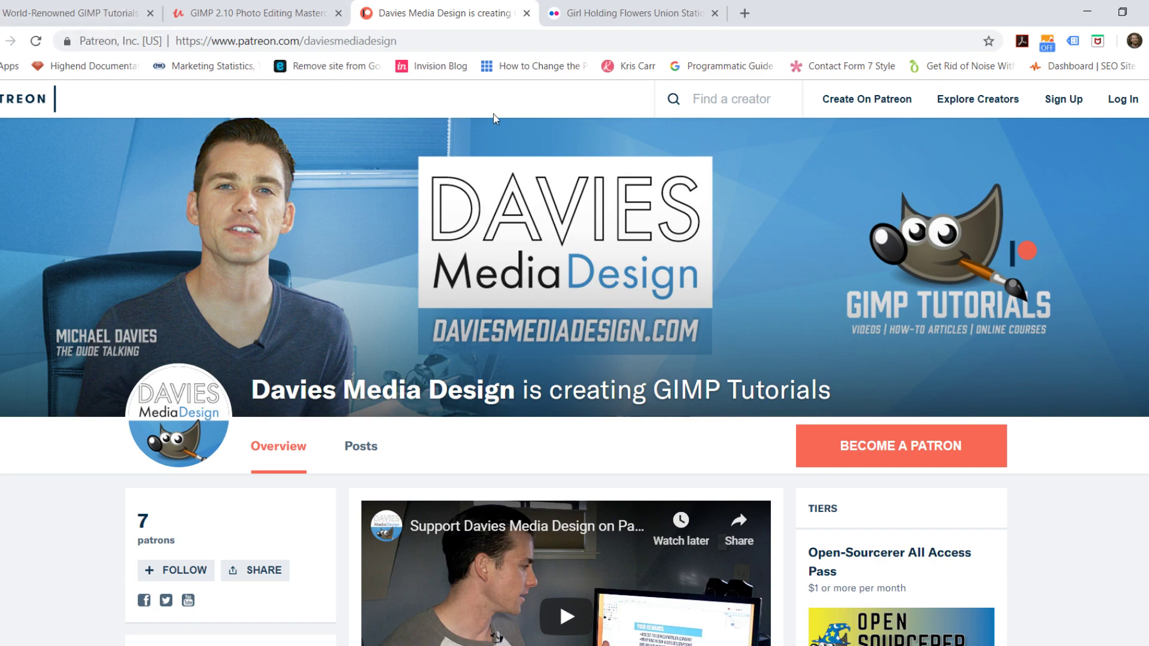
pyautogui.click(288, 15)
pyautogui.click(144, 18)
pyautogui.click(395, 14)
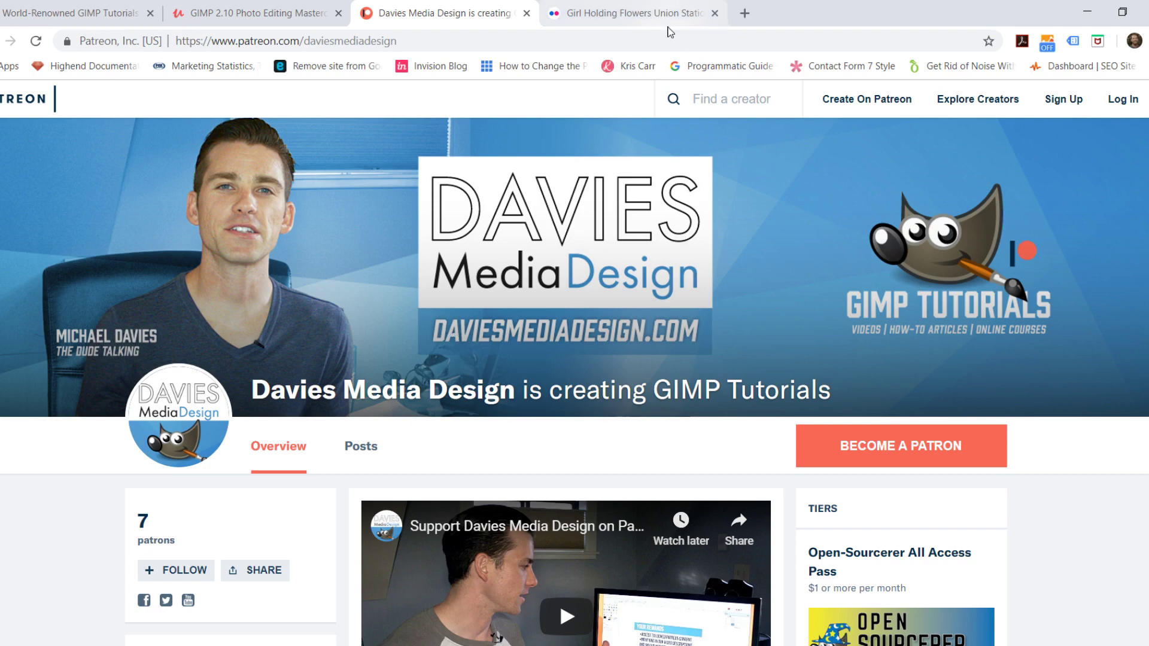
# - Examine the Girl Holding Flowers Union Station photo and its description on Flickr
pyautogui.click(644, 18)
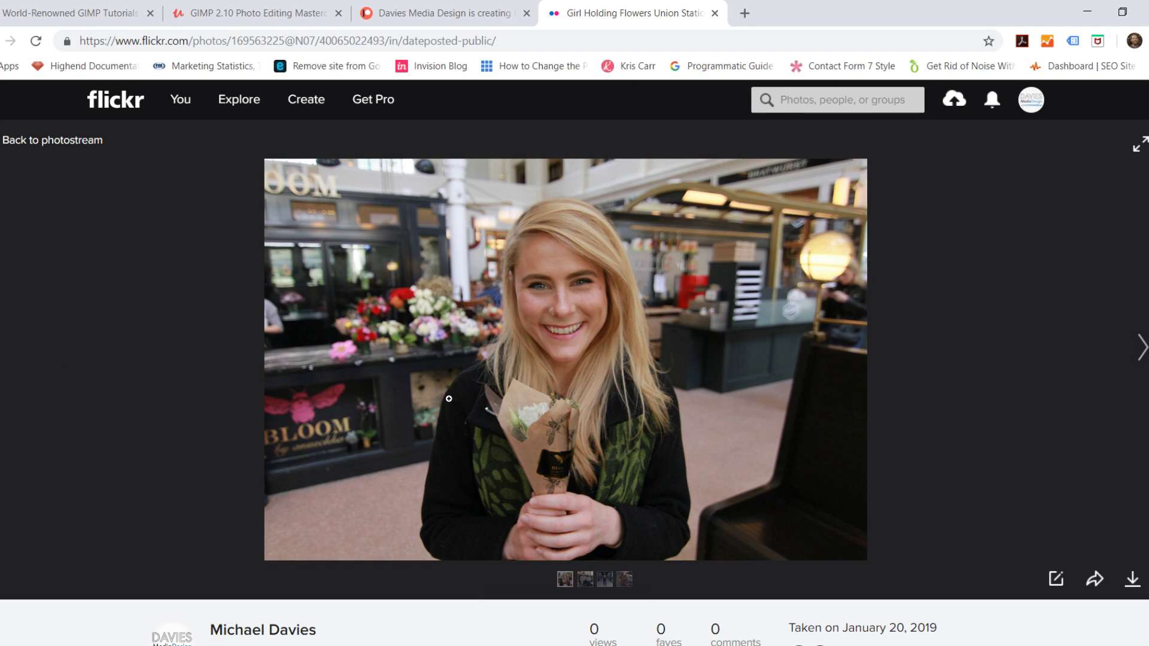
pyautogui.scroll(-2, 460, 407)
pyautogui.scroll(-2, 461, 408)
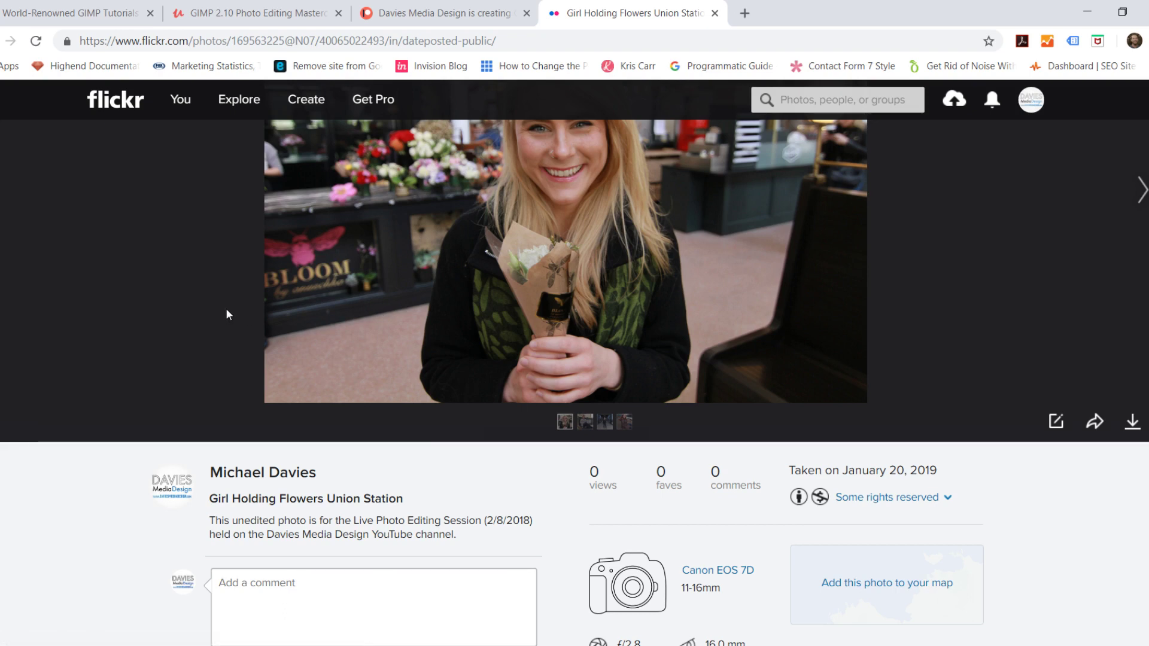
pyautogui.scroll(4, 281, 329)
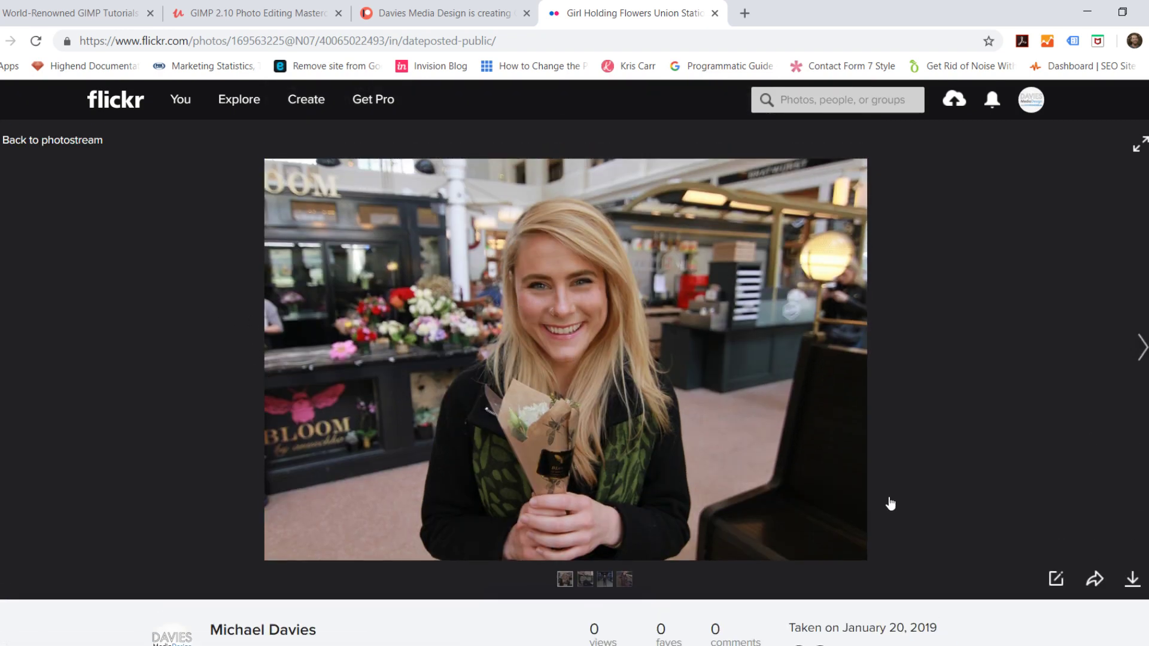
# - Switch to the Union Station 1_20 Photoshoot search results in File Explorer and open the first IMG_9464 photo in GNU Image Manipulation Program
pyautogui.click(1082, 18)
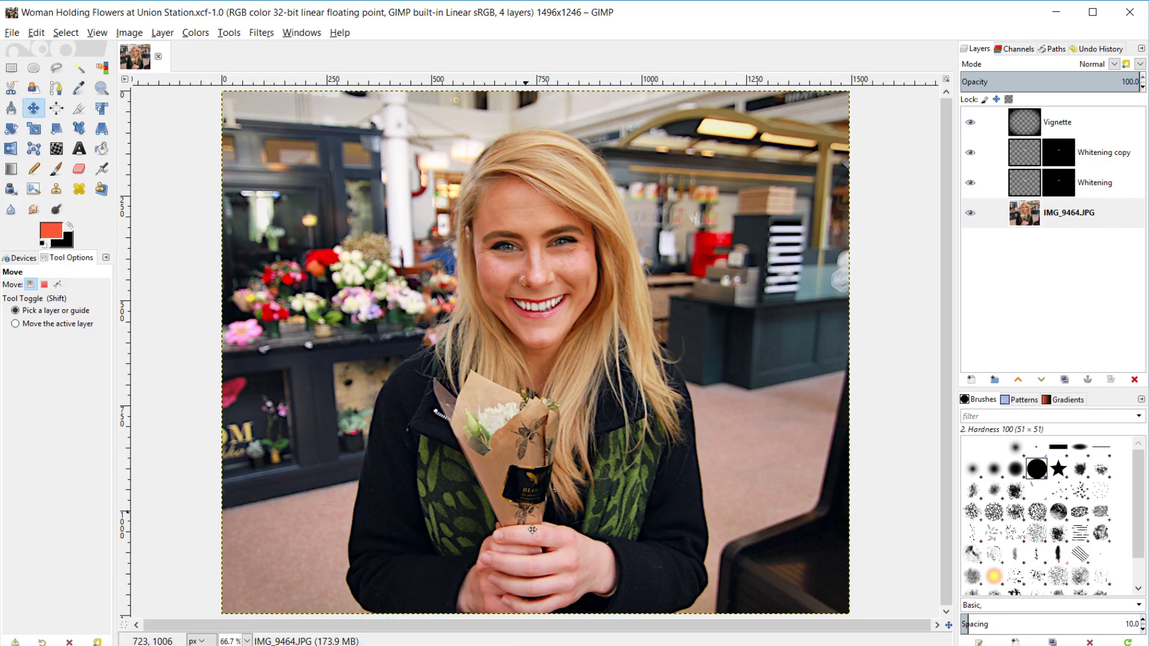
pyautogui.hotkey('alt', 'Tab')
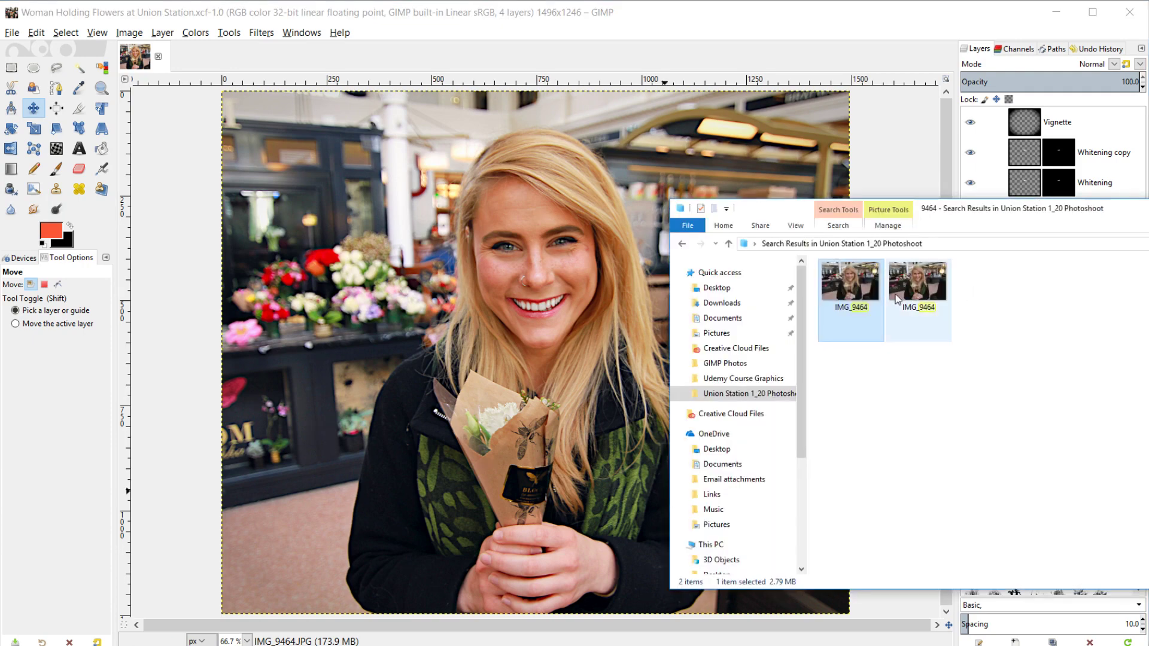
pyautogui.rightClick(854, 282)
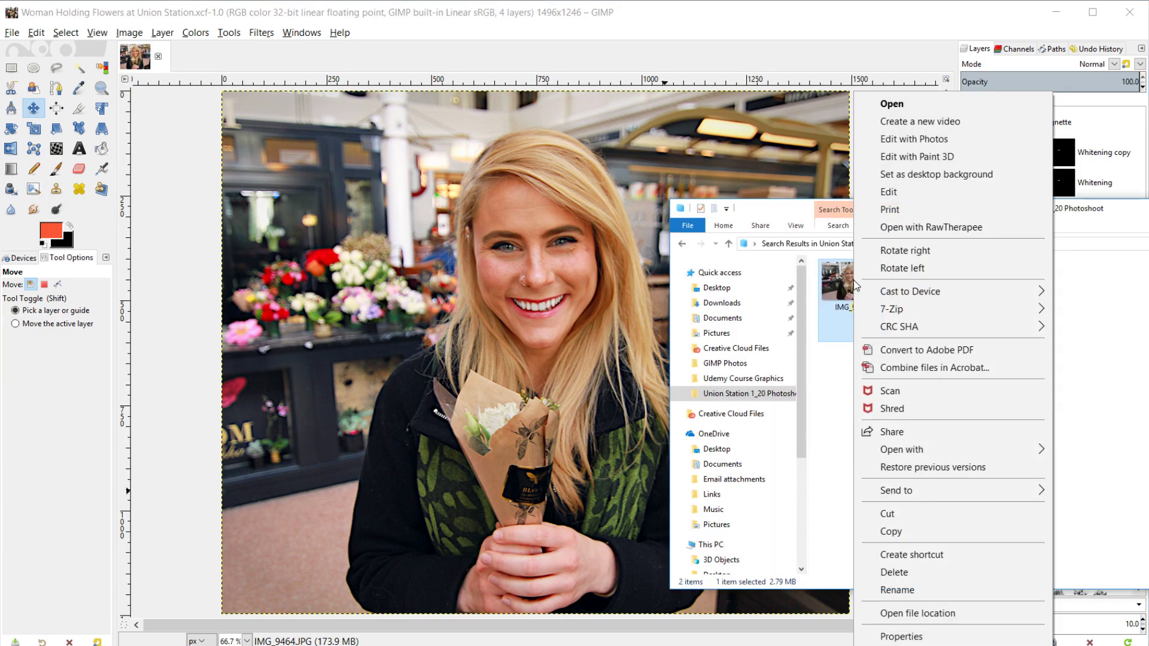
pyautogui.moveTo(900, 450)
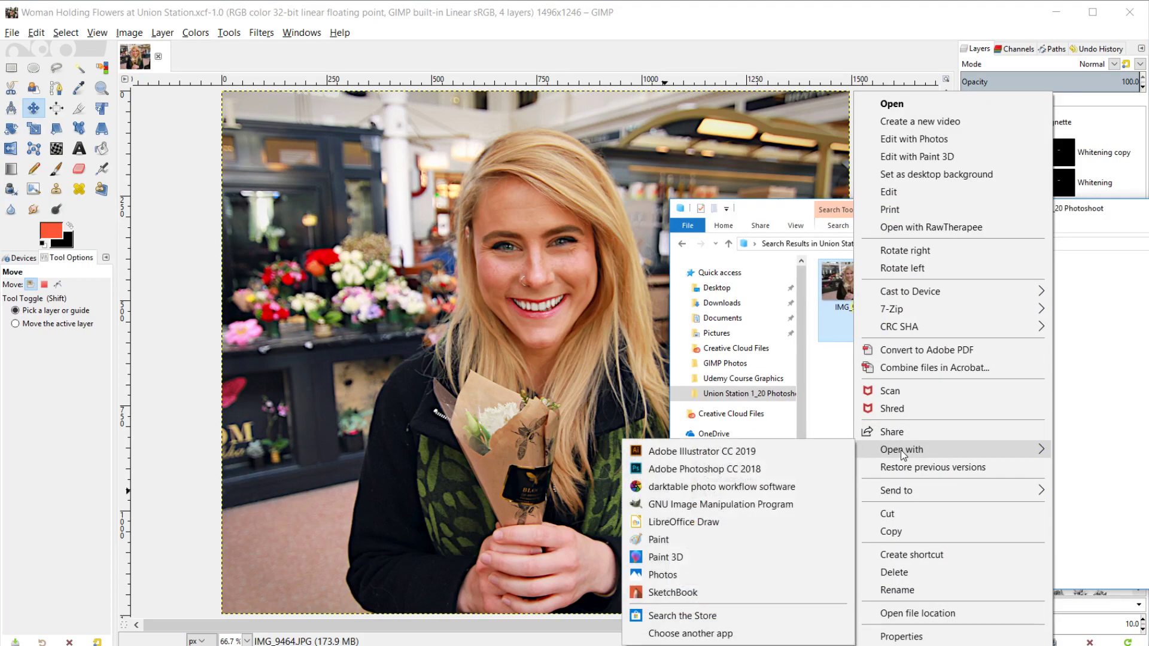
pyautogui.click(772, 503)
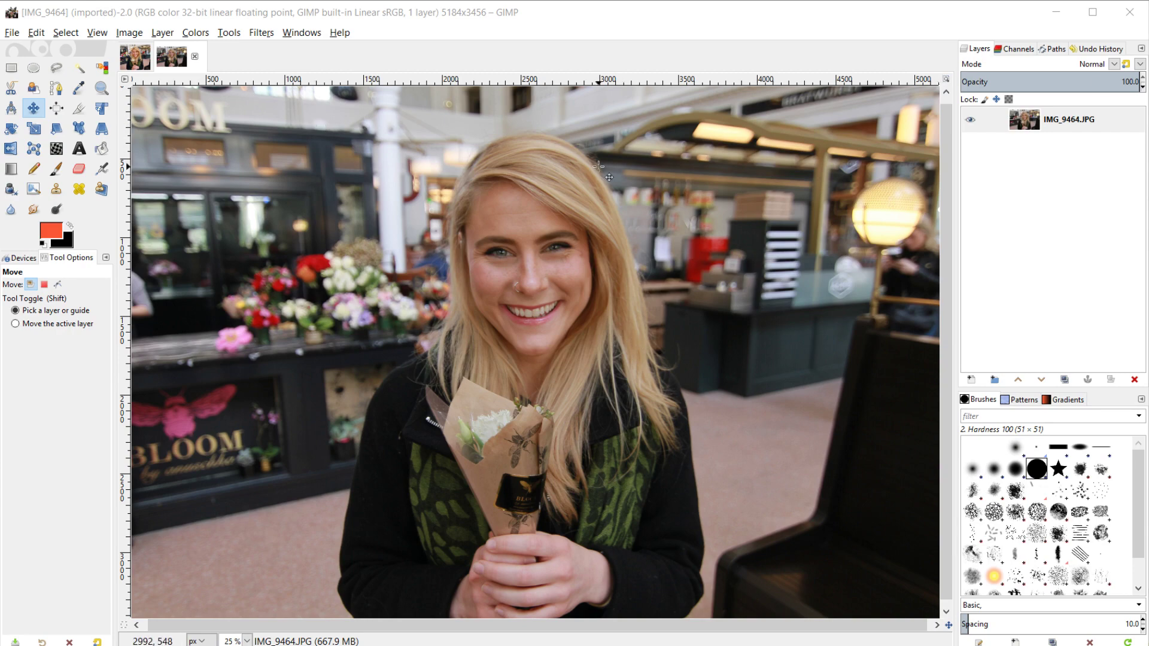
pyautogui.press('-')
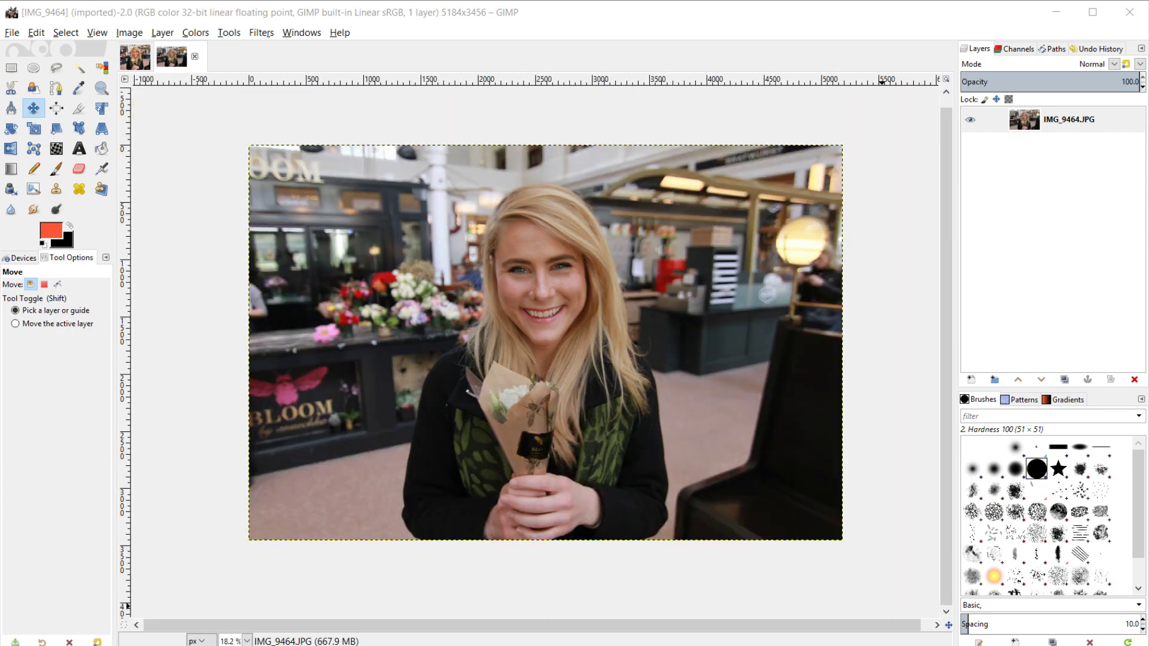
# - Search the computer for "libre", open the recent document "10 Step Process for Editing Photos in GIMP", and return to GIMP
pyautogui.press('super')
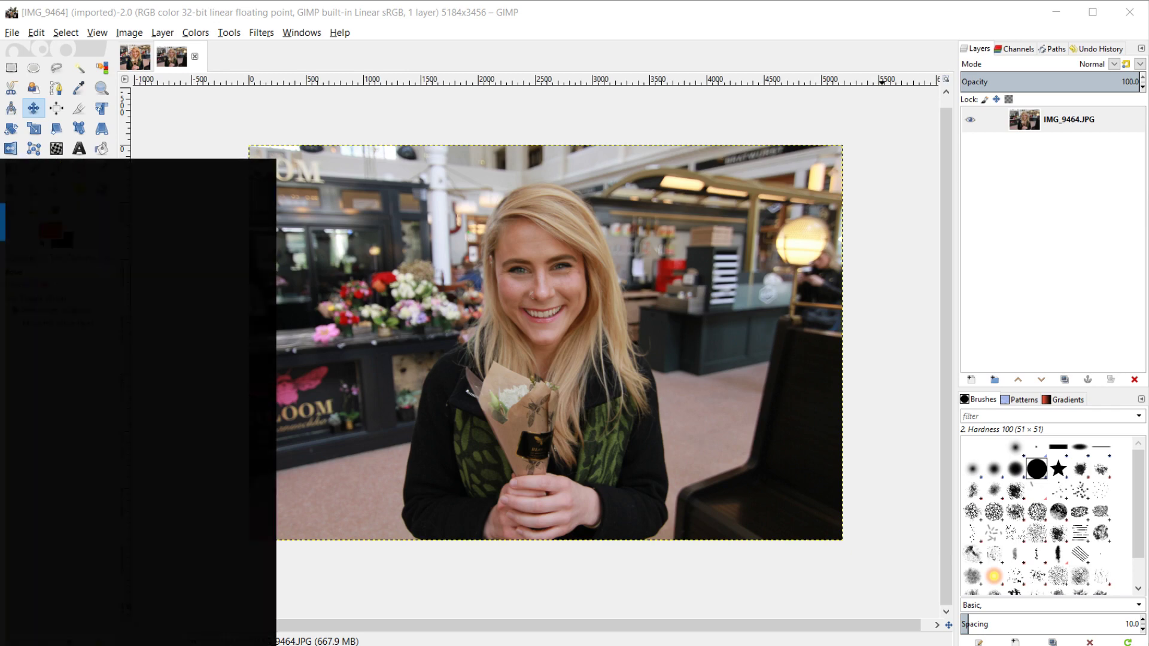
pyautogui.write('libre')
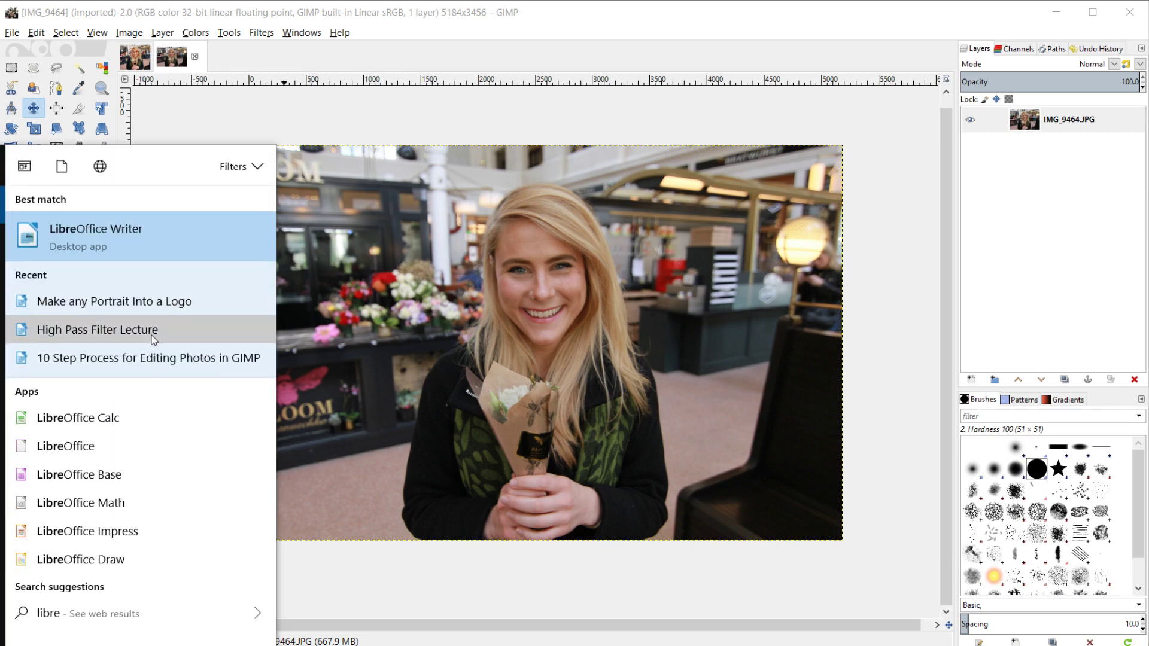
pyautogui.click(157, 365)
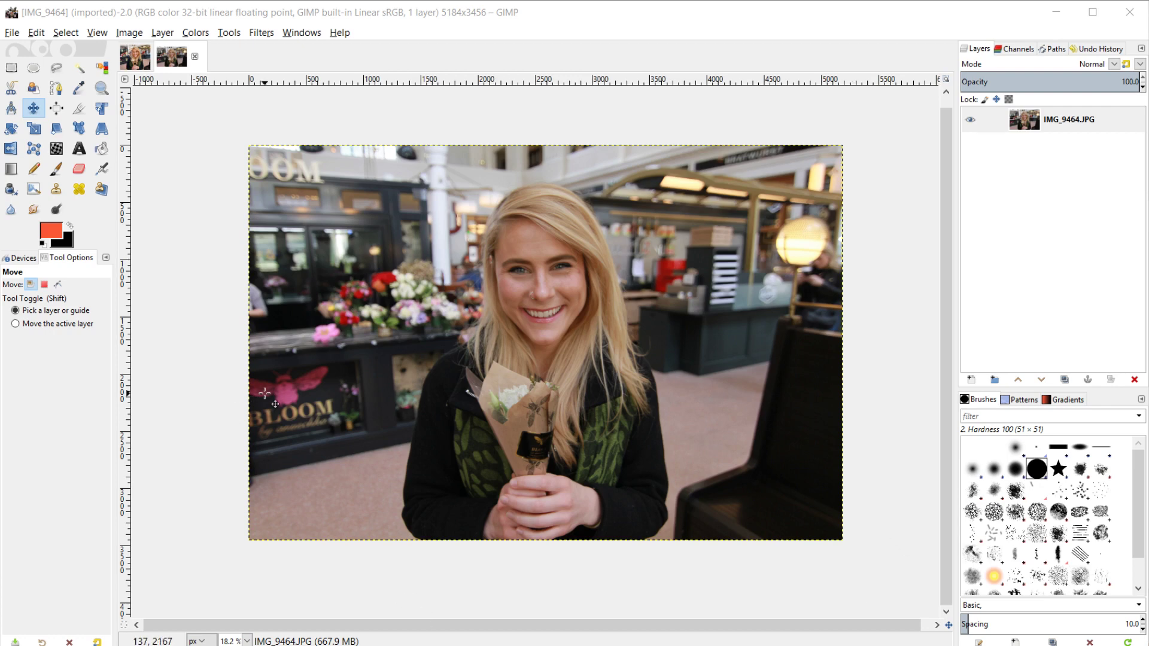
pyautogui.click(787, 20)
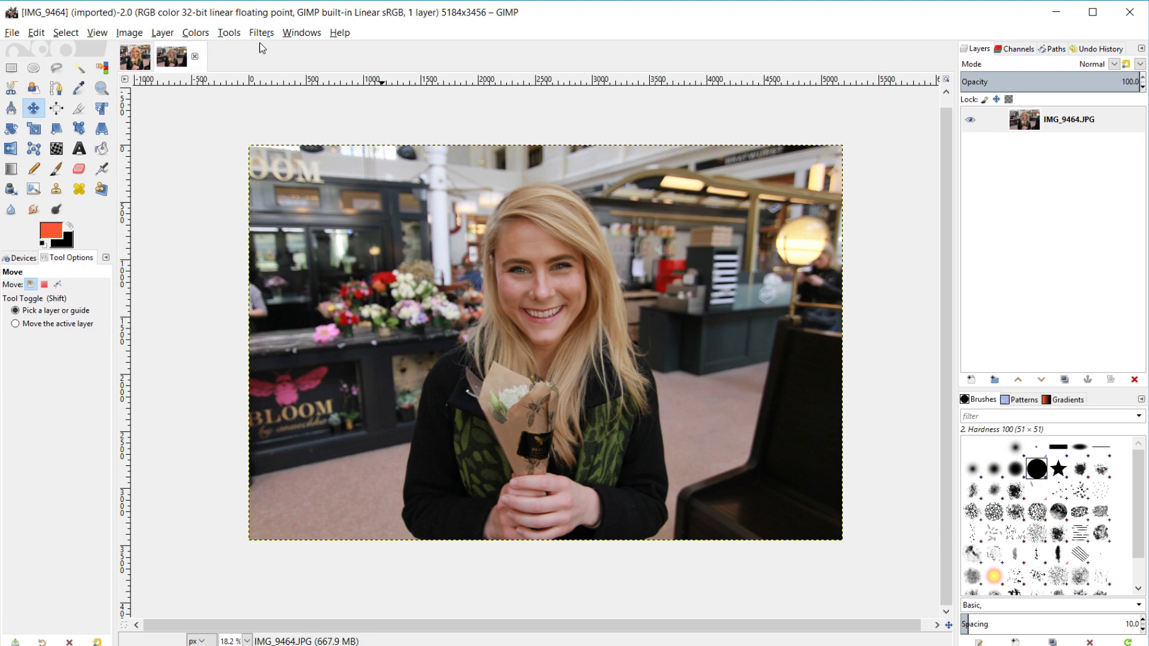
# - Scale the image proportionally to 1920 × 1280 px
pyautogui.click(130, 34)
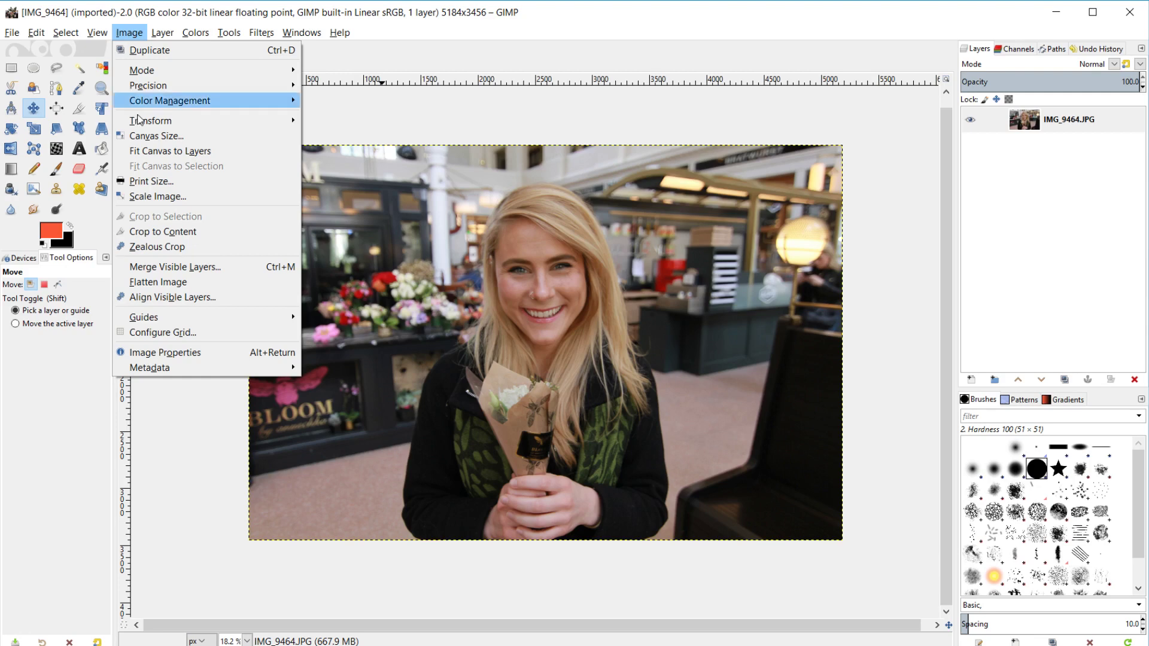
pyautogui.click(145, 198)
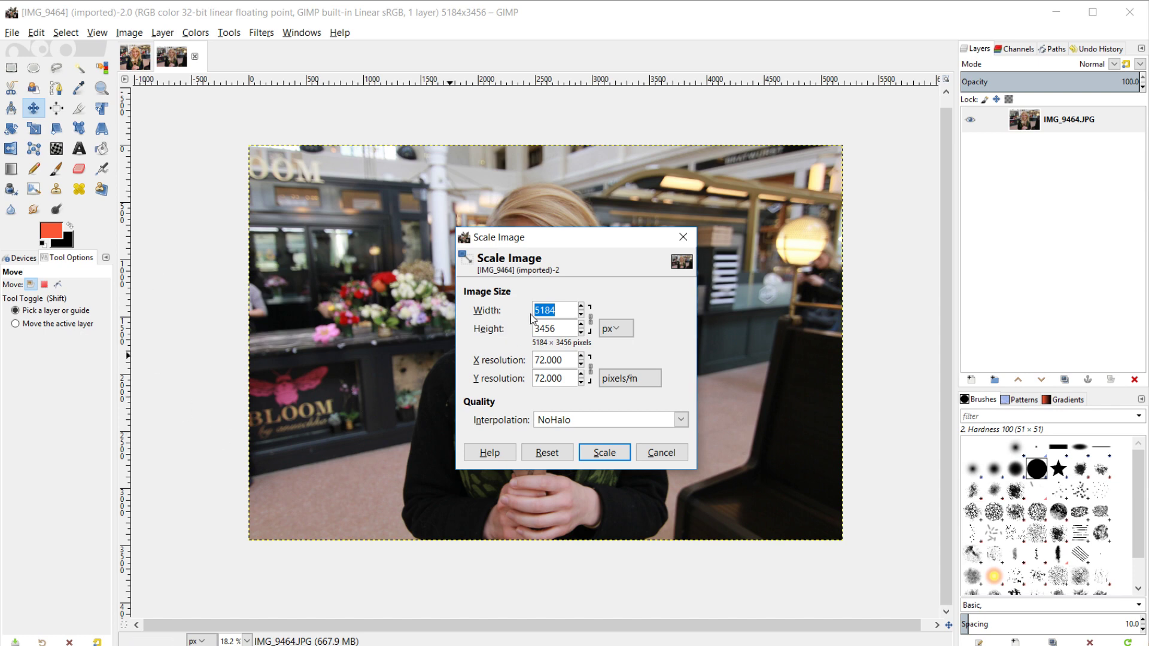
pyautogui.moveTo(533, 237); pyautogui.dragTo(544, 164)
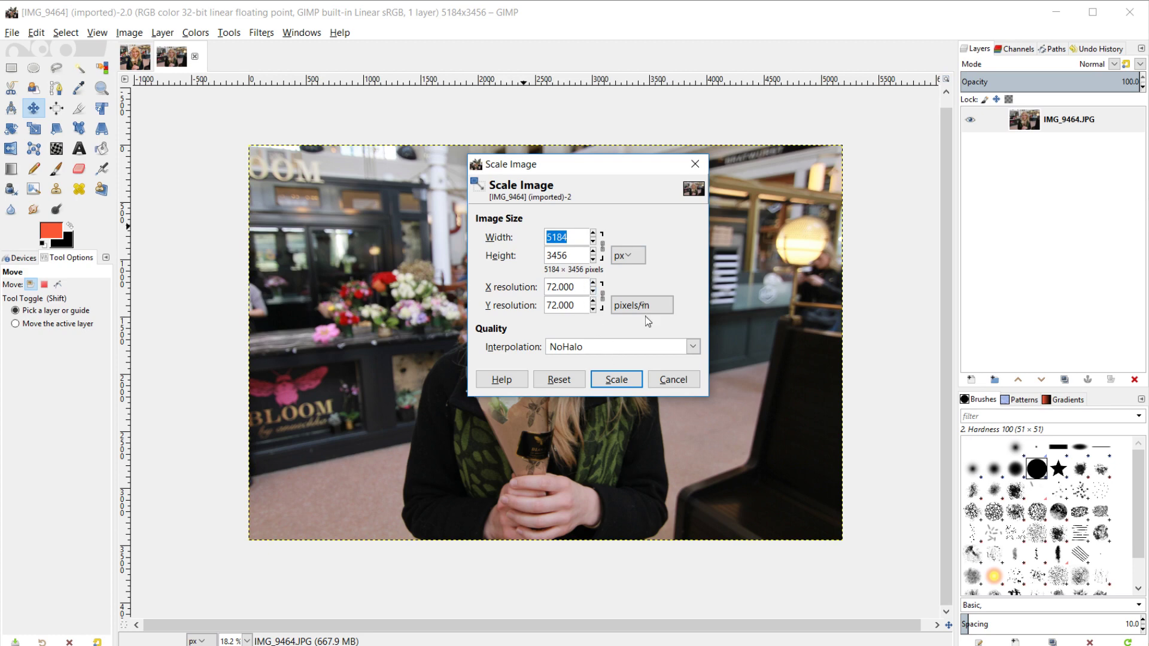
pyautogui.write('1920')
pyautogui.press('Tab')
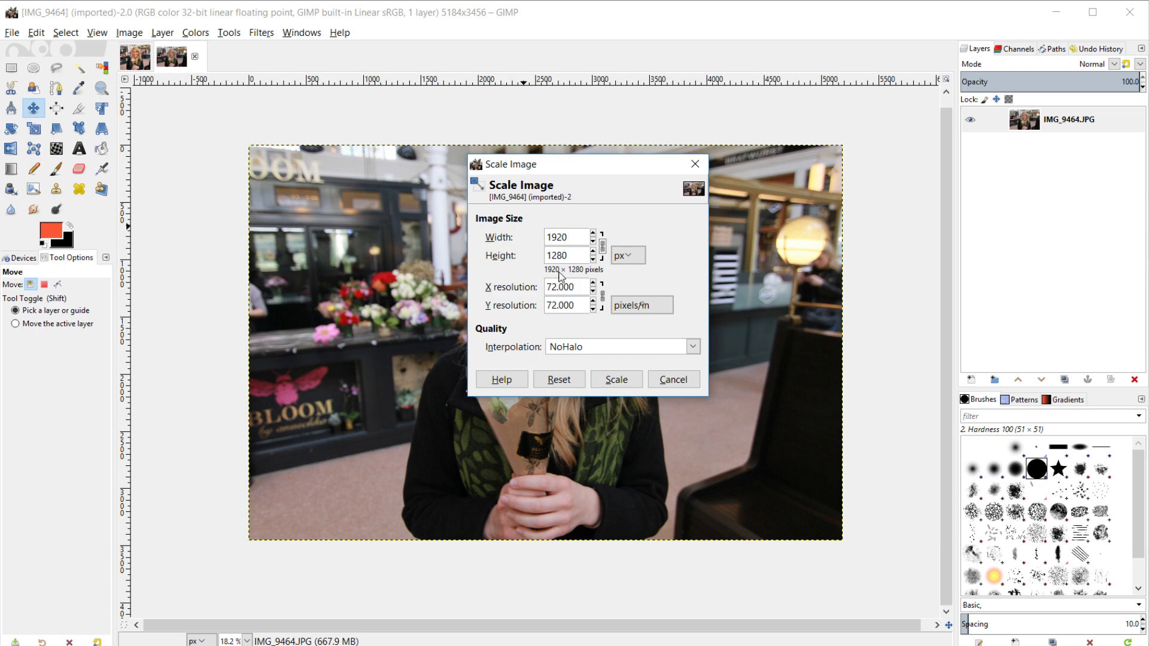
pyautogui.click(551, 288)
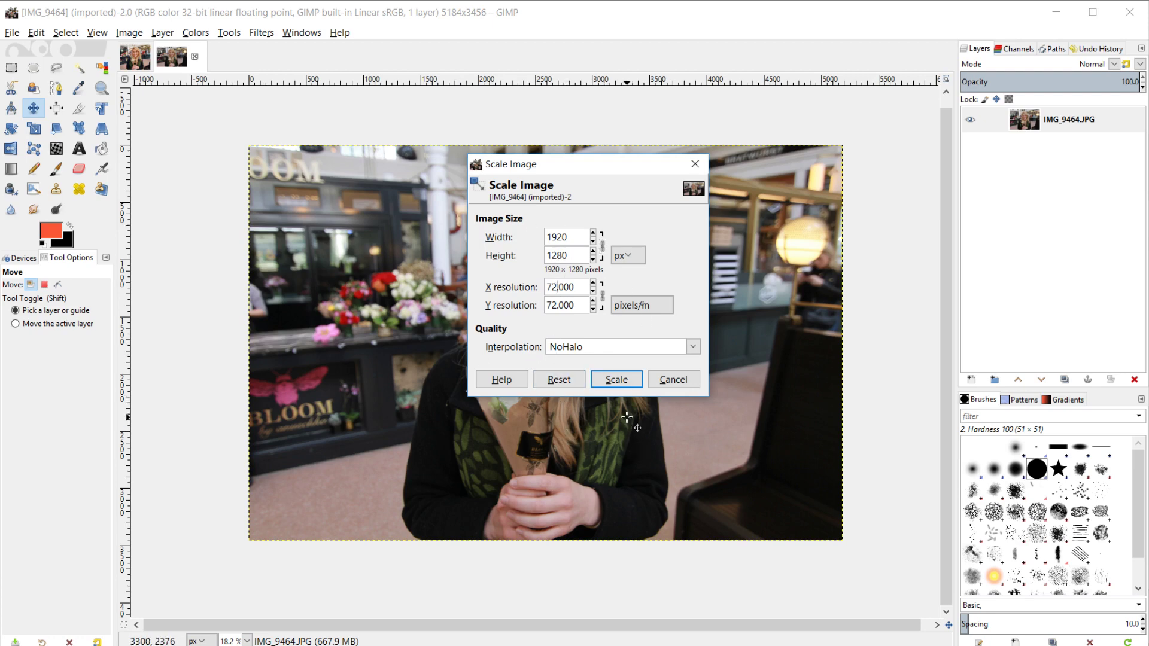
pyautogui.click(613, 379)
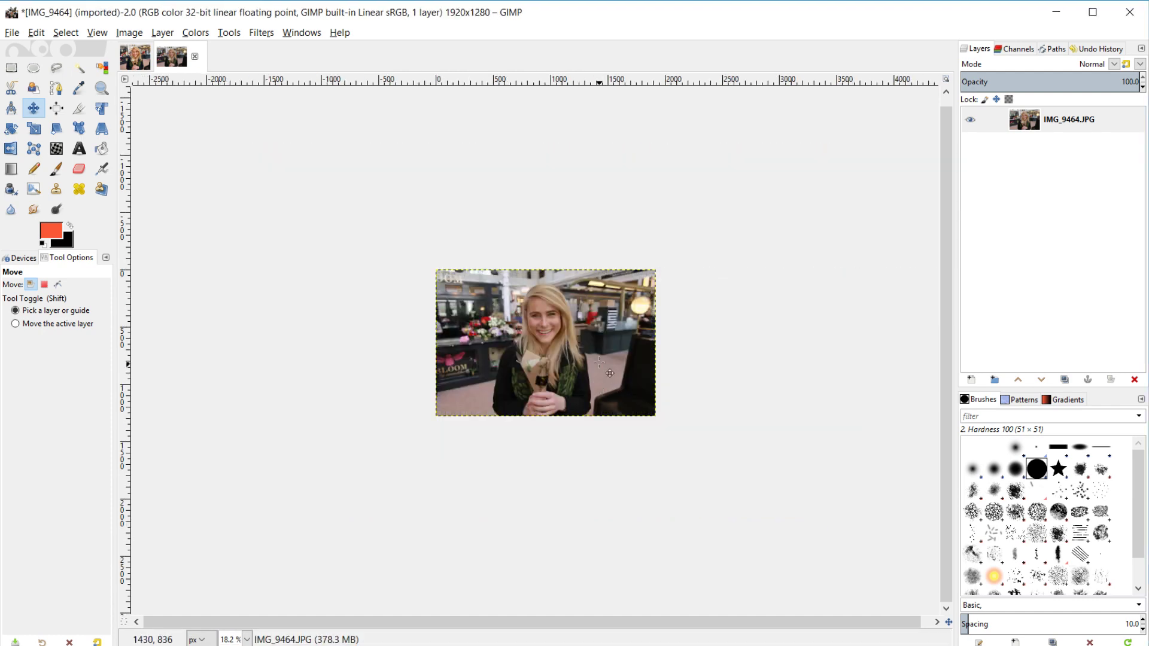
pyautogui.scroll(4, 552, 369)
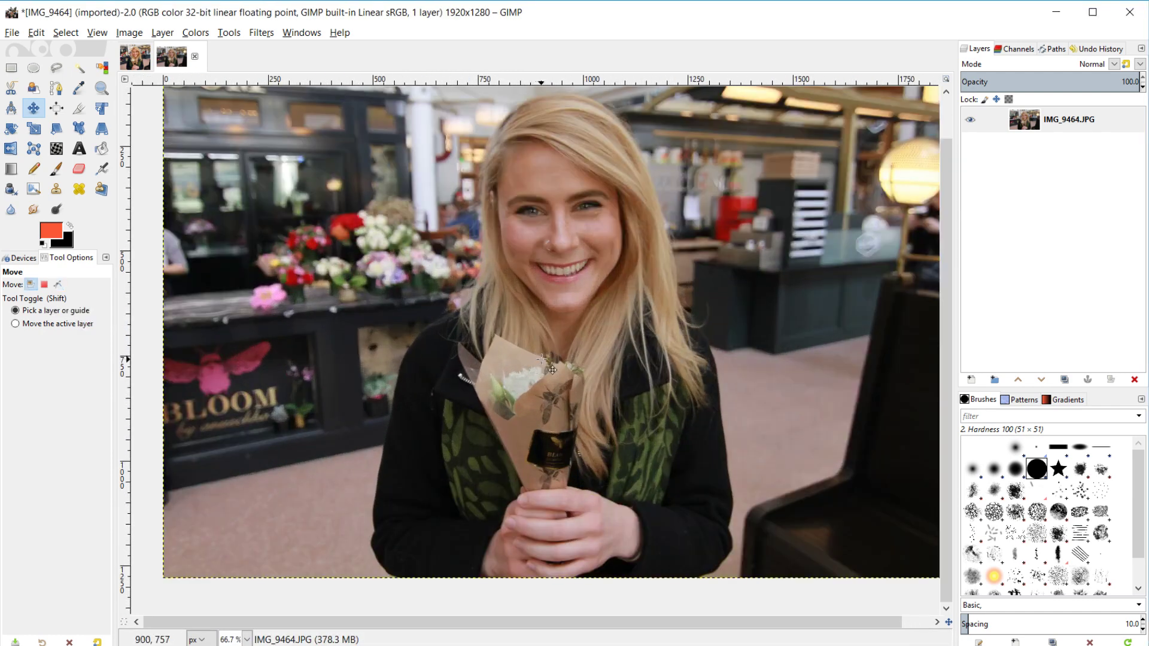
pyautogui.scroll(-1, 552, 370)
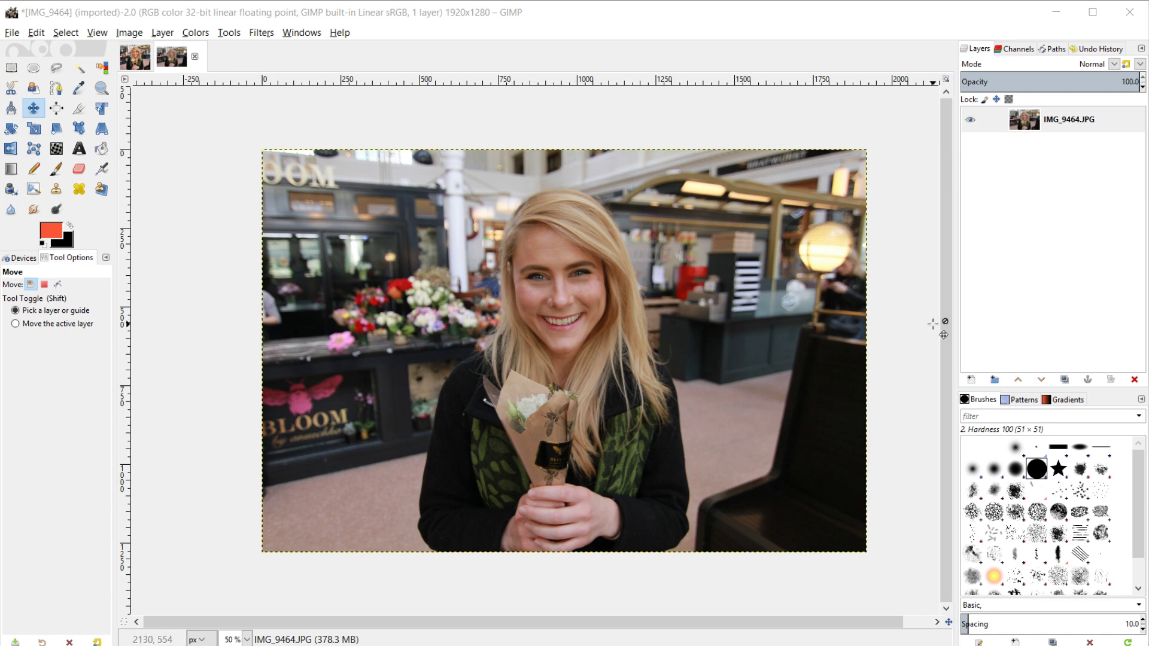
# - Create a layer group named "Photo Group" and place the IMG_9464.JPG layer inside it
pyautogui.click(740, 12)
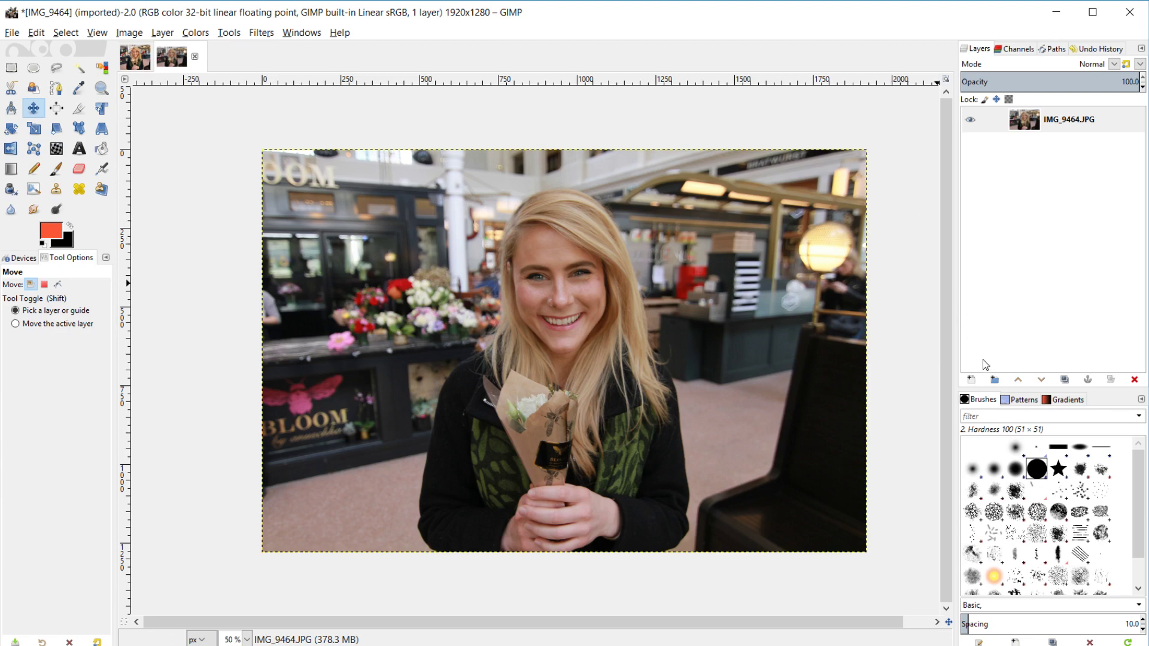
pyautogui.click(994, 380)
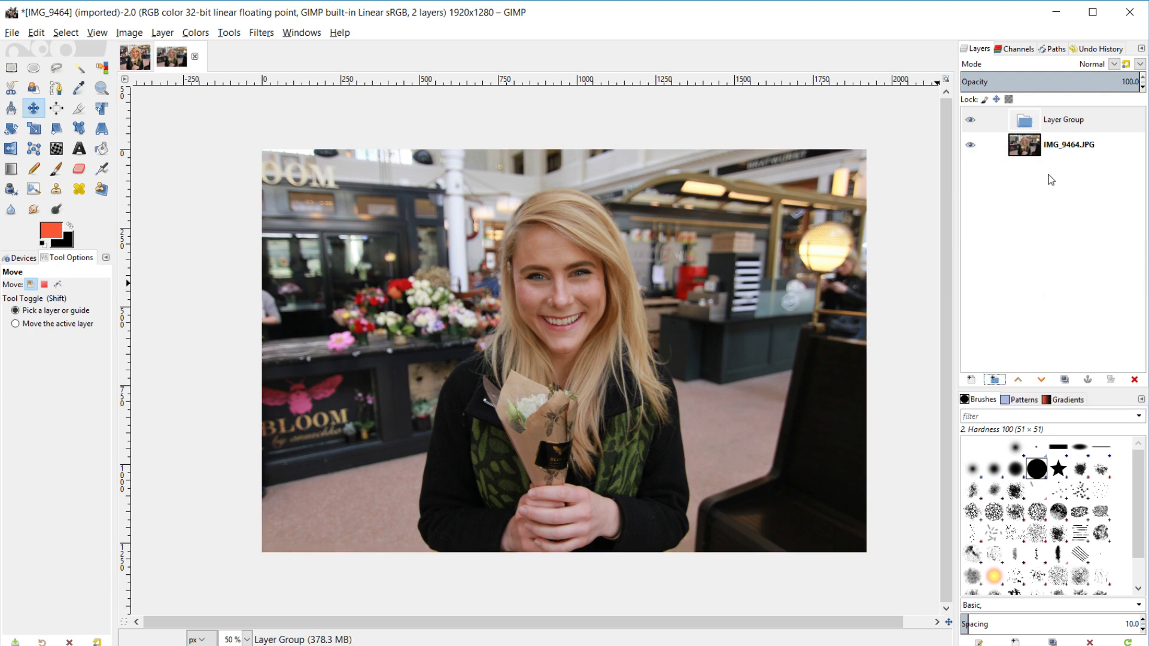
pyautogui.doubleClick(1063, 122)
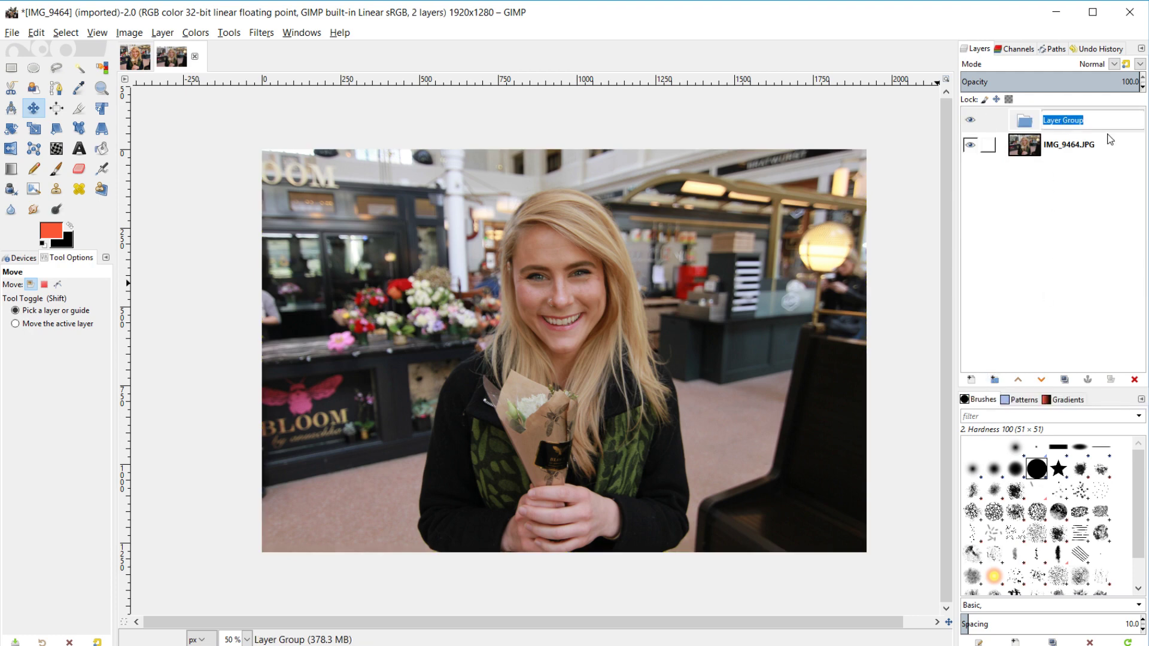
pyautogui.write('Photo Group')
pyautogui.press('Return')
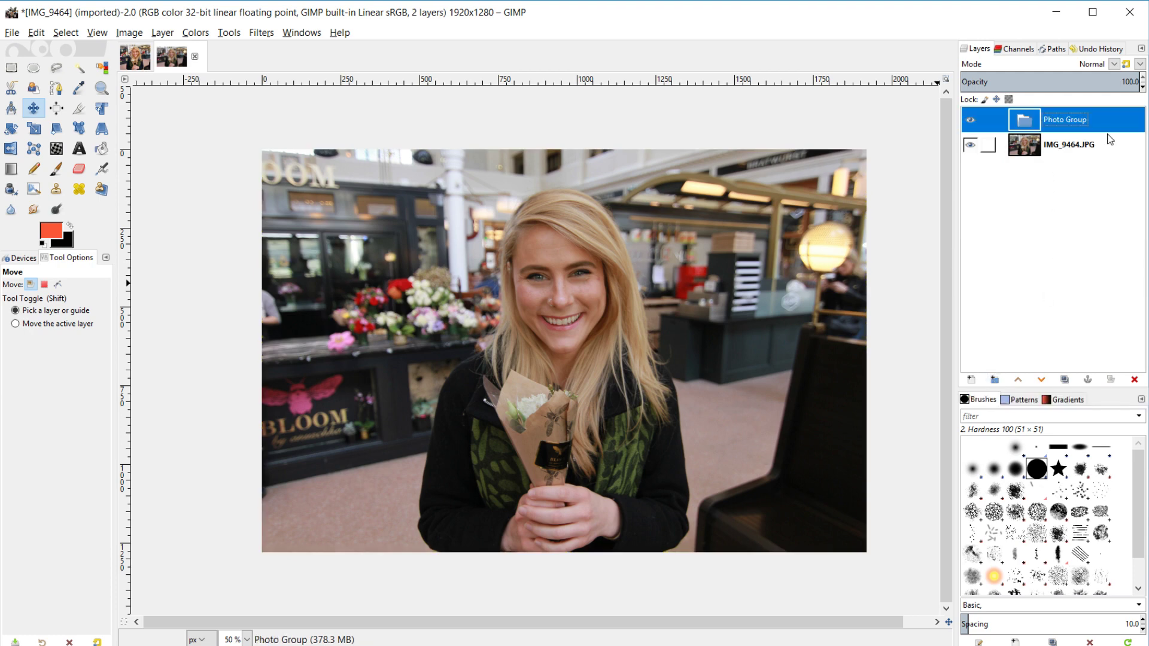
pyautogui.moveTo(1030, 146); pyautogui.dragTo(1033, 124)
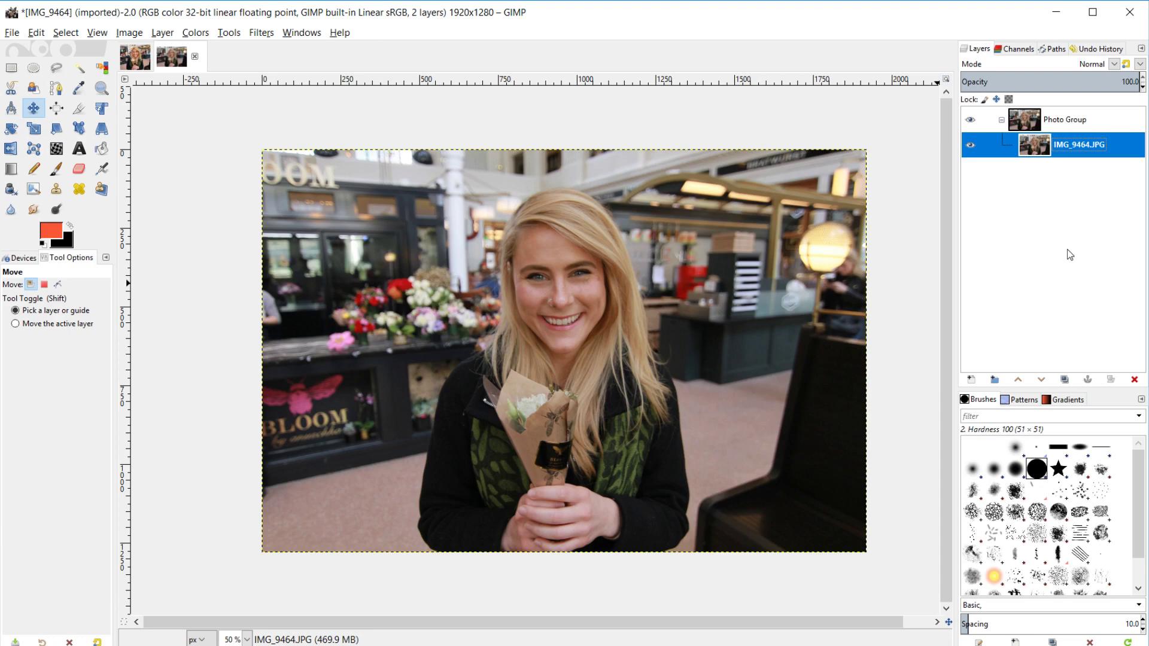
# - Add a black (full transparency) layer mask to the Photo Group layer group
pyautogui.click(1036, 124)
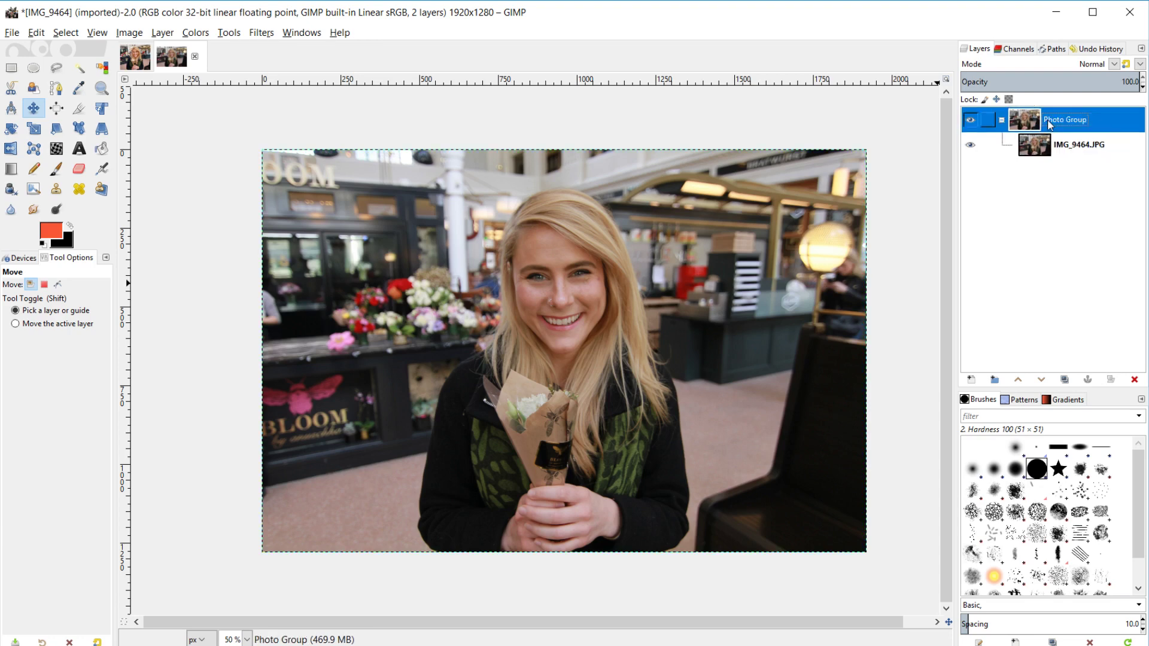
pyautogui.rightClick(1042, 117)
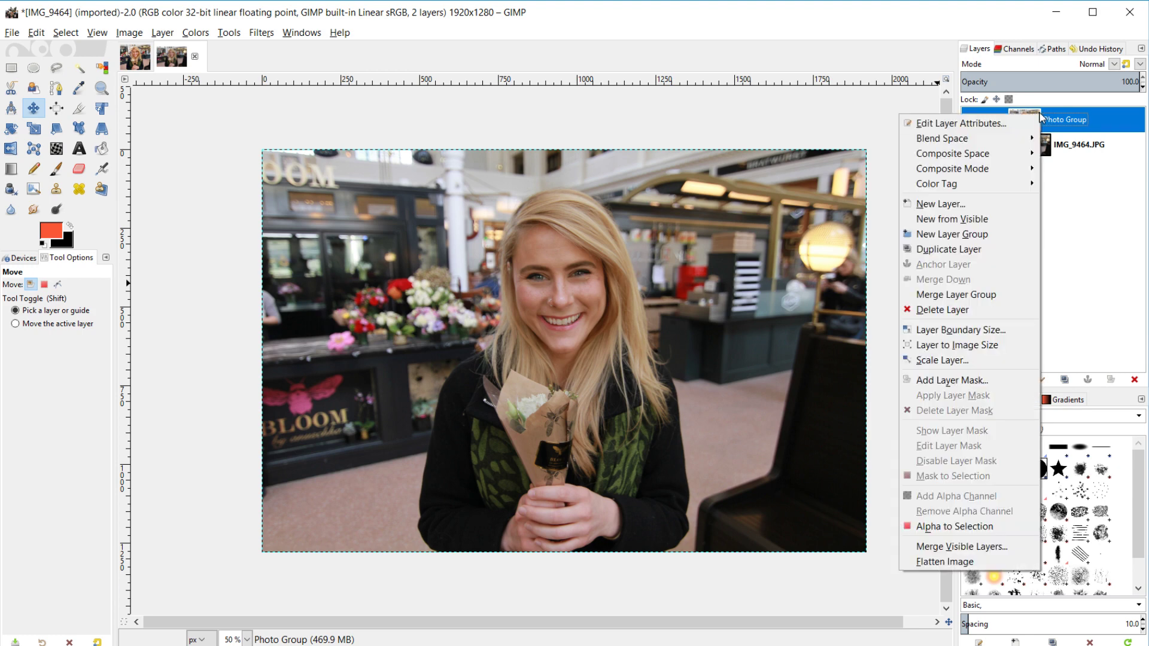
pyautogui.click(971, 381)
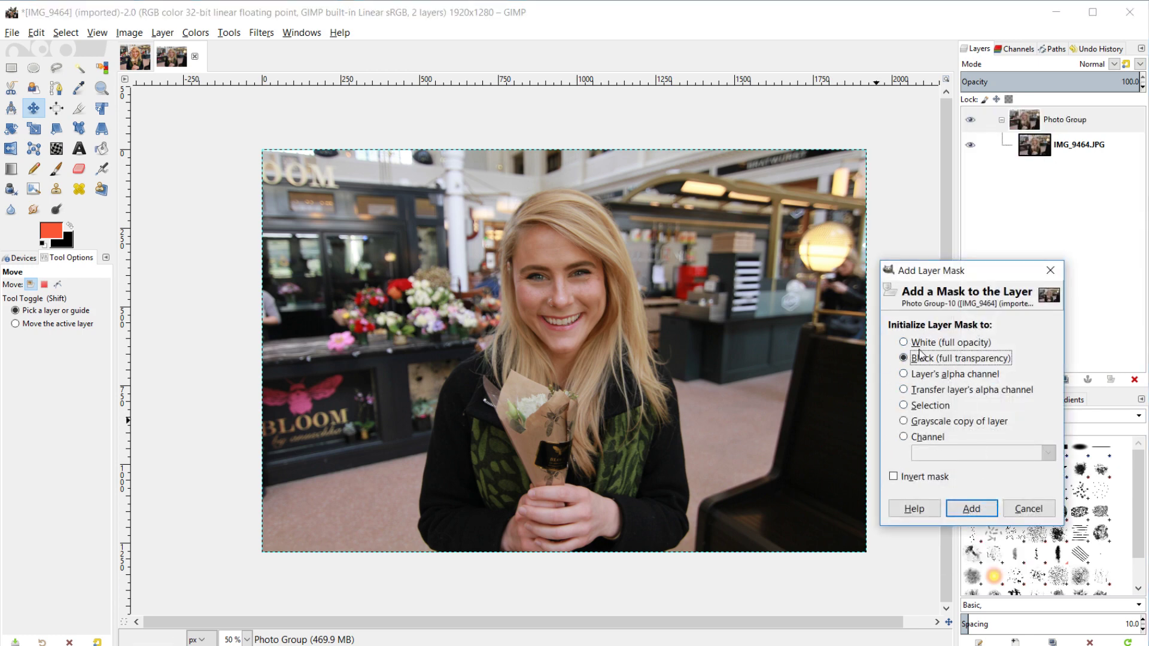
pyautogui.click(971, 508)
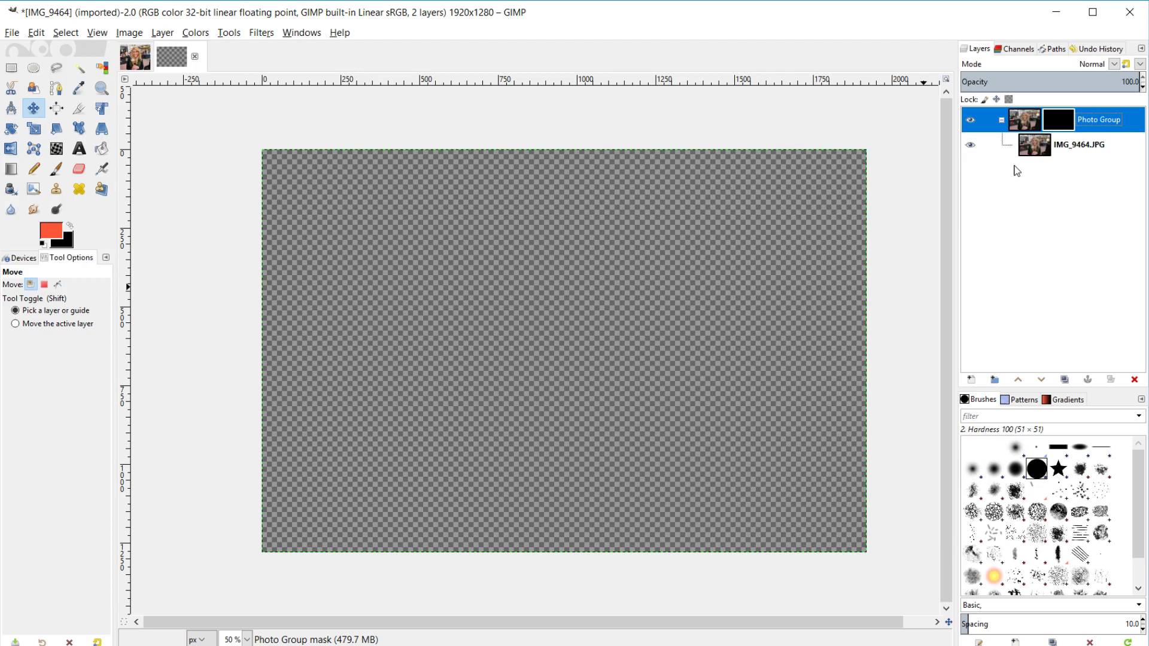
# - Move the IMG_9464.JPG layer out of Photo Group and delete the group
pyautogui.moveTo(1038, 150); pyautogui.dragTo(1025, 112)
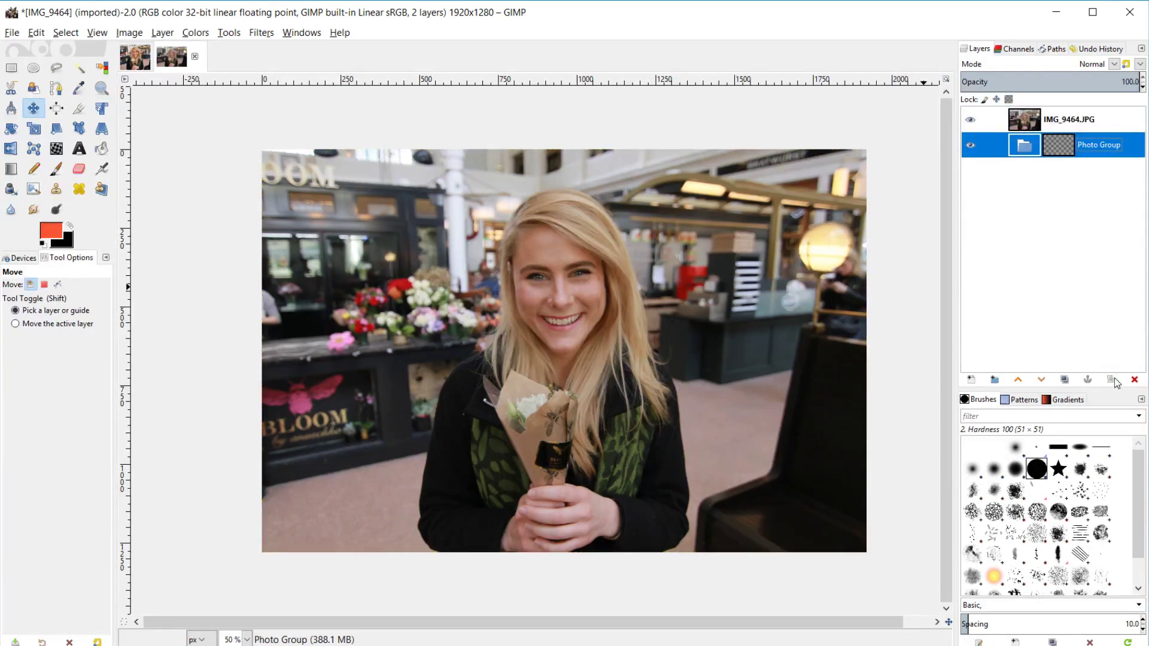
pyautogui.click(1134, 379)
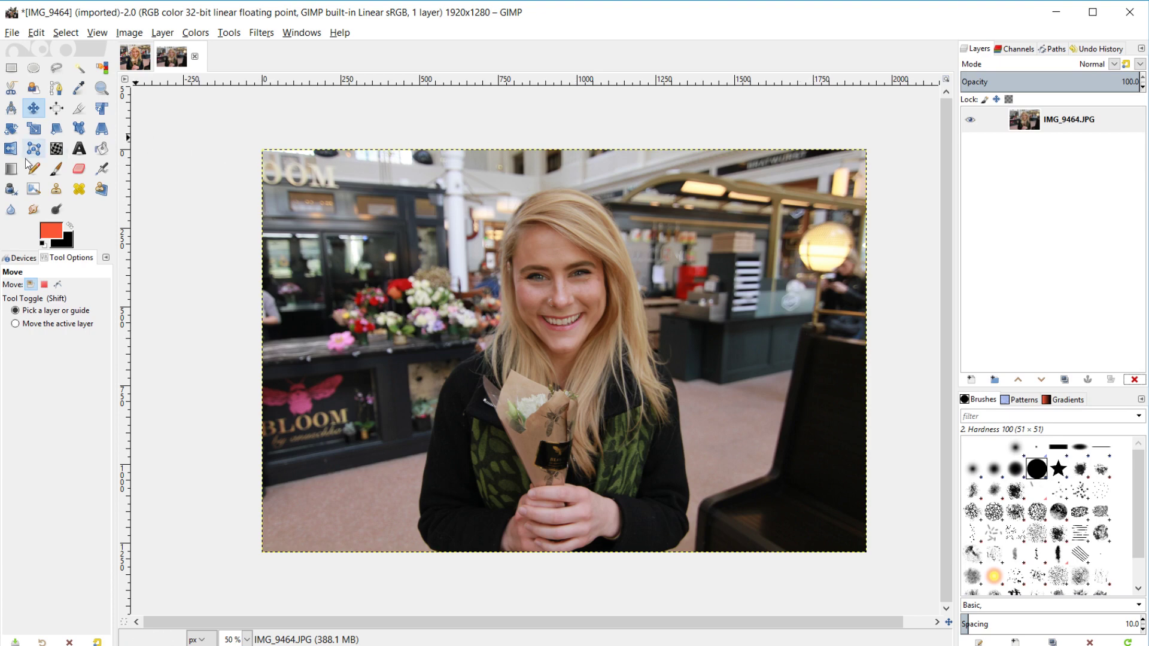
# - Draw a crop rectangle about 1506 px wide around the woman, disable Allow growing, and extend the rectangle to the full 1280 px image height
pyautogui.click(79, 110)
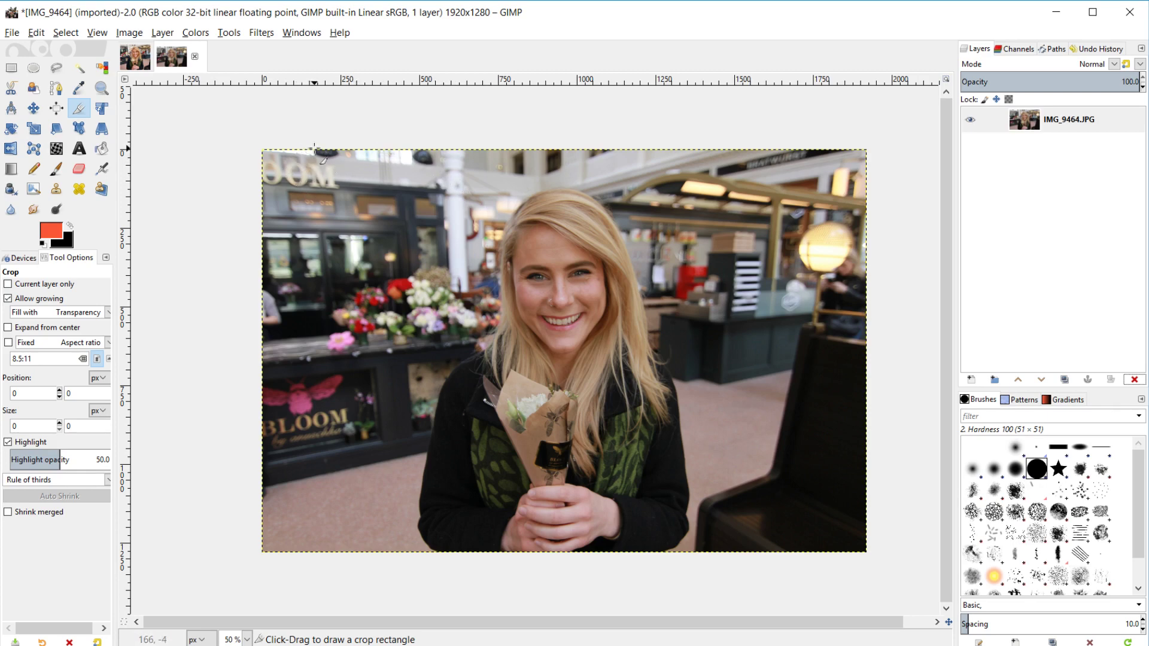
pyautogui.moveTo(316, 147); pyautogui.dragTo(790, 544)
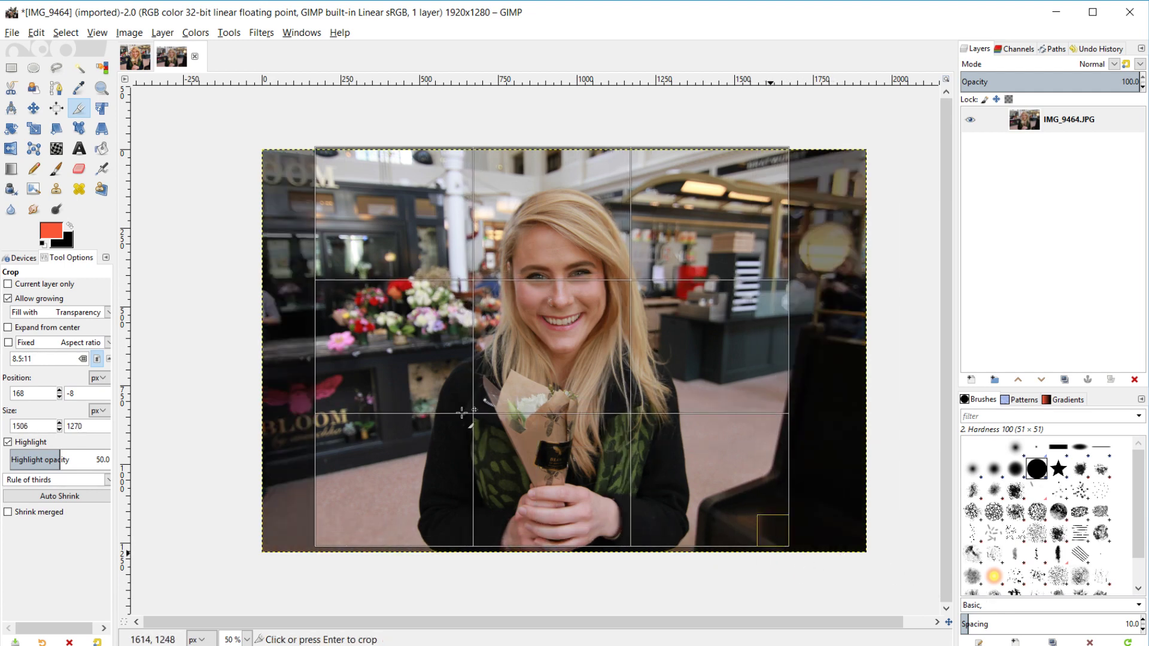
pyautogui.click(9, 298)
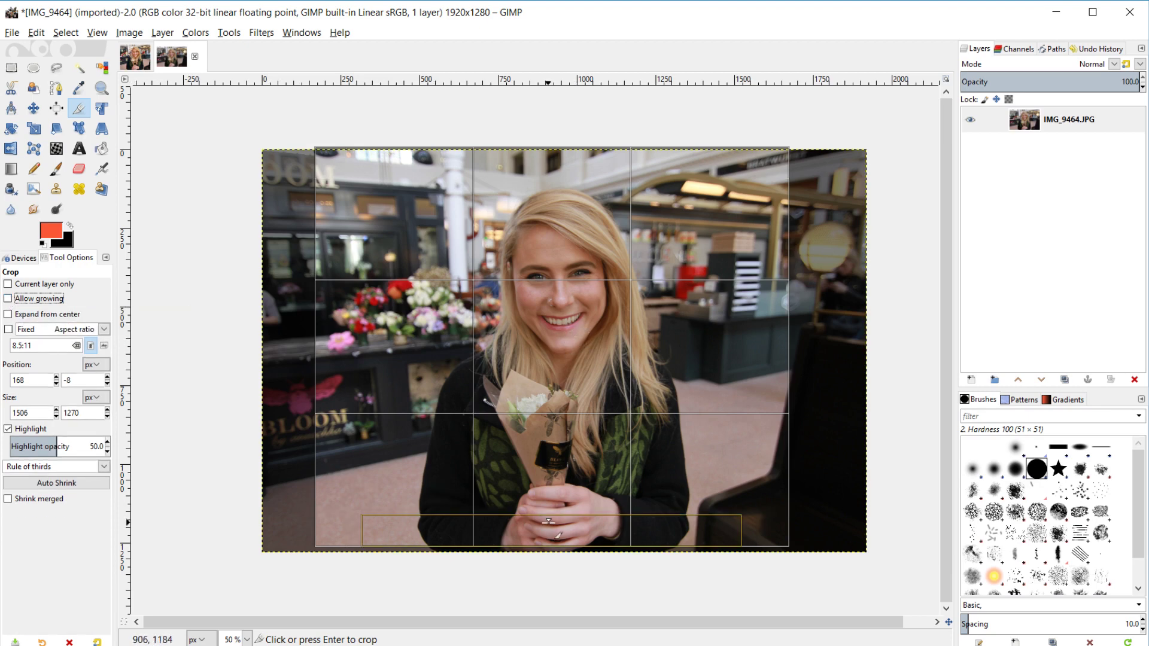
pyautogui.moveTo(565, 507); pyautogui.dragTo(564, 603)
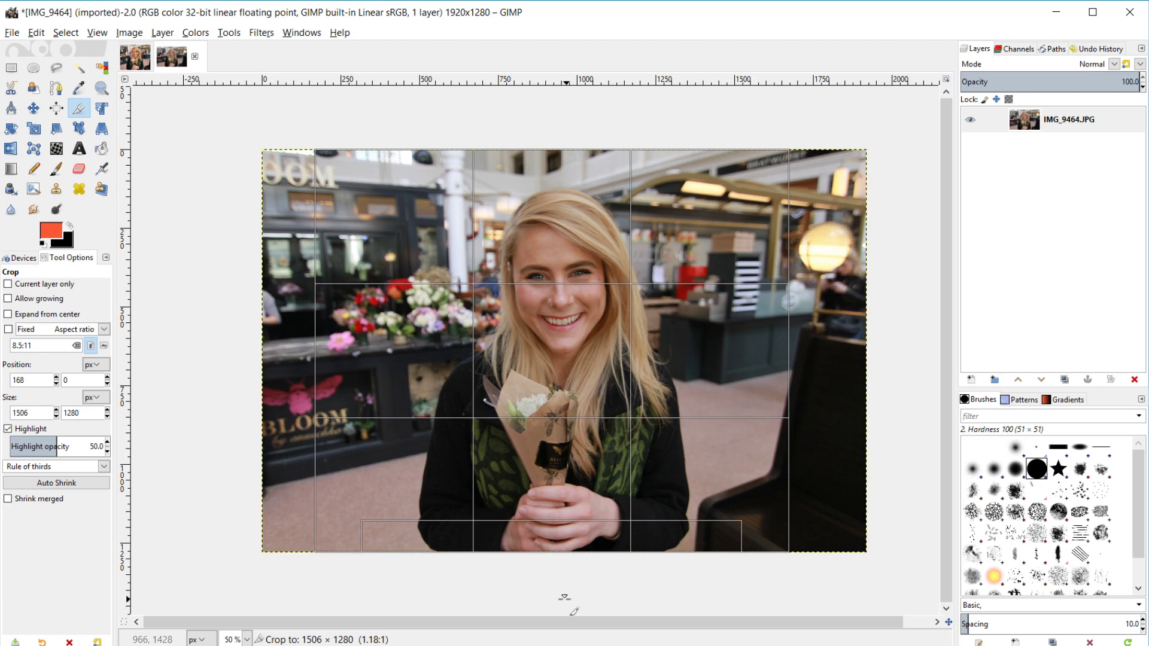
pyautogui.moveTo(556, 182); pyautogui.dragTo(562, 98)
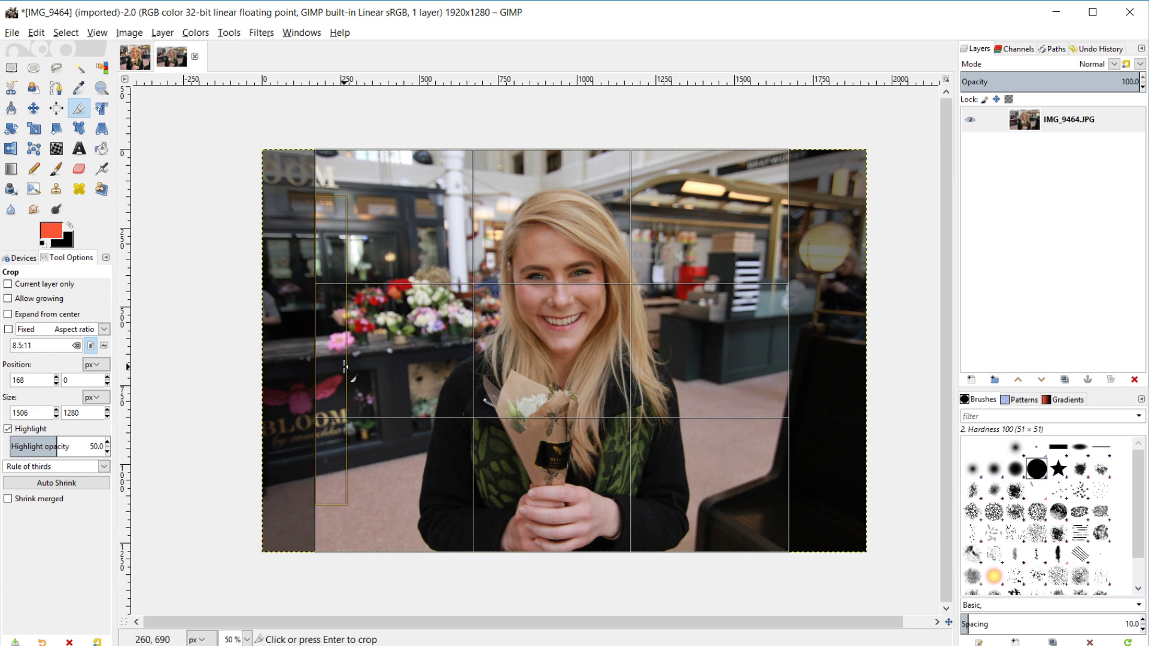
# - Narrow the crop frame to about 1488 × 1280 px, position it at about 202, 0 around the woman, and crop the image
pyautogui.click(102, 467)
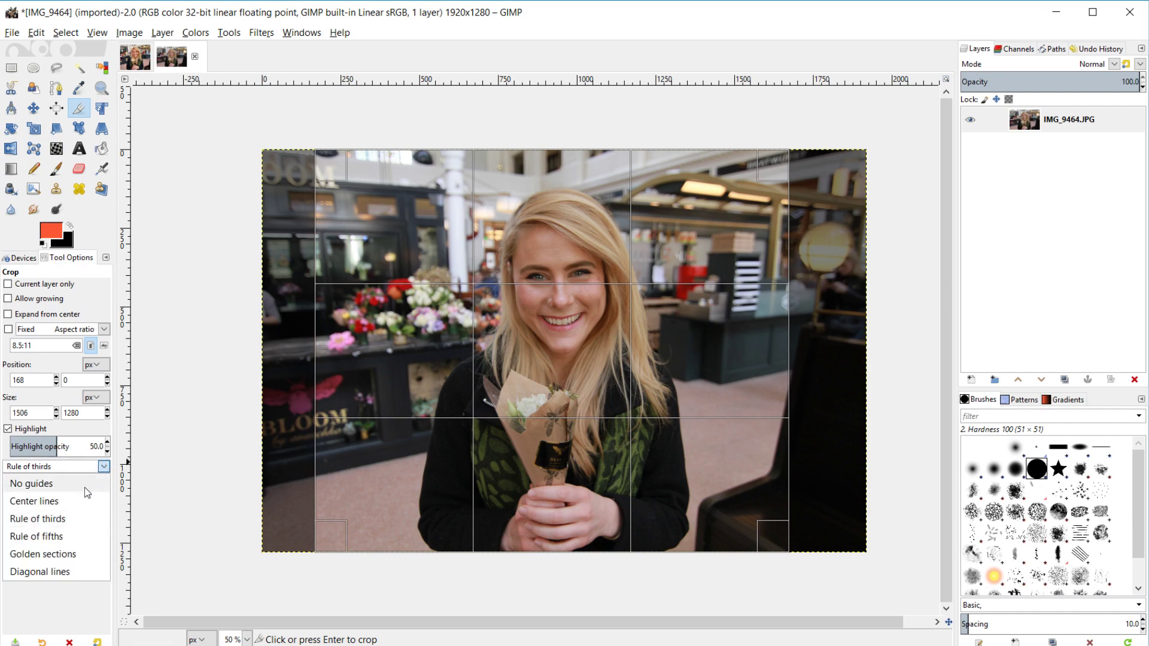
pyautogui.click(106, 465)
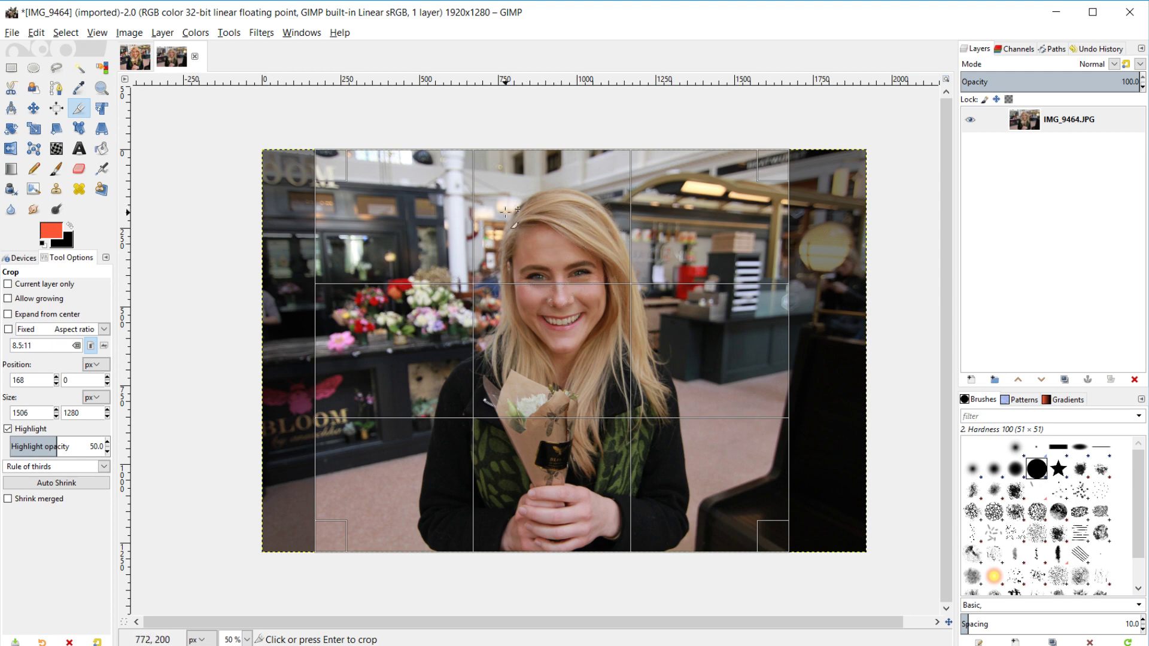
pyautogui.moveTo(547, 258); pyautogui.dragTo(555, 249)
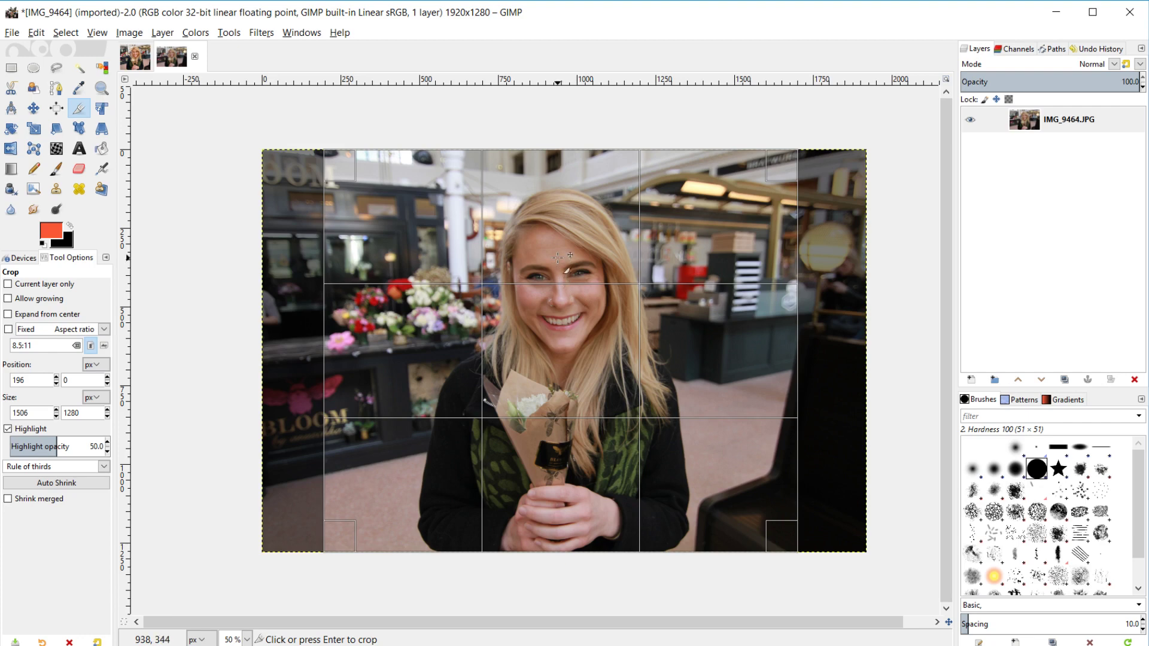
pyautogui.moveTo(557, 257); pyautogui.dragTo(715, 252)
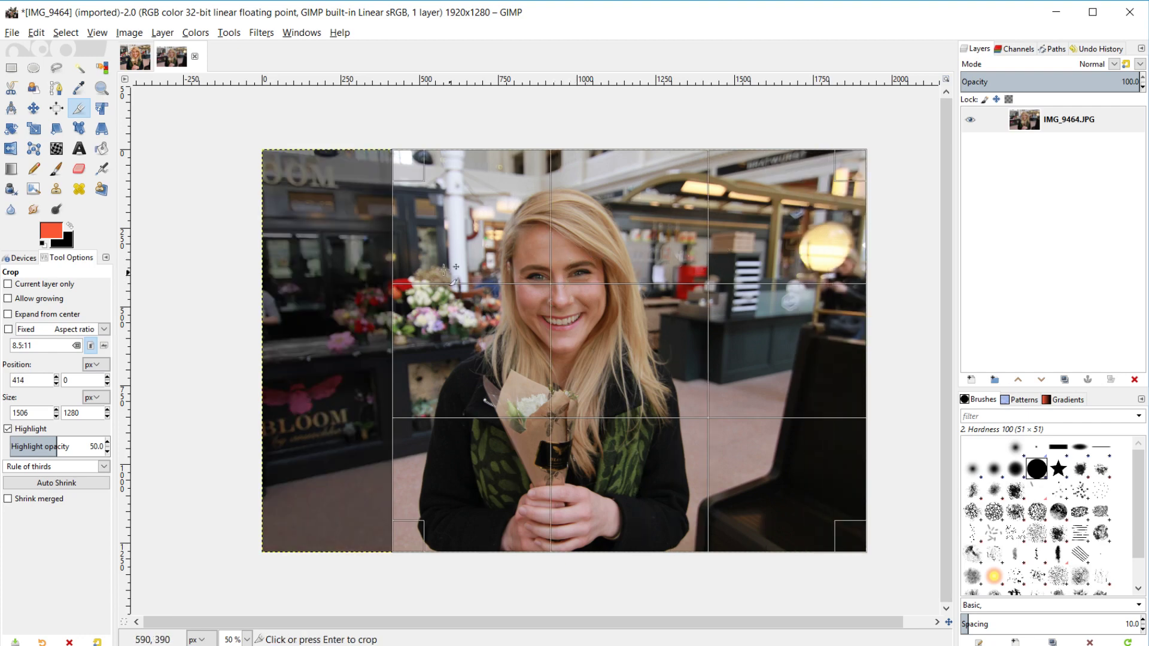
pyautogui.moveTo(416, 242); pyautogui.dragTo(421, 241)
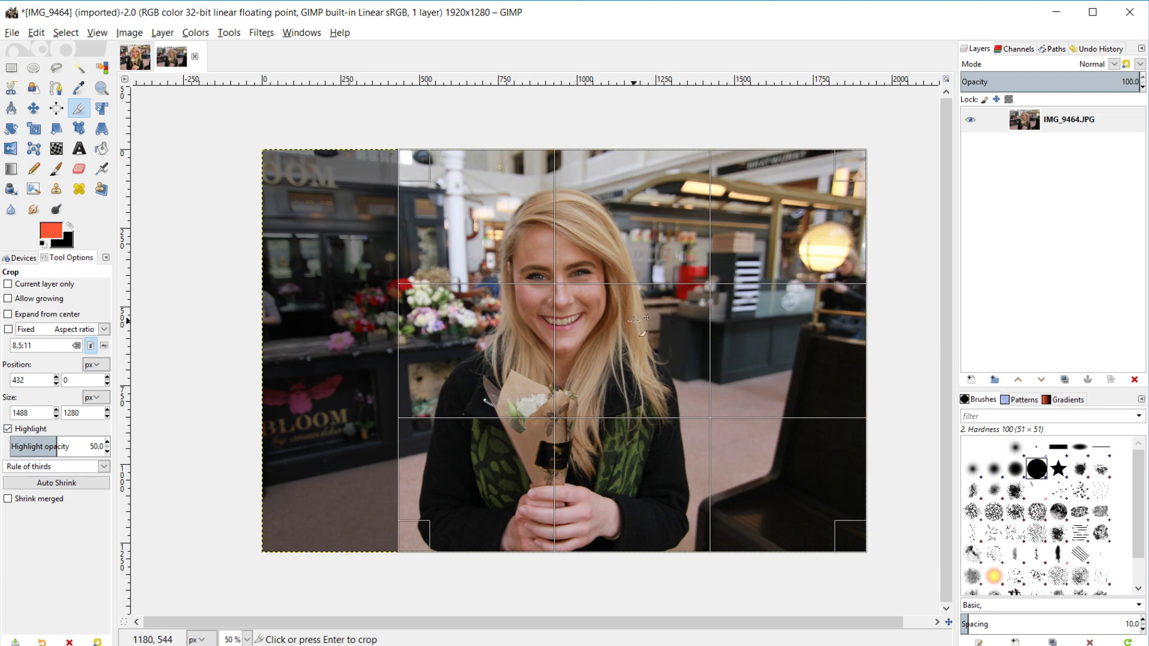
pyautogui.moveTo(634, 320); pyautogui.dragTo(567, 319)
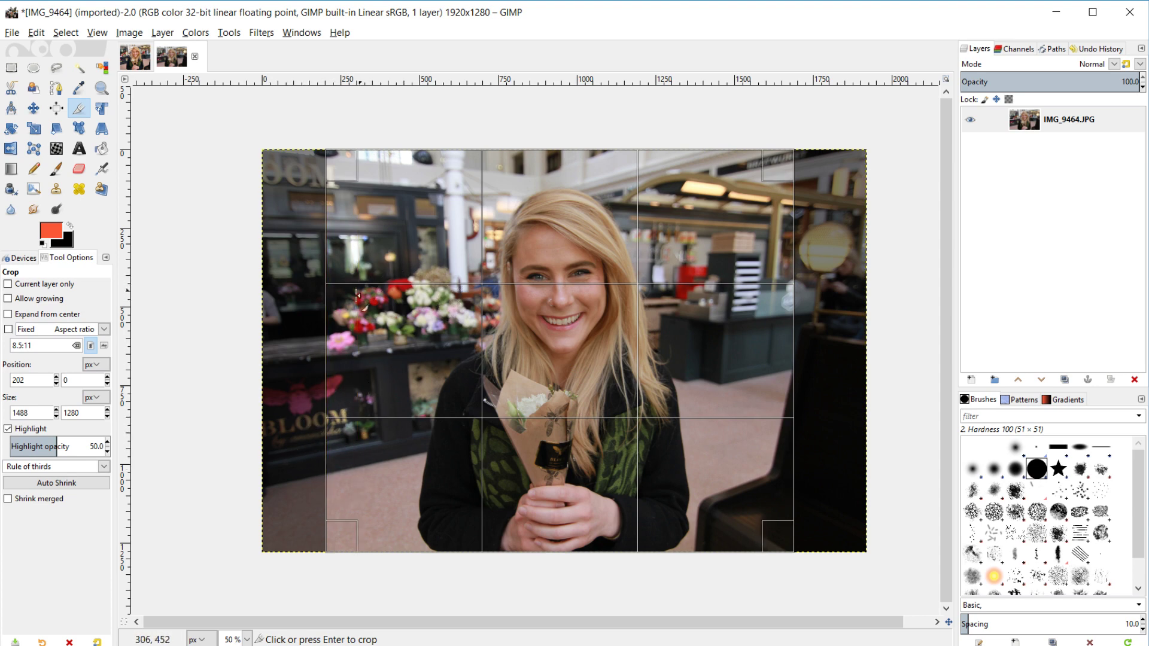
pyautogui.click(551, 323)
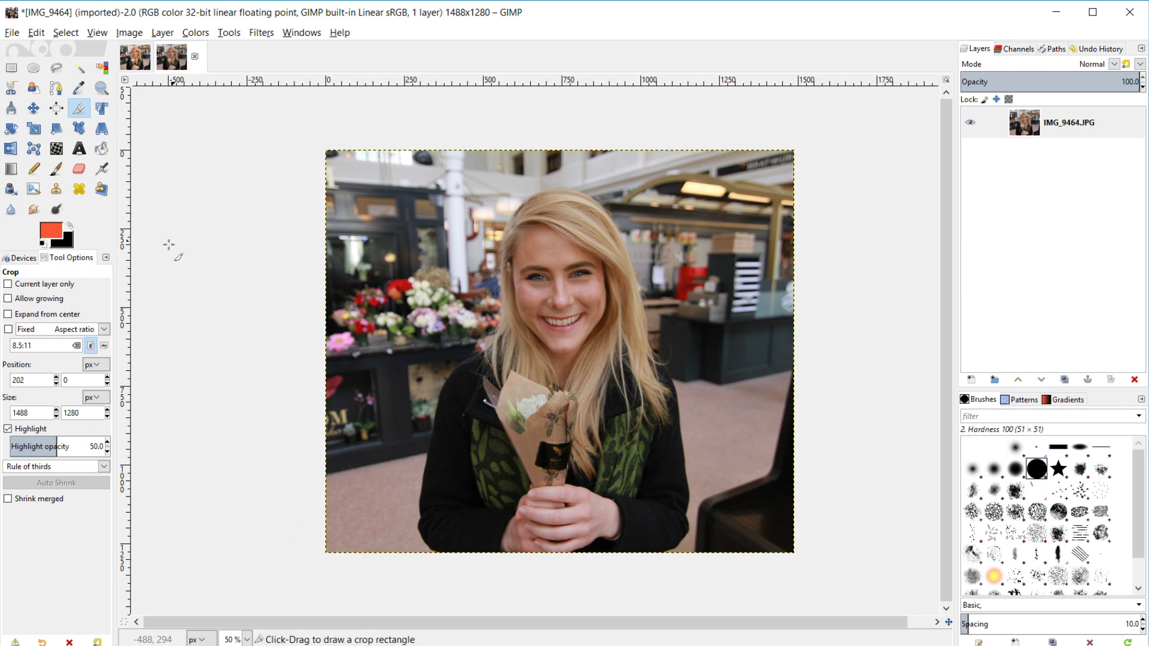
# - Review the interpolation options available for scaling the image and cancel the scaling
pyautogui.click(130, 33)
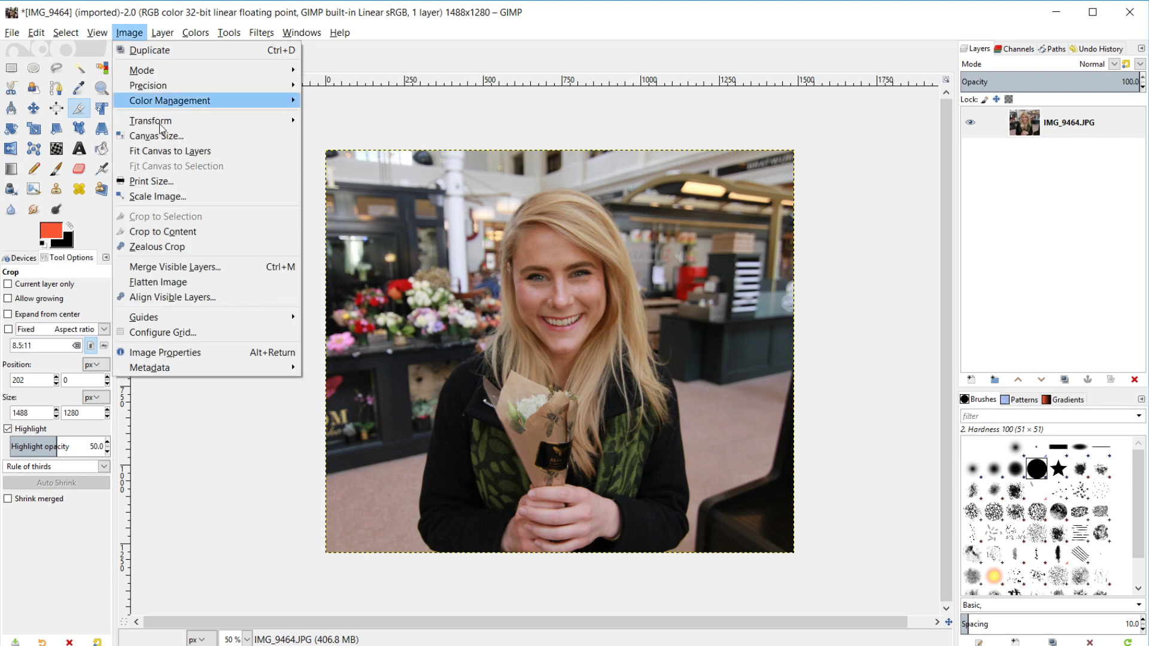
pyautogui.click(190, 197)
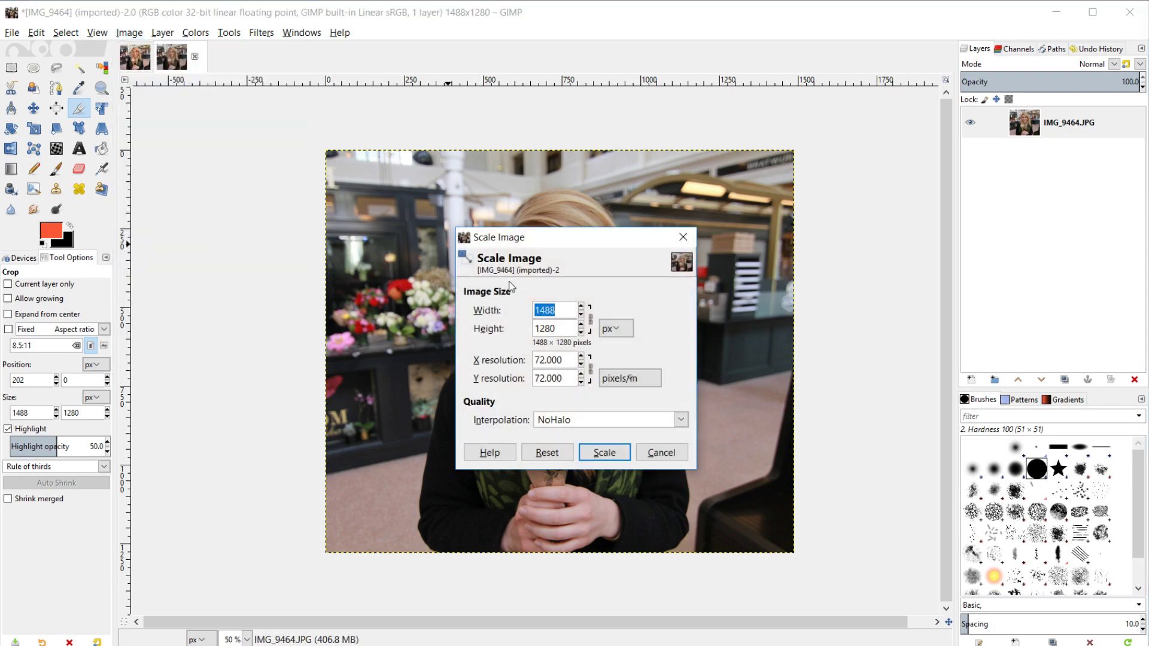
pyautogui.click(587, 424)
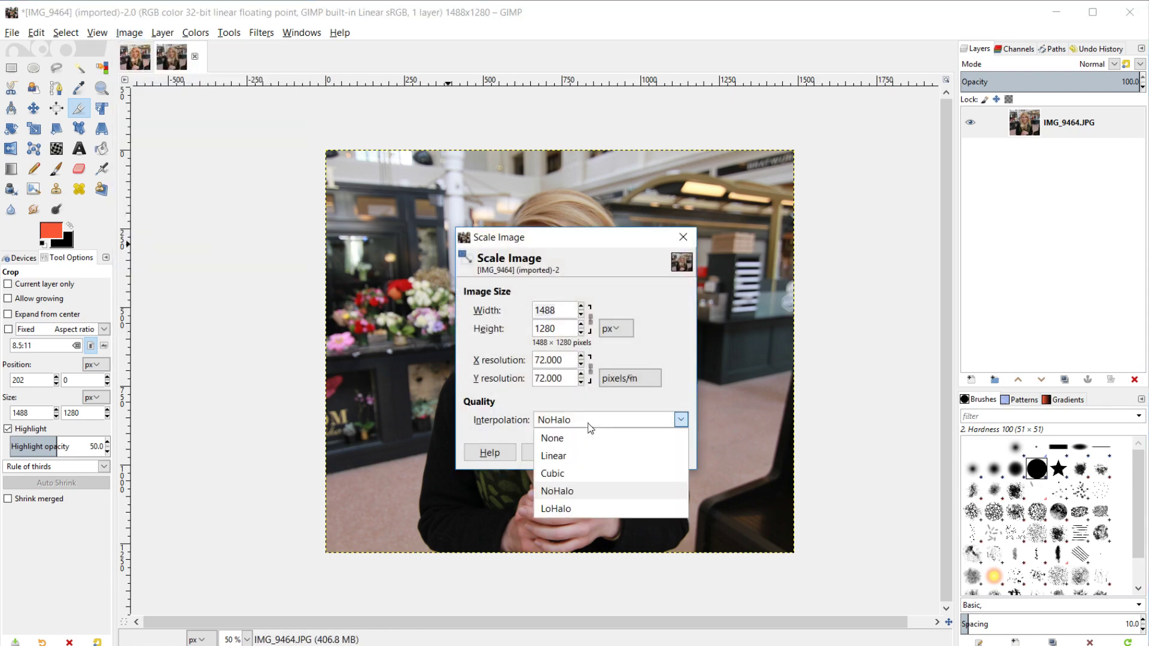
pyautogui.click(587, 243)
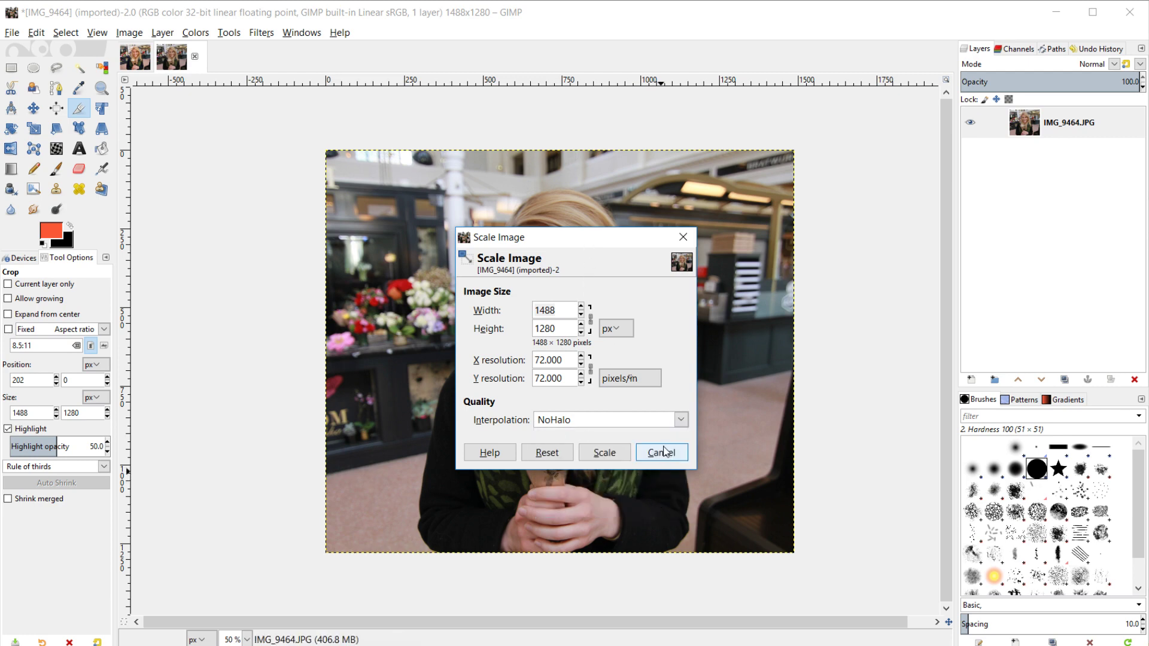
pyautogui.click(637, 419)
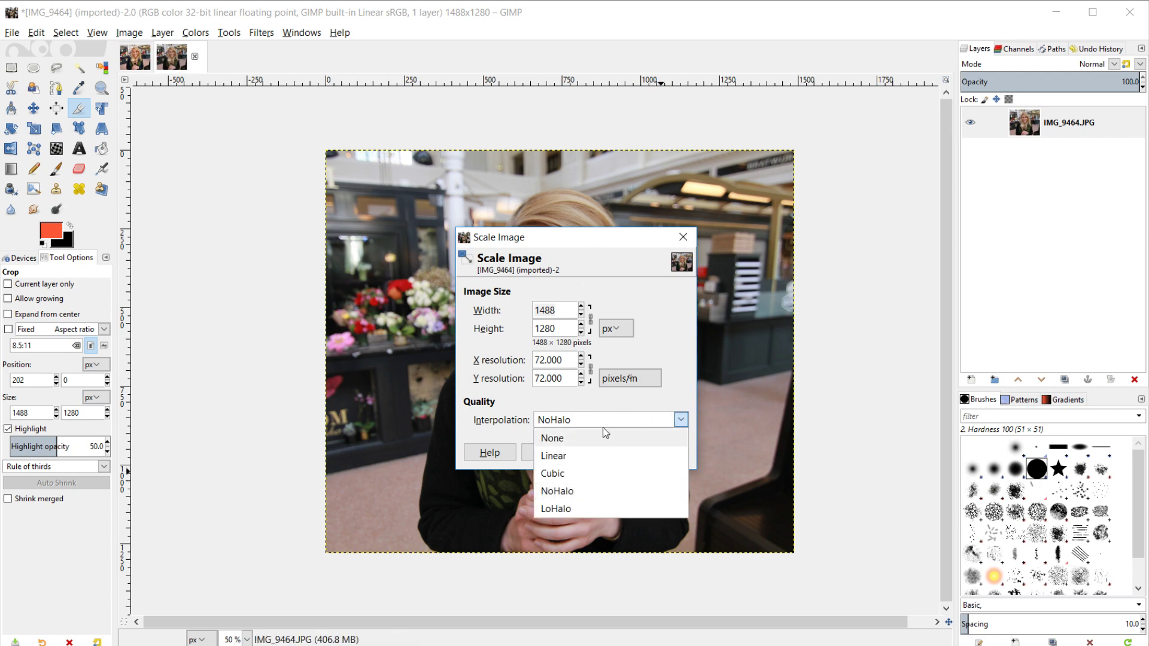
pyautogui.click(616, 249)
pyautogui.click(660, 453)
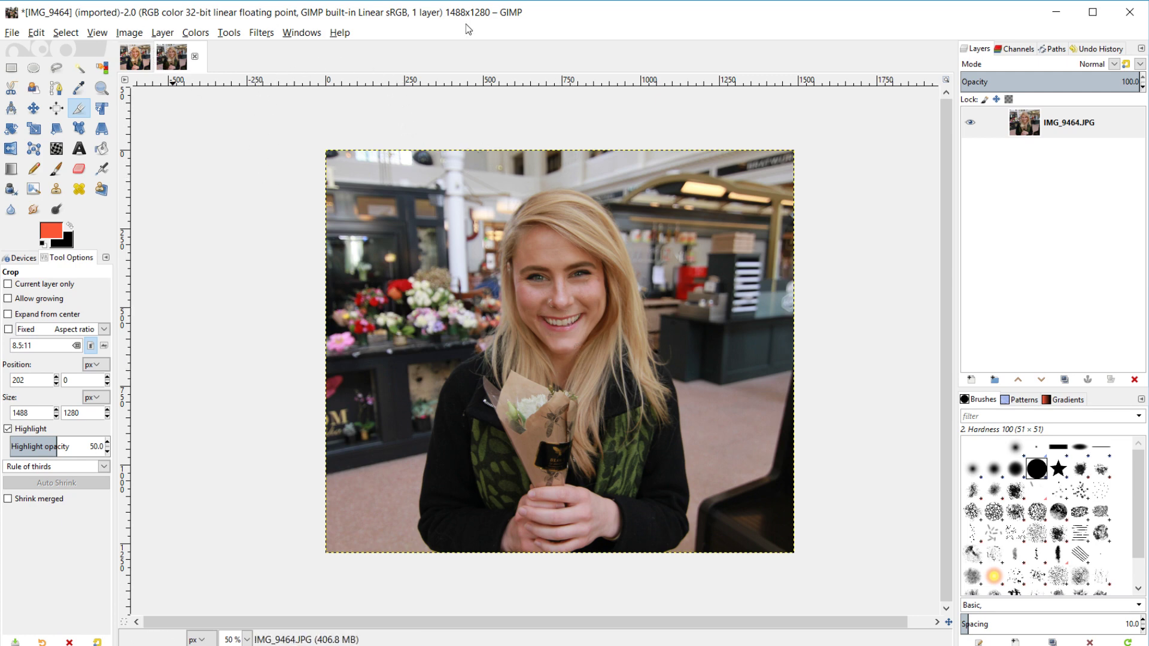
# - Duplicate the IMG_9464.JPG layer and rename the lower layer "Original"
pyautogui.click(1064, 379)
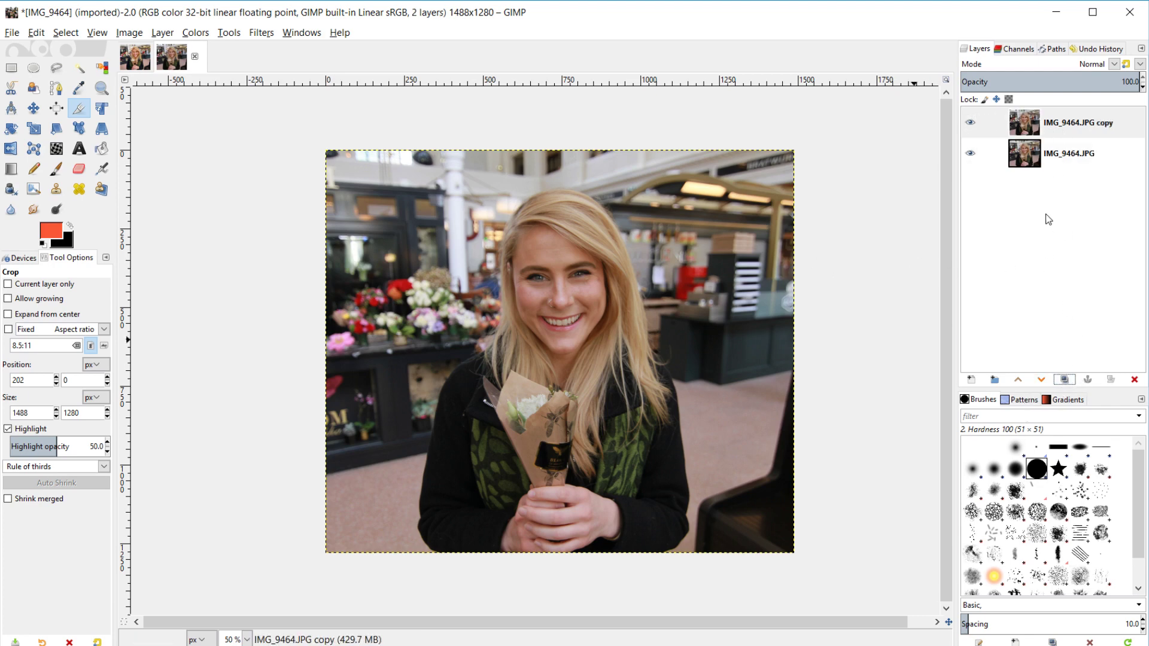
pyautogui.doubleClick(1069, 164)
pyautogui.write('Original')
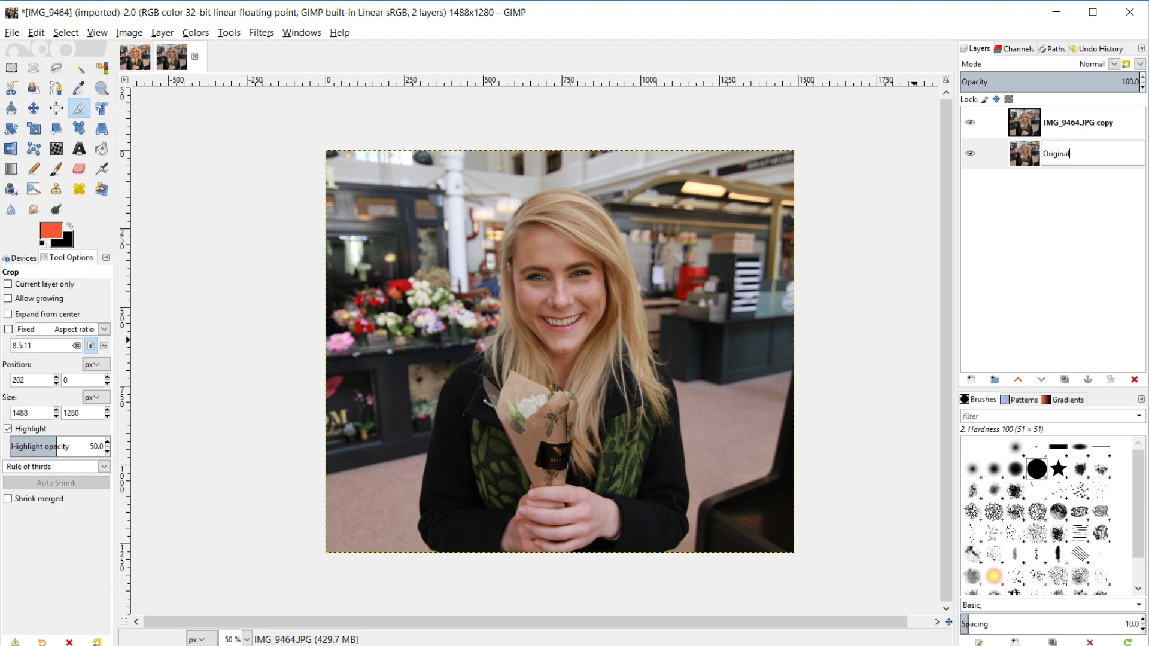
pyautogui.press('Return')
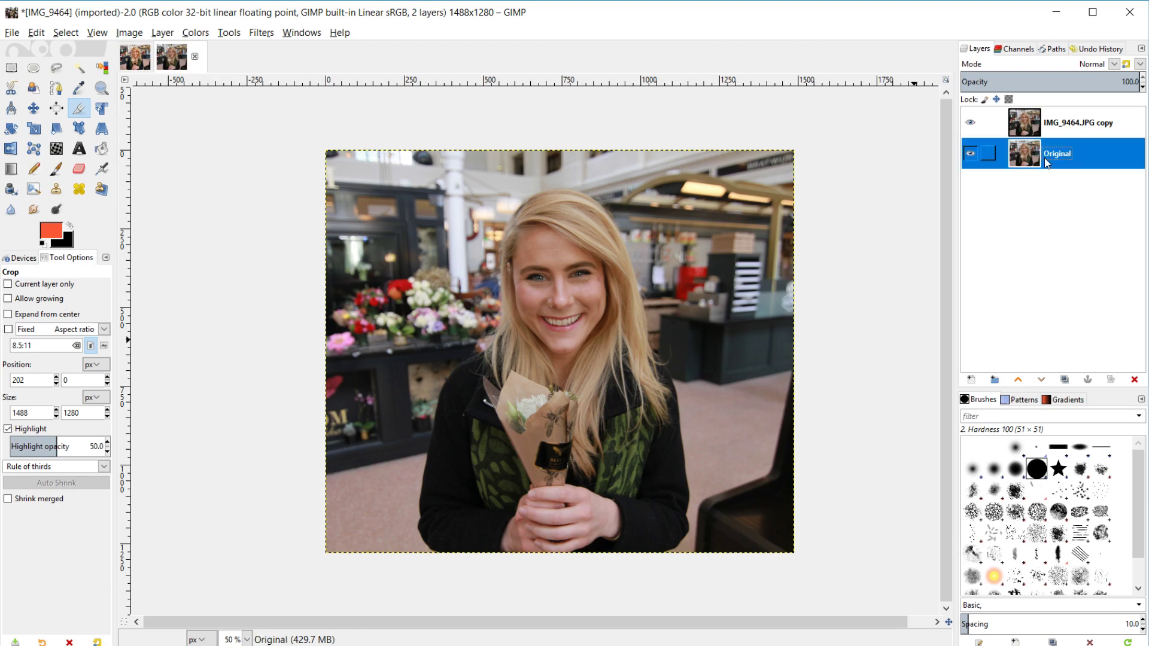
# - Rename the duplicated layer above Original as "Edited"
pyautogui.doubleClick(1077, 123)
pyautogui.write('Edite')
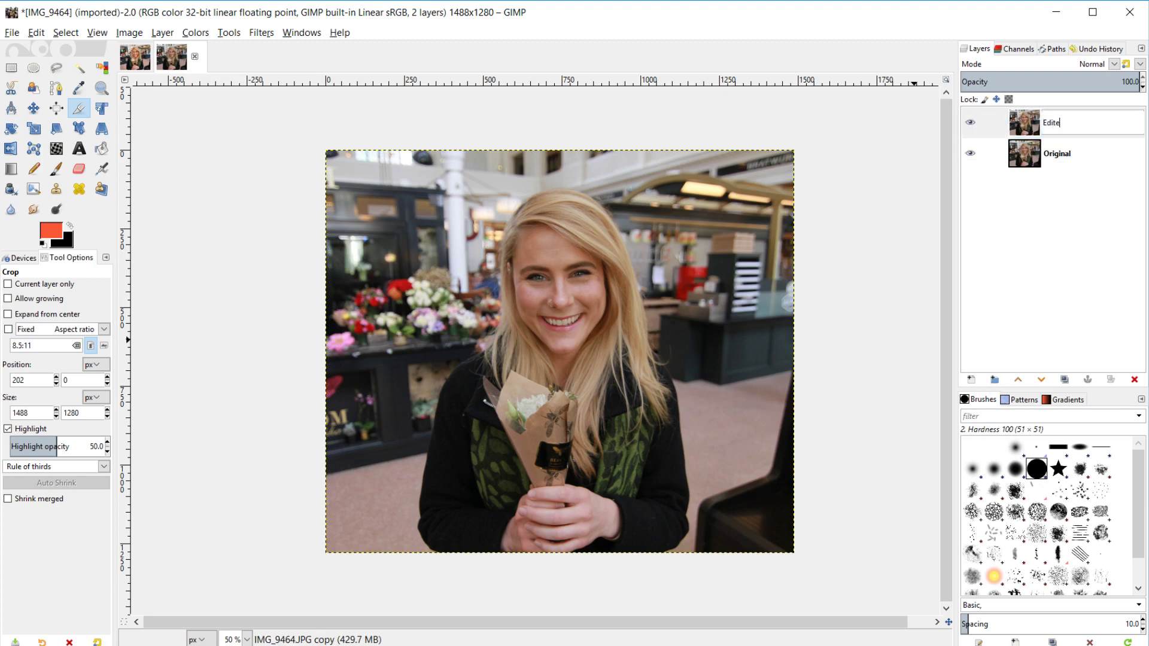
pyautogui.write('d')
pyautogui.press('Return')
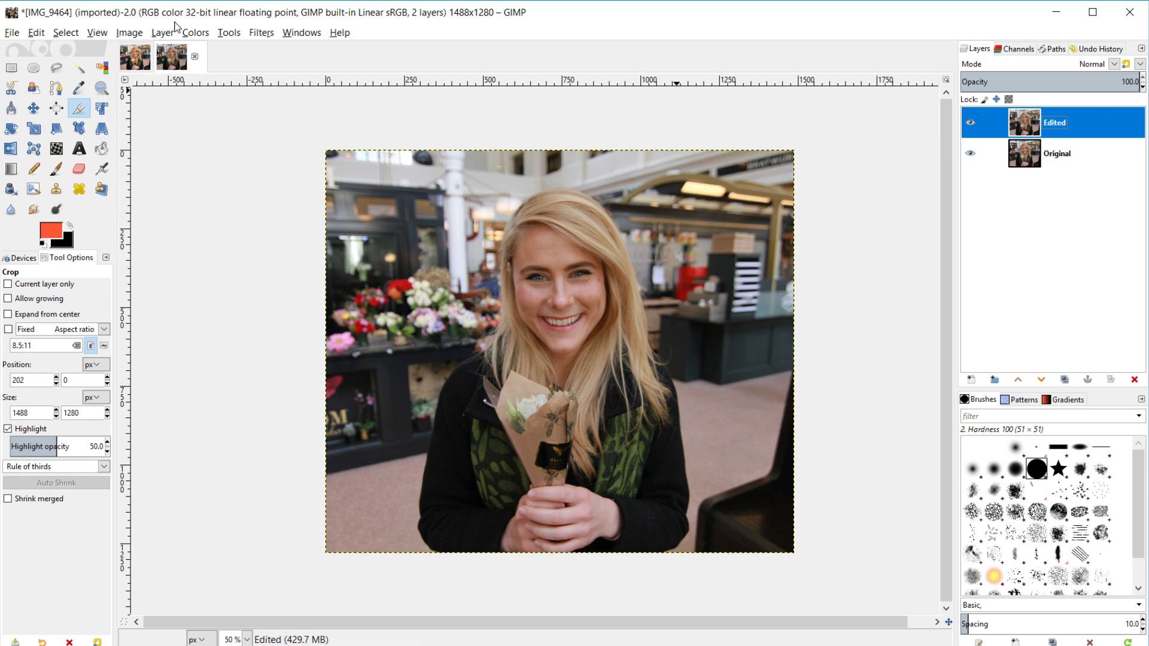
# - Start a Shadows-Highlights adjustment on the Edited layer, set Shadows to about 51.52, and compare it with the preview off and on
pyautogui.click(192, 33)
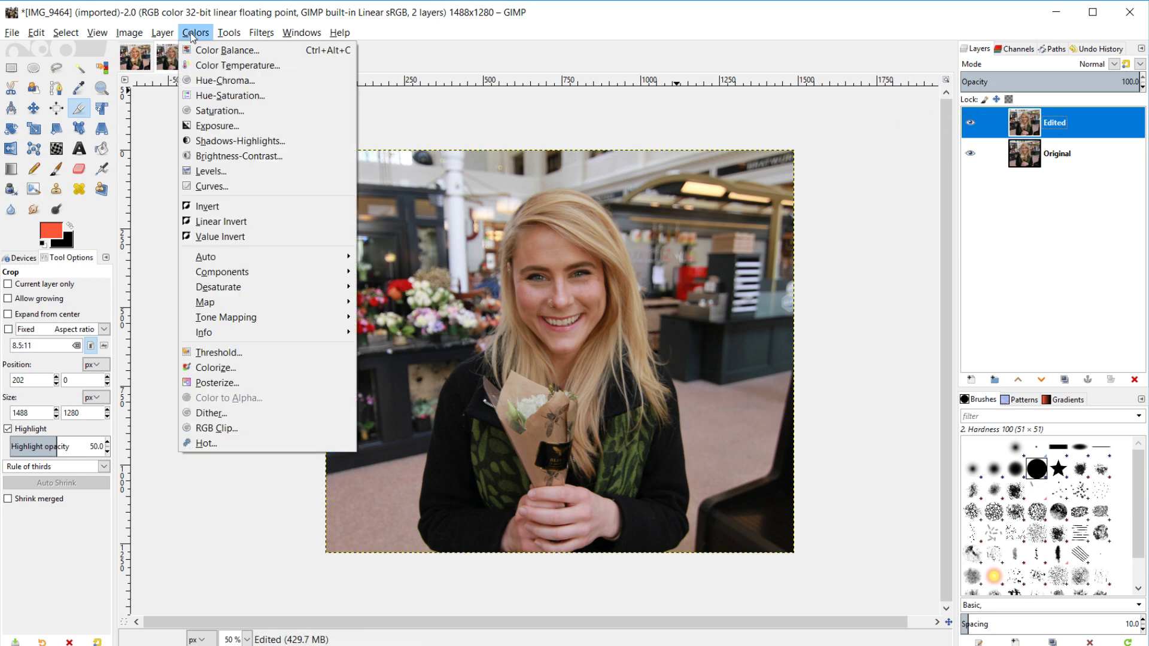
pyautogui.click(251, 141)
pyautogui.moveTo(762, 103); pyautogui.dragTo(863, 120)
pyautogui.click(922, 210)
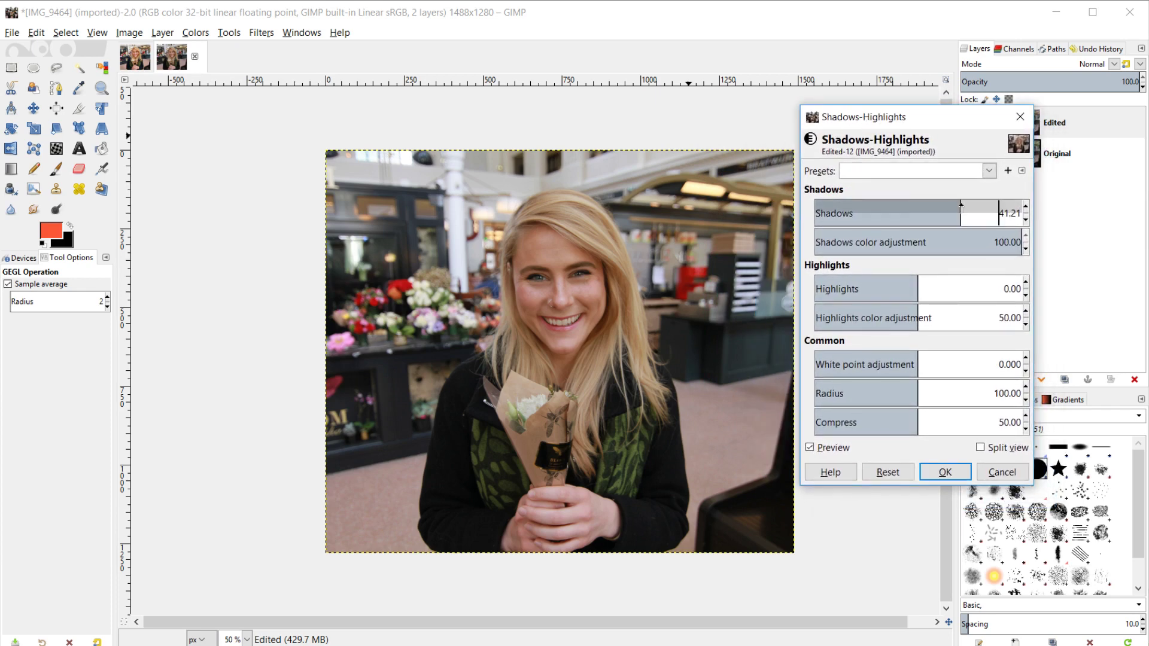
pyautogui.moveTo(922, 211); pyautogui.dragTo(1099, 206)
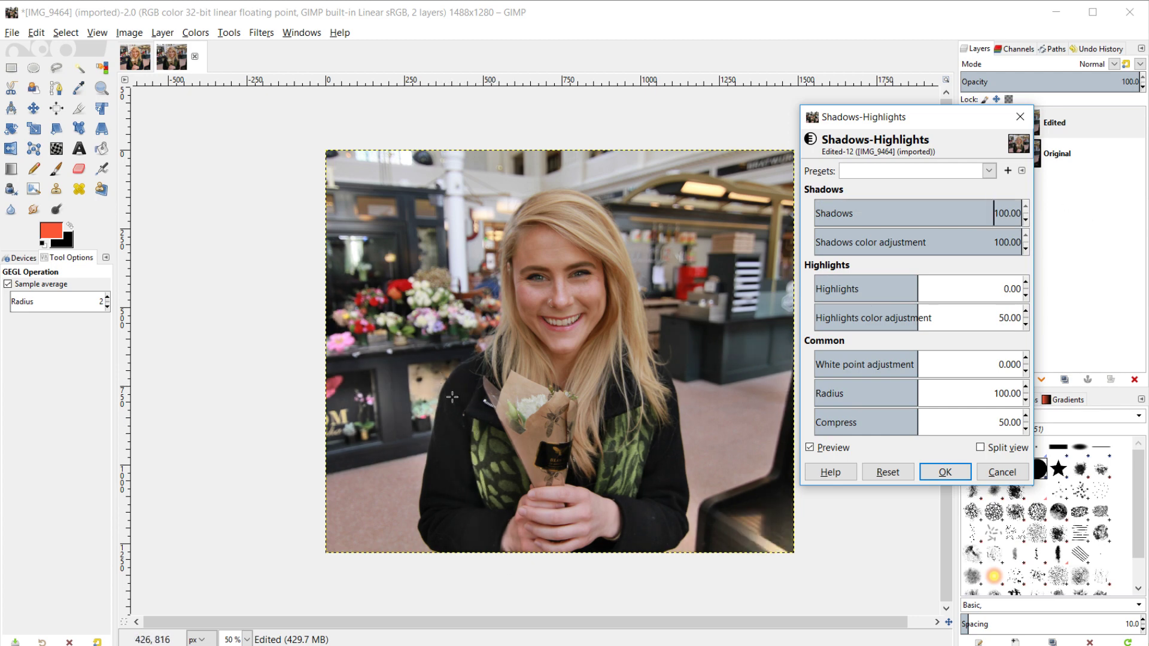
pyautogui.moveTo(956, 210); pyautogui.dragTo(973, 207)
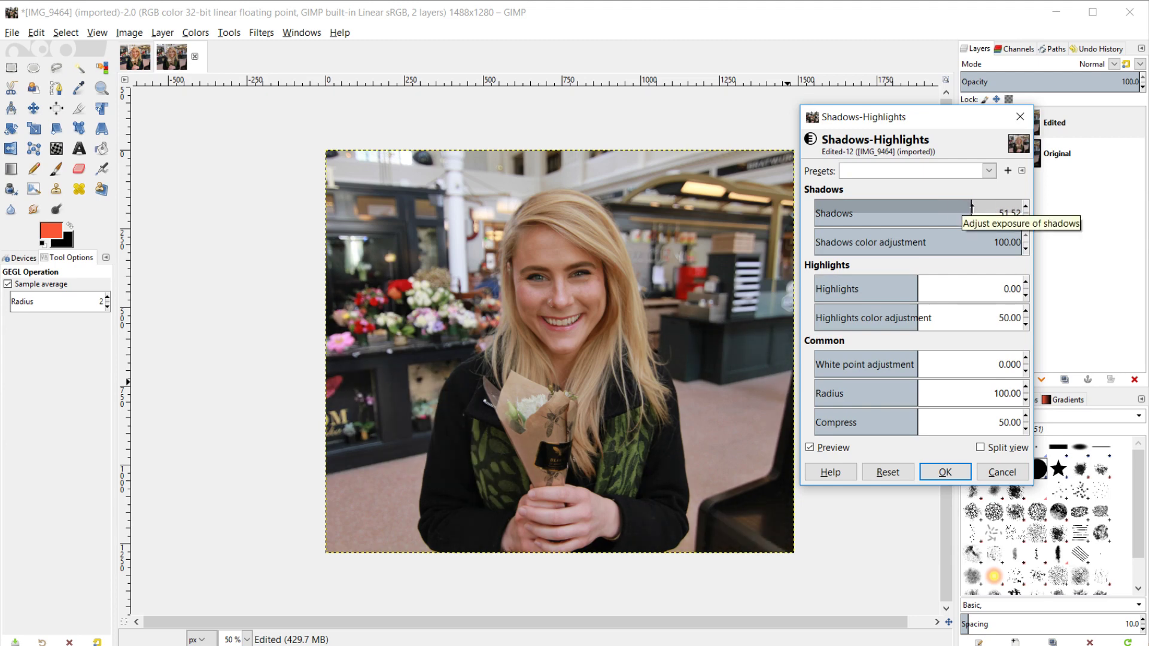
pyautogui.click(811, 447)
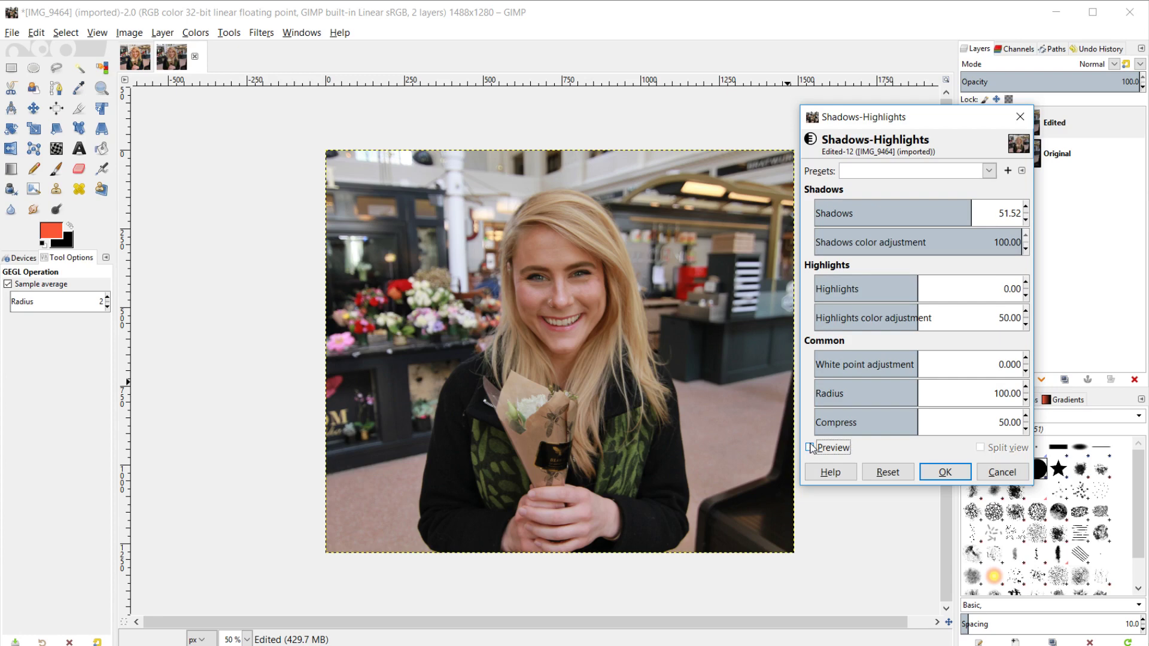
pyautogui.click(810, 448)
# - Try positive and negative Highlights amounts in the Shadows-Highlights adjustment, and return Highlights to 0
pyautogui.moveTo(922, 284); pyautogui.dragTo(992, 292)
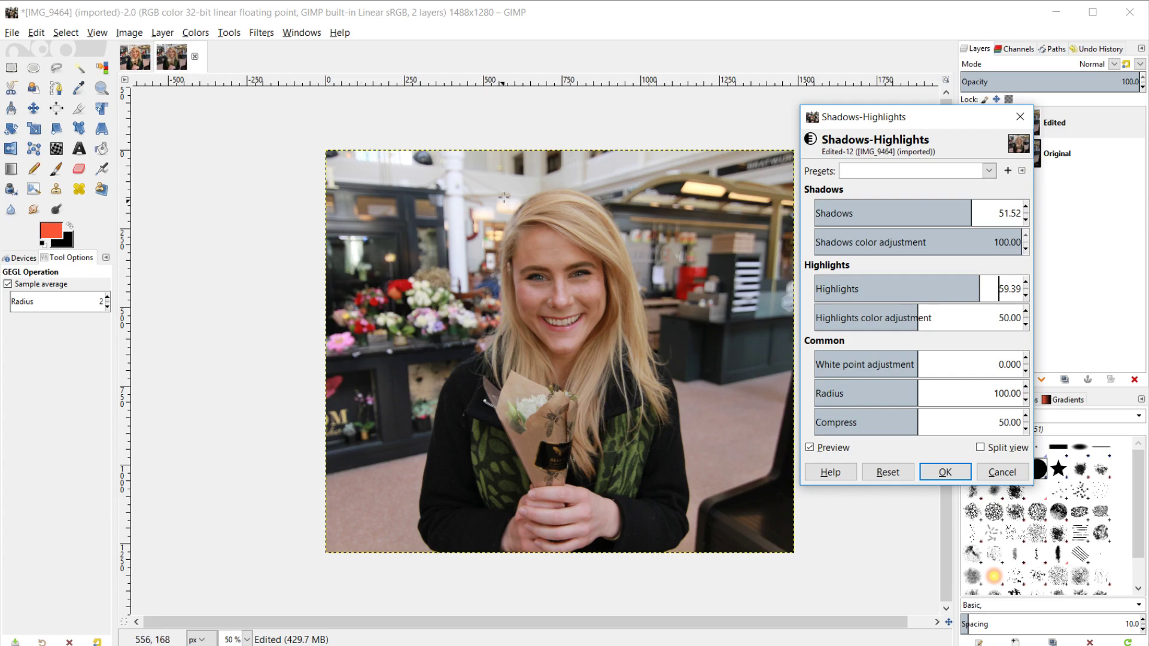
pyautogui.moveTo(894, 279); pyautogui.dragTo(919, 279)
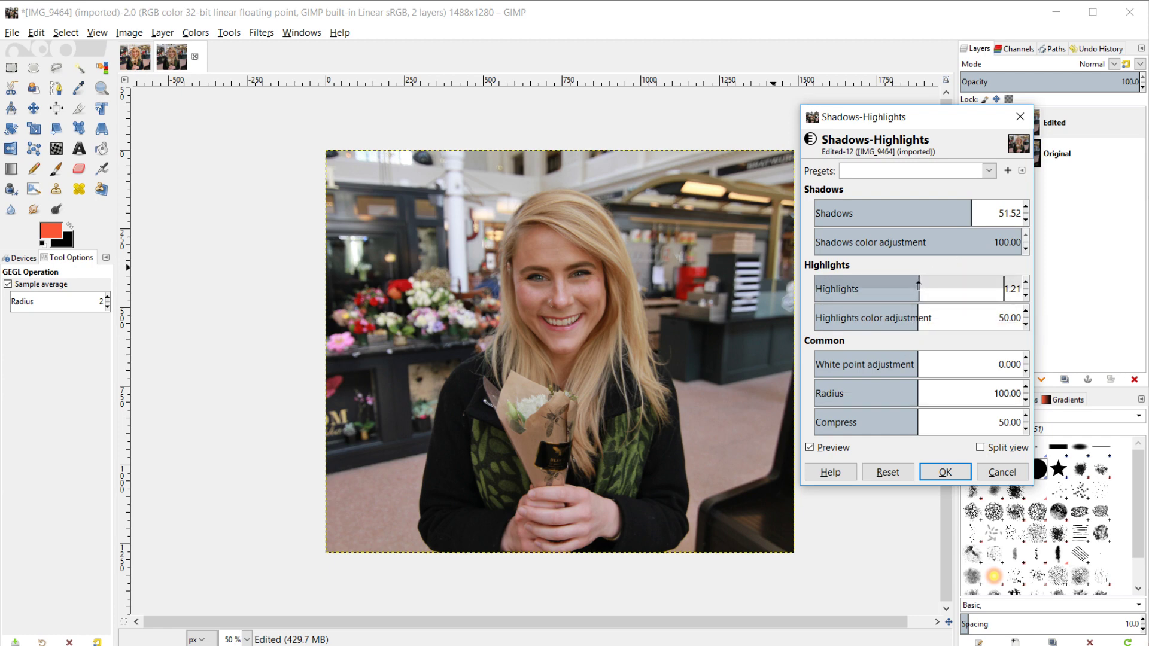
pyautogui.click(919, 287)
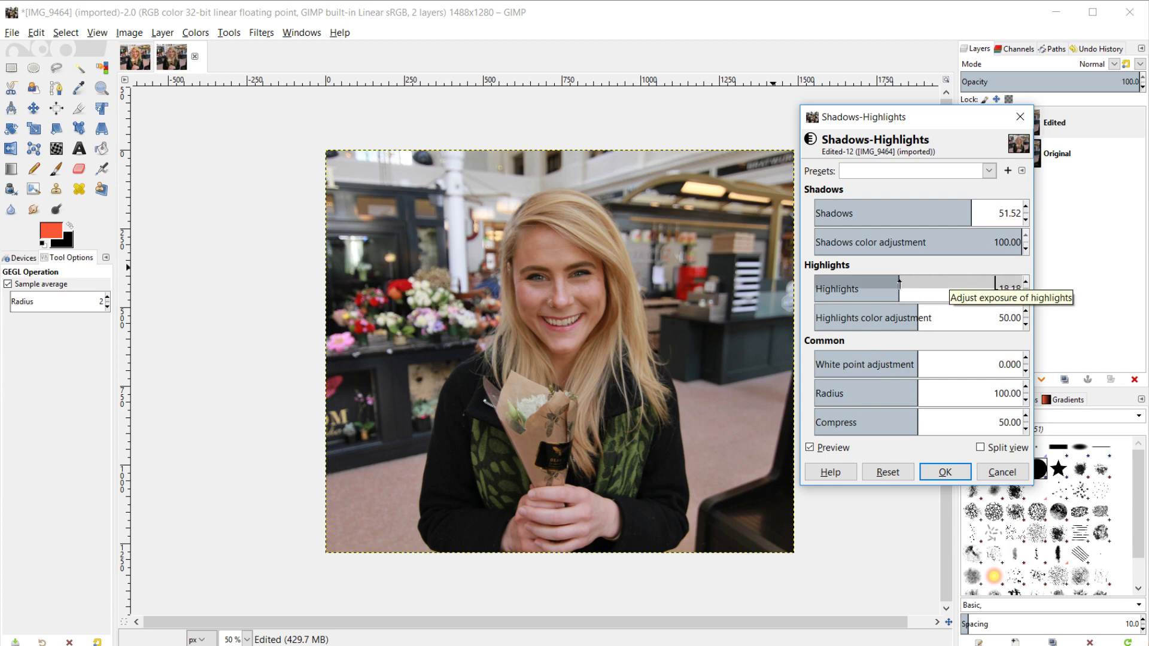
pyautogui.click(921, 281)
pyautogui.moveTo(1009, 289); pyautogui.dragTo(1034, 288)
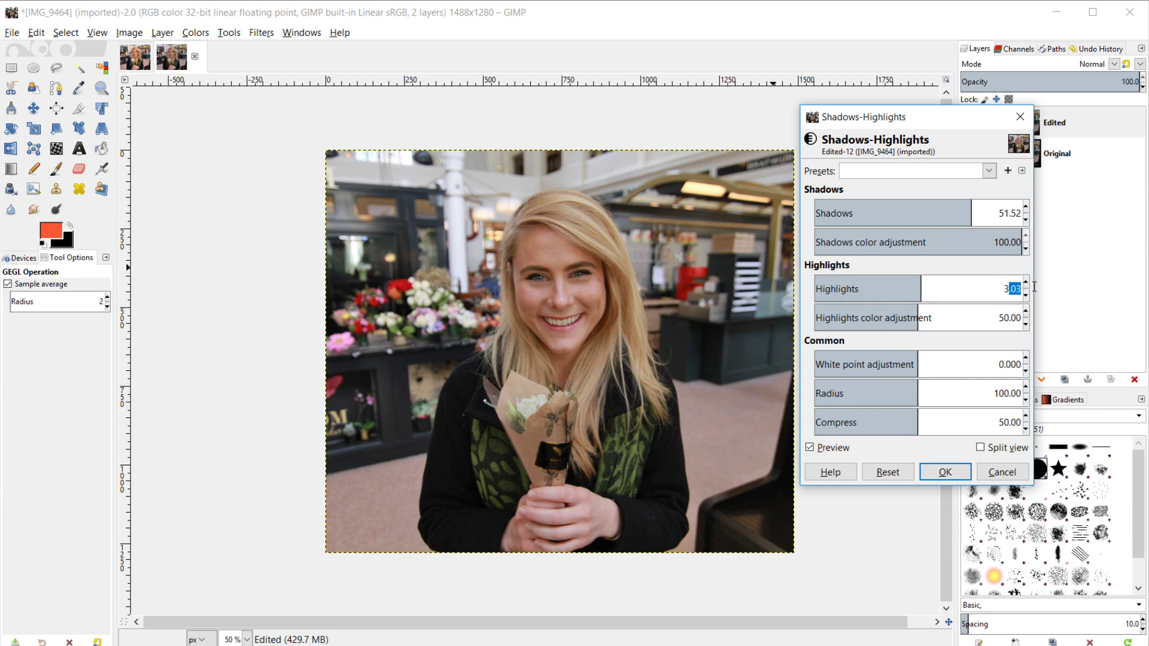
pyautogui.press('BackSpace')
pyautogui.press('BackSpace')
pyautogui.write('0')
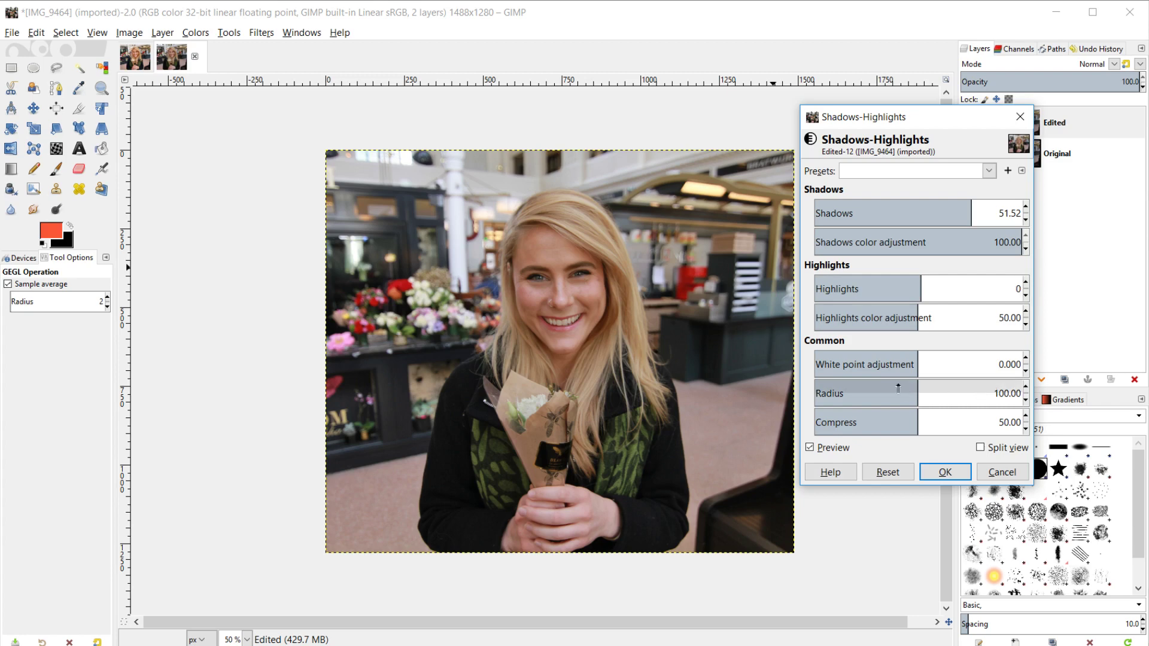
# - Set the White point adjustment to about 5.091, comparing the image with the preview off and on
pyautogui.moveTo(915, 355); pyautogui.dragTo(979, 352)
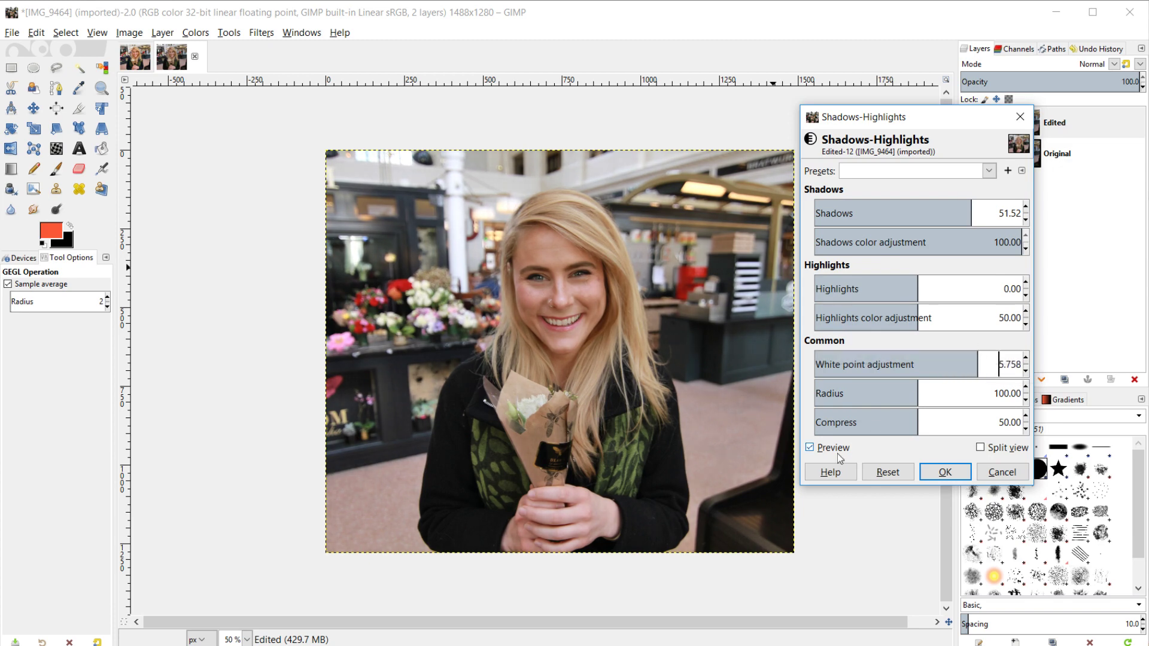
pyautogui.click(809, 448)
pyautogui.click(810, 448)
pyautogui.moveTo(976, 358); pyautogui.dragTo(971, 357)
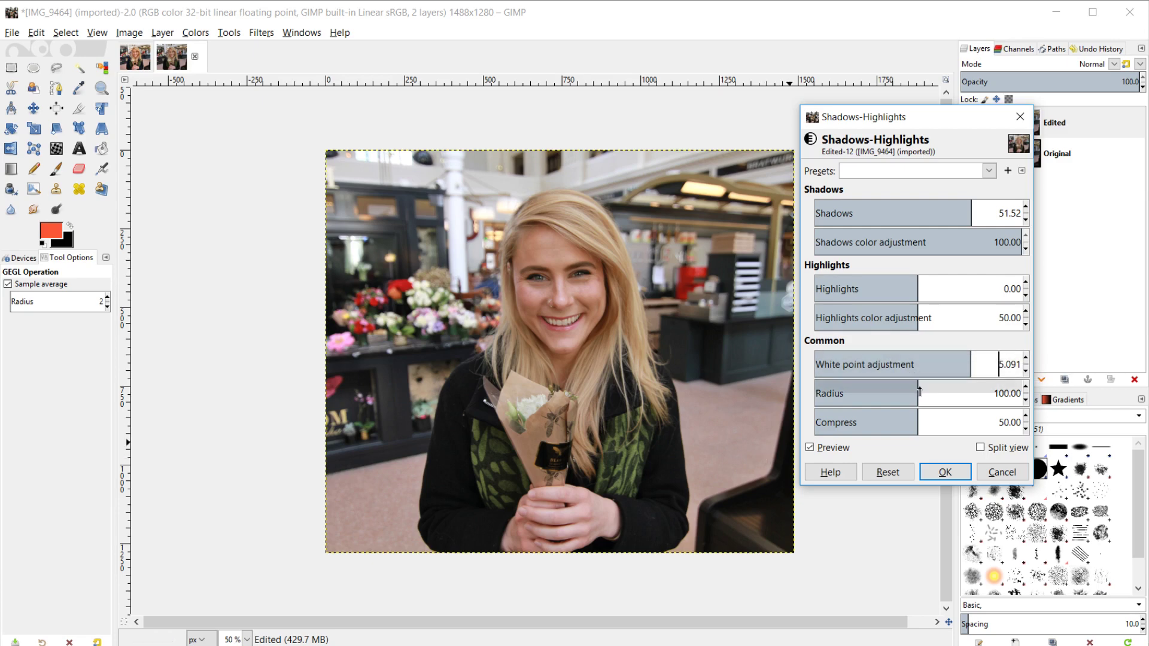
# - Set Radius to about 118.22 and Compress to about 58.18, compare with the preview off and on, and apply the Shadows-Highlights adjustment
pyautogui.click(947, 387)
pyautogui.click(935, 385)
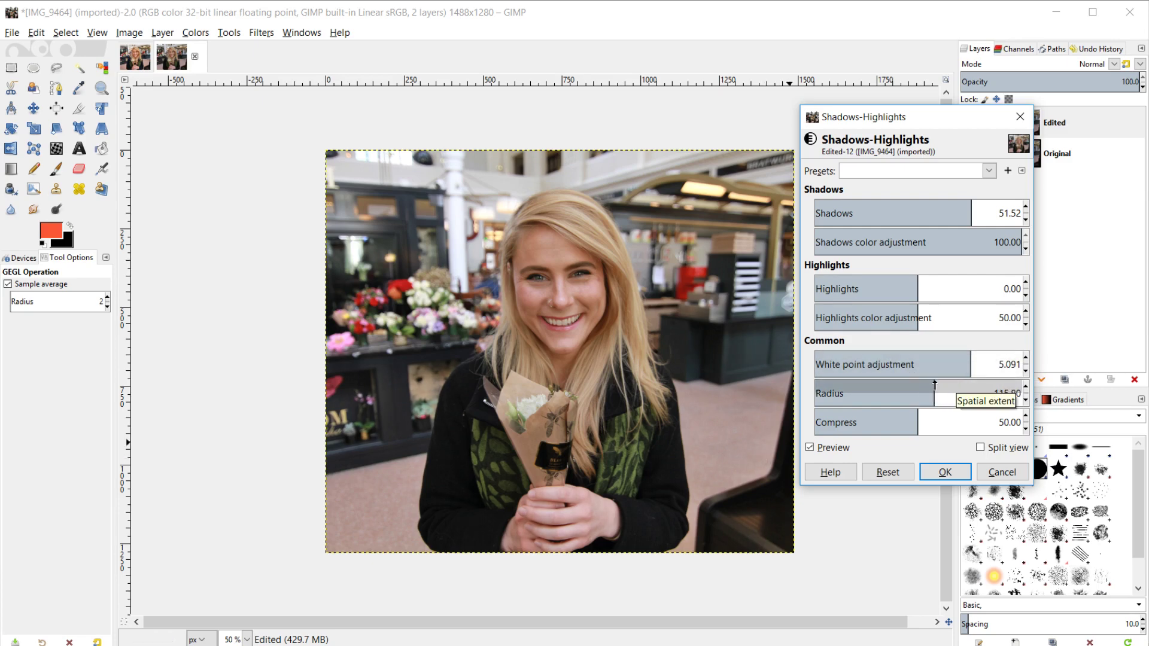
pyautogui.moveTo(934, 385); pyautogui.dragTo(934, 411)
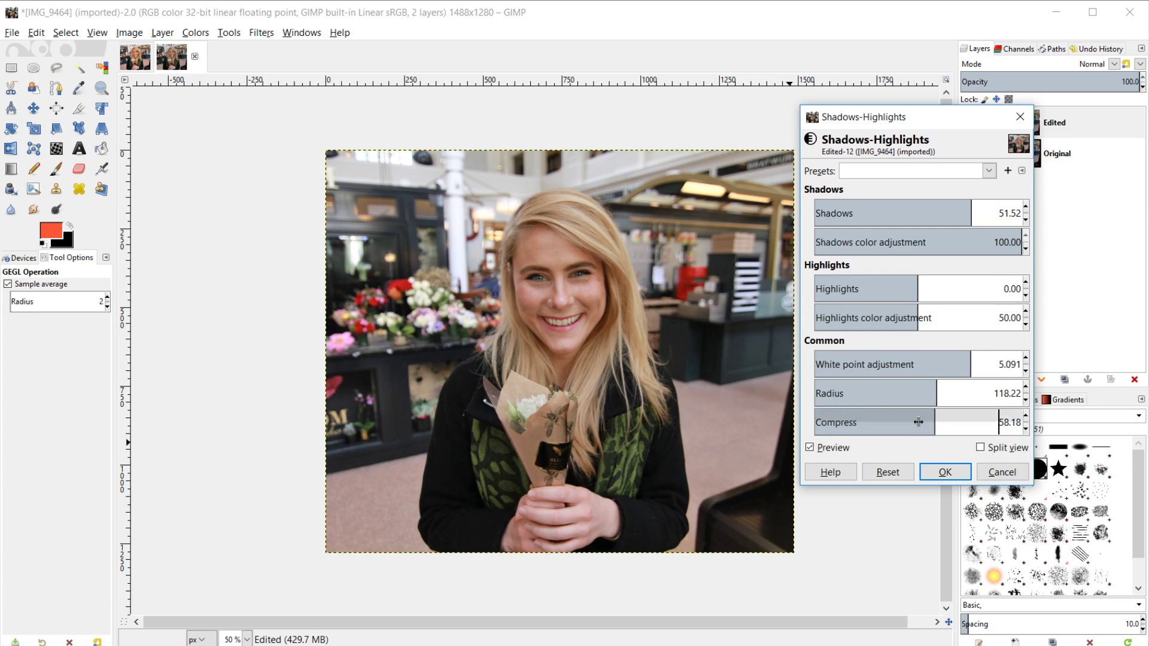
pyautogui.click(811, 447)
pyautogui.click(811, 447)
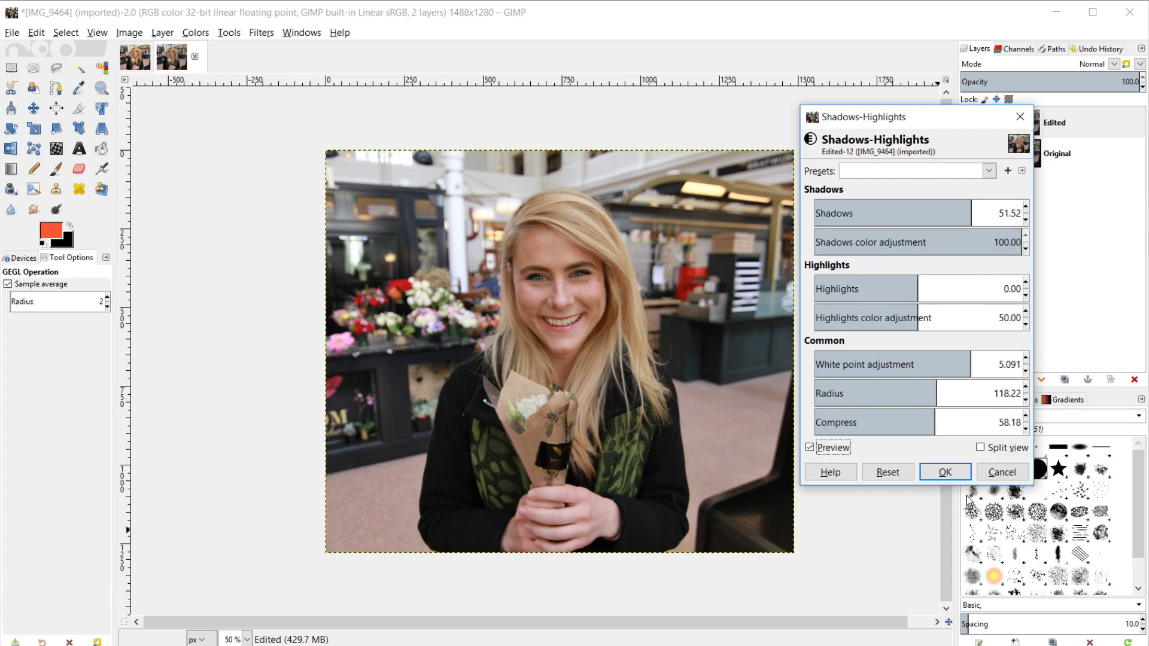
pyautogui.click(956, 475)
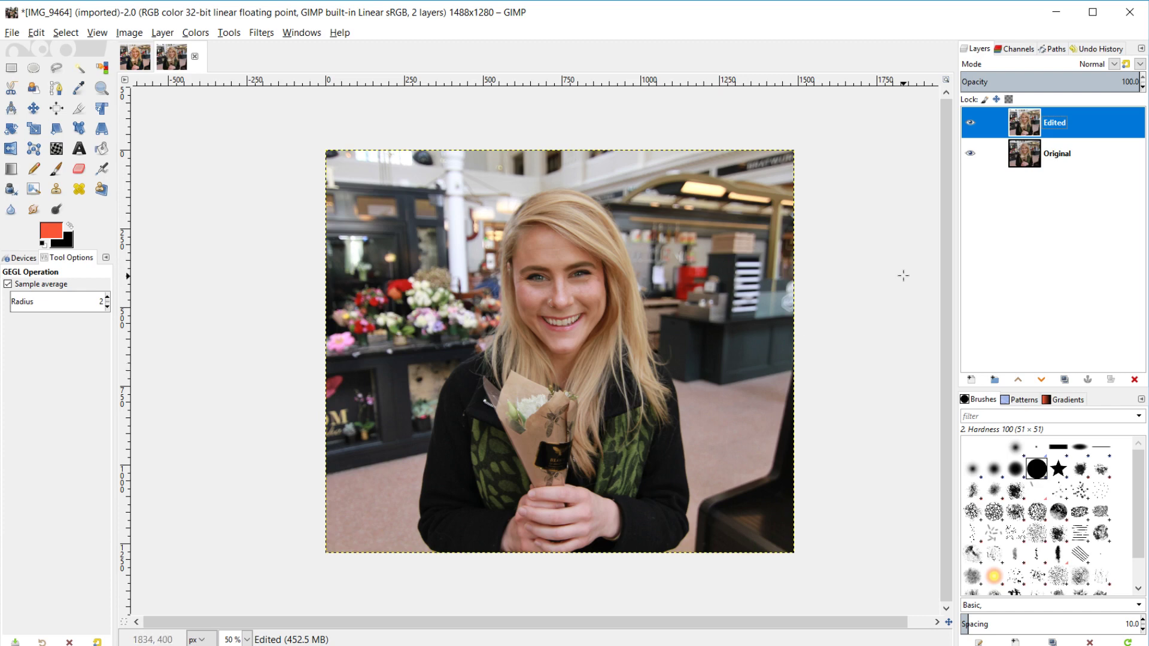
# - Start a Color Balance adjustment on the Edited layer and set the midtones' Cyan-Red level to -2.6
pyautogui.click(196, 33)
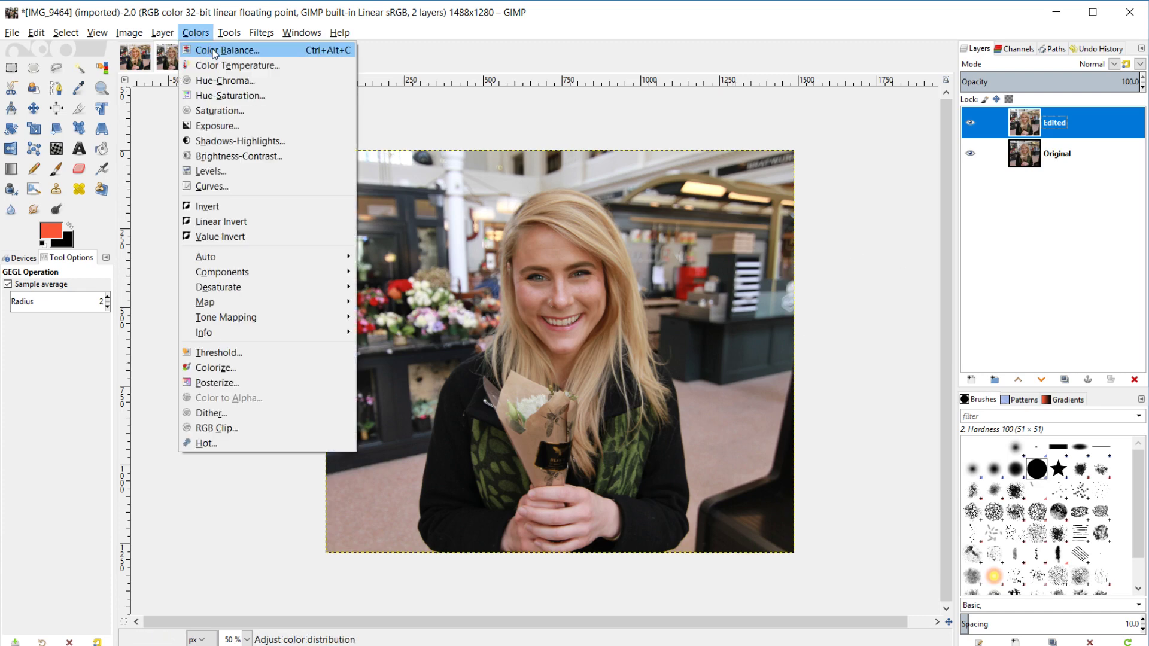
pyautogui.click(207, 50)
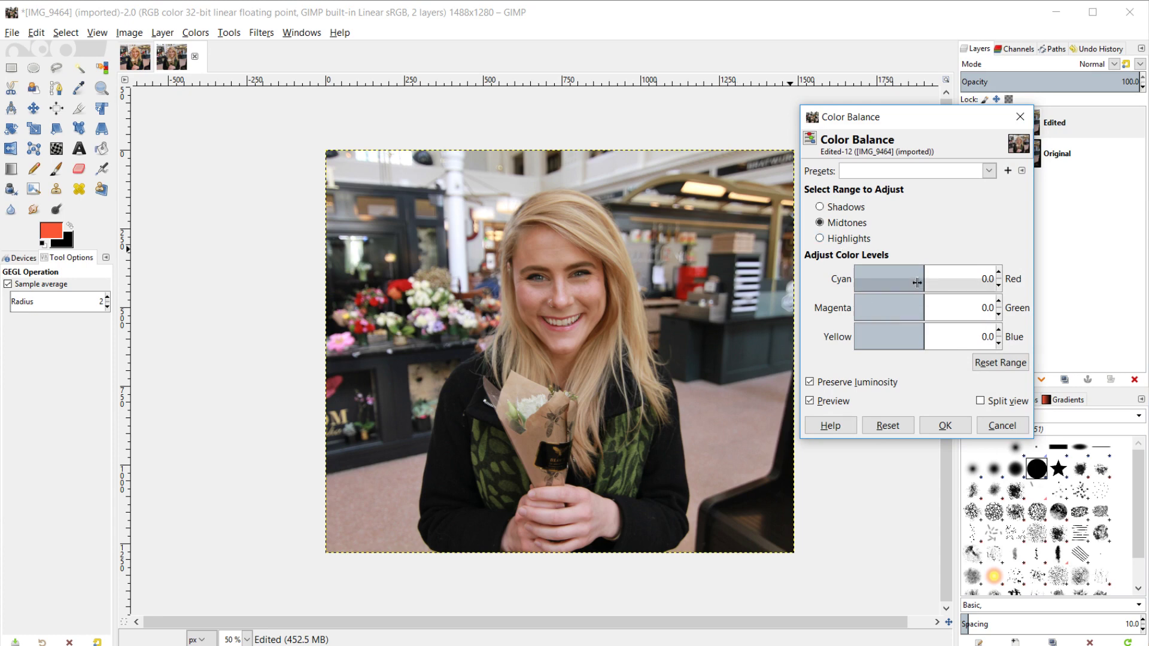
pyautogui.moveTo(925, 273)
pyautogui.mouseDown()
pyautogui.moveTo(936, 272)
pyautogui.moveTo(921, 272)
pyautogui.mouseUp()
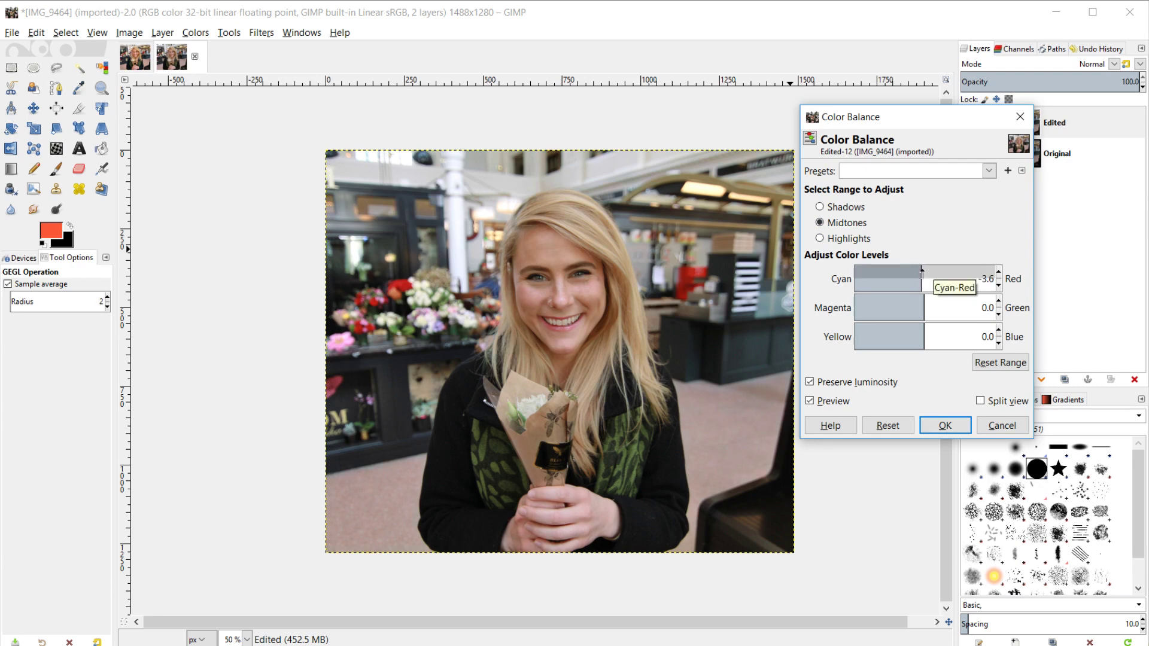
pyautogui.click(999, 270)
# - Try a slight magenta shift in the midtones and return their Magenta-Green level to 0
pyautogui.moveTo(924, 298); pyautogui.dragTo(923, 298)
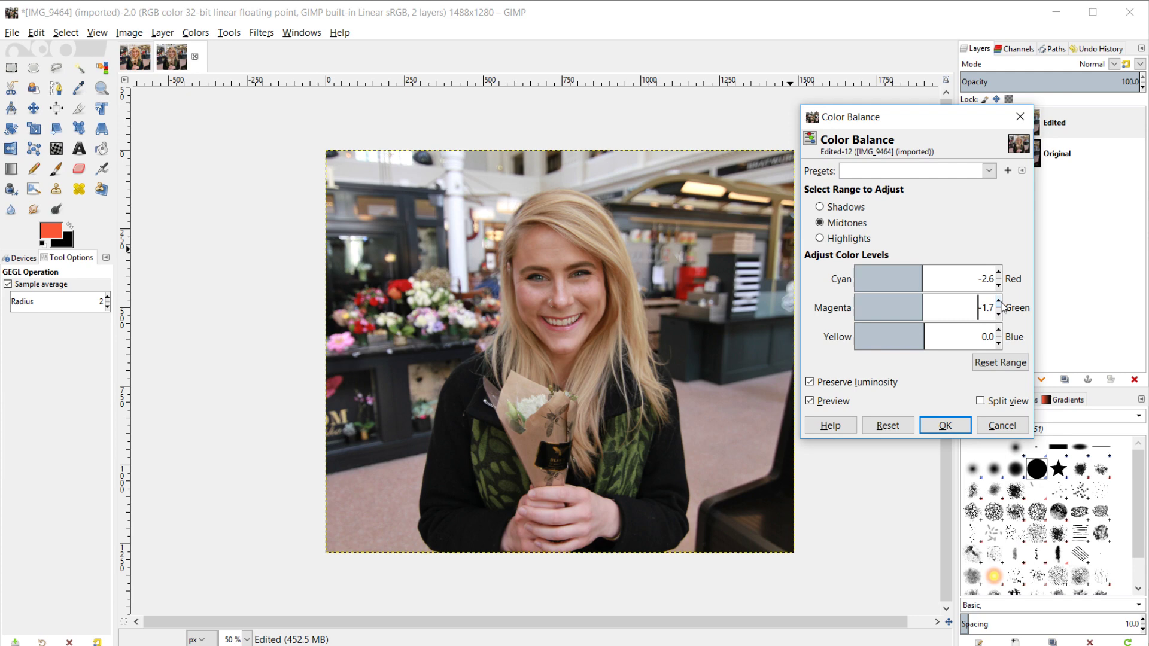
pyautogui.click(999, 301)
pyautogui.tripleClick(981, 306)
pyautogui.write('0')
# - Set the midtones' Yellow-Blue level to 3.5 and compare the image with the preview off and on
pyautogui.moveTo(925, 329); pyautogui.dragTo(928, 328)
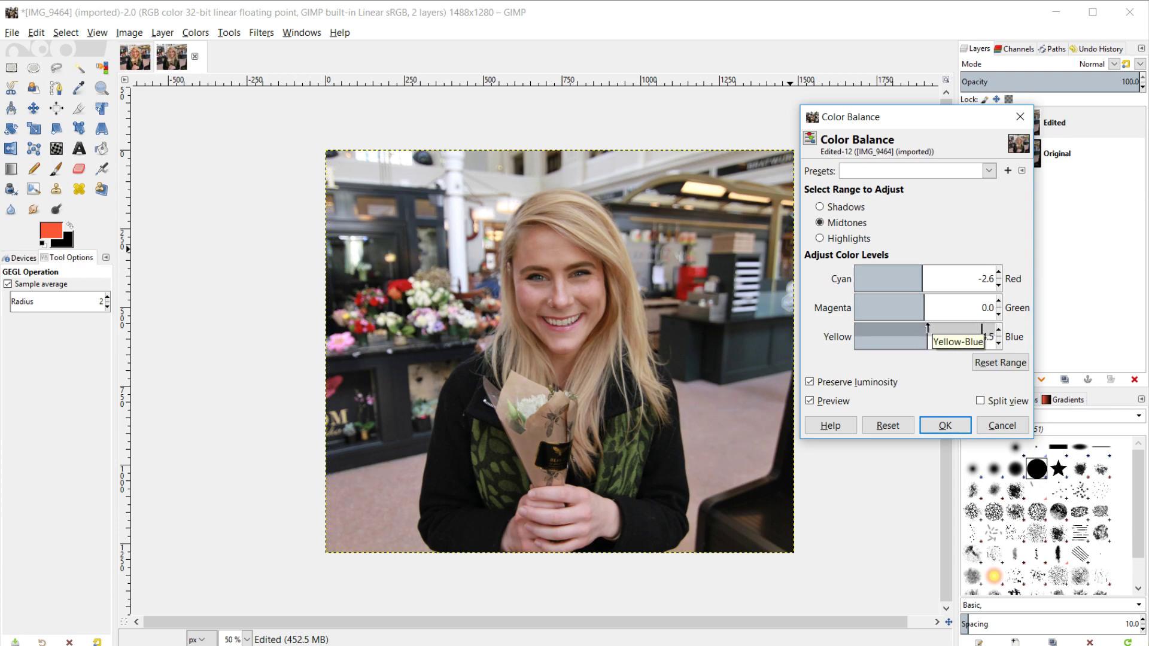
pyautogui.click(999, 342)
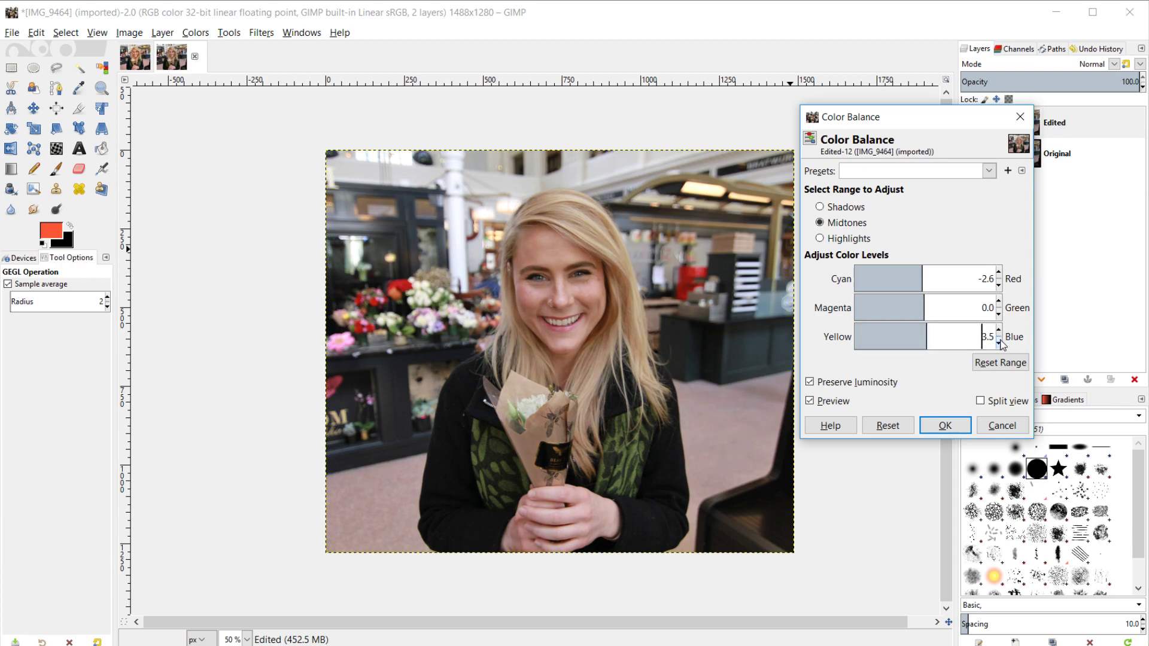
pyautogui.click(811, 401)
pyautogui.click(810, 401)
# - For the shadows range, set Cyan-Red to 3.5, Magenta-Green to -1.8 and Yellow-Blue to 6.3
pyautogui.click(821, 207)
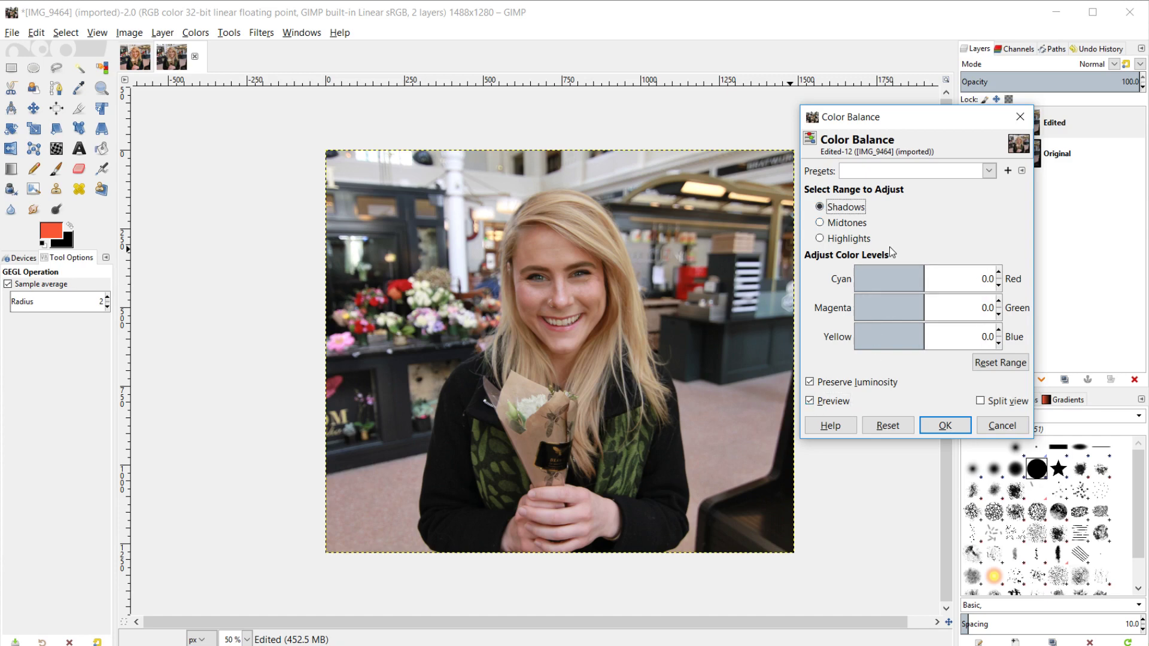
pyautogui.click(925, 277)
pyautogui.moveTo(925, 278); pyautogui.dragTo(927, 275)
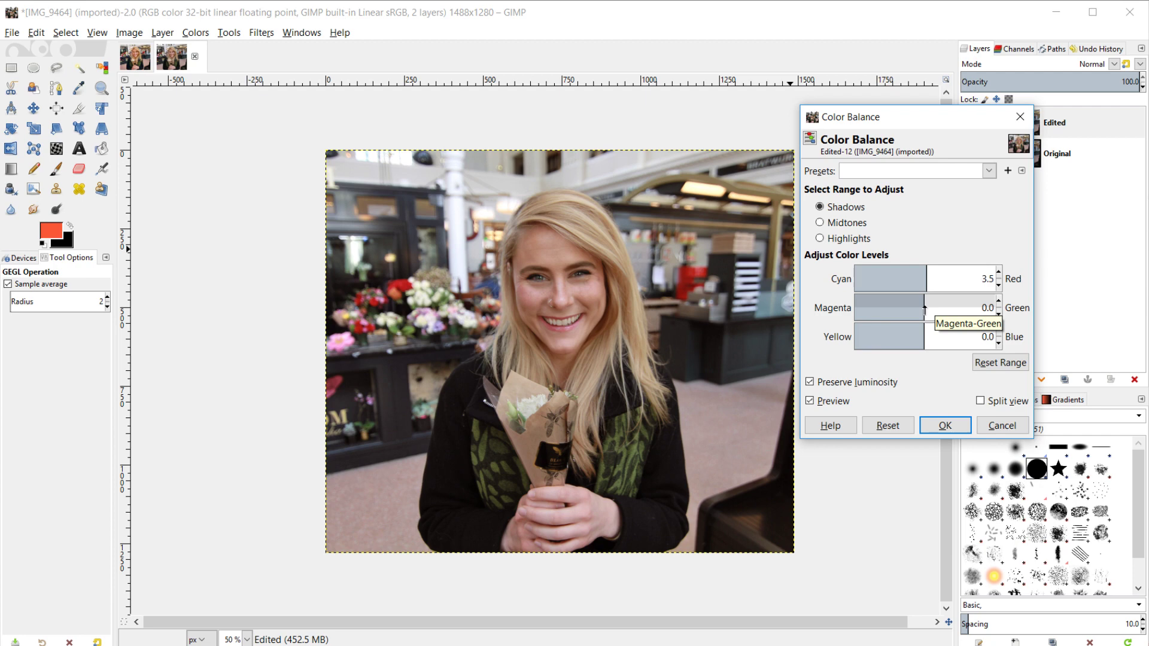
pyautogui.moveTo(925, 305); pyautogui.dragTo(923, 301)
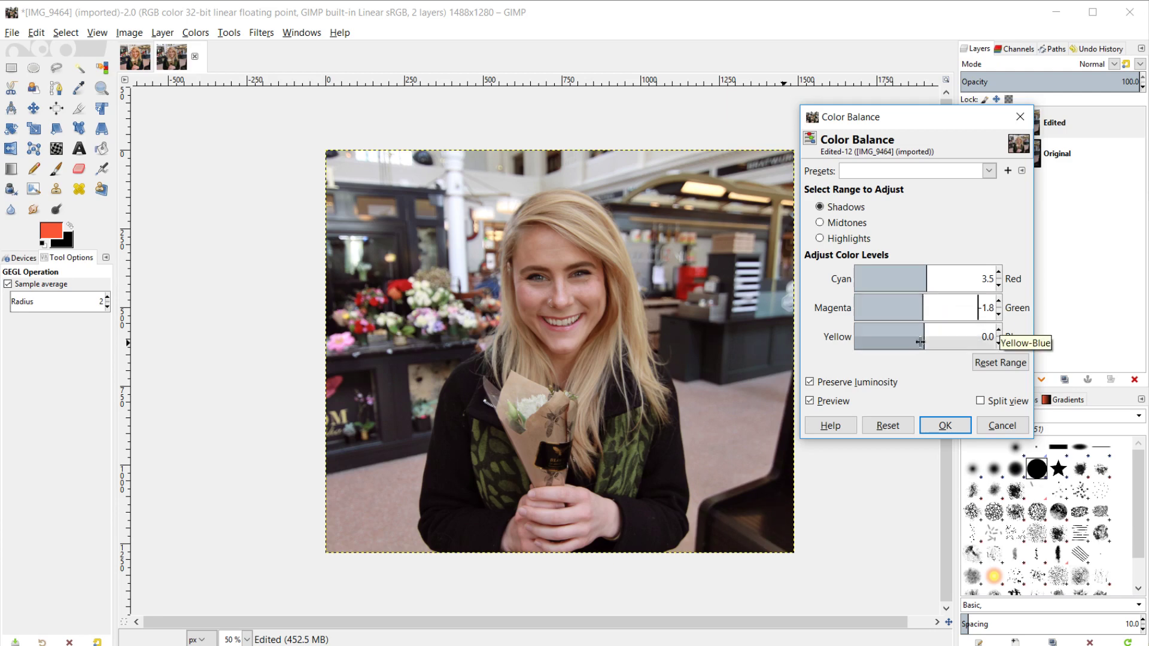
pyautogui.moveTo(926, 329); pyautogui.dragTo(928, 329)
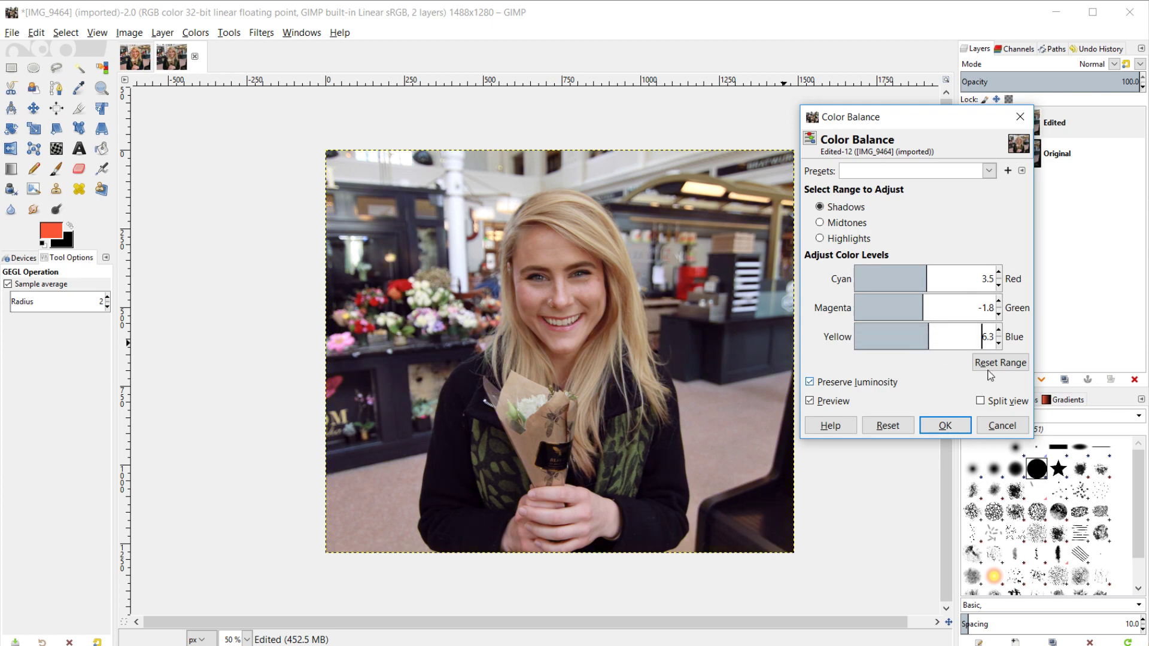
# - Switch the color balance to the highlights range and set its Cyan-Red level to 1.7
pyautogui.click(820, 238)
pyautogui.click(927, 272)
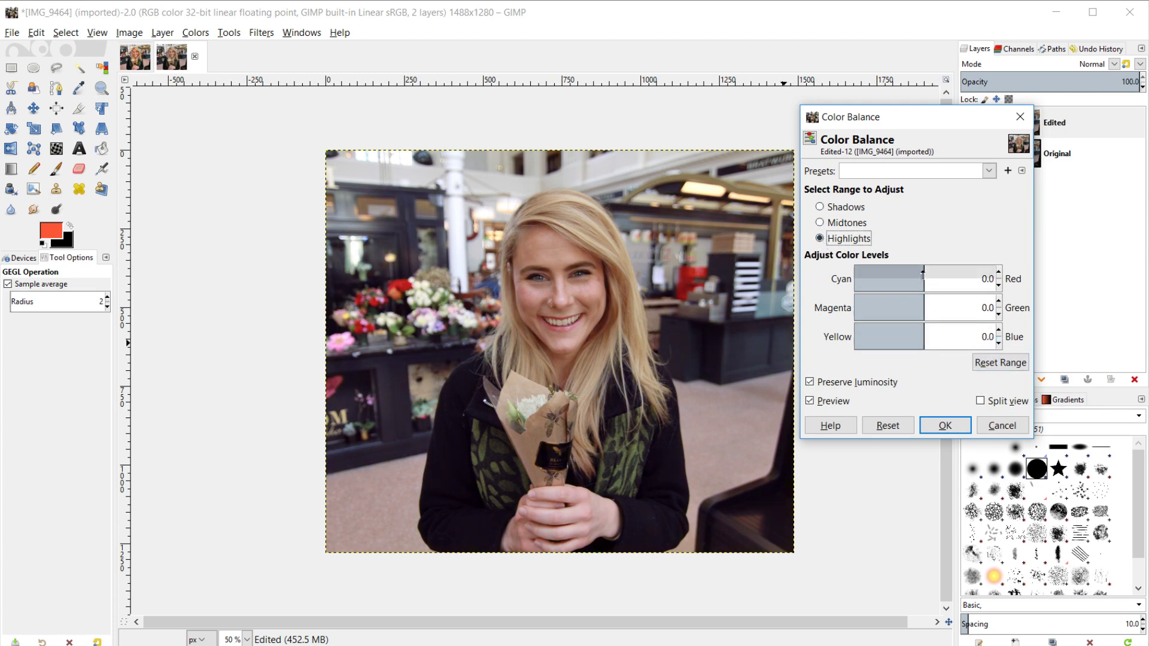
pyautogui.moveTo(927, 274); pyautogui.dragTo(925, 271)
pyautogui.click(1000, 289)
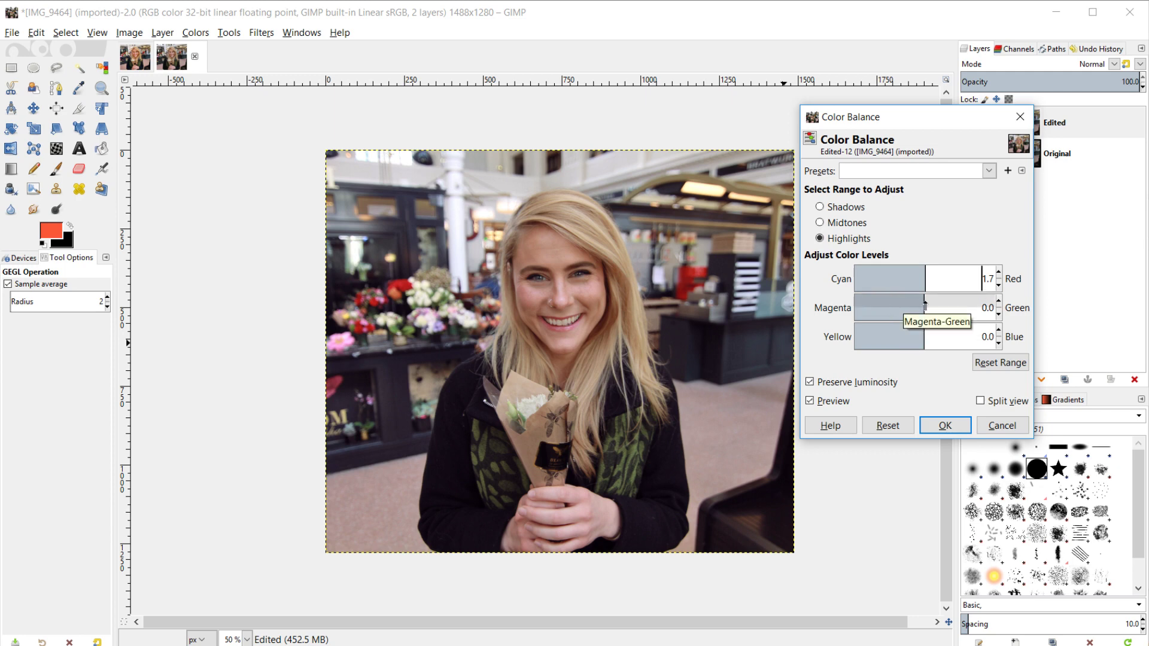
# - Try a magenta shift in the highlights and return their Magenta-Green level to 0
pyautogui.moveTo(925, 306); pyautogui.dragTo(921, 304)
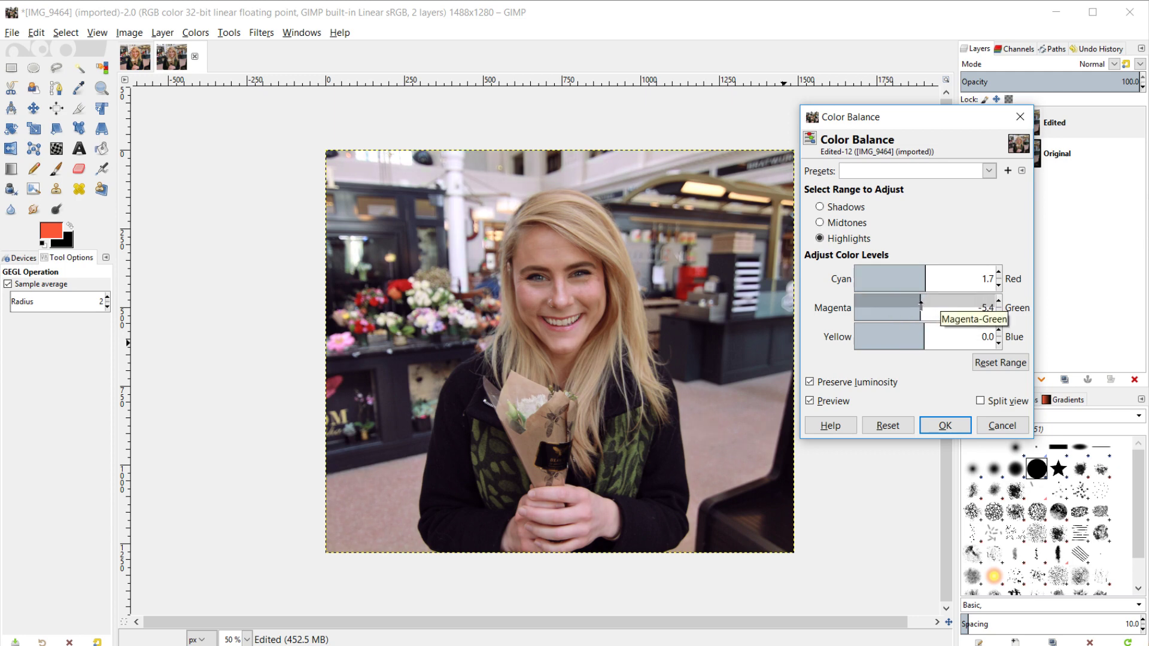
pyautogui.click(998, 303)
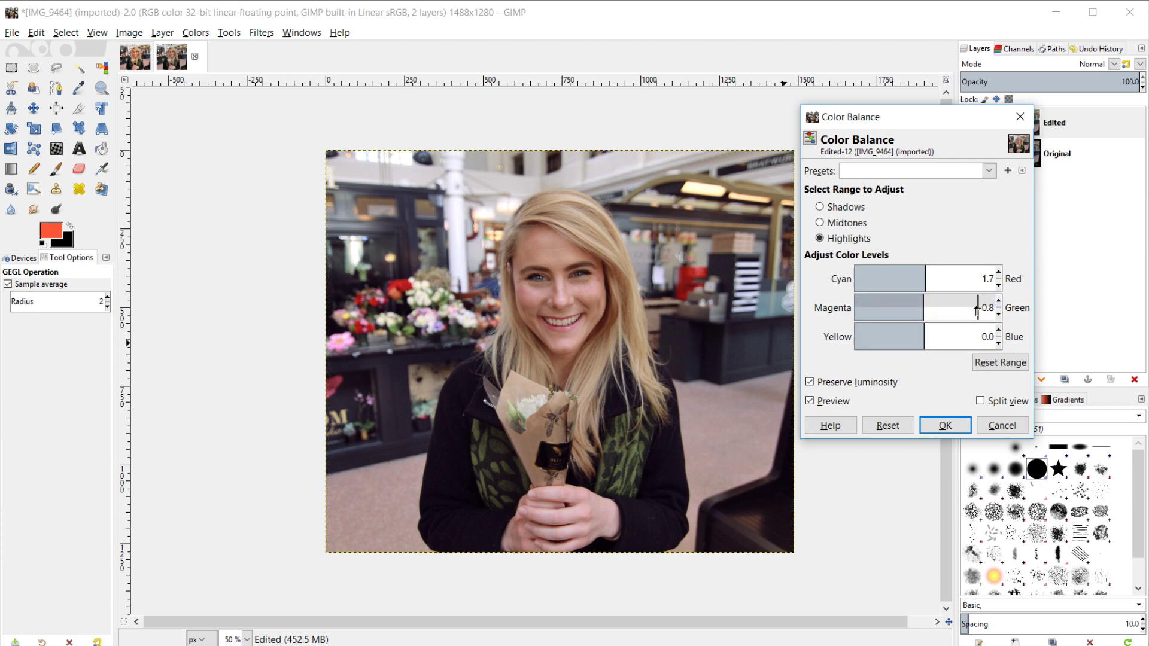
pyautogui.doubleClick(988, 307)
pyautogui.write('0')
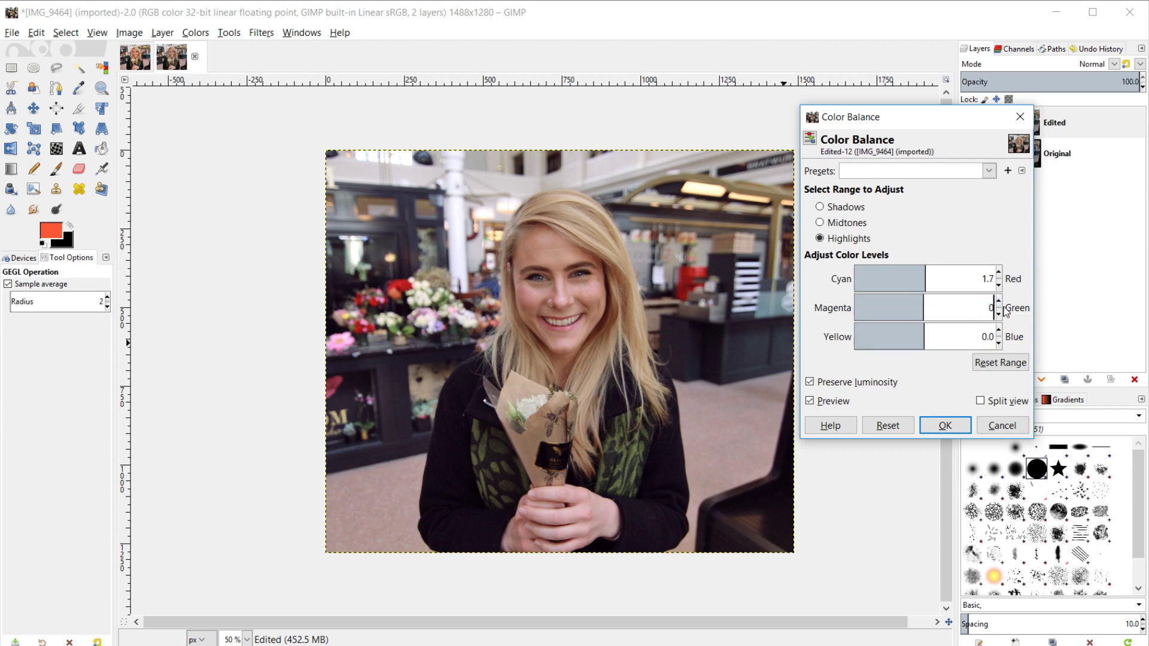
# - Set the highlights' Yellow-Blue level to 0.9, compare with the preview off and on, and apply the color balance
pyautogui.moveTo(928, 335); pyautogui.dragTo(926, 333)
pyautogui.click(811, 401)
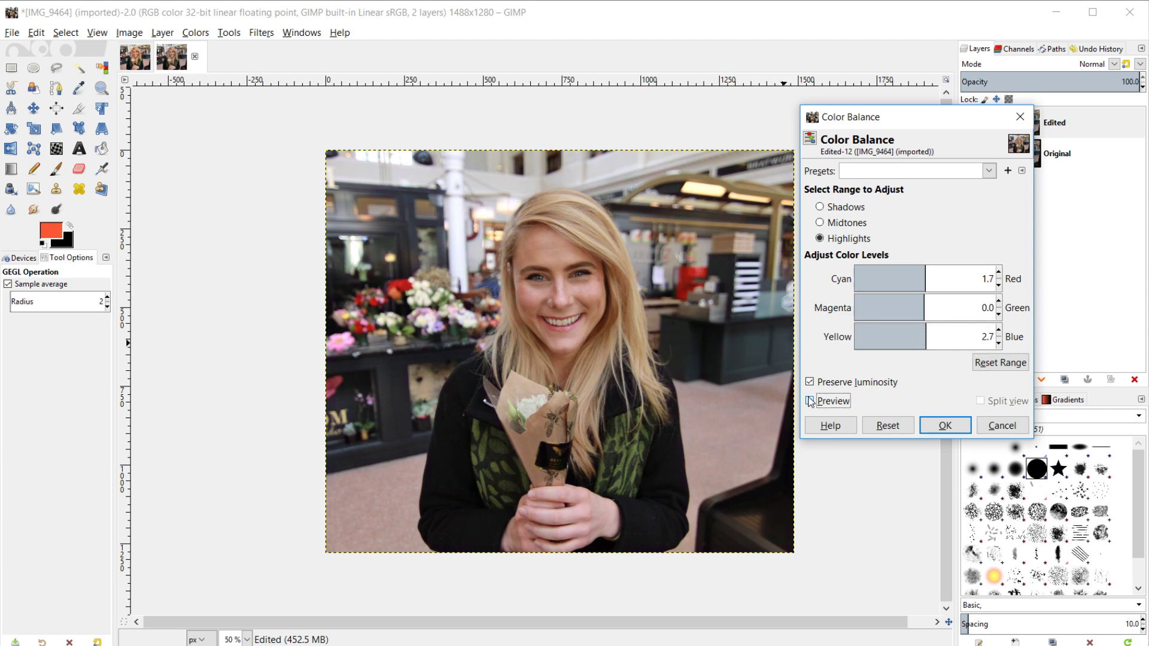
pyautogui.click(922, 334)
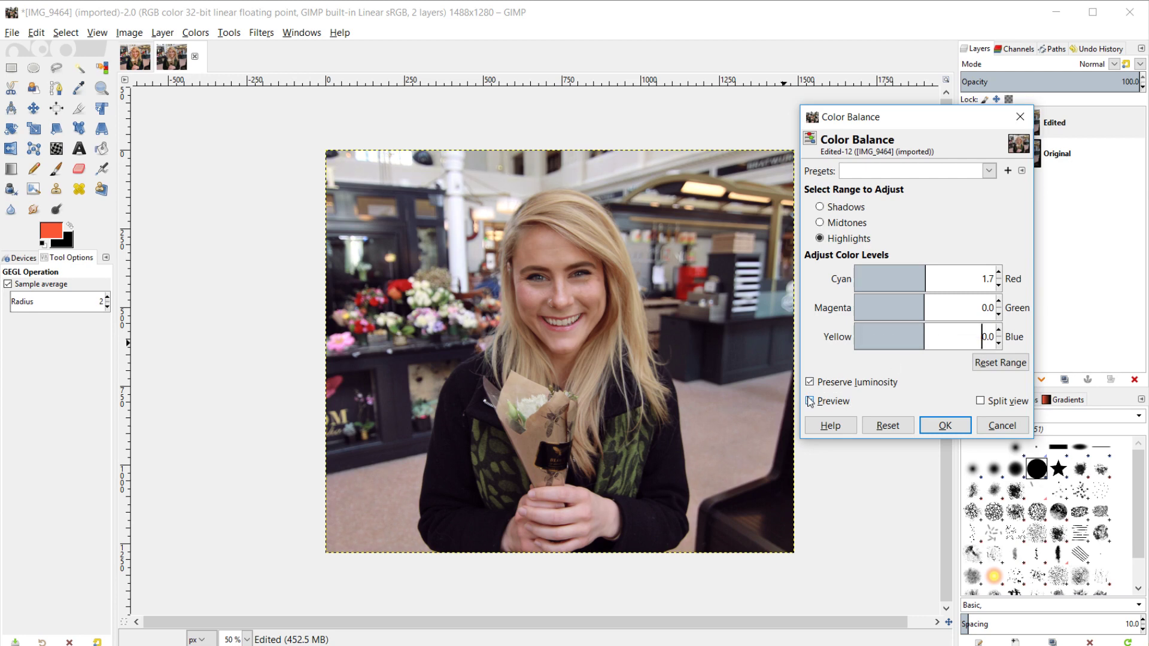
pyautogui.click(810, 401)
pyautogui.click(811, 401)
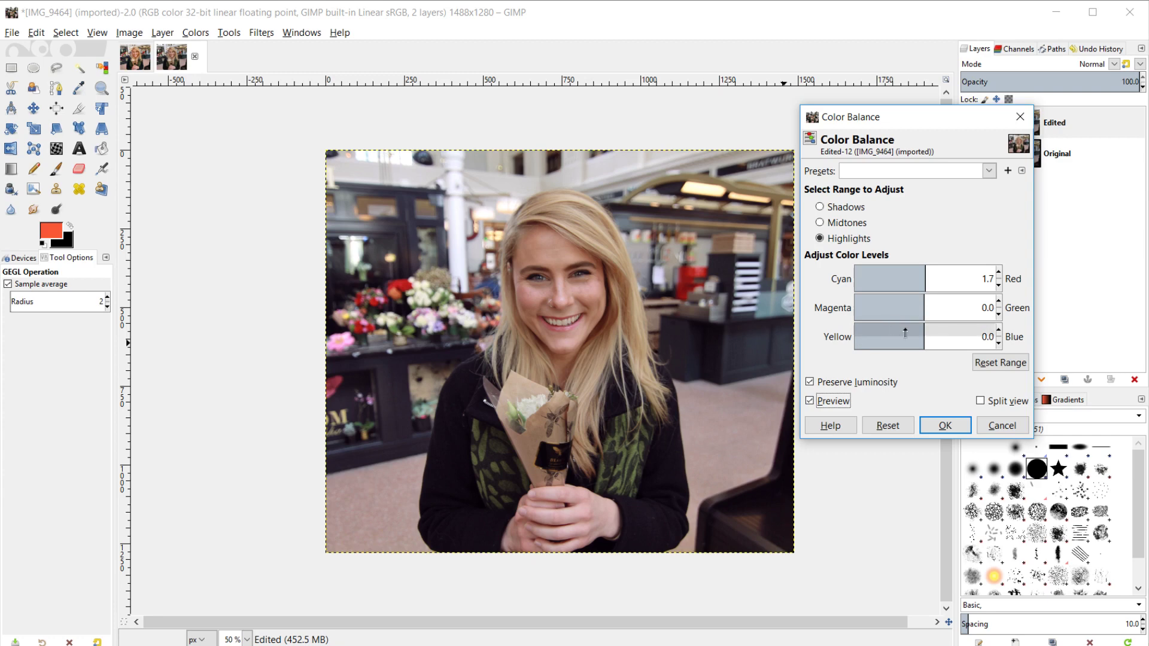
pyautogui.moveTo(924, 328); pyautogui.dragTo(923, 328)
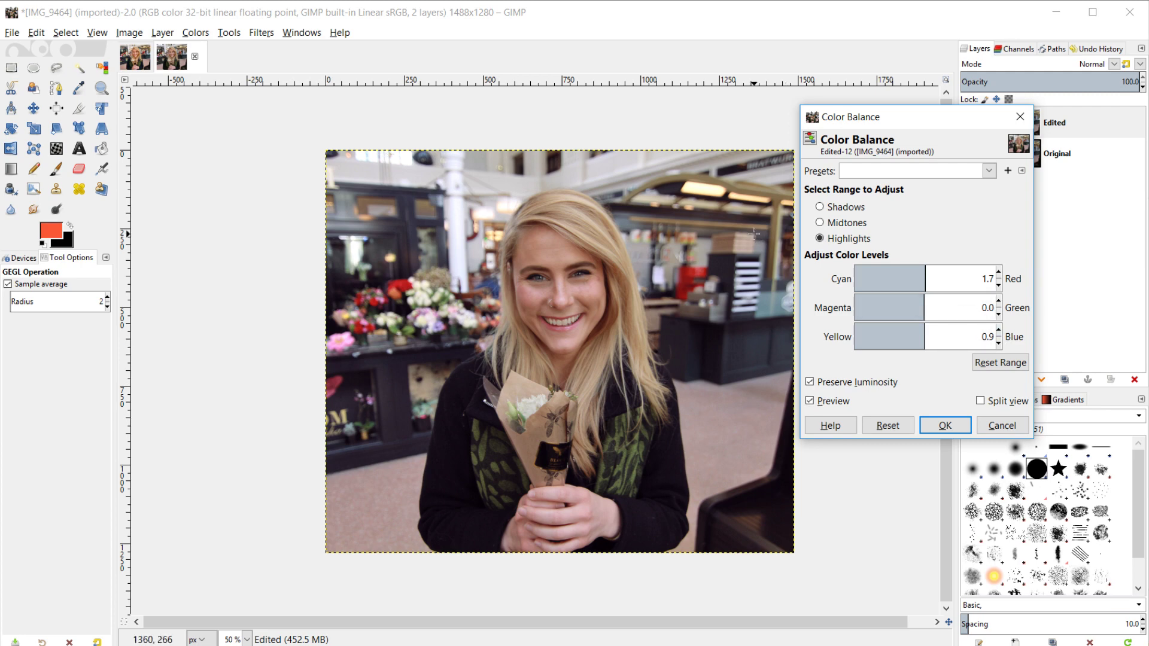
pyautogui.click(811, 402)
pyautogui.click(811, 402)
pyautogui.click(945, 429)
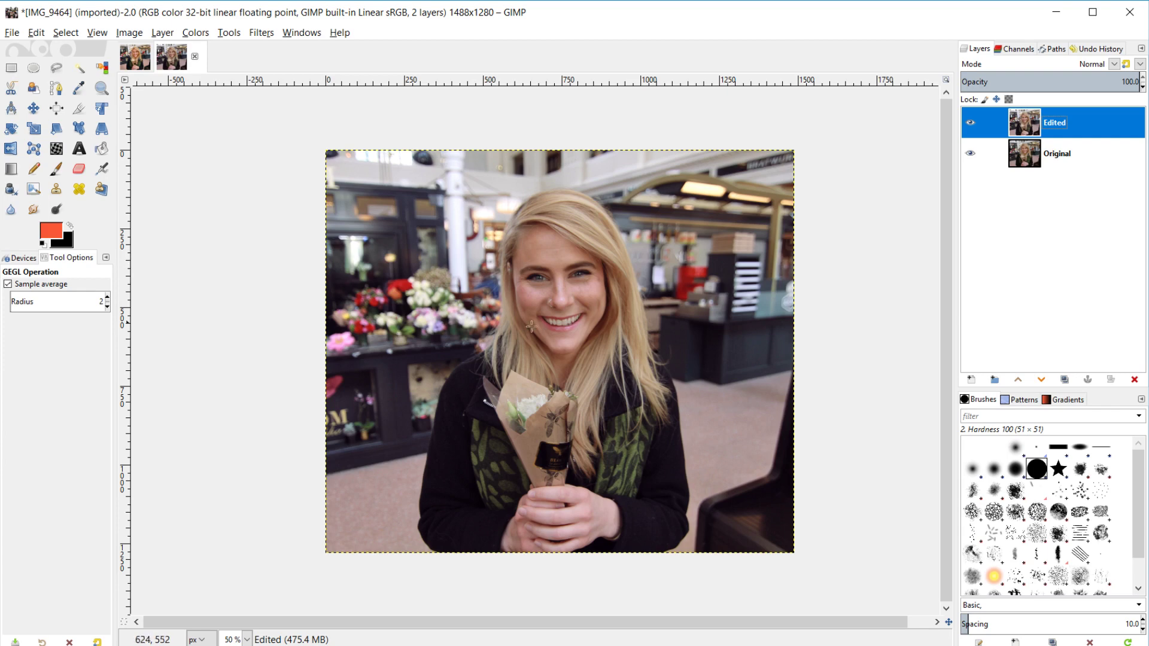
# - Start a Levels adjustment on the Edited layer, setting the Value channel's low input to 1.60, gamma to 1.08 and high input to 98.40
pyautogui.click(192, 34)
pyautogui.click(218, 173)
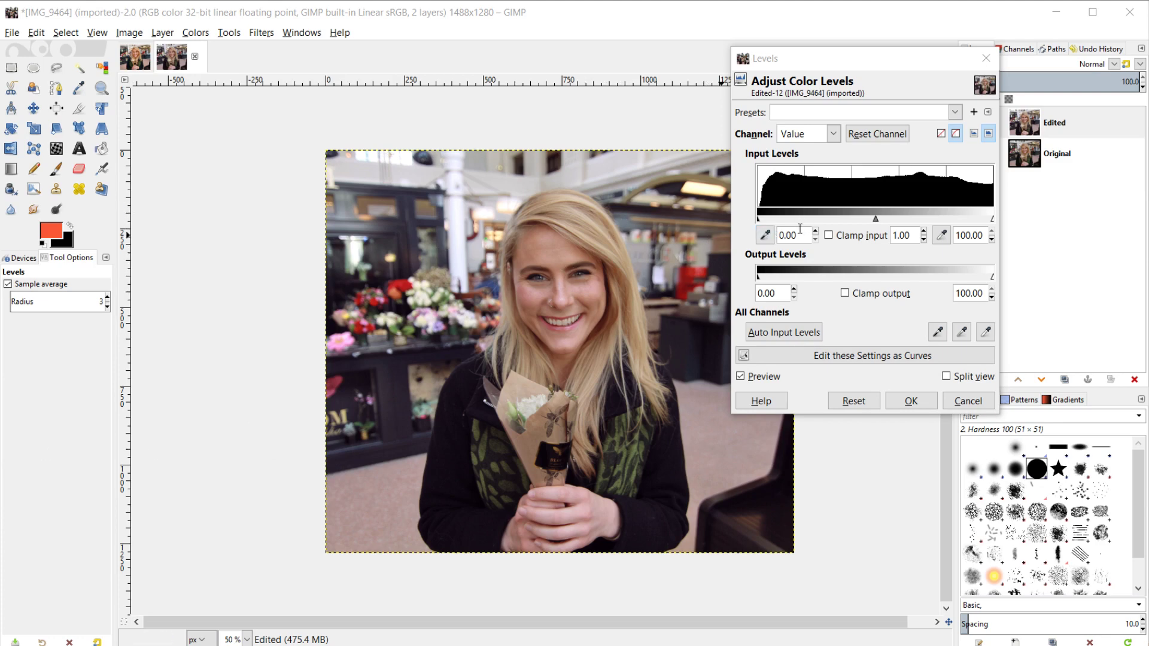
pyautogui.click(759, 221)
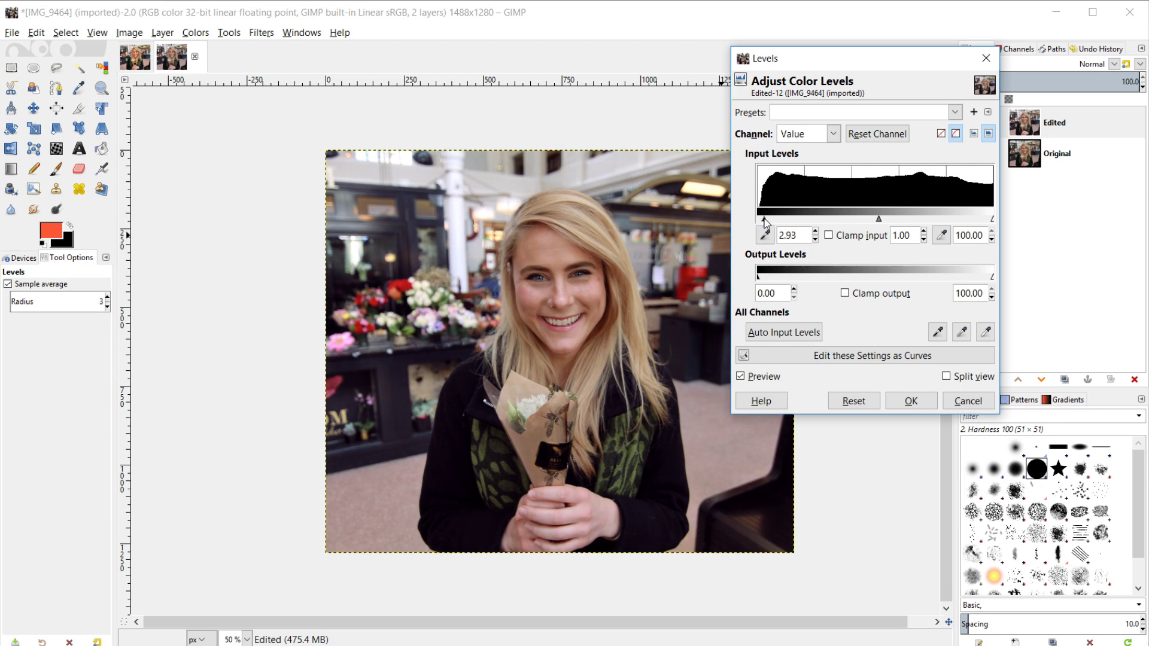
pyautogui.moveTo(757, 221); pyautogui.dragTo(762, 223)
pyautogui.moveTo(878, 220); pyautogui.dragTo(873, 219)
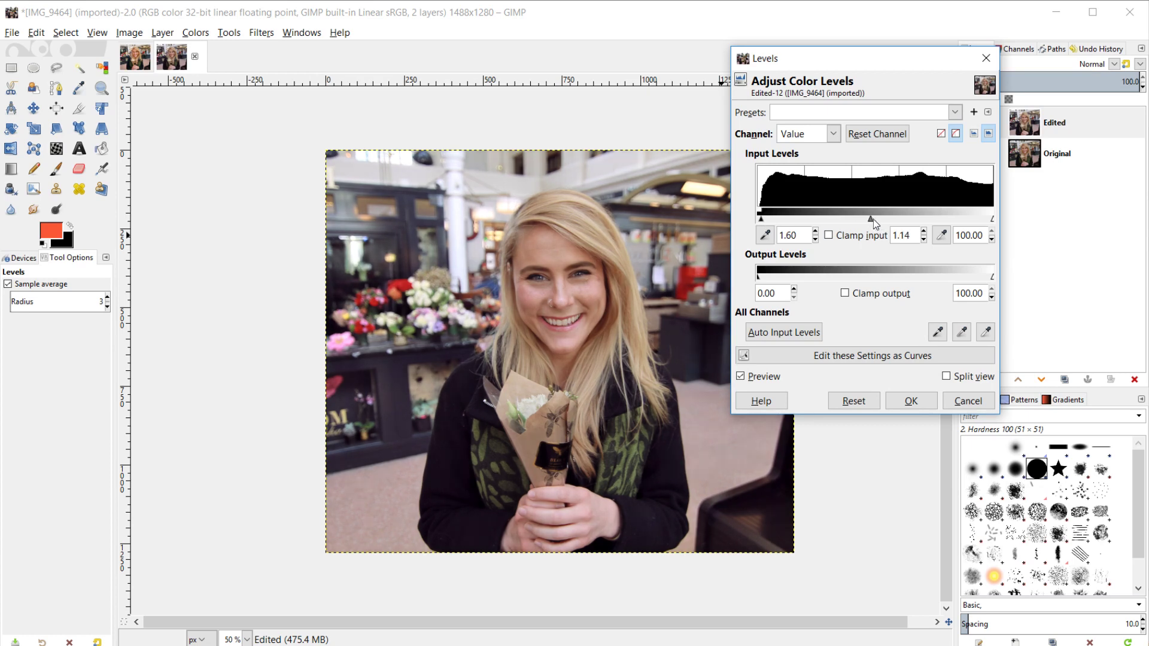
pyautogui.moveTo(992, 221); pyautogui.dragTo(991, 228)
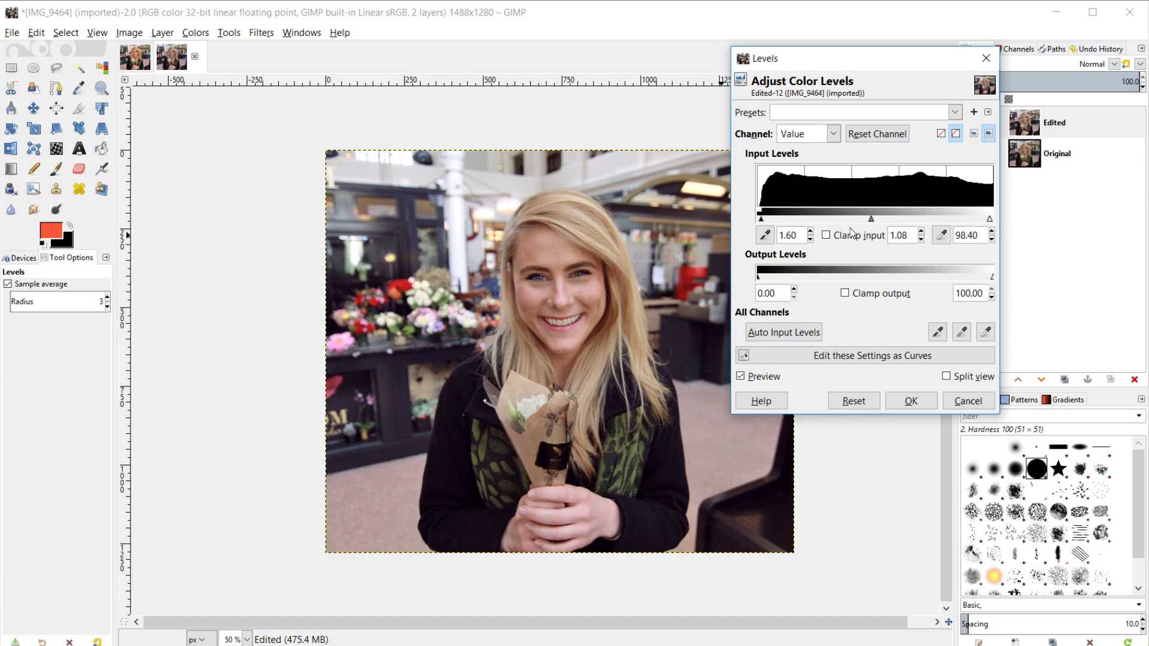
# - Compare the levels with the preview off and on, and set the Value channel's low input to 1.07 and gamma to 1.19
pyautogui.click(743, 377)
pyautogui.click(742, 378)
pyautogui.moveTo(760, 223); pyautogui.dragTo(758, 223)
pyautogui.click(871, 223)
pyautogui.moveTo(871, 221); pyautogui.dragTo(866, 223)
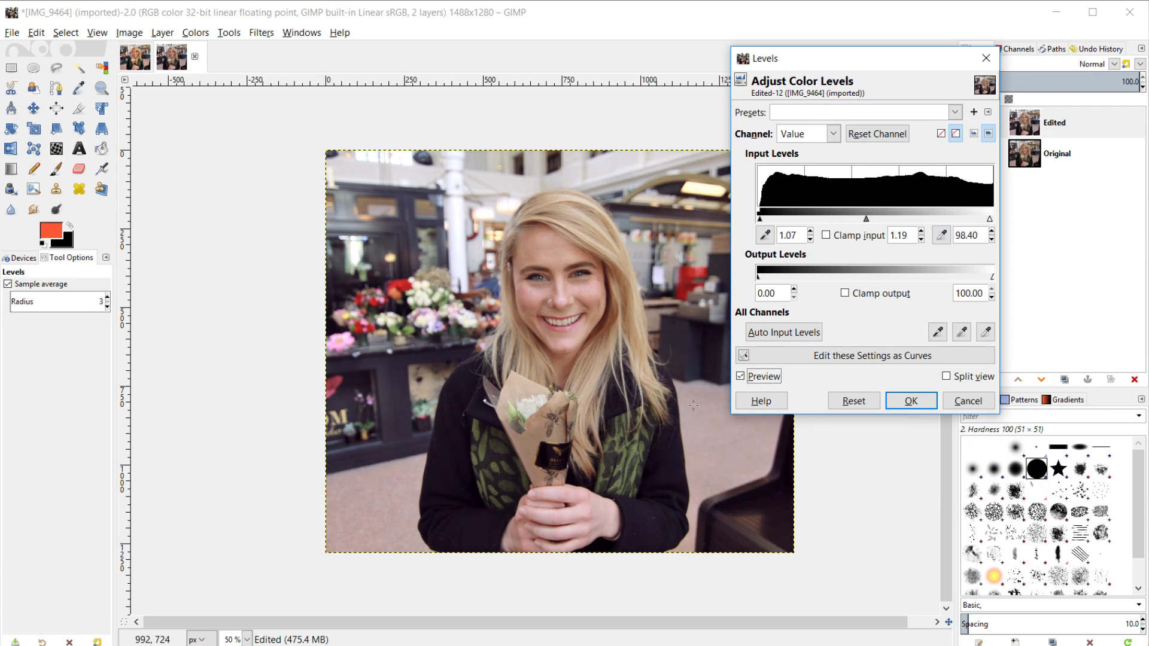
# - Try a high input of 98.13, compare with the preview off and on, and return the high input to 98.40
pyautogui.click(741, 376)
pyautogui.click(741, 377)
pyautogui.moveTo(991, 221)
pyautogui.mouseDown()
pyautogui.moveTo(980, 223)
pyautogui.moveTo(990, 221)
pyautogui.mouseUp()
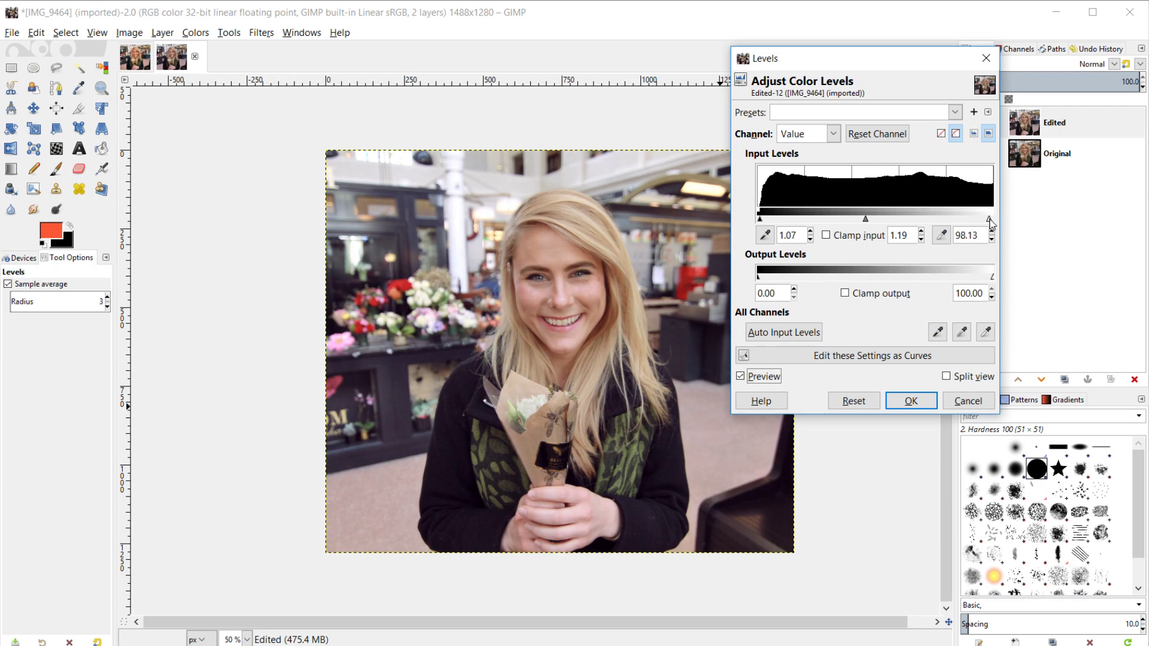
pyautogui.click(741, 376)
pyautogui.click(741, 377)
# - Set the Value channel's gamma to 1.10, compare with the preview off and on, and apply the levels
pyautogui.moveTo(869, 224); pyautogui.dragTo(870, 221)
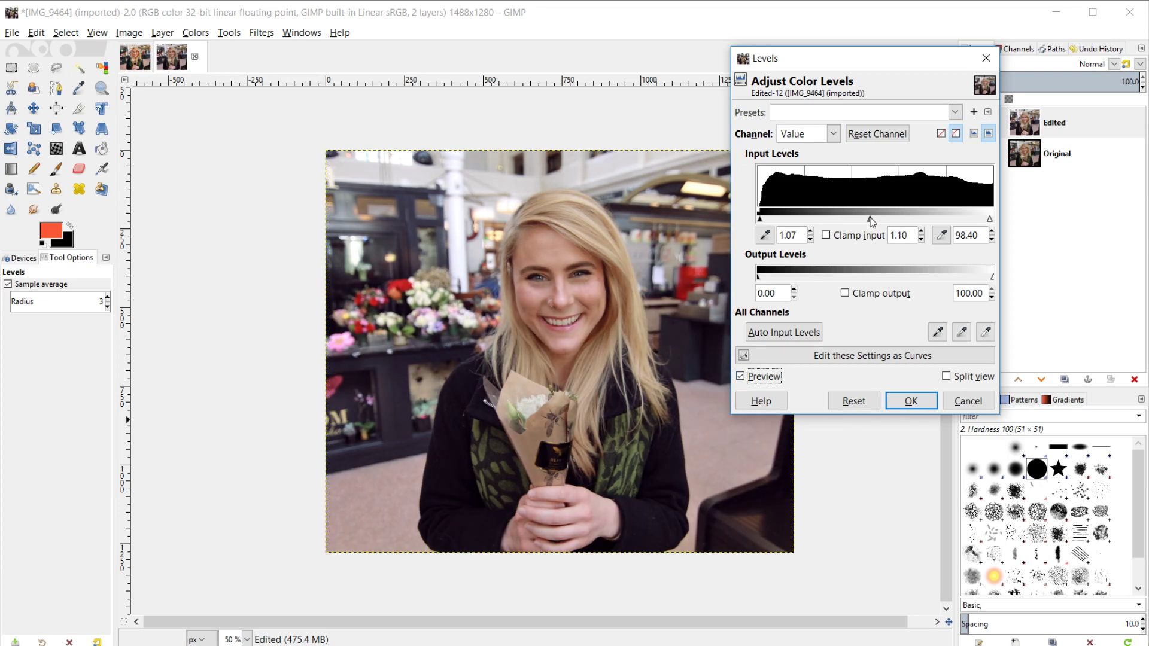
pyautogui.click(741, 376)
pyautogui.click(741, 376)
pyautogui.click(890, 406)
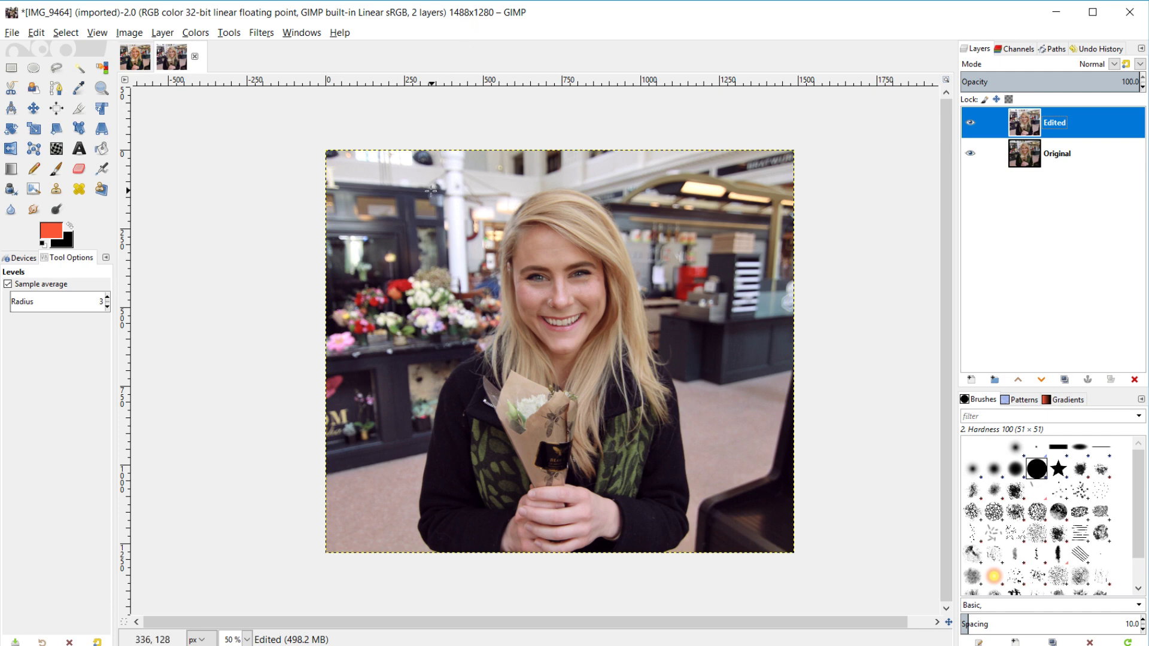
# - Start a Saturation adjustment on the Edited layer with a scale of 1.416 and compare with the preview off and on
pyautogui.click(195, 32)
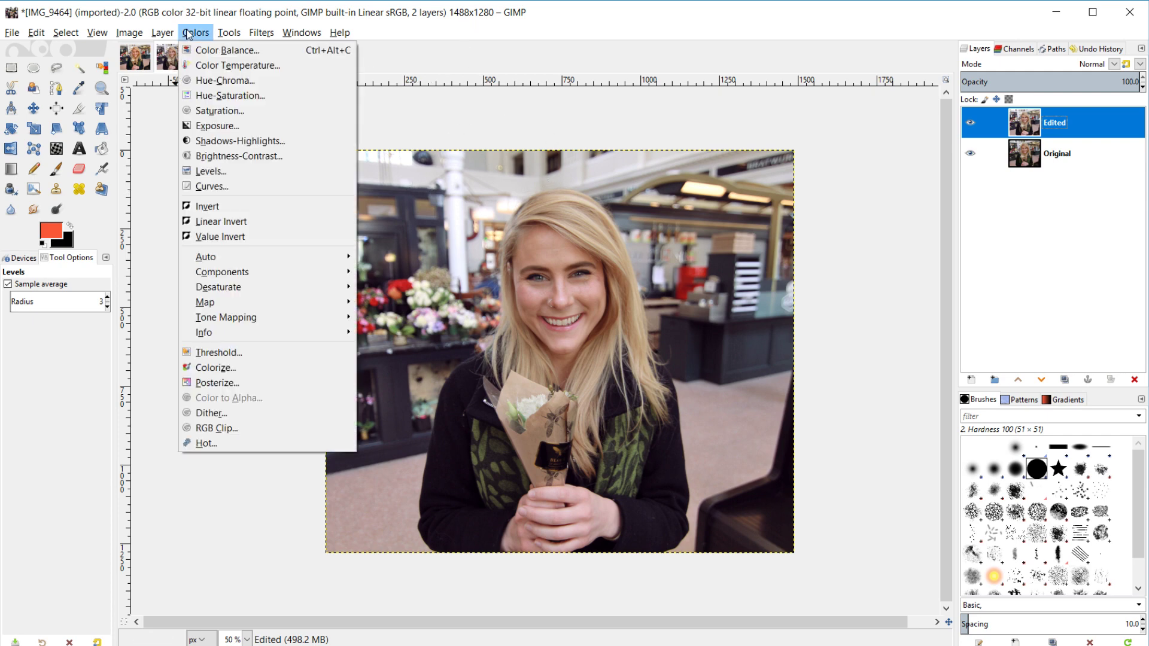
pyautogui.click(230, 112)
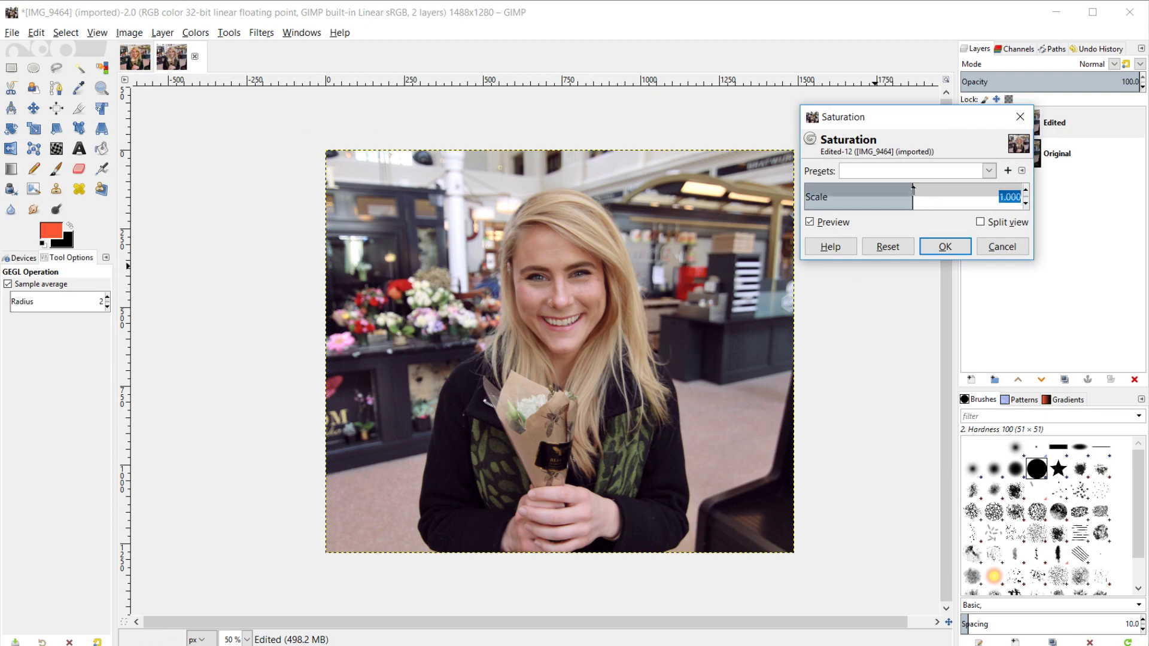
pyautogui.moveTo(922, 190); pyautogui.dragTo(958, 188)
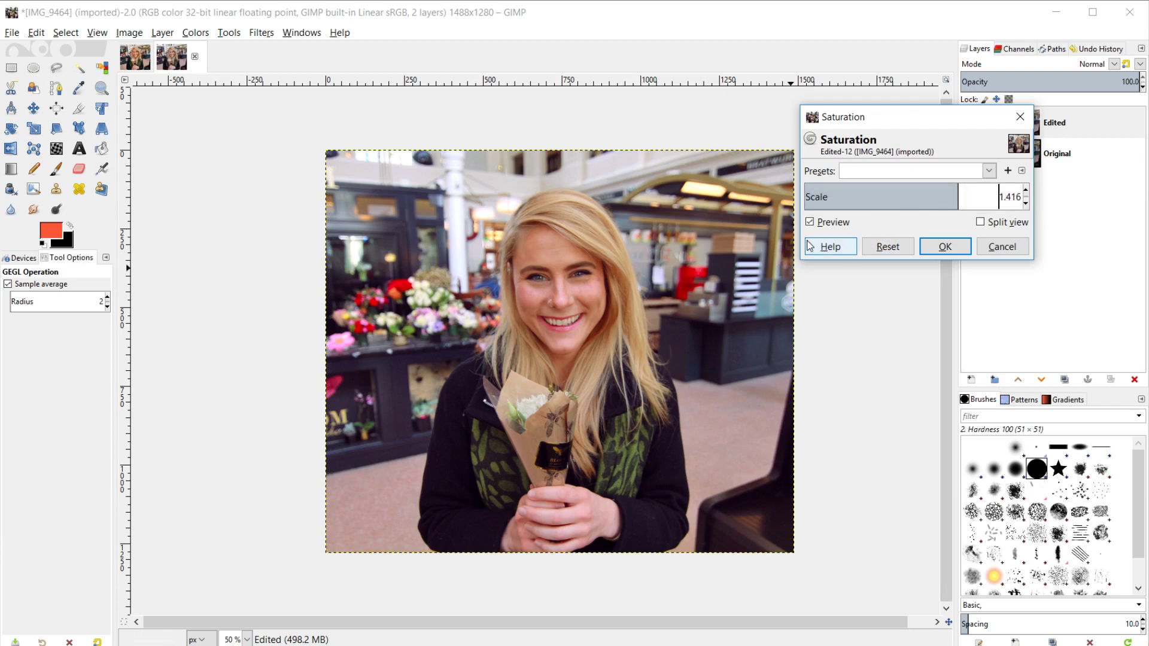
pyautogui.click(810, 223)
pyautogui.click(810, 222)
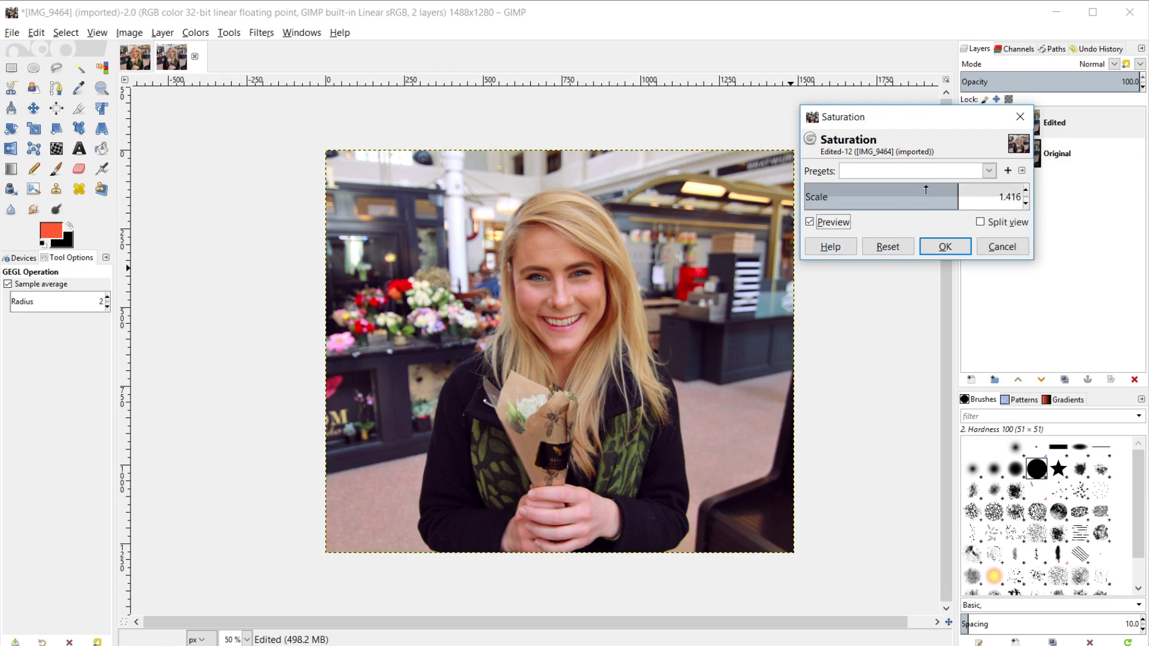
# - Lower the saturation scale to 1.347, compare with the preview off and on, and fine-tune the scale to 1.352
pyautogui.moveTo(948, 189); pyautogui.dragTo(951, 191)
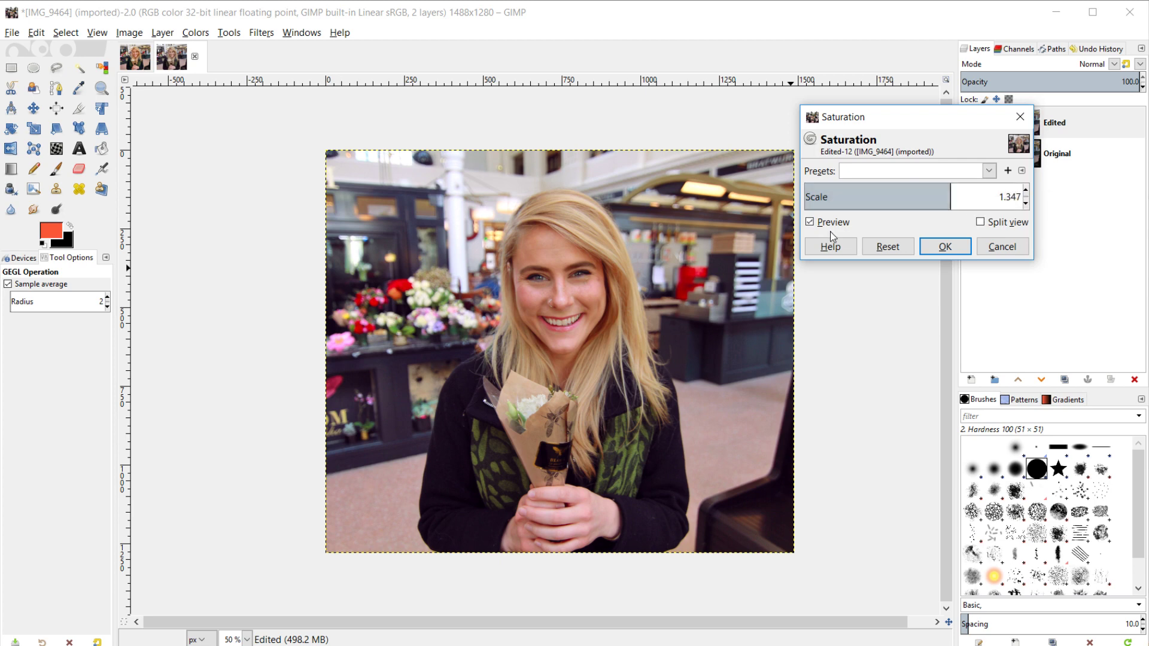
pyautogui.click(817, 223)
pyautogui.click(817, 224)
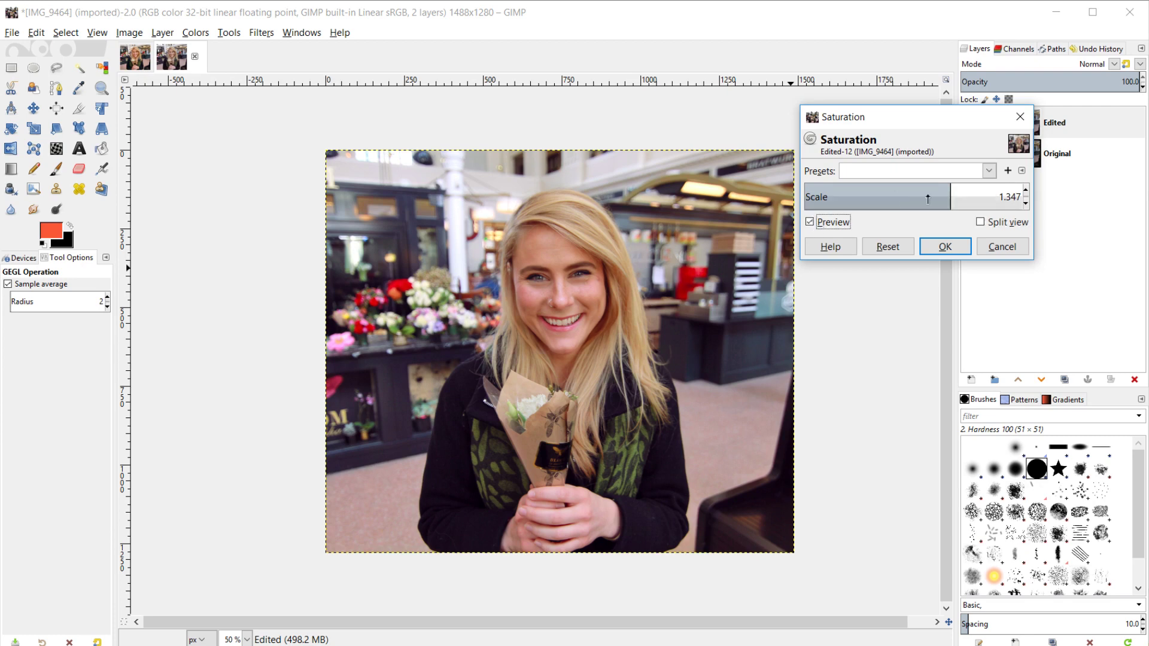
pyautogui.click(1025, 190)
pyautogui.click(1027, 191)
pyautogui.click(1027, 191)
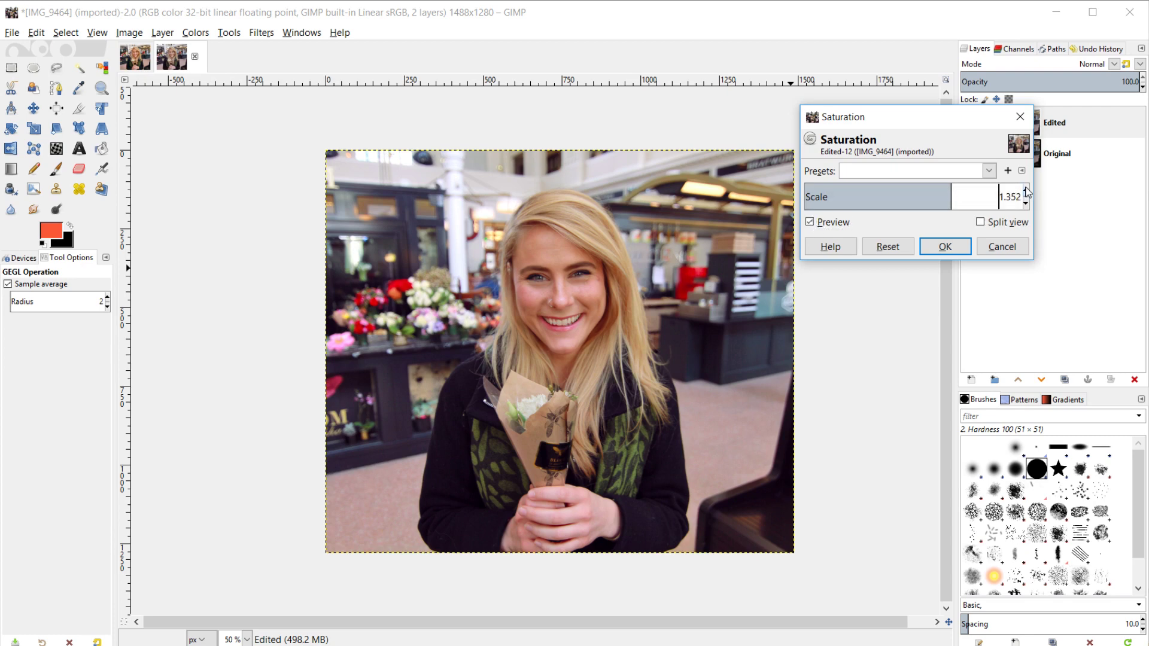
# - Check the saturation change with the preview off and on, and apply it to the Edited layer
pyautogui.click(809, 223)
pyautogui.click(810, 223)
pyautogui.moveTo(863, 117); pyautogui.dragTo(762, 111)
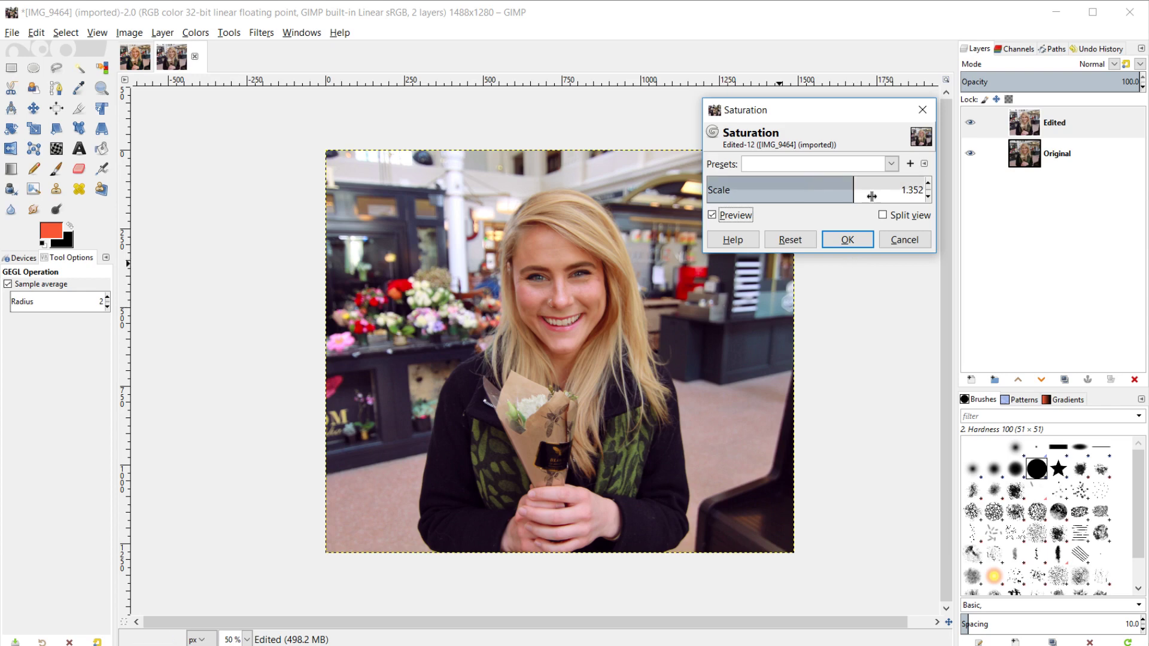
pyautogui.click(847, 240)
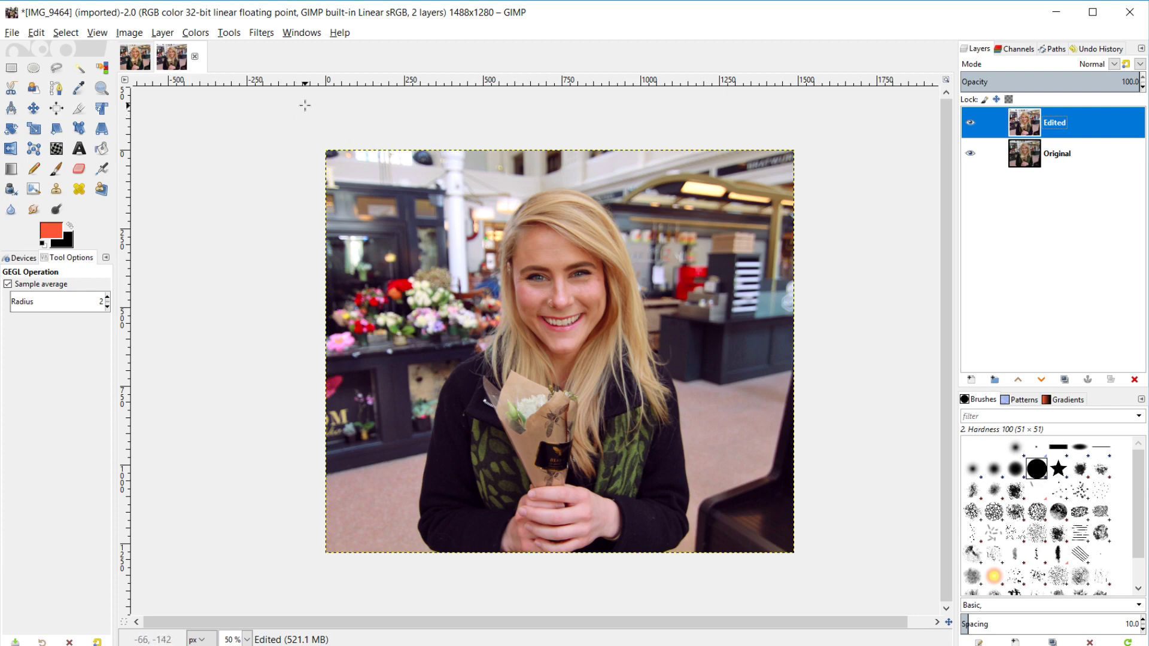
# - Start a Color Temperature adjustment on the Edited layer, try intended temperatures of 5743.8 and 7153.1, and set it to 7000
pyautogui.click(196, 33)
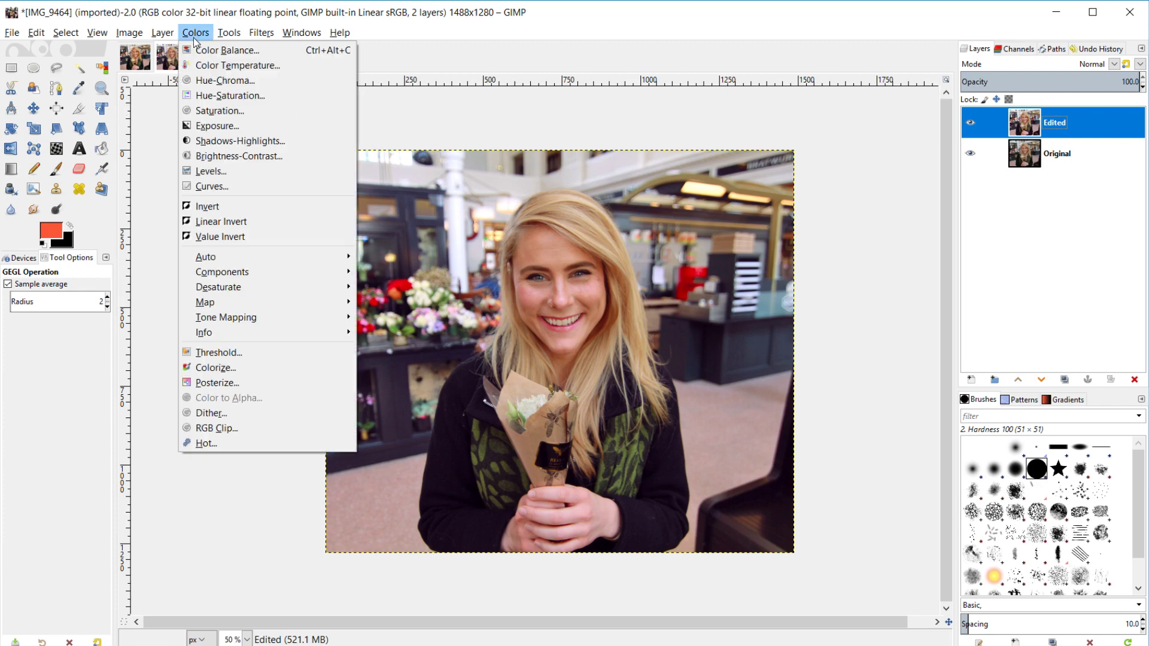
pyautogui.click(234, 66)
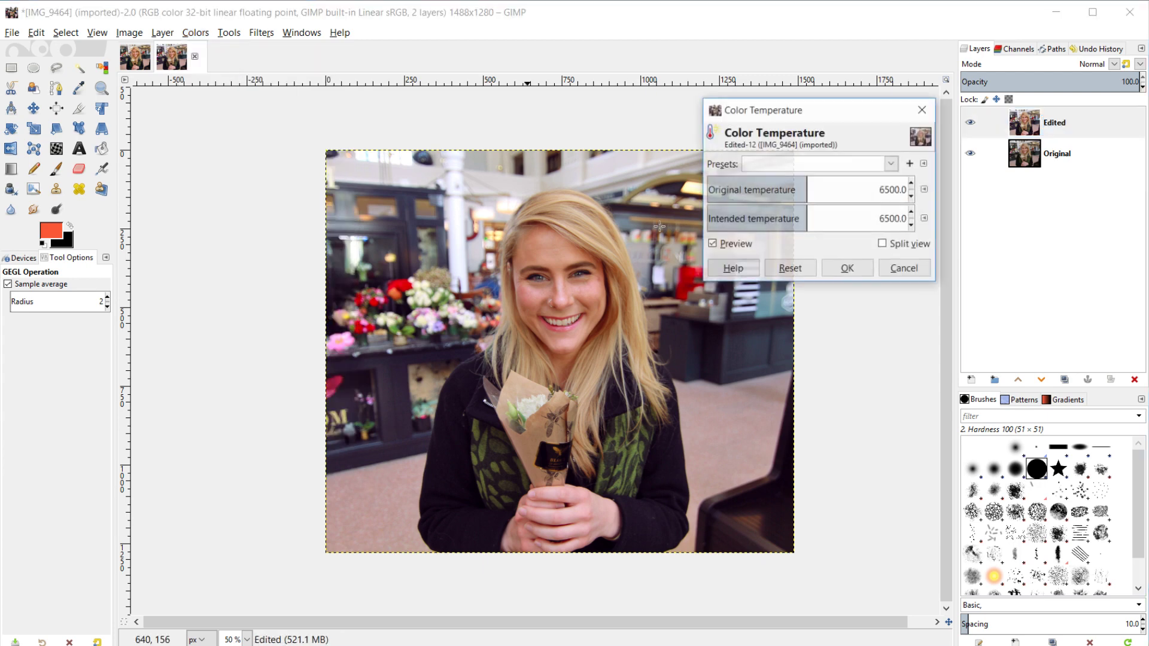
pyautogui.moveTo(808, 213)
pyautogui.mouseDown()
pyautogui.moveTo(822, 211)
pyautogui.moveTo(794, 207)
pyautogui.mouseUp()
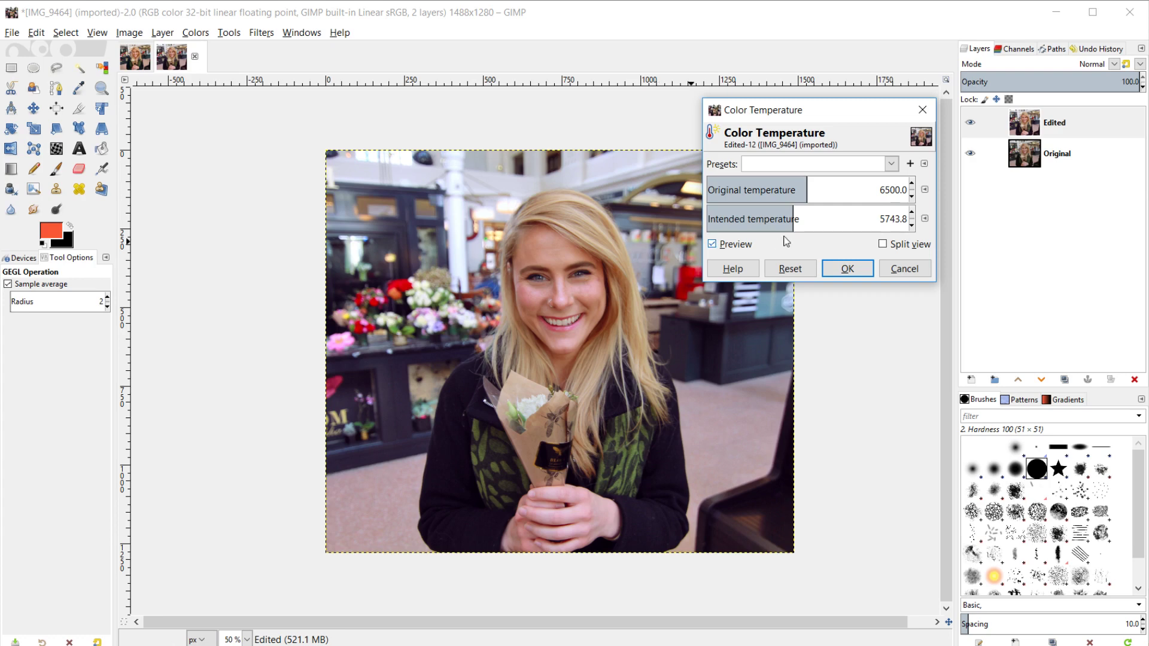
pyautogui.moveTo(795, 214); pyautogui.dragTo(819, 215)
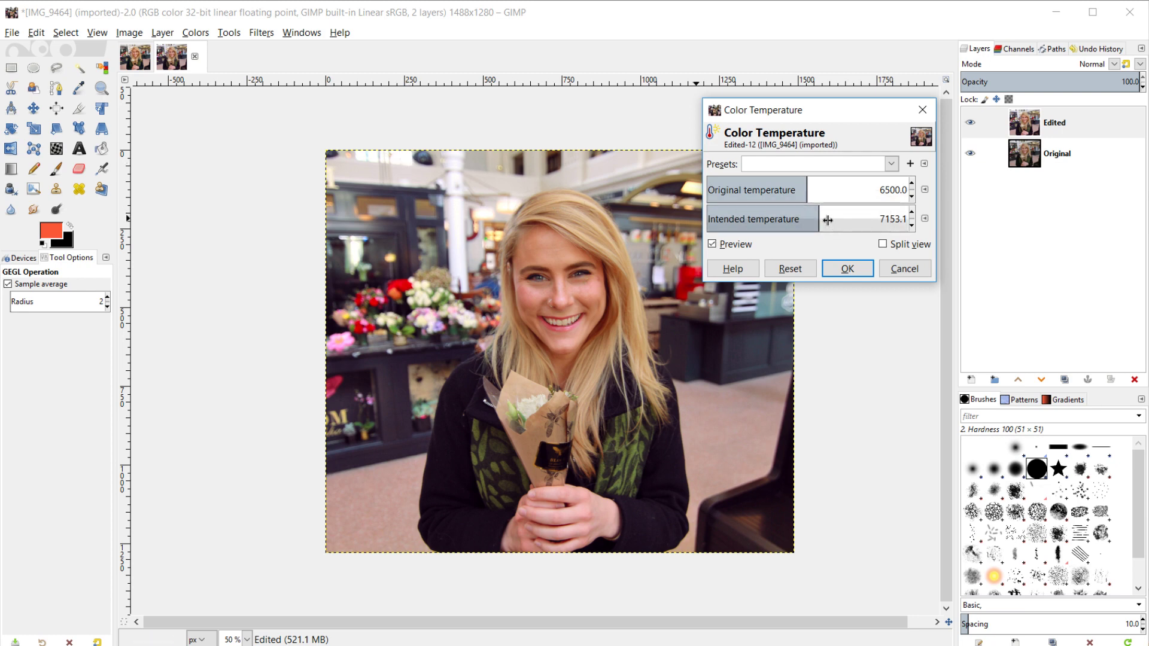
pyautogui.moveTo(889, 219); pyautogui.dragTo(954, 210)
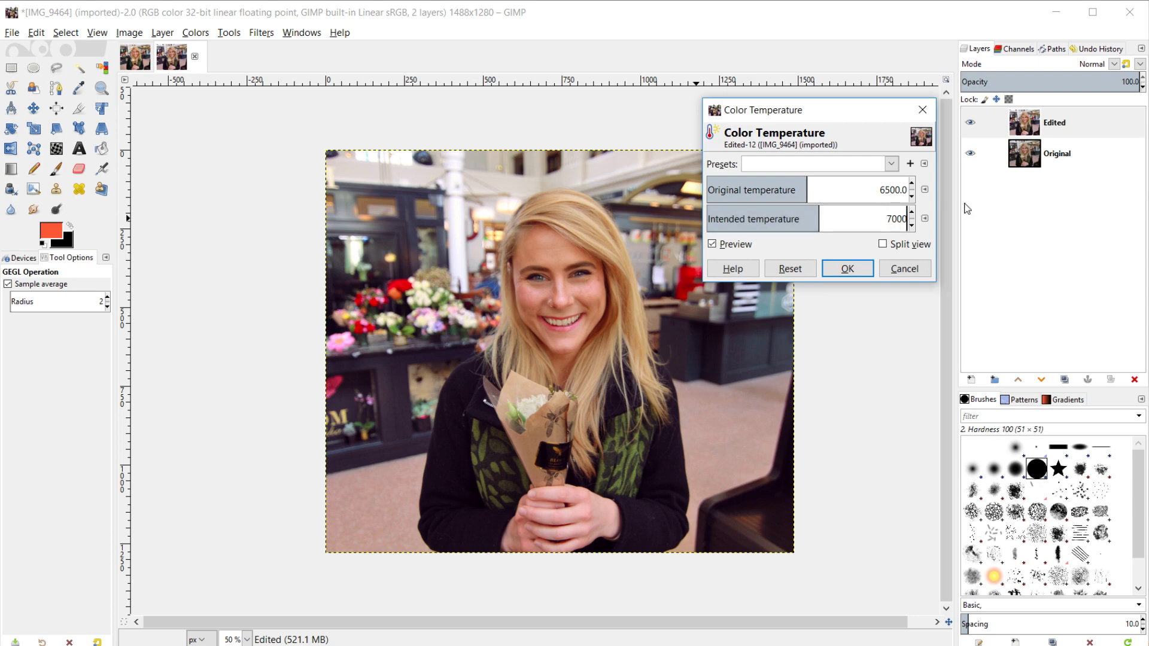
pyautogui.press('Return')
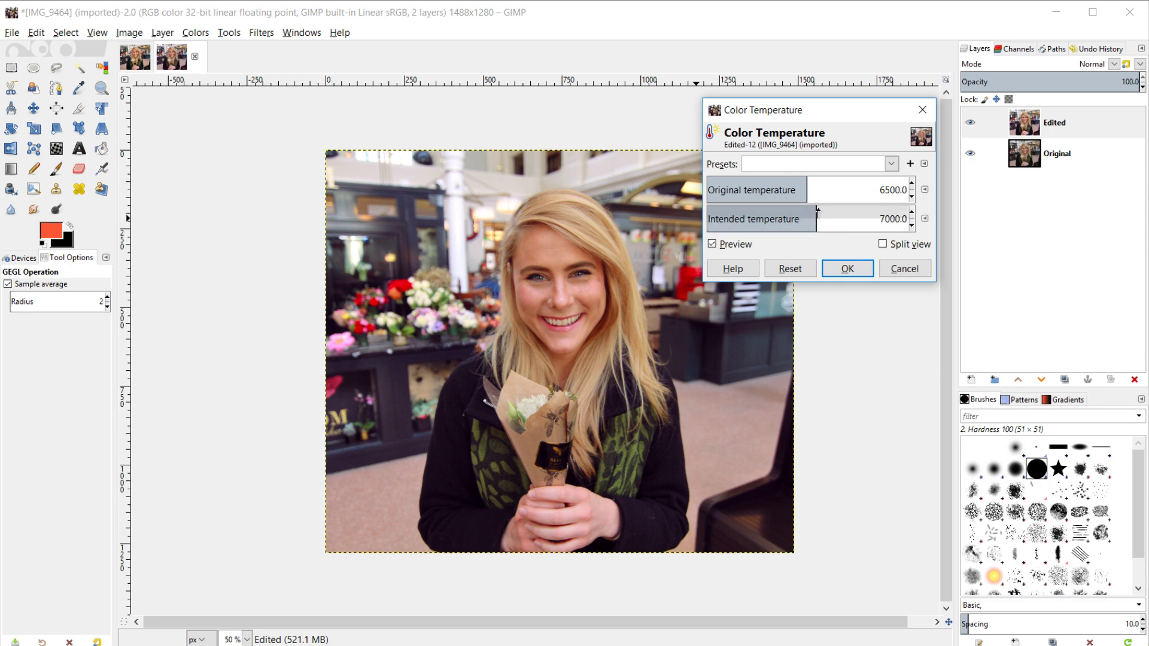
# - Try a warmer intended temperature of 7250 and compare with the preview off and on
pyautogui.moveTo(821, 210)
pyautogui.mouseDown()
pyautogui.moveTo(840, 211)
pyautogui.moveTo(824, 210)
pyautogui.mouseUp()
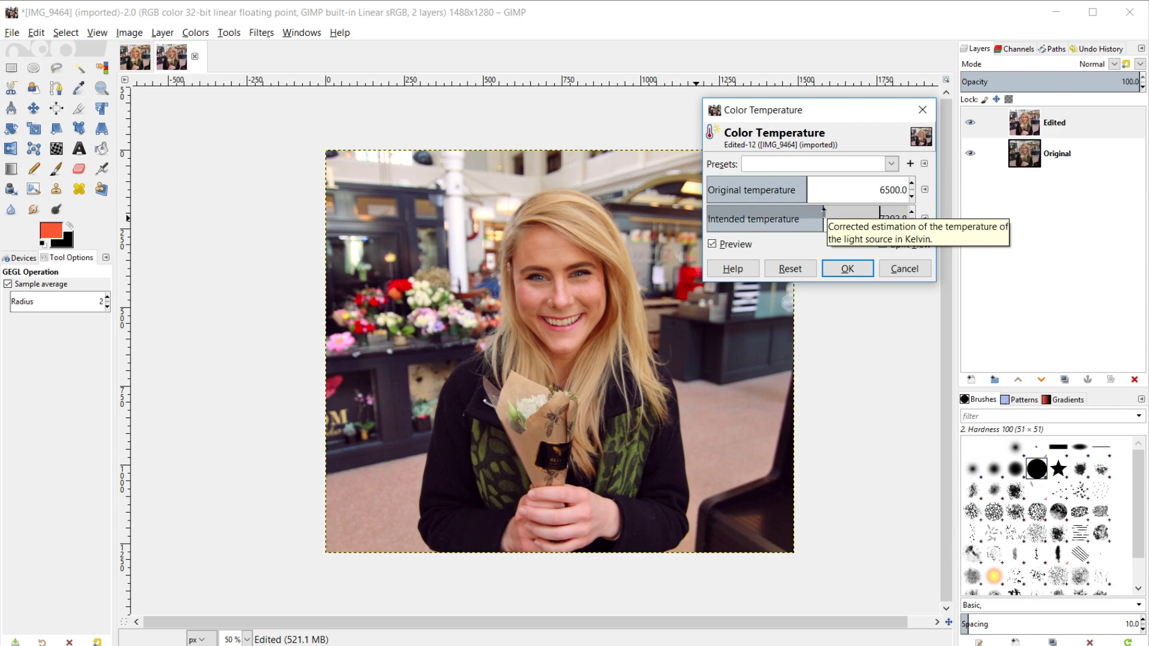
pyautogui.moveTo(887, 221); pyautogui.dragTo(942, 207)
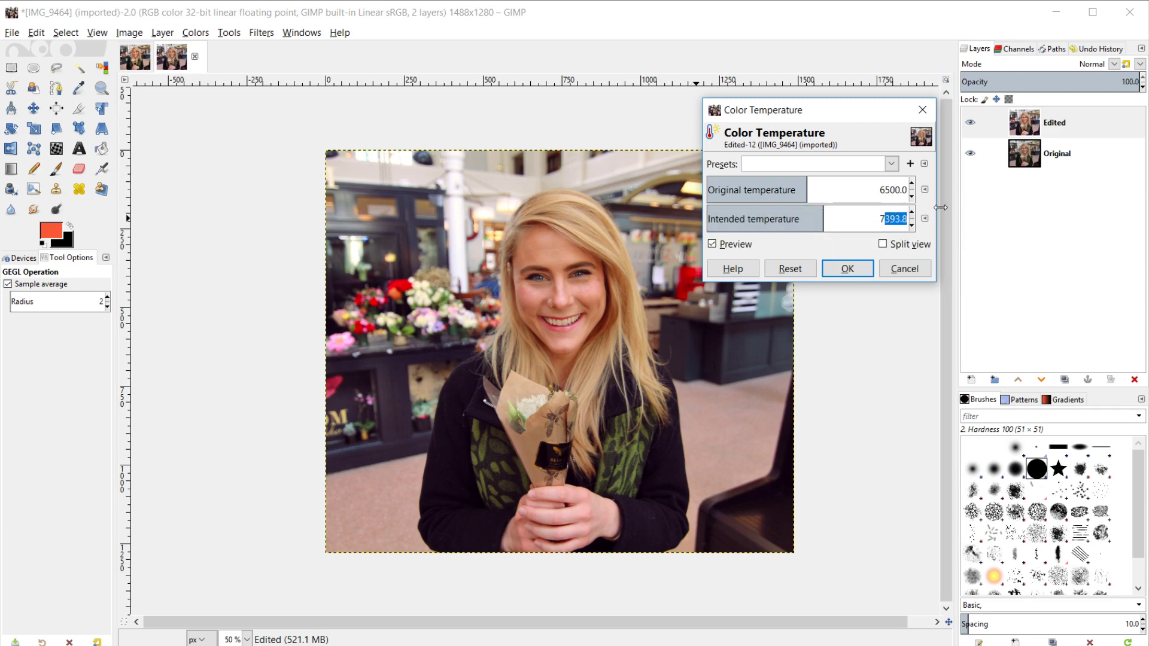
pyautogui.write('250')
pyautogui.press('Return')
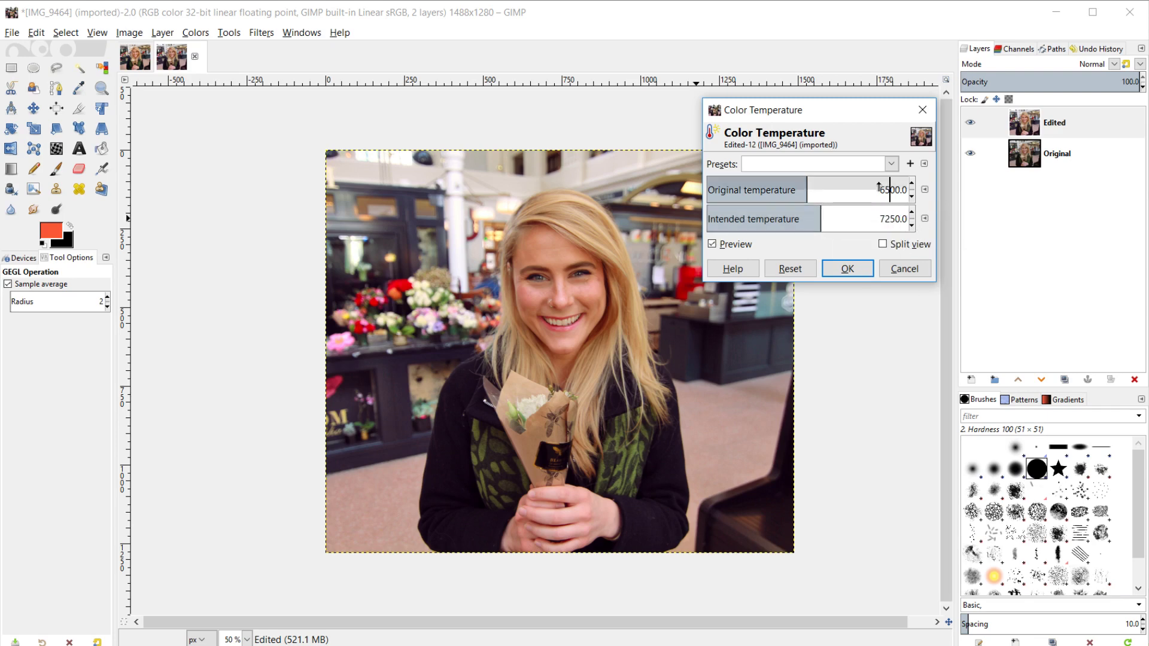
pyautogui.click(713, 245)
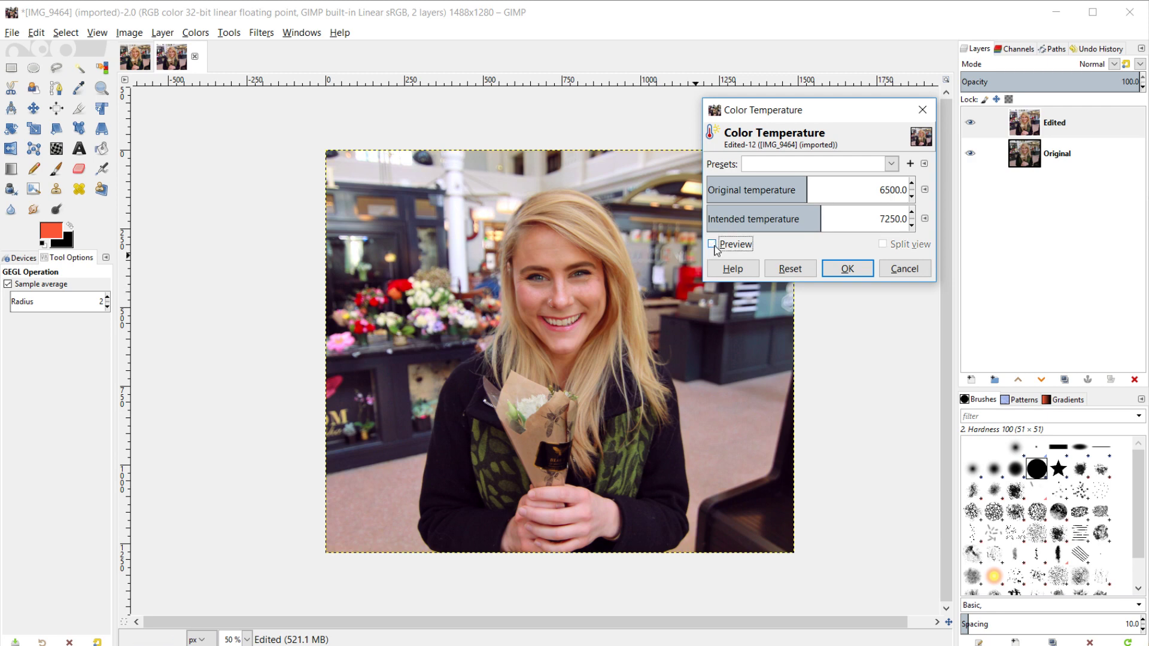
pyautogui.click(713, 244)
# - Set the intended temperature to 7000 and apply the color temperature adjustment
pyautogui.moveTo(881, 219); pyautogui.dragTo(934, 219)
pyautogui.write('7000')
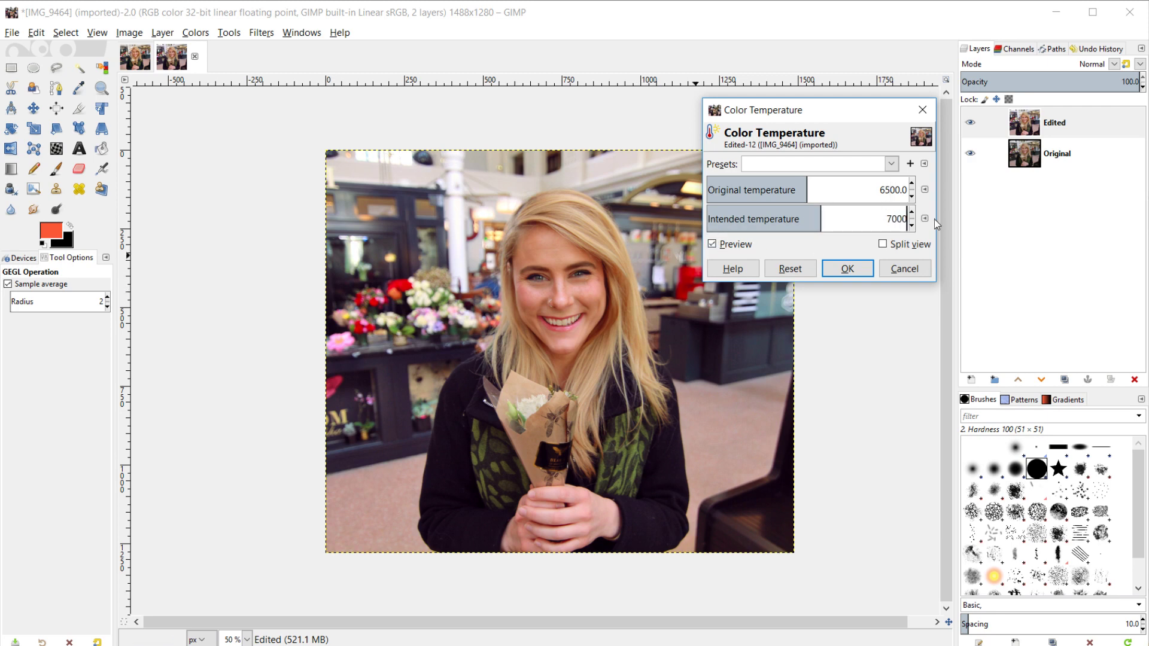
pyautogui.press('Return')
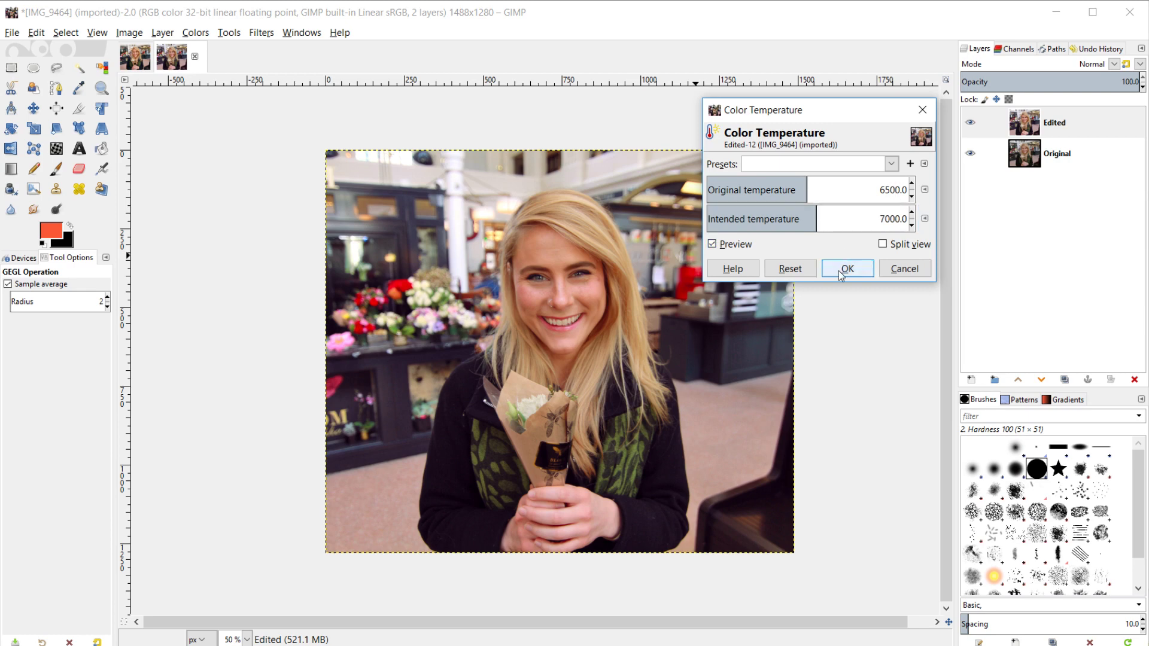
pyautogui.click(863, 271)
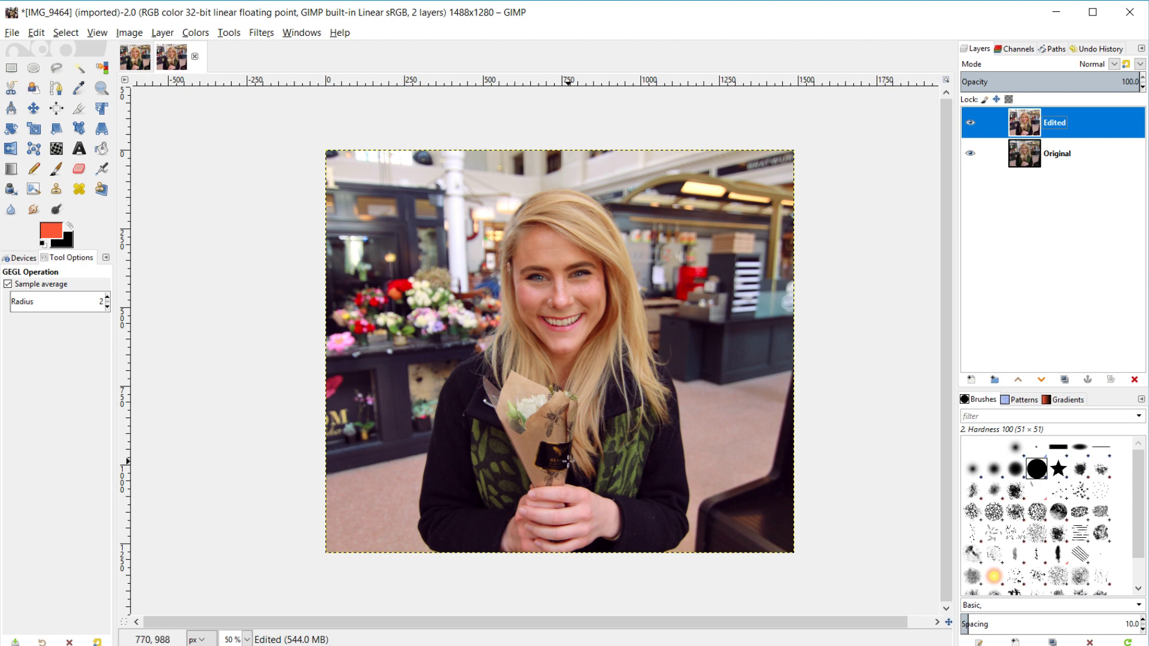
pyautogui.click(260, 34)
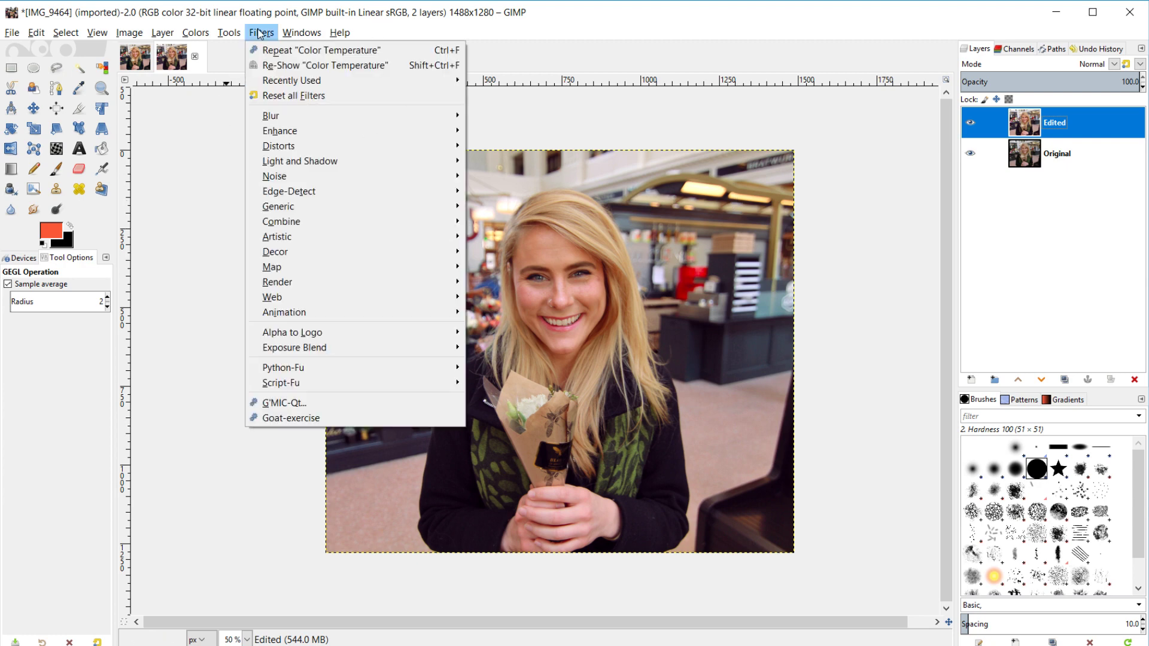
pyautogui.moveTo(320, 212)
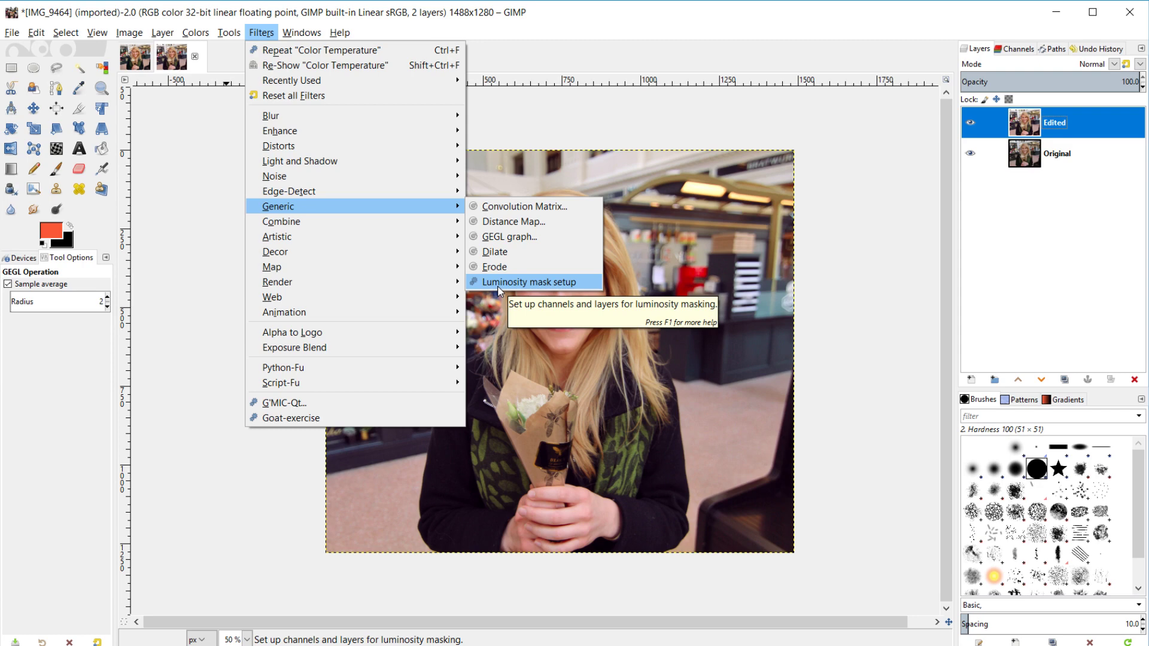
pyautogui.click(646, 123)
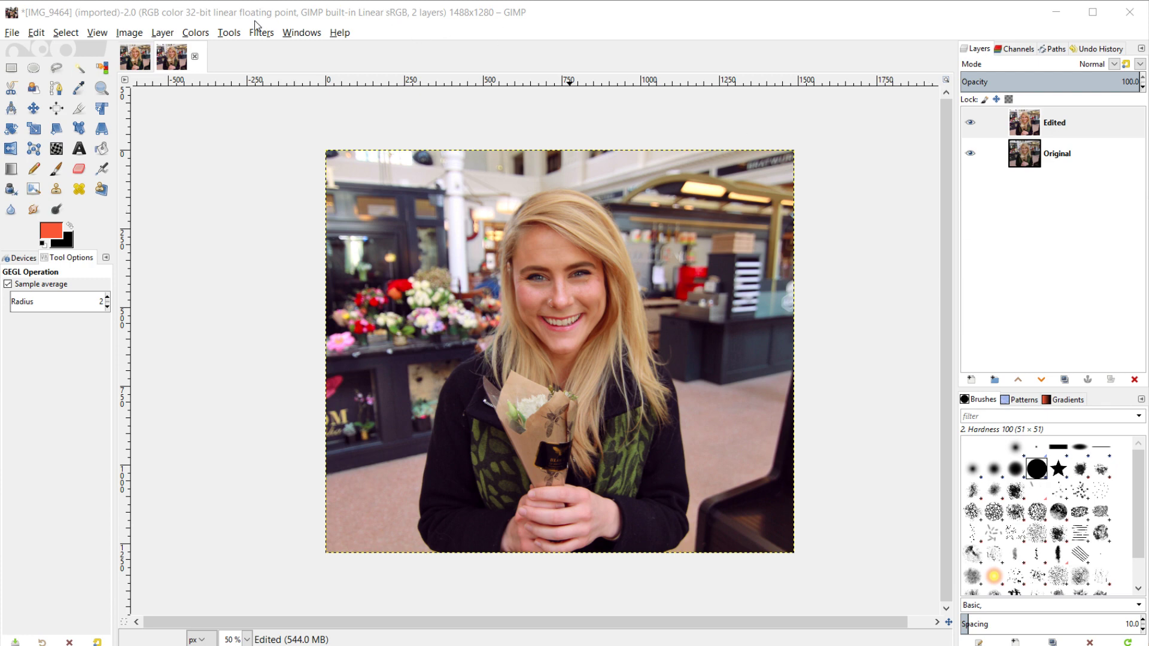
# - Start a Curves adjustment on the Edited layer, anchoring the Value curve's midpoint, slightly lowering the shadows and raising the highlights into a gentle S-curve
pyautogui.click(203, 34)
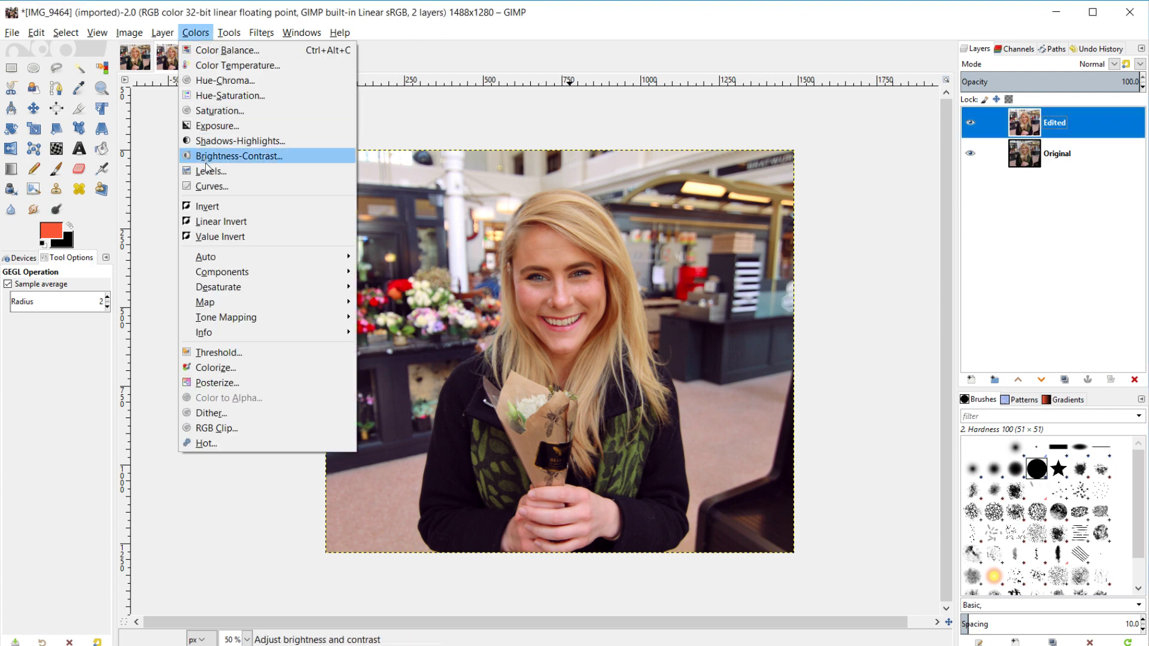
pyautogui.click(216, 186)
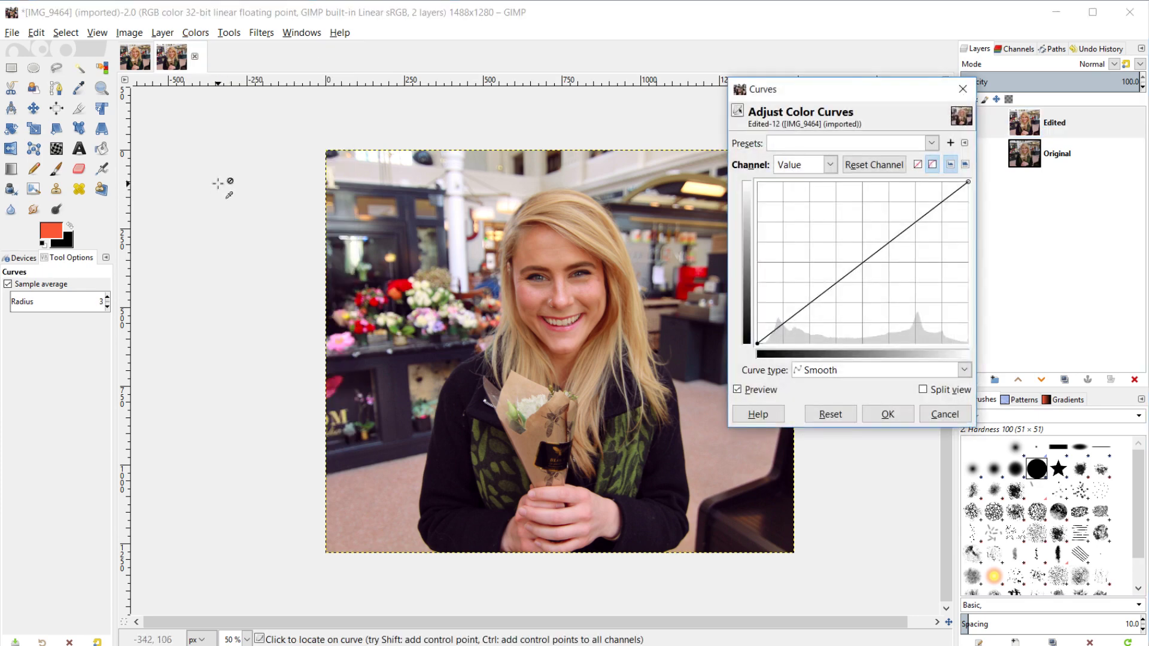
pyautogui.click(863, 261)
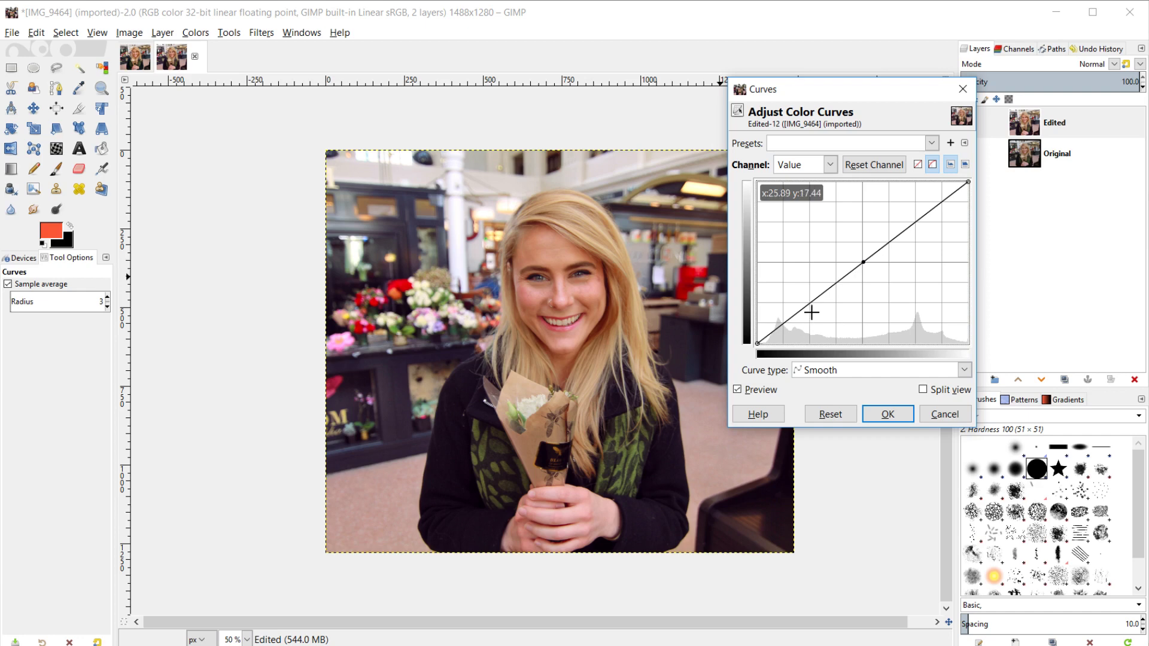
pyautogui.moveTo(815, 299); pyautogui.dragTo(817, 300)
pyautogui.moveTo(918, 218); pyautogui.dragTo(922, 214)
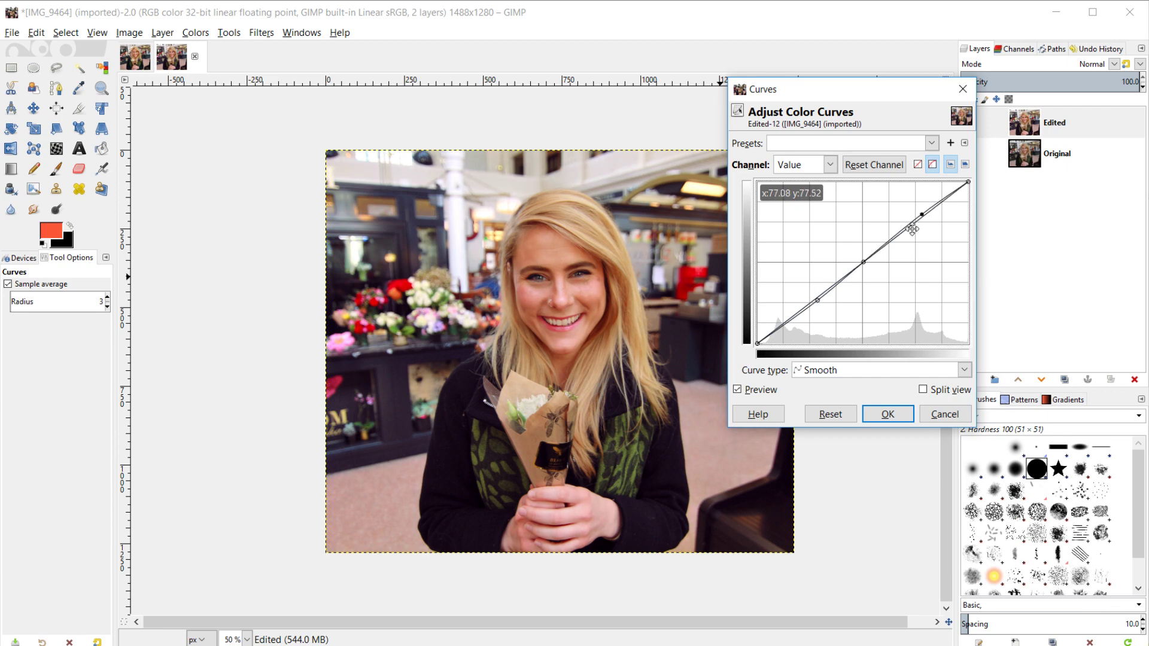
# - Compare the curve adjustment with the preview off and on, and lift the Value curve's black point slightly
pyautogui.click(739, 391)
pyautogui.click(739, 390)
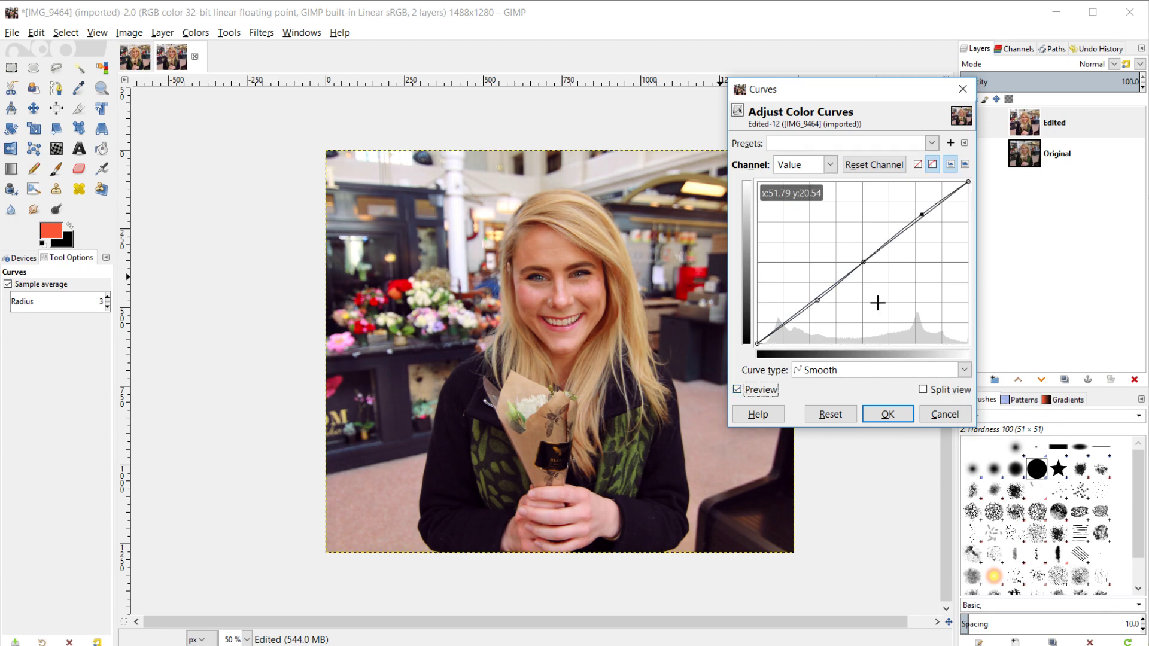
pyautogui.click(755, 339)
pyautogui.moveTo(756, 339); pyautogui.dragTo(753, 341)
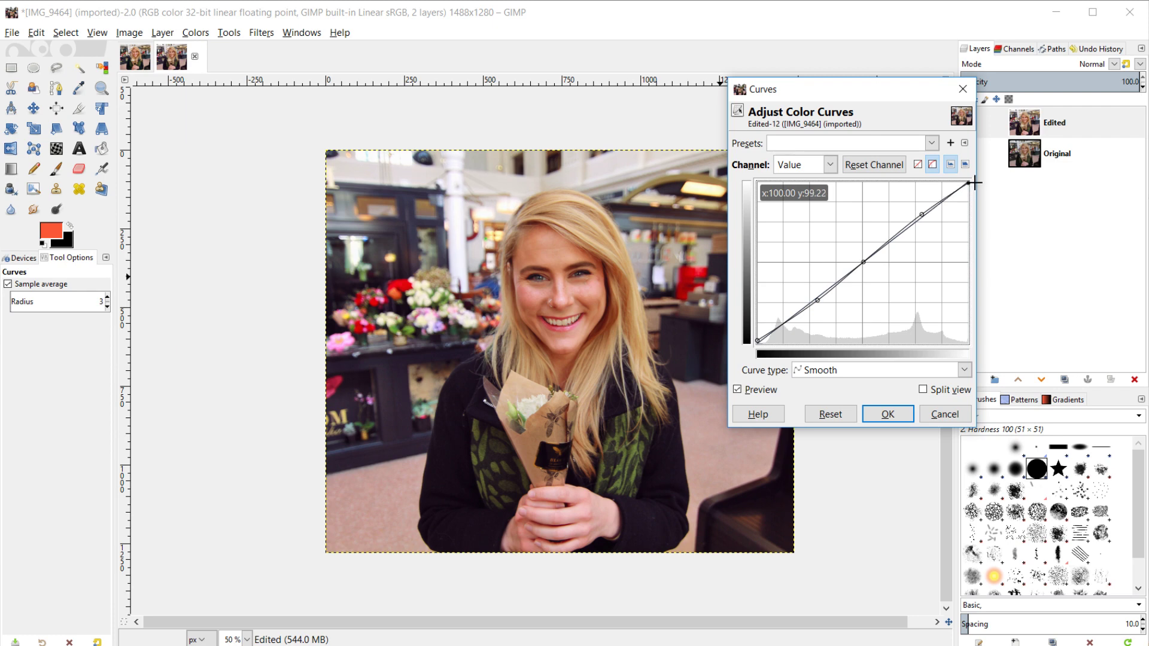
# - Compare the Curves adjustment with the preview off and on, and apply it to the Edited layer
pyautogui.click(738, 389)
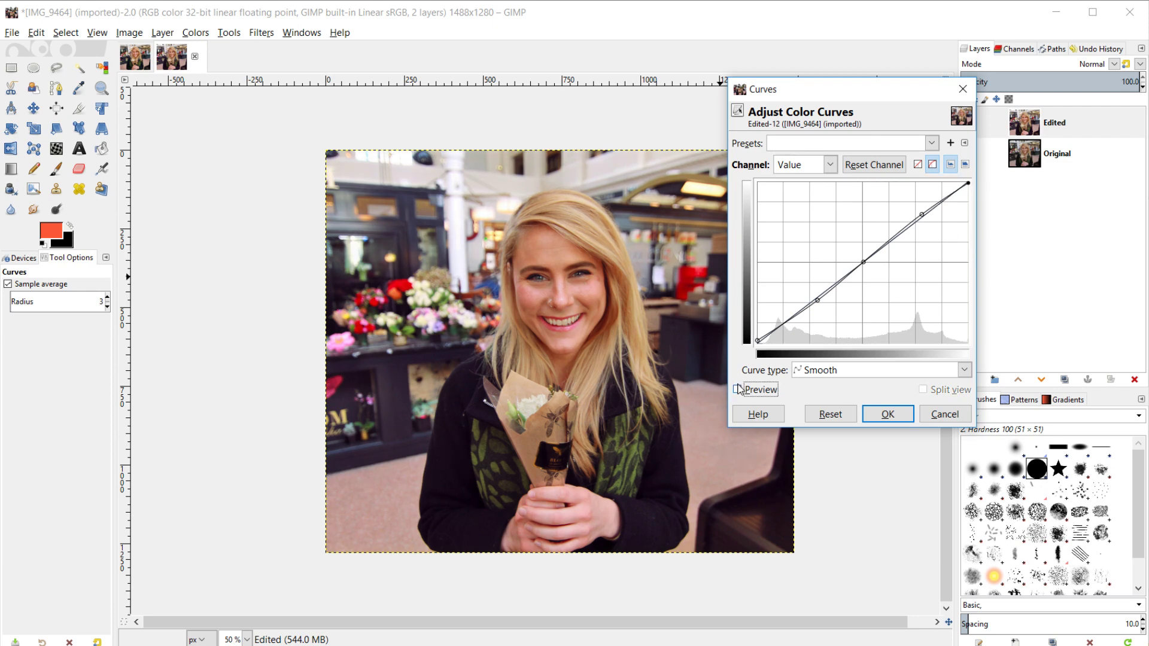
pyautogui.click(738, 390)
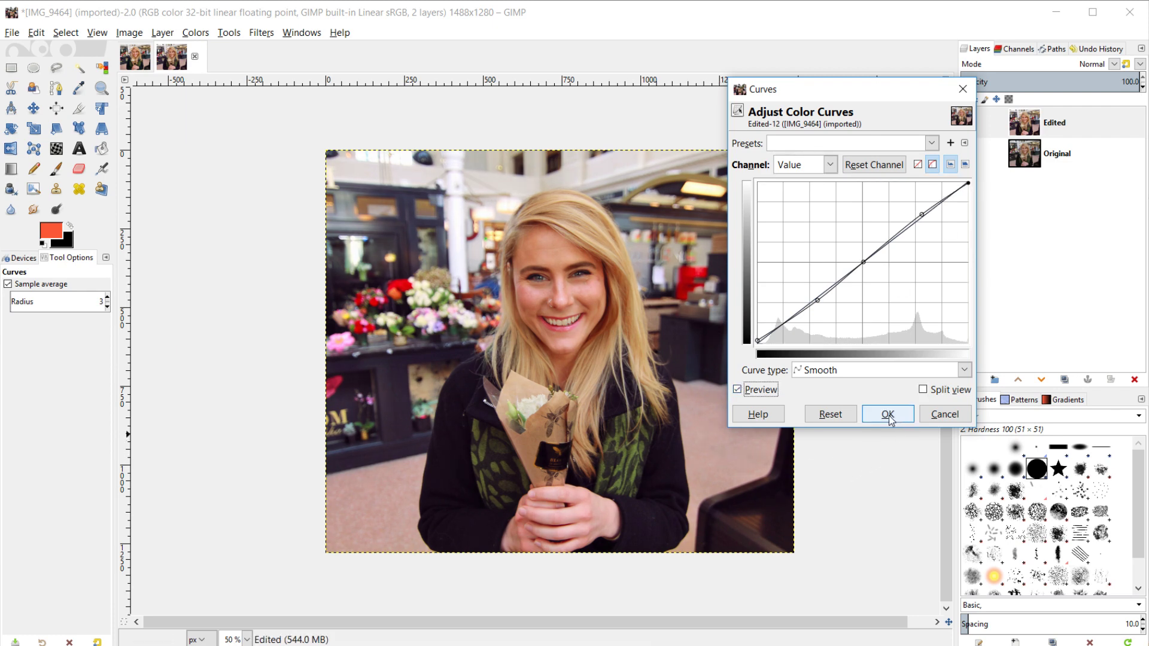
pyautogui.click(889, 418)
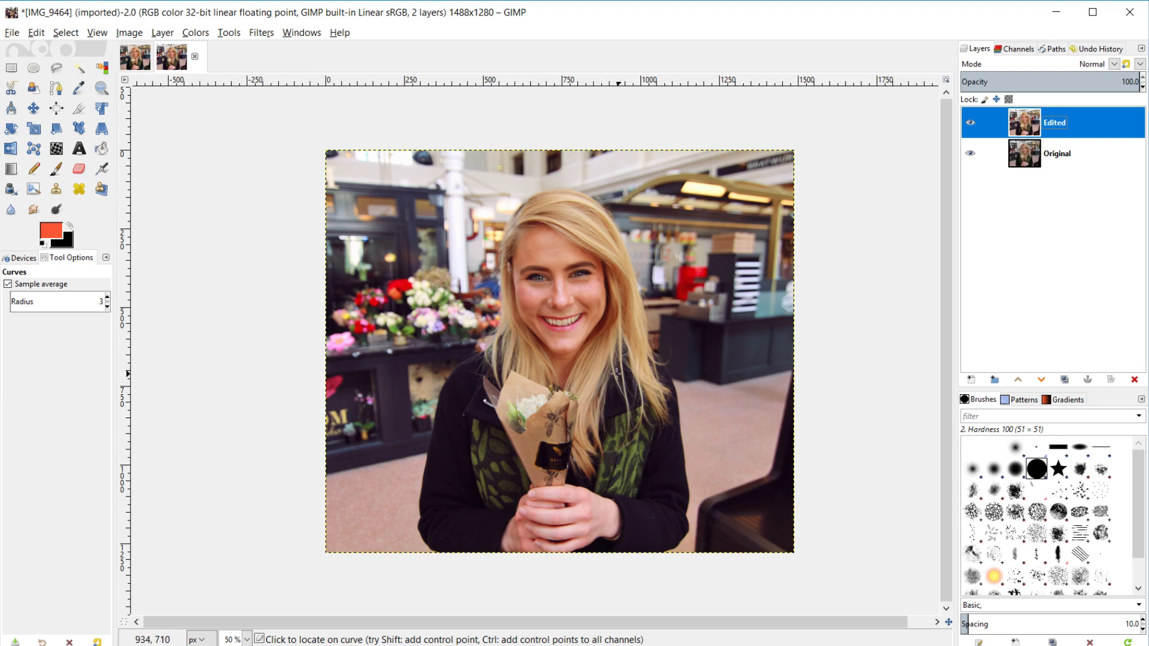
# - Create a new transparent 1488 × 1280 px layer named Teeth Whitening above the Edited layer
pyautogui.scroll(3, 572, 319)
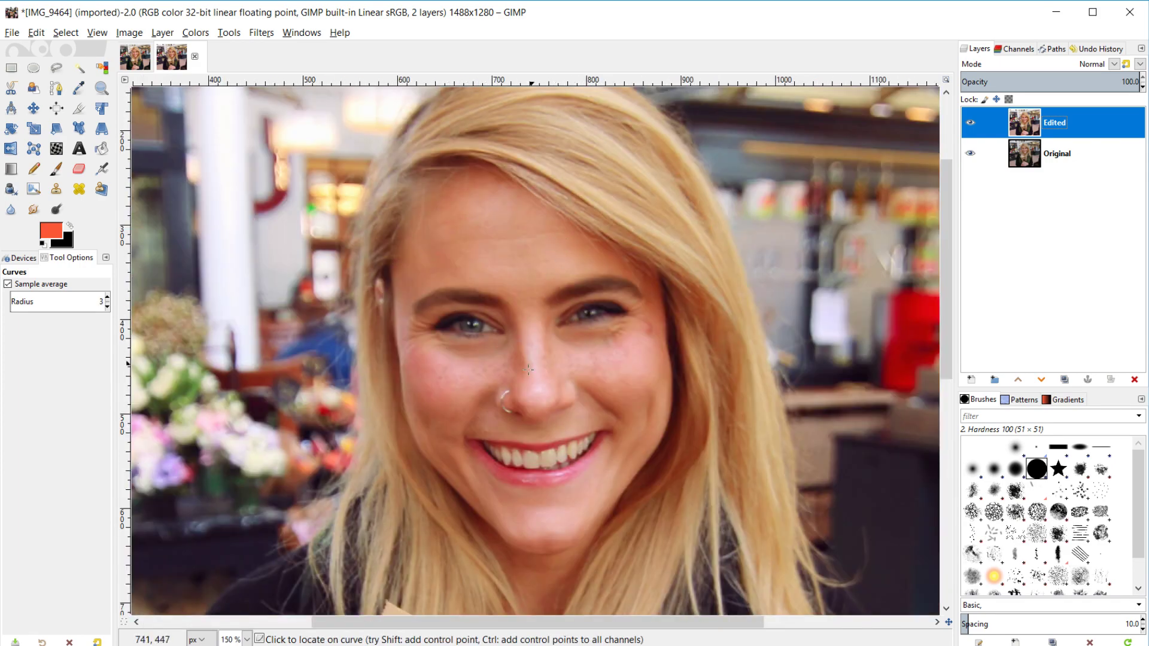
pyautogui.scroll(-3, 643, 369)
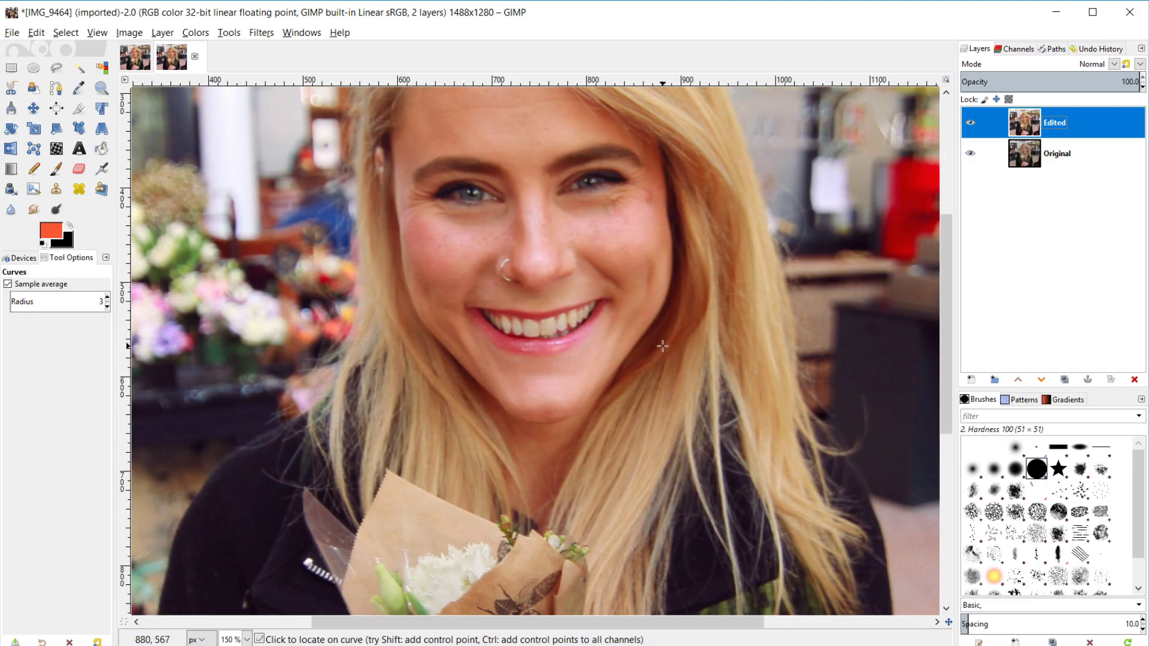
pyautogui.click(971, 379)
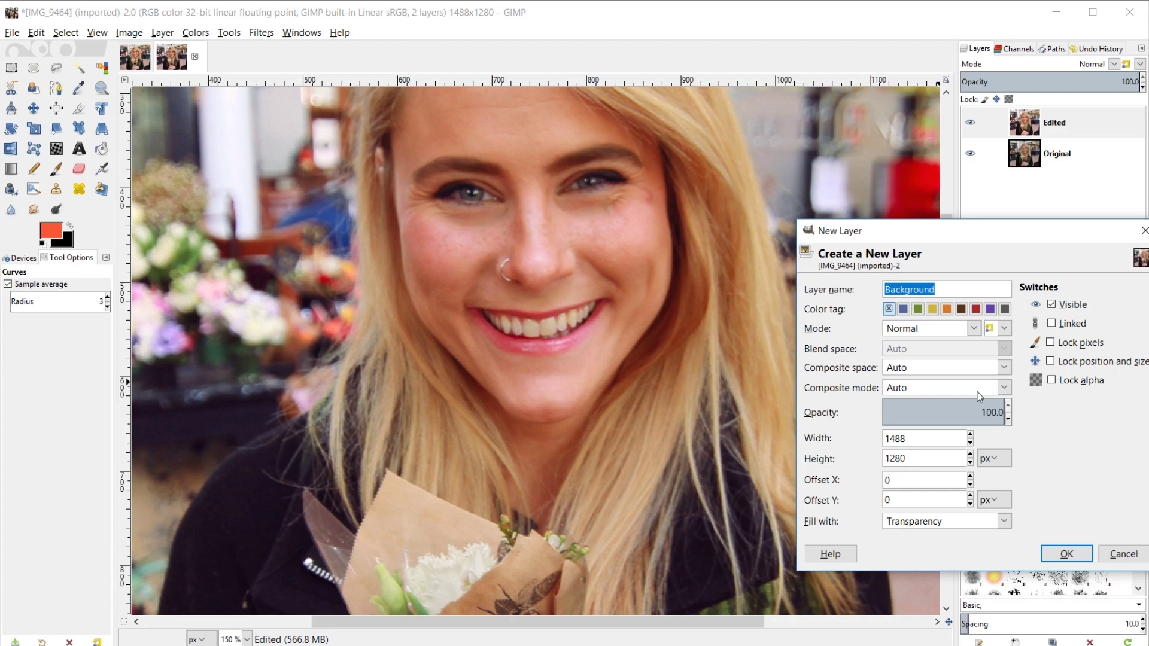
pyautogui.write('Teeth Whitening')
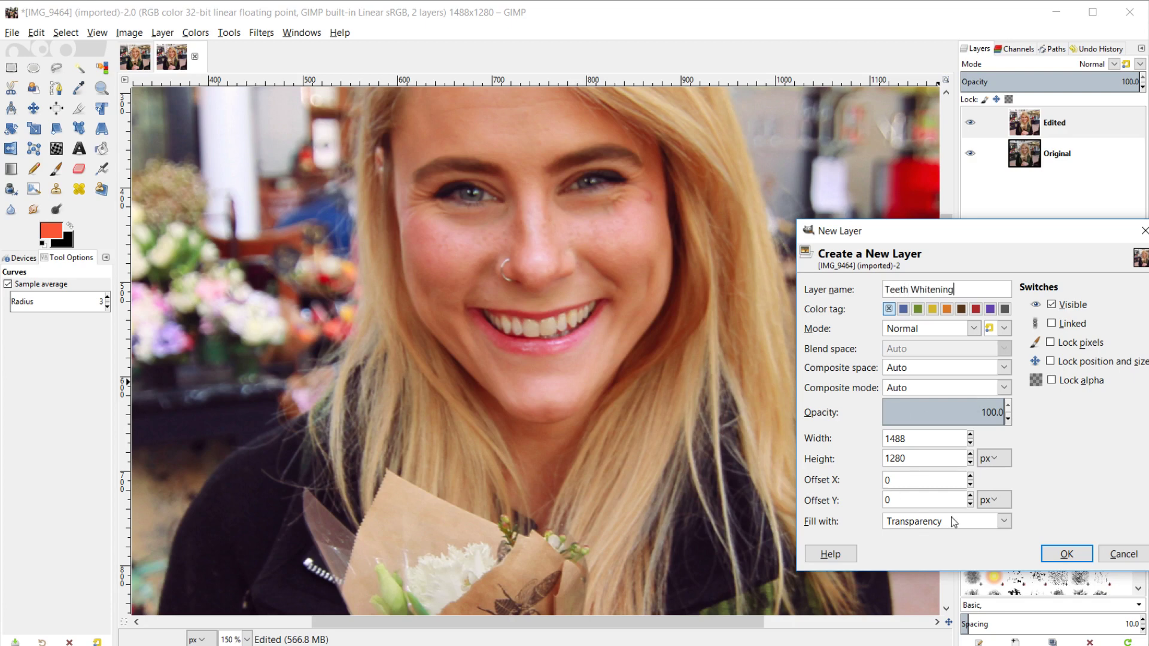
pyautogui.click(1068, 553)
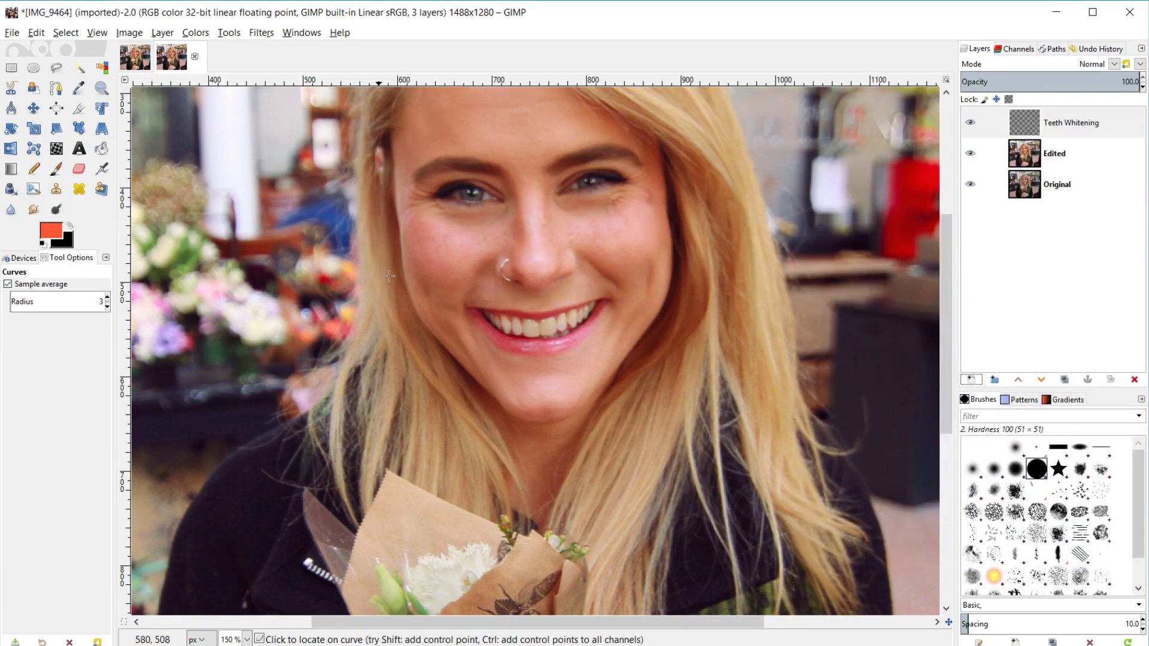
# - Paint white over the whole mouth on the Teeth Whitening layer using the Paintbrush with the 2. Hardness 100 brush at size 33.05
pyautogui.click(56, 171)
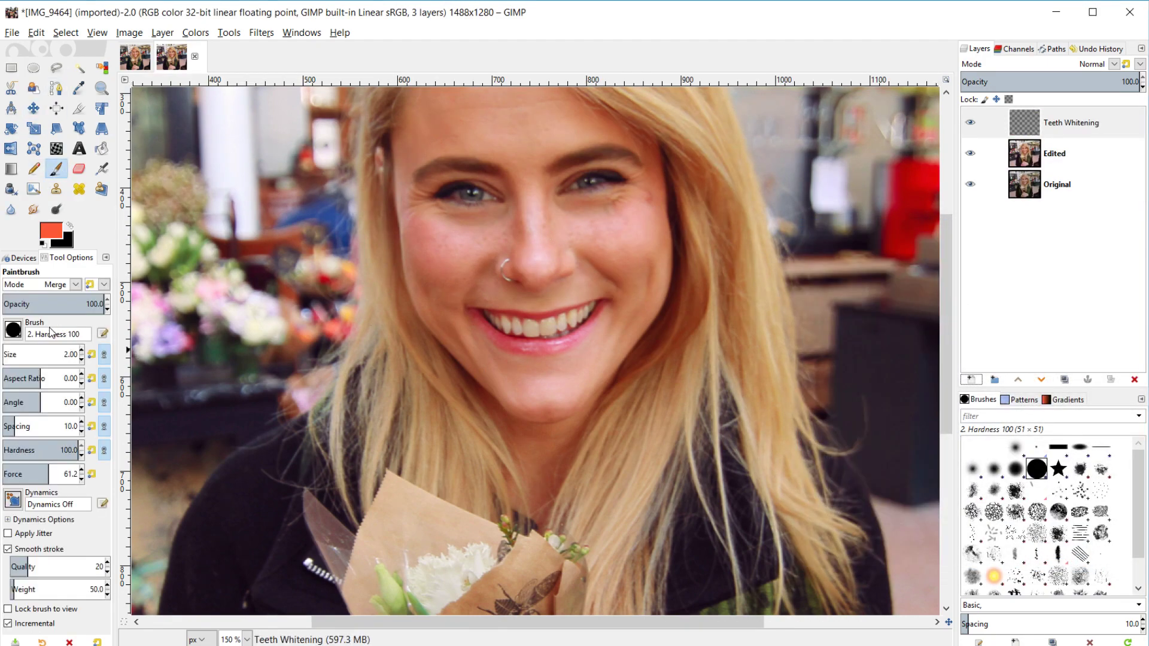
pyautogui.click(18, 351)
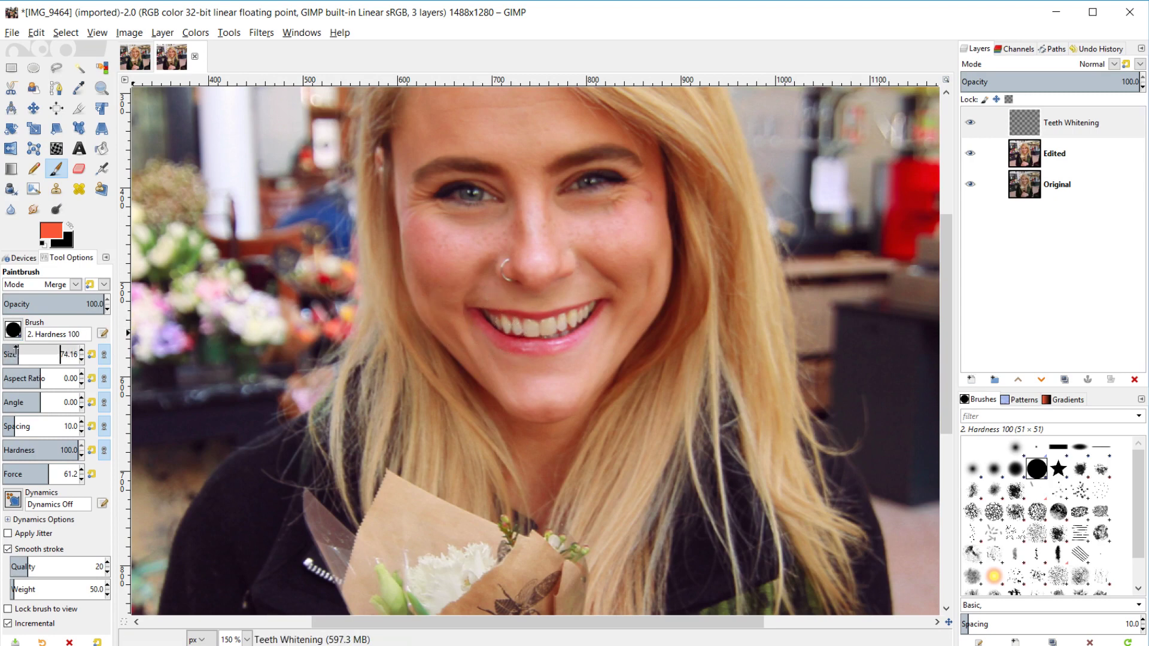
pyautogui.moveTo(36, 354); pyautogui.dragTo(12, 354)
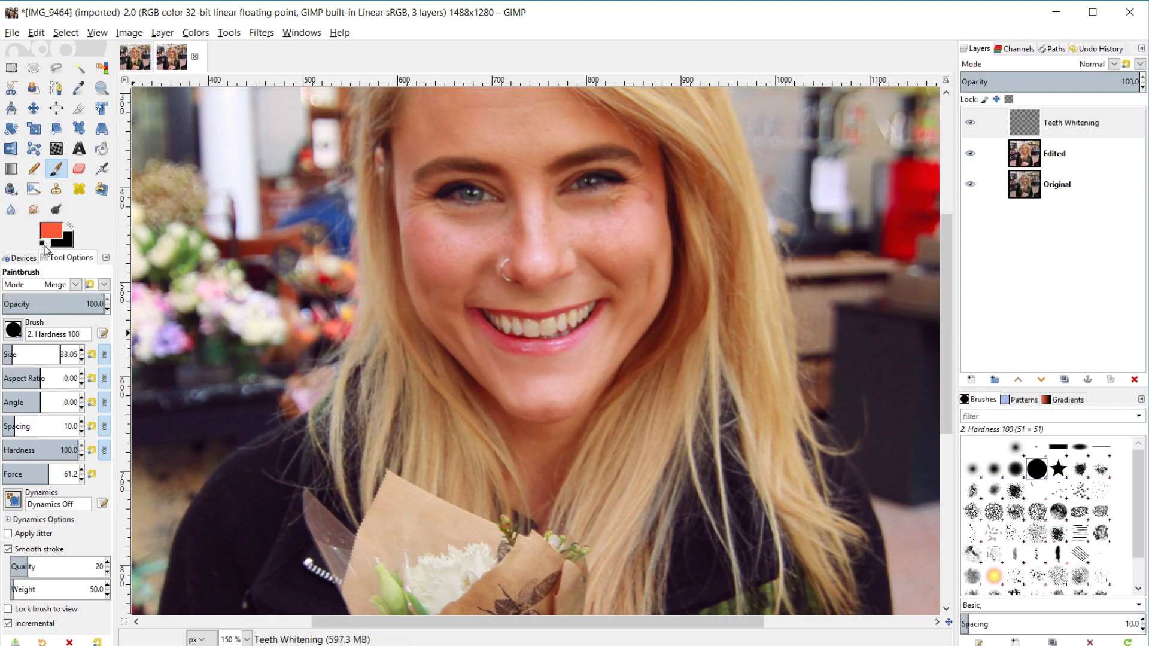
pyautogui.click(43, 244)
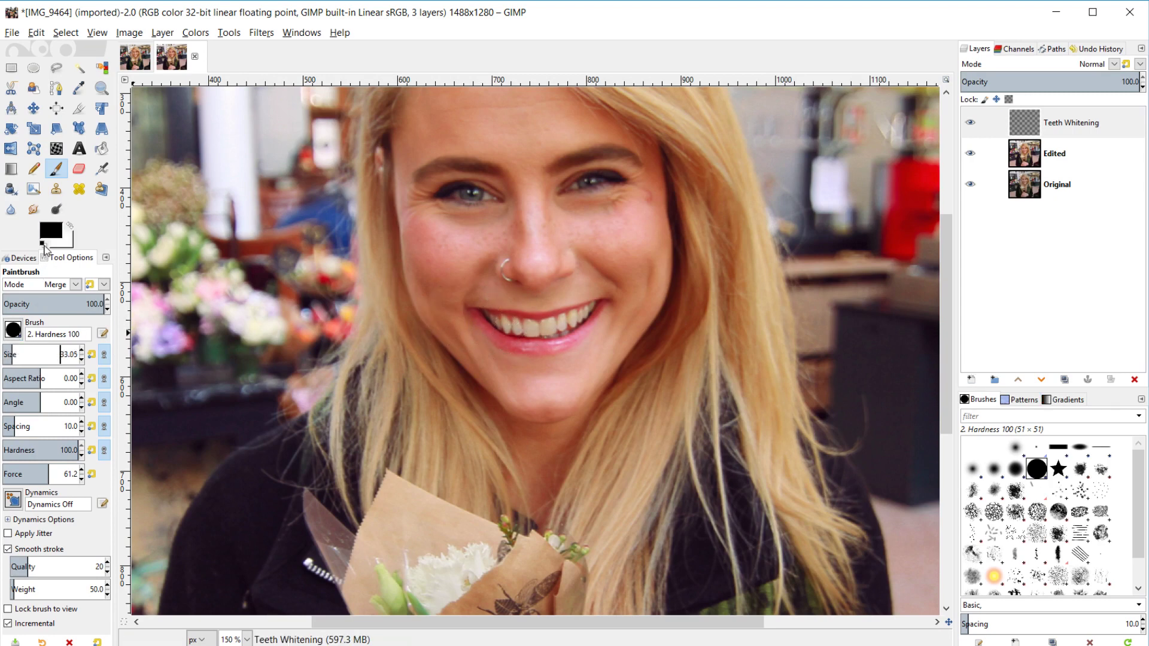
pyautogui.click(72, 225)
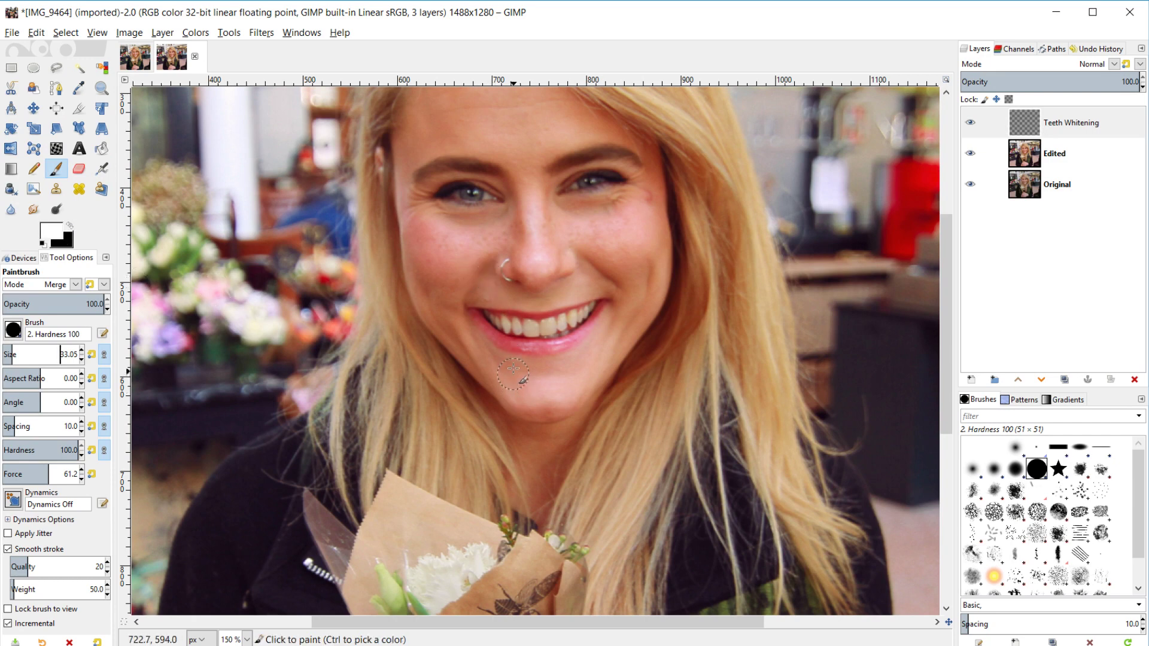
pyautogui.moveTo(515, 322); pyautogui.dragTo(510, 327)
pyautogui.moveTo(492, 320)
pyautogui.mouseDown()
pyautogui.moveTo(548, 327)
pyautogui.moveTo(590, 311)
pyautogui.moveTo(492, 327)
pyautogui.moveTo(584, 321)
pyautogui.moveTo(544, 332)
pyautogui.moveTo(472, 329)
pyautogui.moveTo(478, 318)
pyautogui.moveTo(604, 316)
pyautogui.mouseUp()
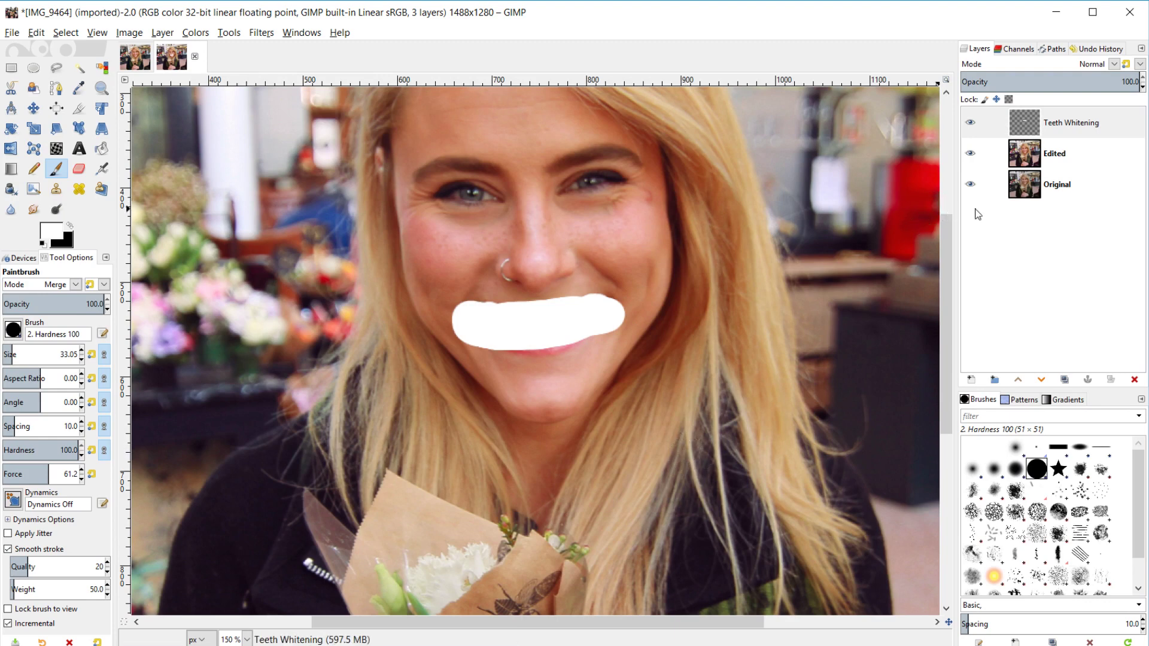
# - Set the Teeth Whitening layer's blend mode to HSV Saturation
pyautogui.click(1033, 133)
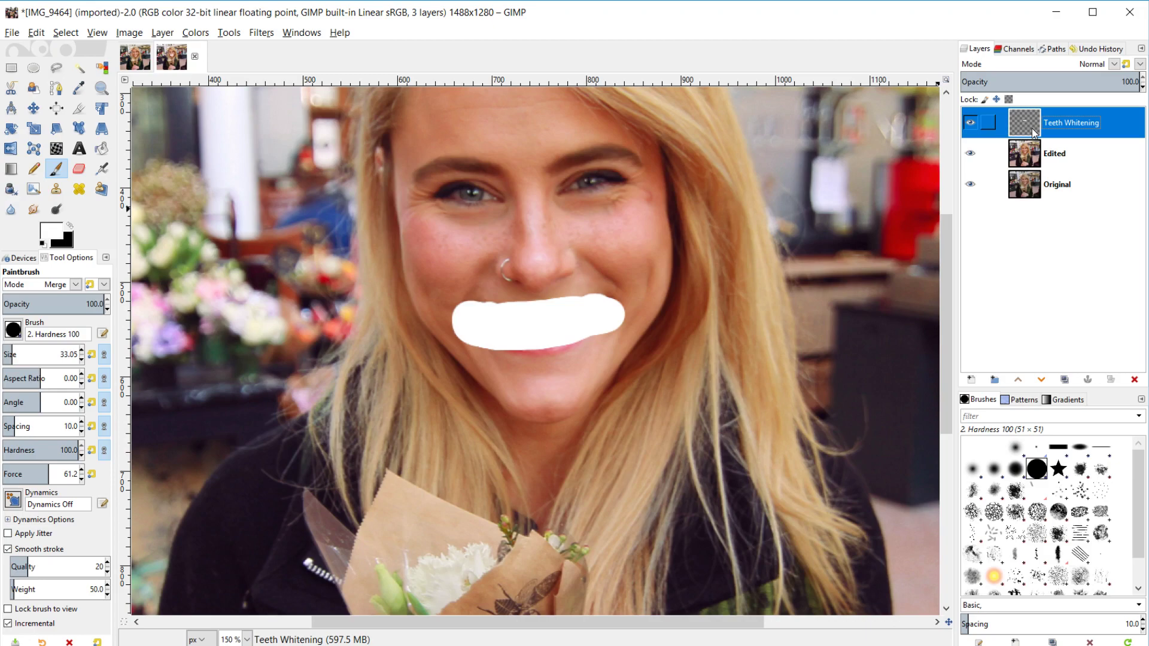
pyautogui.click(1115, 64)
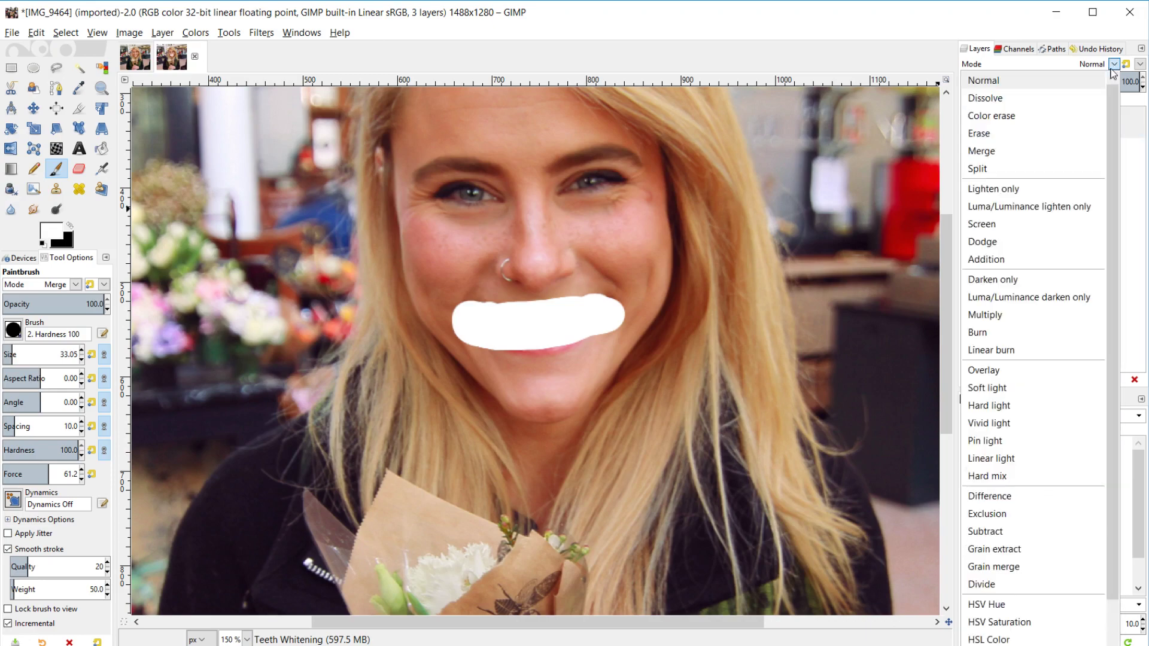
pyautogui.scroll(-2, 1072, 359)
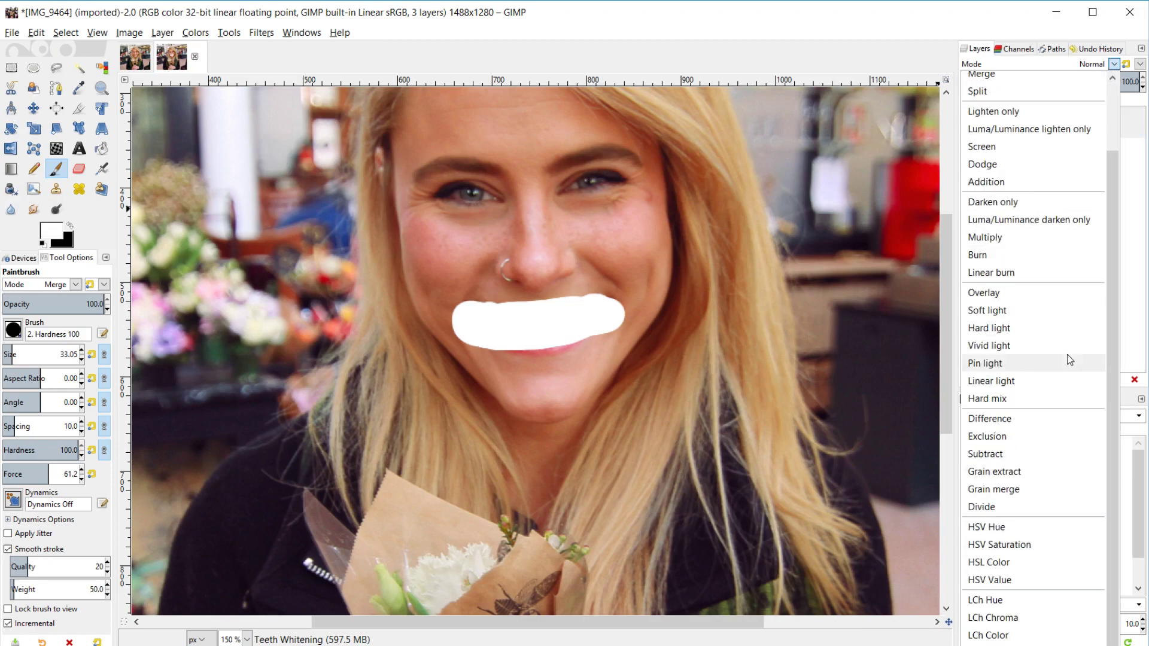
pyautogui.click(1117, 65)
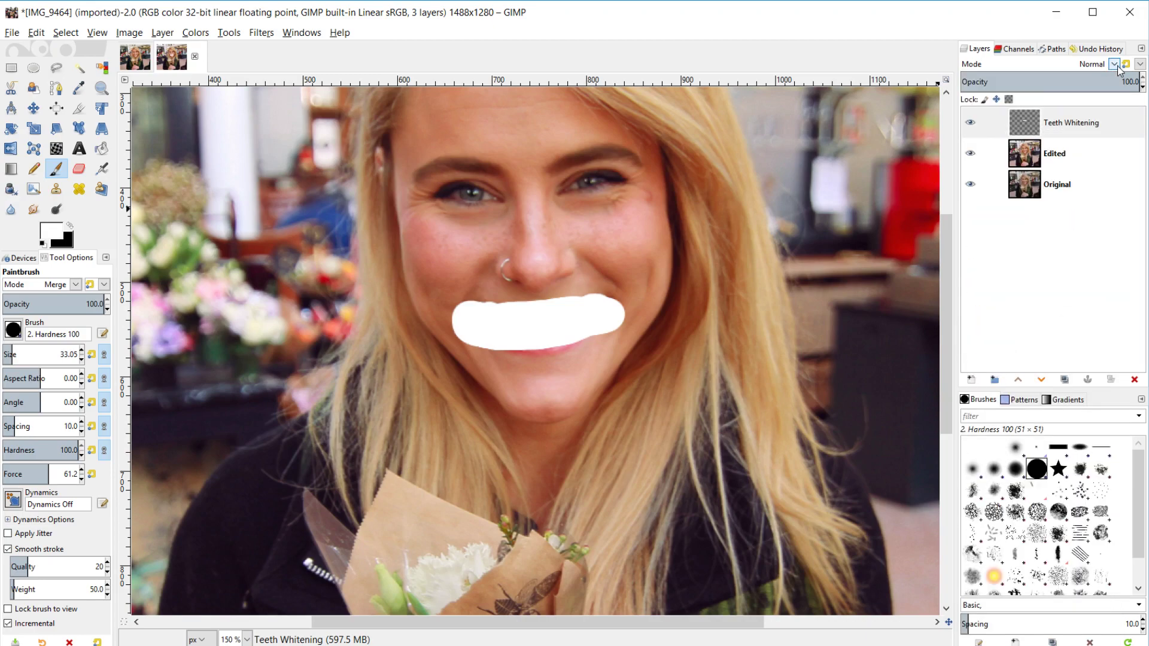
pyautogui.click(1117, 66)
pyautogui.scroll(-2, 1084, 527)
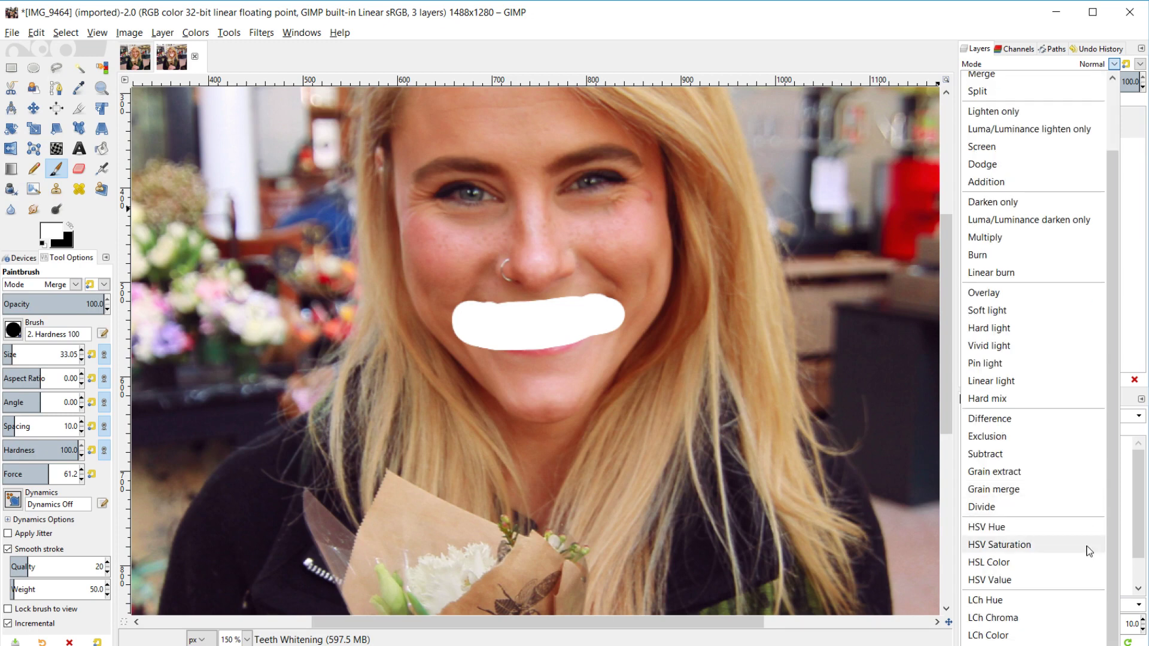
pyautogui.click(1042, 544)
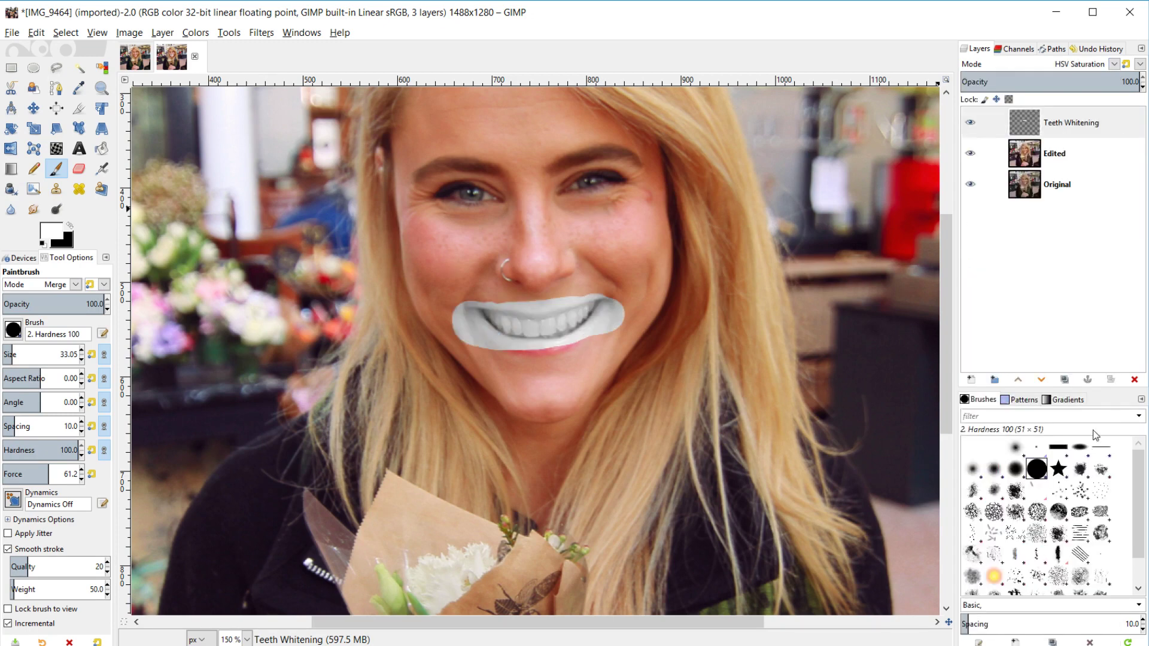
# - Try neighbouring blend modes such as HSL Color and LCh Hue on the Teeth Whitening layer
pyautogui.scroll(-1, 1099, 66)
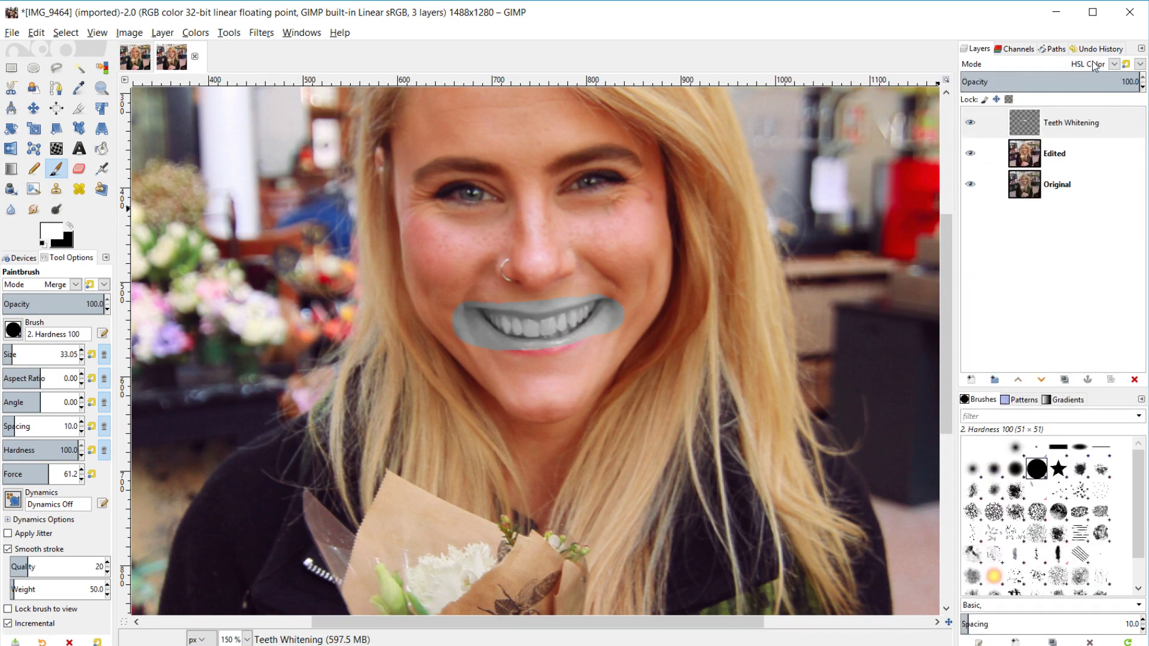
pyautogui.scroll(-1, 1094, 66)
pyautogui.scroll(-1, 1091, 64)
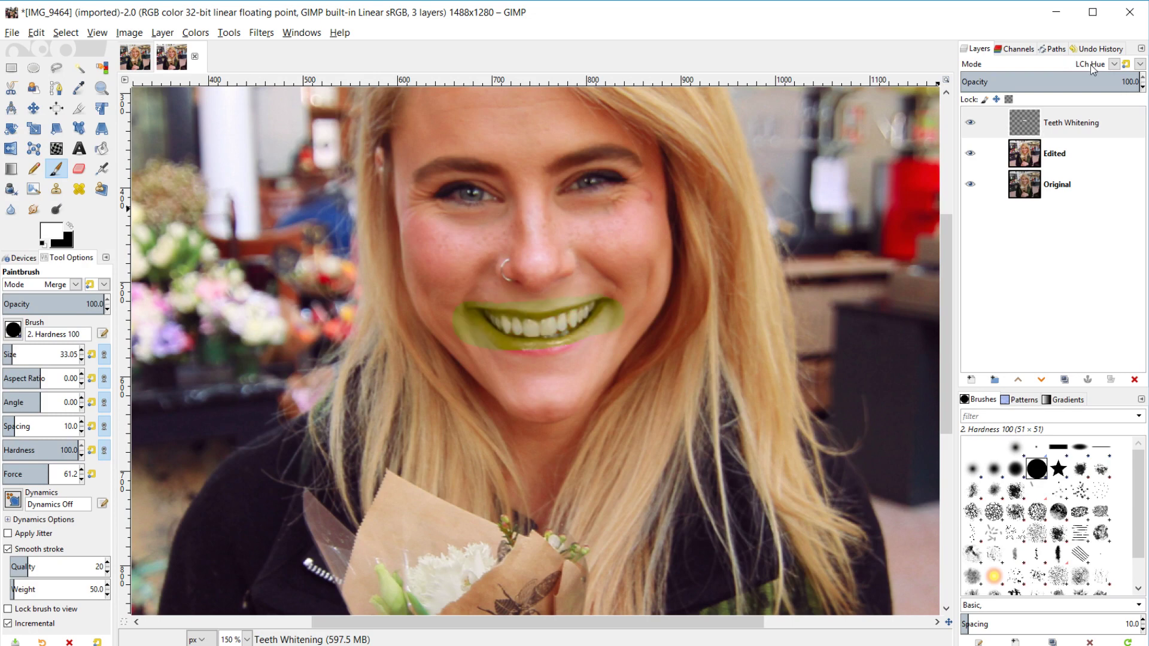
pyautogui.scroll(1, 1090, 65)
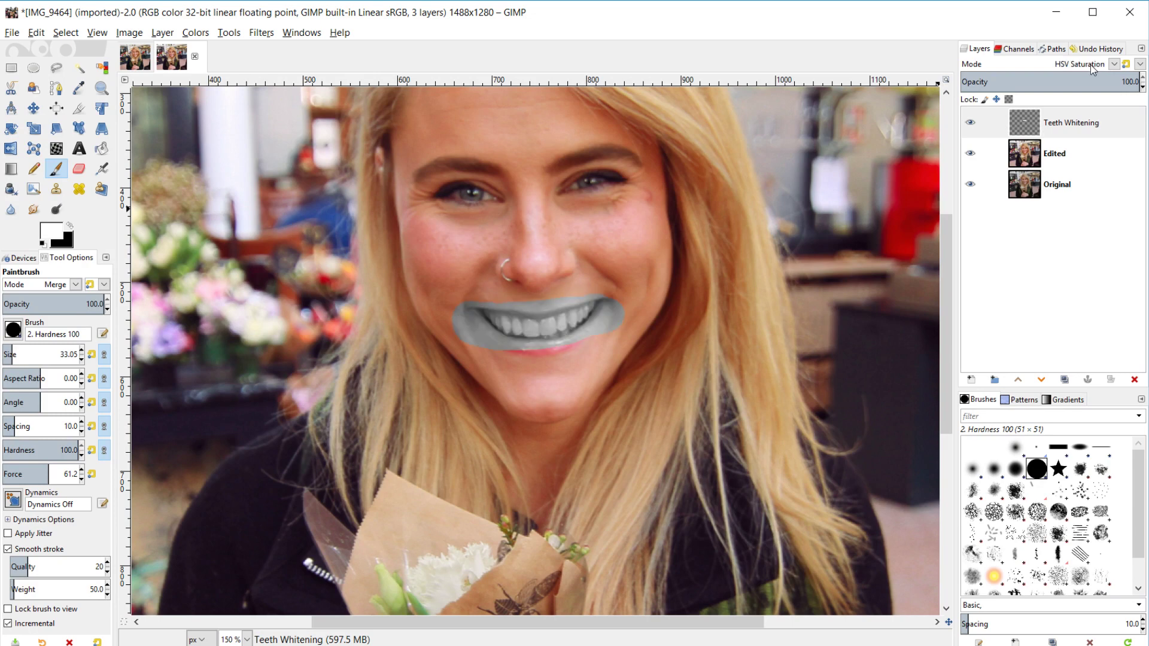
pyautogui.scroll(1, 1091, 65)
pyautogui.scroll(-1, 1091, 64)
# - Check the blend modes of the Whitening and Whitening copy layers in the finished Woman Holding Flowers at Union Station image, and return to IMG_9464
pyautogui.click(135, 57)
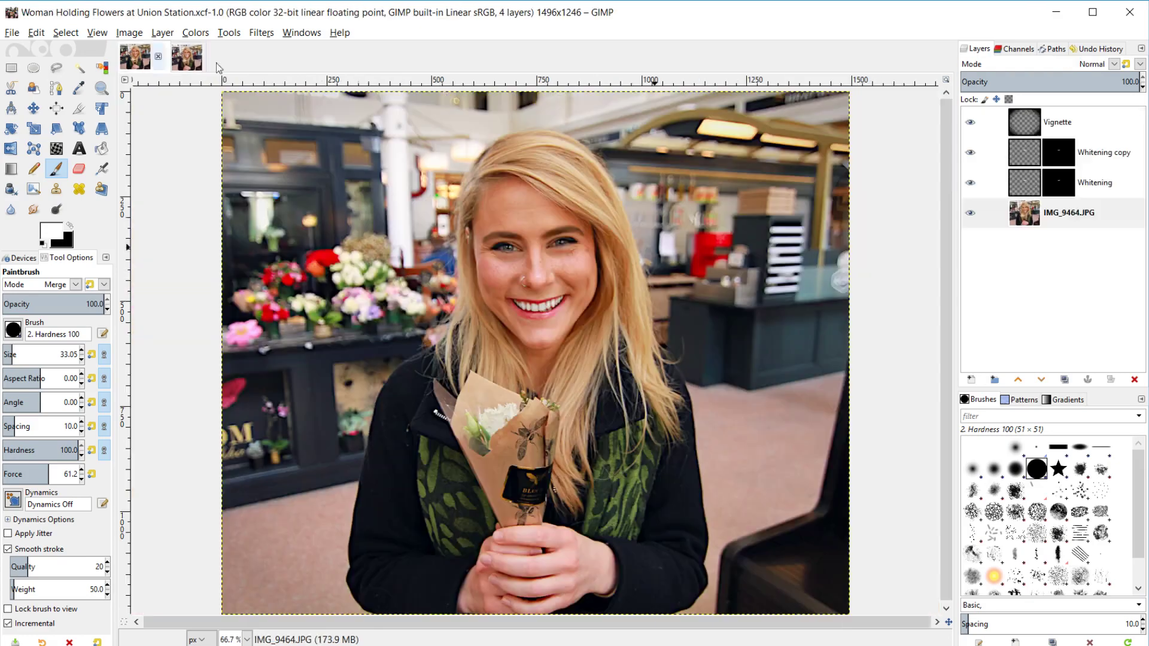
pyautogui.click(1094, 182)
pyautogui.click(1105, 153)
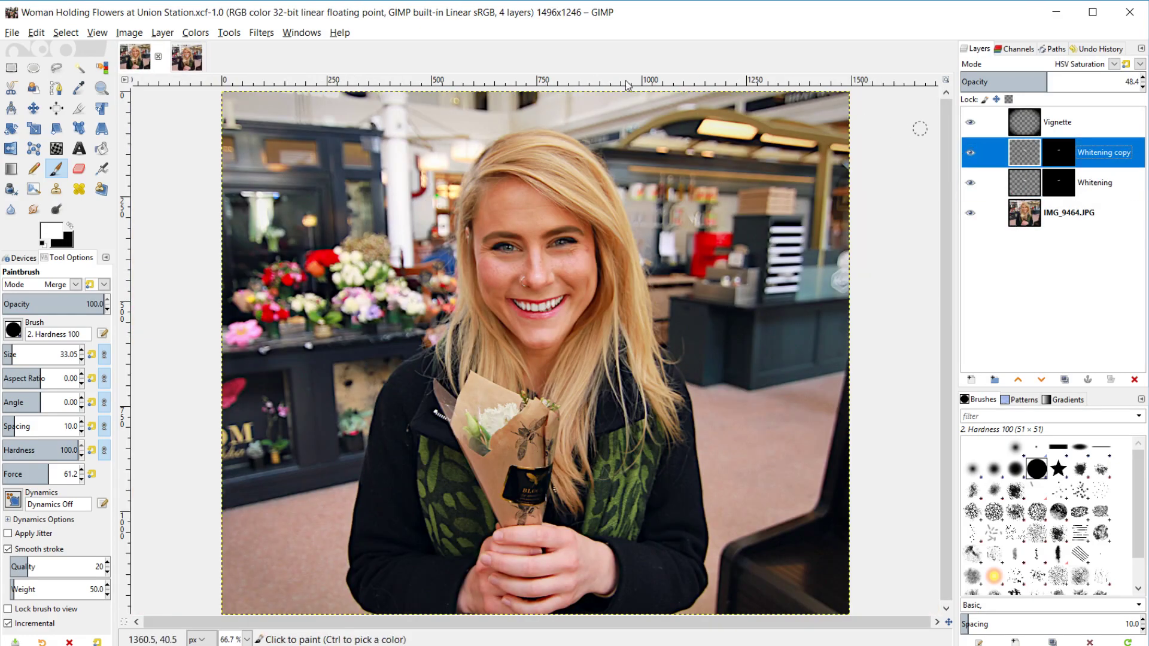
pyautogui.click(187, 57)
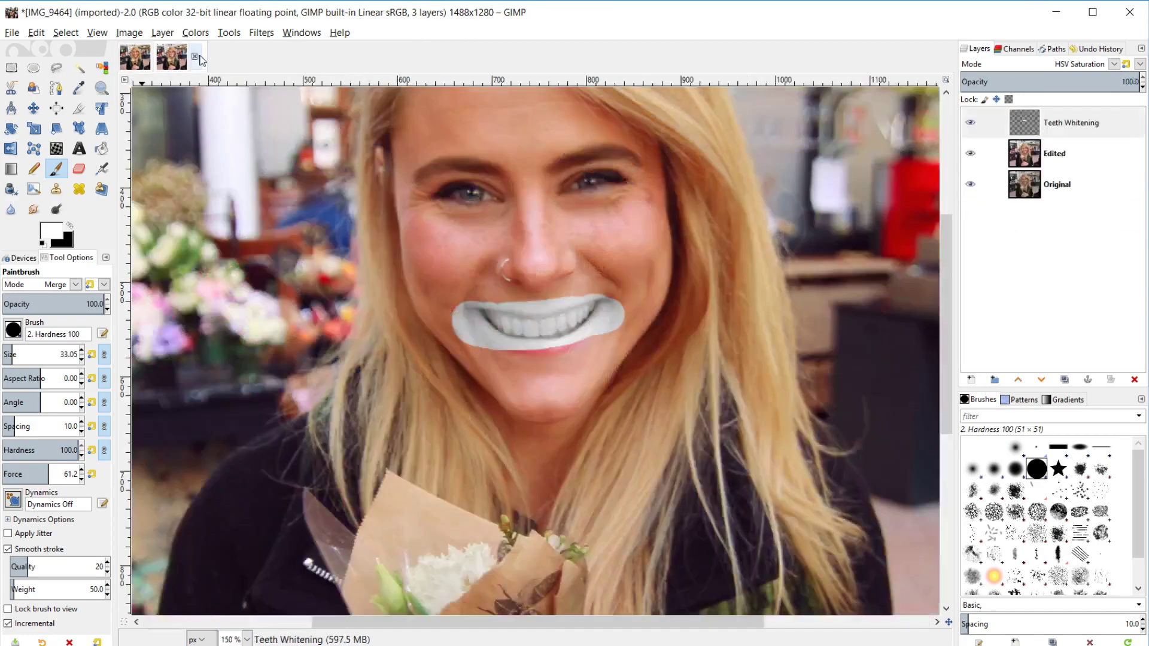
# - Set the Teeth Whitening layer's blend mode to HSL Color
pyautogui.click(1068, 66)
pyautogui.scroll(-2, 1098, 333)
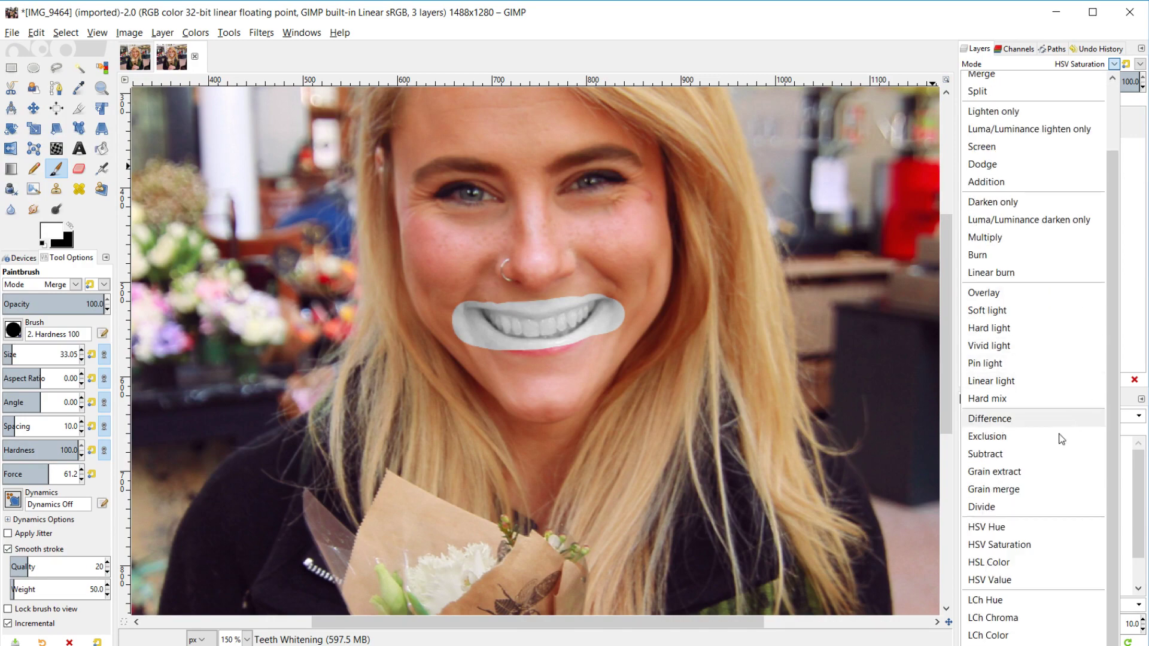
pyautogui.click(1042, 564)
# - Add a layer mask initialized to Black (full transparency) to the Teeth Whitening layer
pyautogui.rightClick(1030, 120)
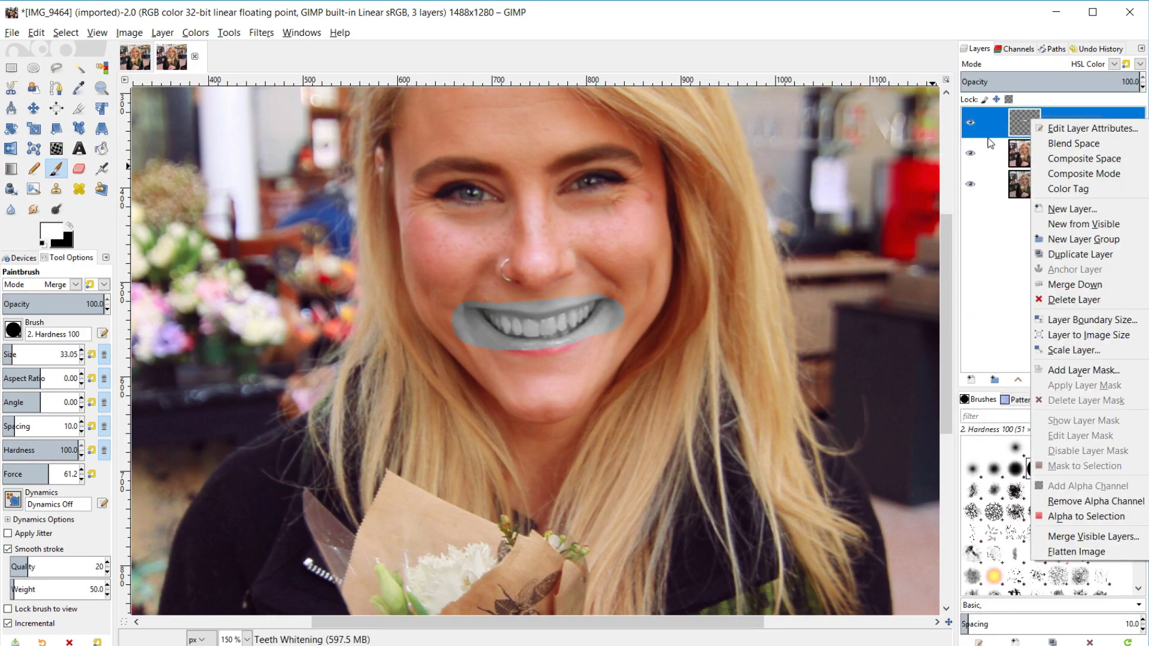
pyautogui.click(1093, 373)
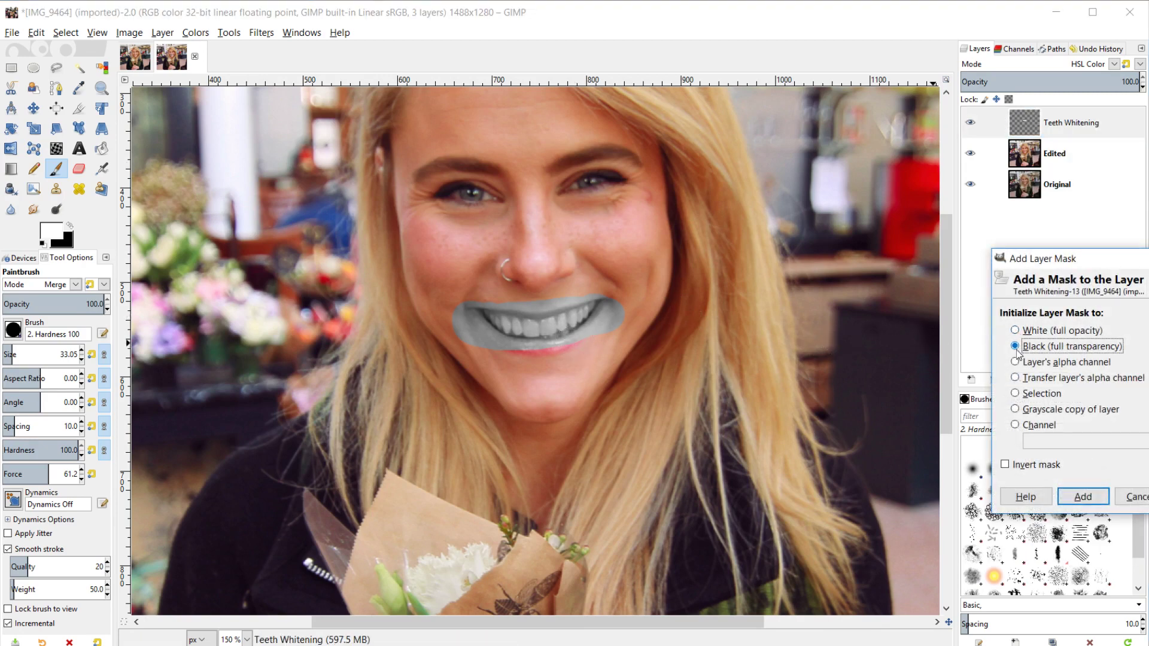
pyautogui.click(1082, 497)
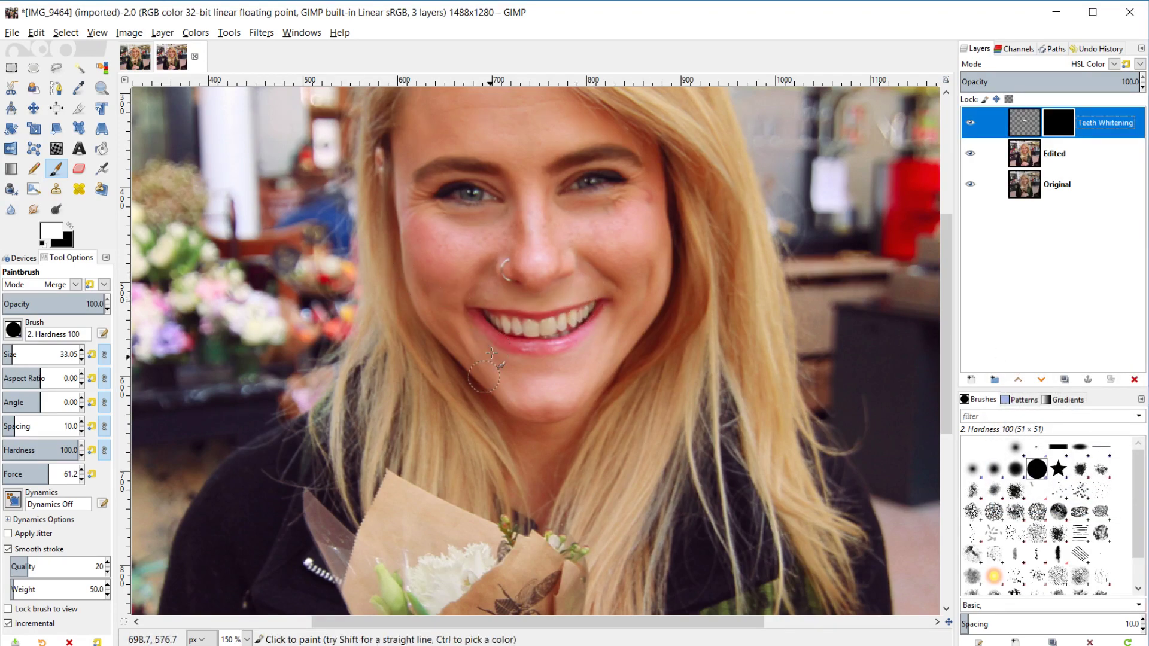
# - Reduce the Paintbrush size to 10.05 to fit the individual teeth
pyautogui.scroll(4, 543, 334)
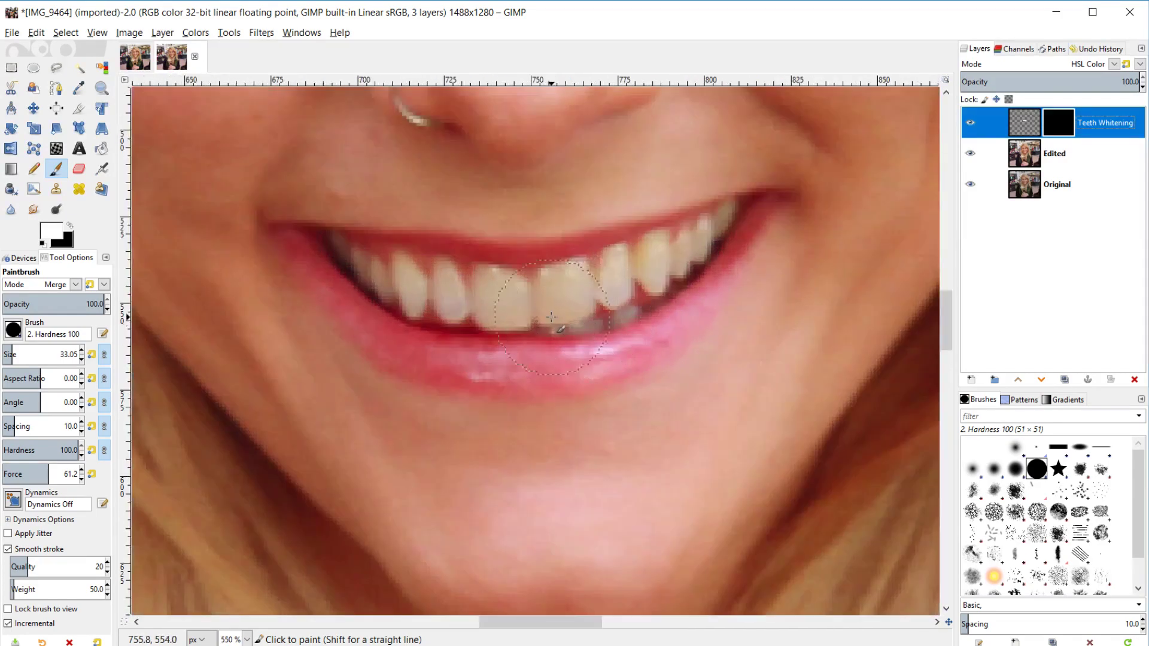
pyautogui.scroll(2, 551, 317)
pyautogui.press('[')
pyautogui.press('[')
pyautogui.press('[')
pyautogui.press('[')
pyautogui.press('[')
pyautogui.press('[')
pyautogui.press('[')
pyautogui.press('[')
pyautogui.press('[')
pyautogui.press('[')
pyautogui.press('[')
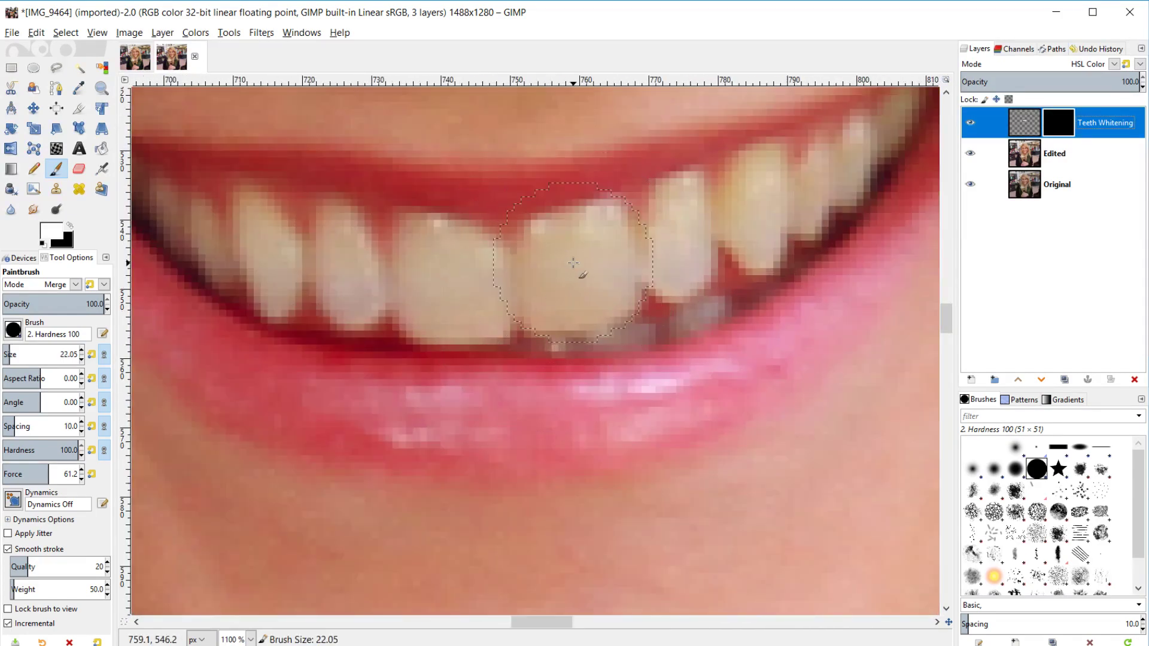
pyautogui.press('[')
pyautogui.press('[')
pyautogui.press('[')
pyautogui.press('[')
pyautogui.press('[')
pyautogui.press('[')
pyautogui.press('[')
pyautogui.press('[')
pyautogui.press('[')
pyautogui.press('[')
pyautogui.press('[')
pyautogui.press('[')
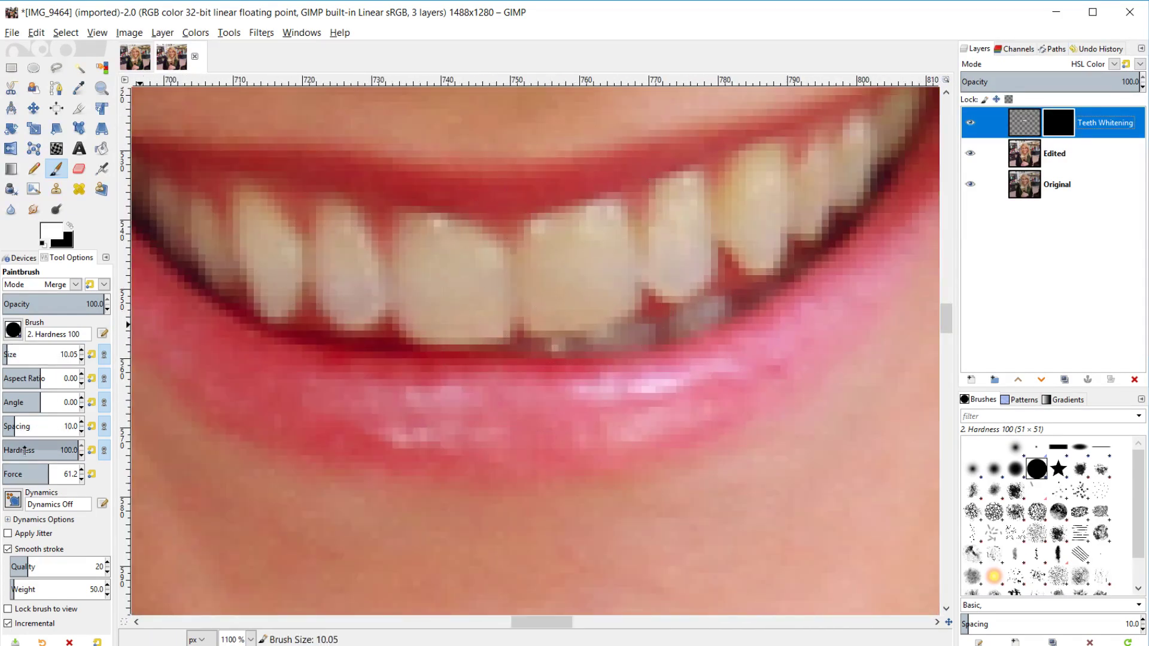
# - Switch the Paintbrush to the soft 2. Hardness 025 brush
pyautogui.moveTo(24, 450)
pyautogui.mouseDown()
pyautogui.moveTo(45, 450)
pyautogui.moveTo(28, 450)
pyautogui.mouseUp()
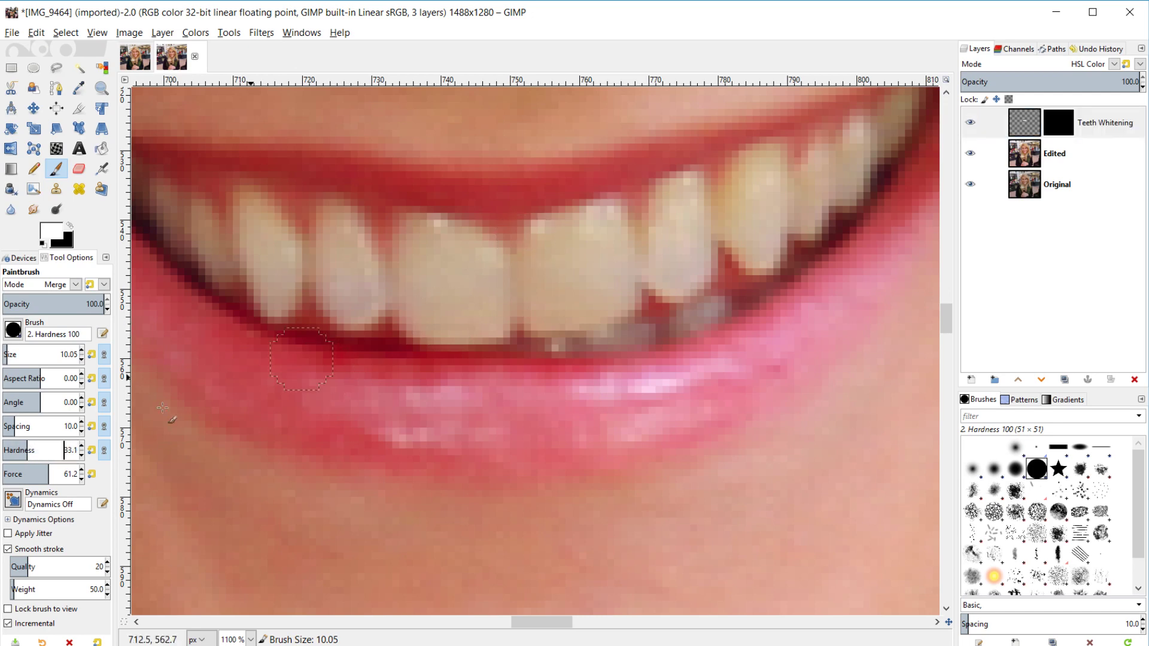
pyautogui.click(22, 332)
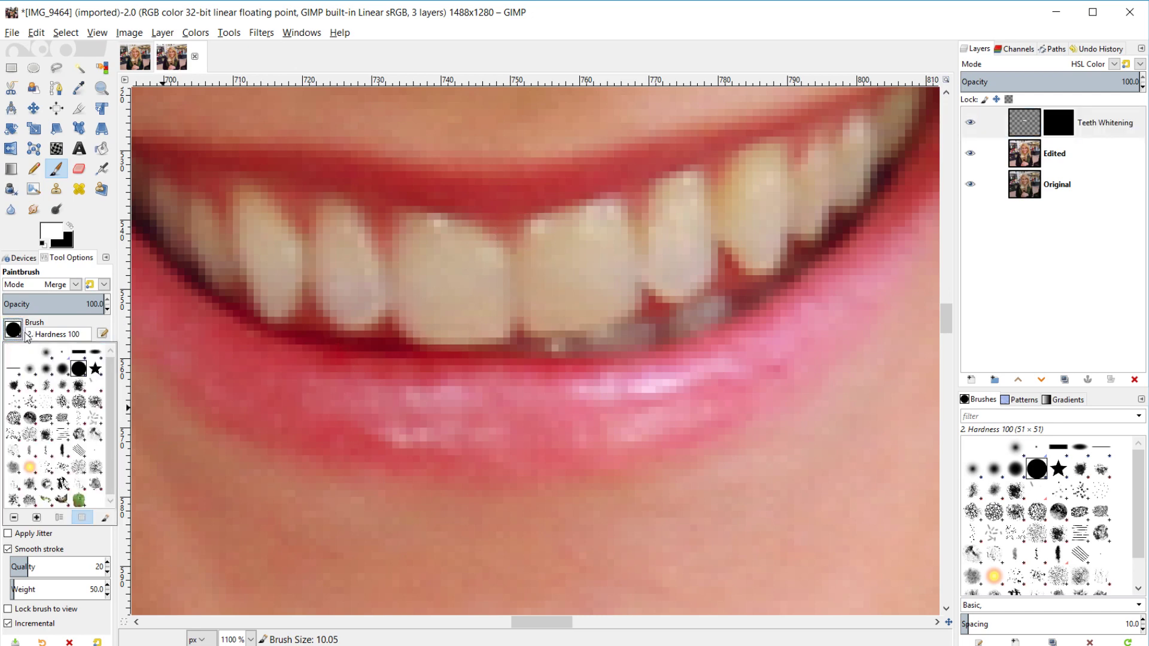
pyautogui.click(49, 353)
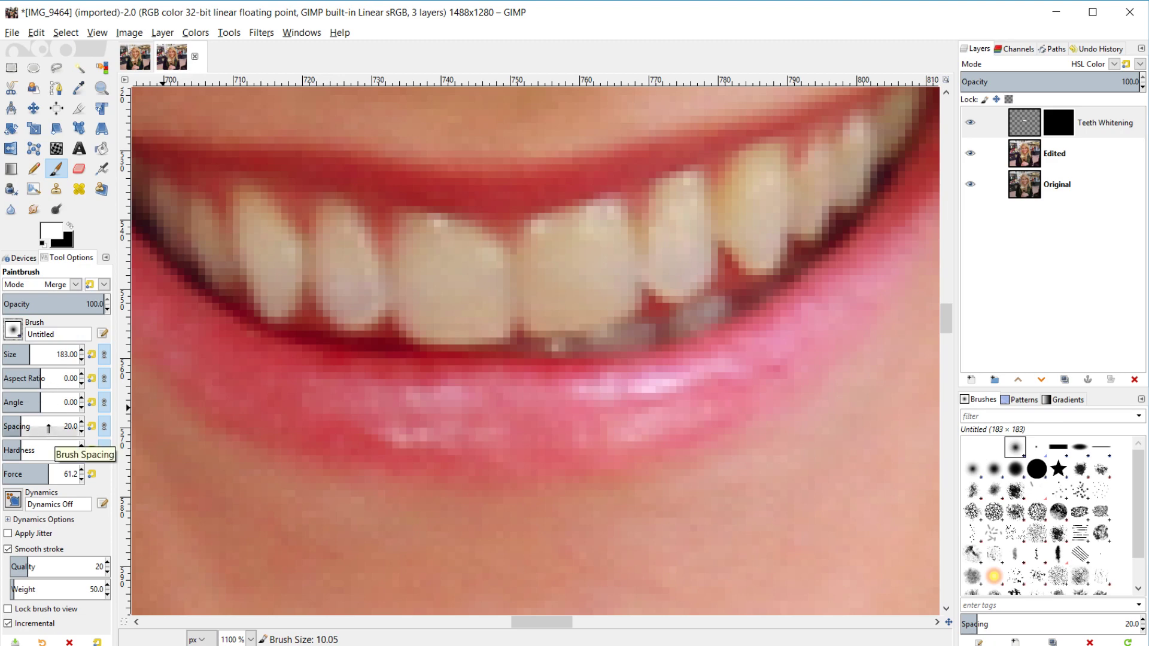
pyautogui.click(12, 330)
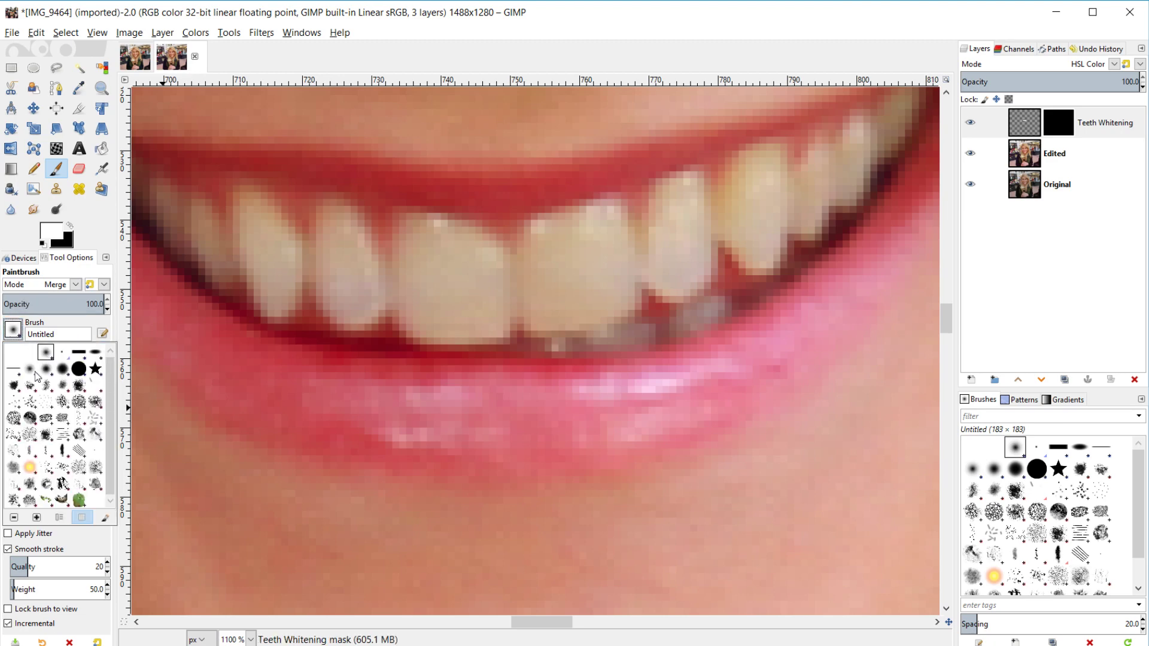
pyautogui.click(38, 377)
# - Reduce the brush size to 14 and paint the left-hand central front tooth white on the Teeth Whitening mask
pyautogui.press('[')
pyautogui.press('[')
pyautogui.press('[')
pyautogui.press('[')
pyautogui.press('[')
pyautogui.press('[')
pyautogui.press('[')
pyautogui.press('[')
pyautogui.press('[')
pyautogui.press('[')
pyautogui.press('[')
pyautogui.press('[')
pyautogui.press('[')
pyautogui.press('[')
pyautogui.press('[')
pyautogui.press('[')
pyautogui.press('[')
pyautogui.press('[')
pyautogui.press('[')
pyautogui.press('[')
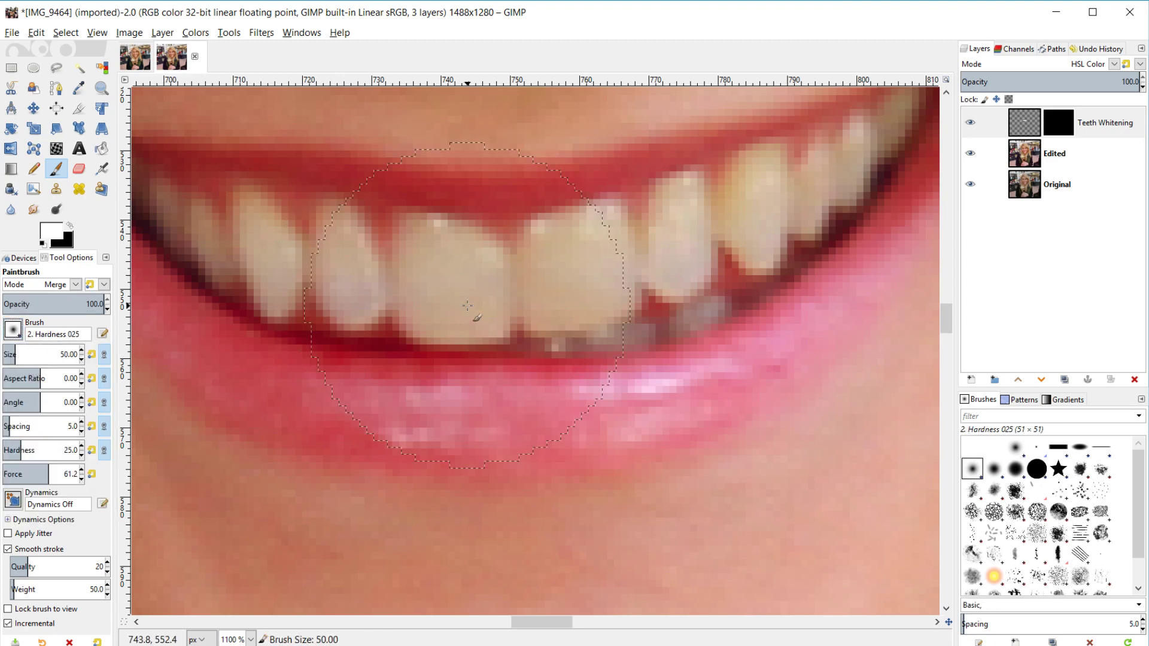
pyautogui.press('[')
pyautogui.press('[')
pyautogui.press('[')
pyautogui.press('[')
pyautogui.press('[')
pyautogui.press('[')
pyautogui.press('[')
pyautogui.press('[')
pyautogui.press('[')
pyautogui.press('[')
pyautogui.press('[')
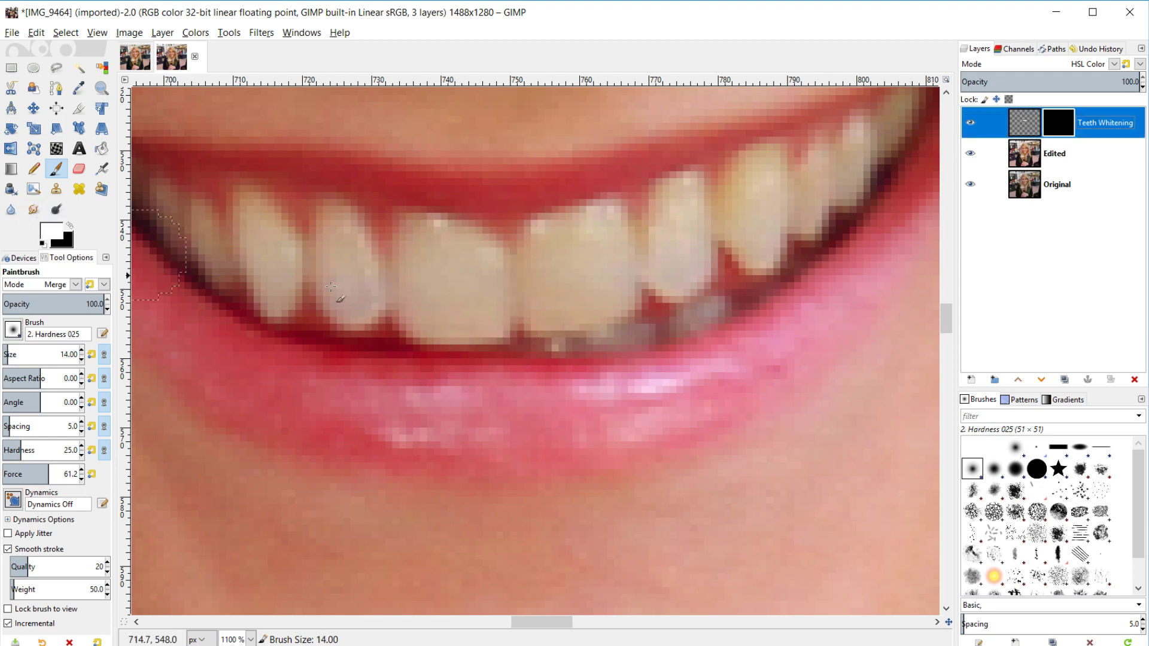
pyautogui.moveTo(431, 293)
pyautogui.mouseDown()
pyautogui.moveTo(442, 260)
pyautogui.moveTo(467, 266)
pyautogui.moveTo(468, 295)
pyautogui.moveTo(466, 311)
pyautogui.moveTo(422, 310)
pyautogui.moveTo(481, 315)
pyautogui.moveTo(471, 254)
pyautogui.moveTo(417, 243)
pyautogui.mouseUp()
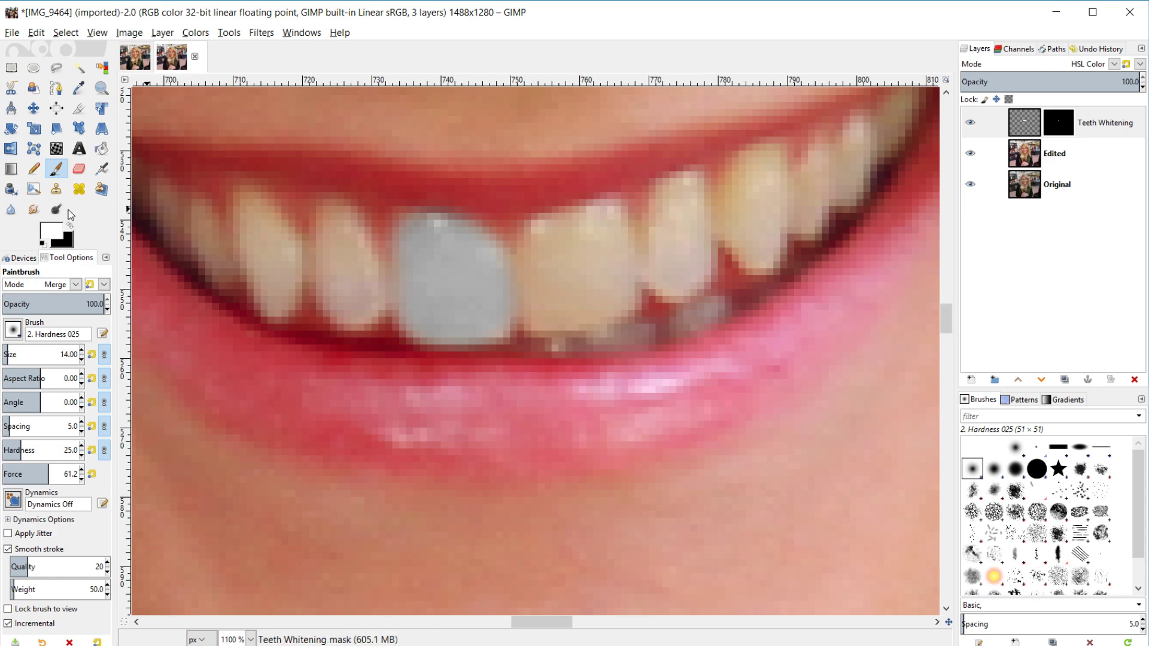
# - Try a duplicate of the Teeth Whitening layer in HSV Saturation mode, and delete the duplicate
pyautogui.click(1066, 381)
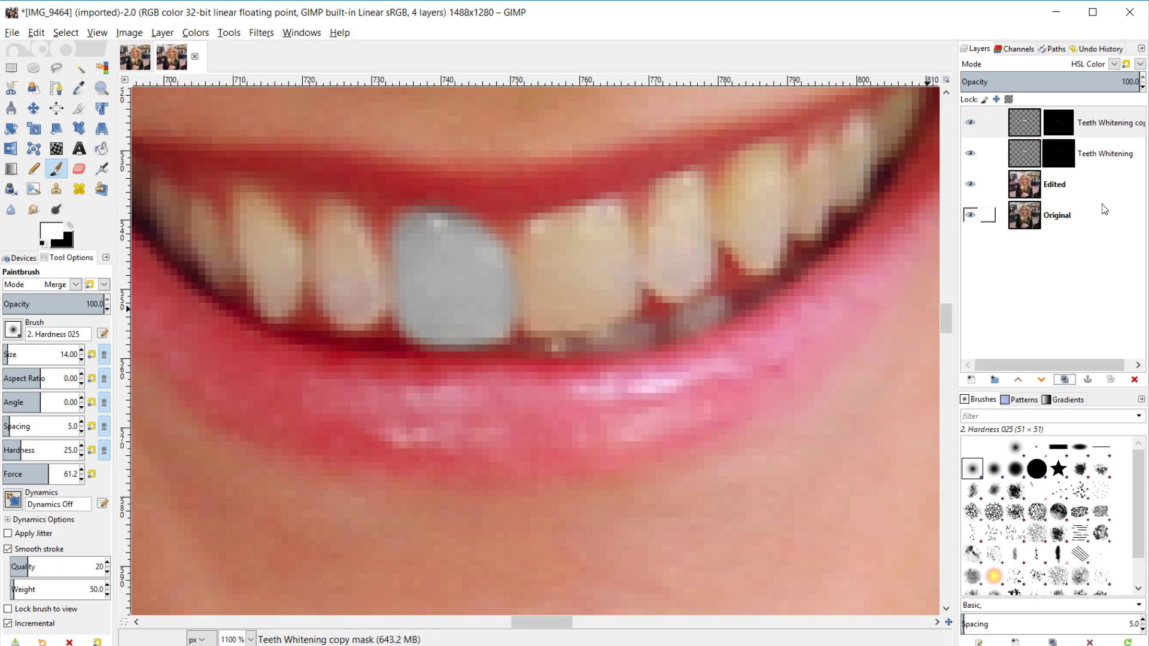
pyautogui.click(1114, 64)
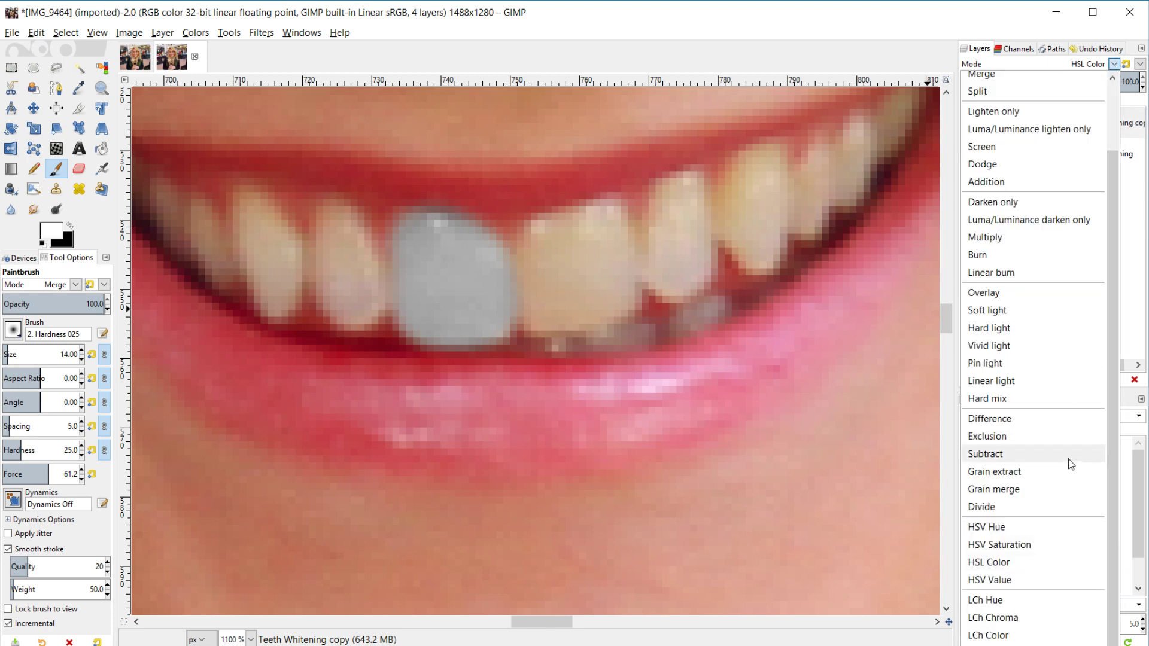
pyautogui.click(1042, 545)
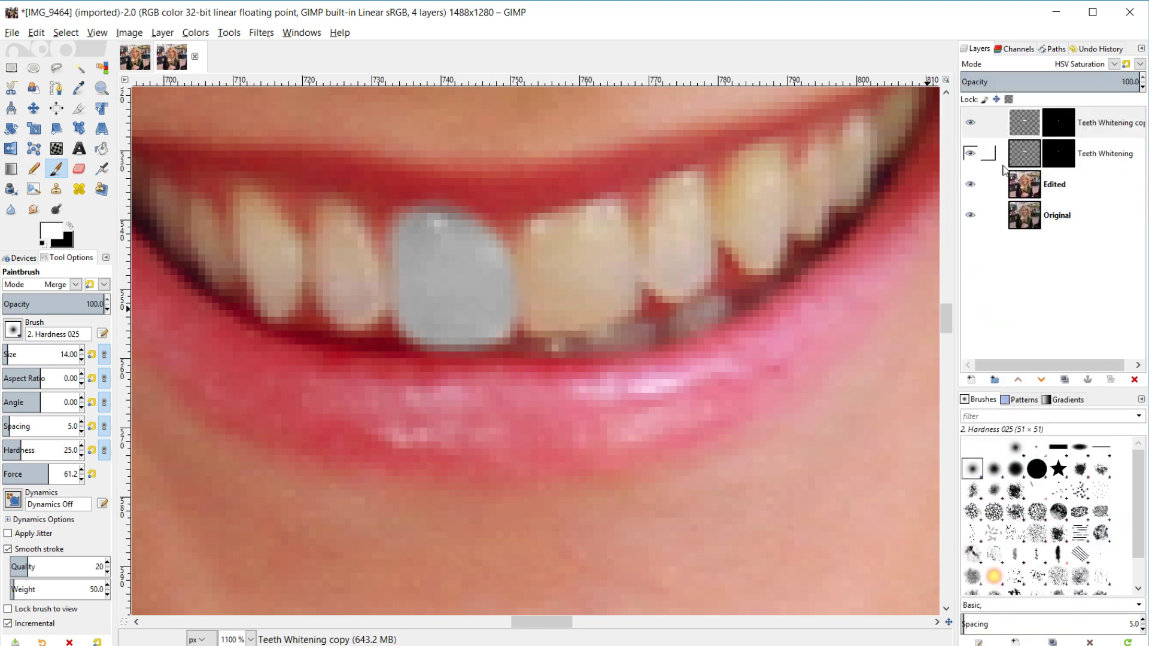
pyautogui.click(1030, 157)
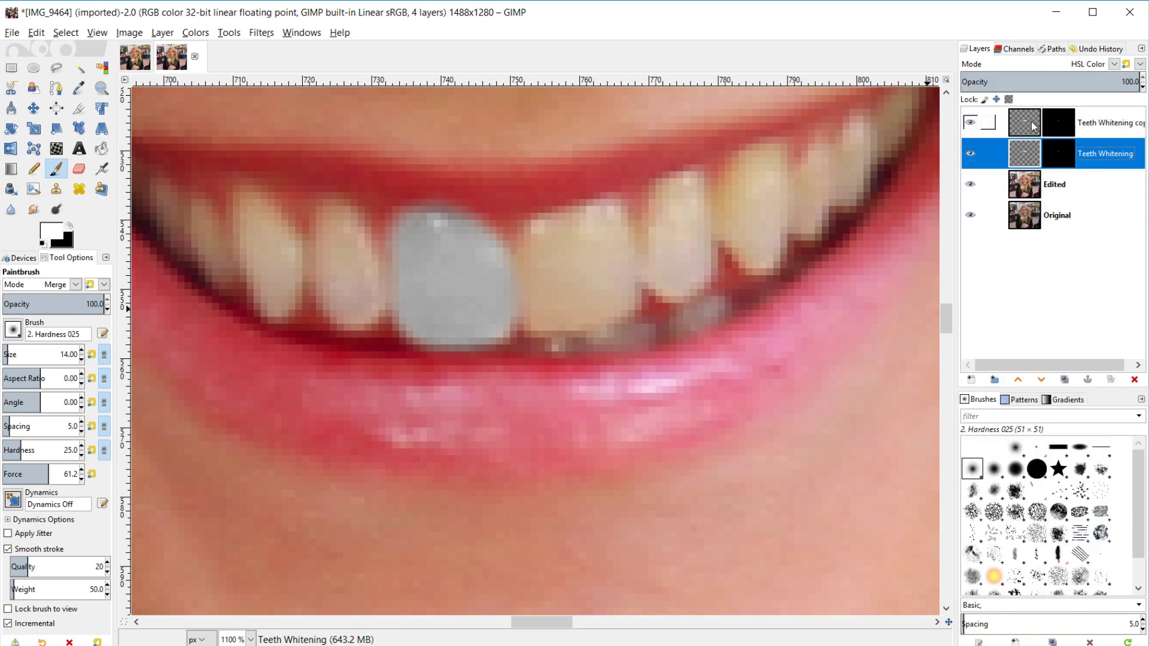
pyautogui.click(1031, 125)
pyautogui.click(1134, 379)
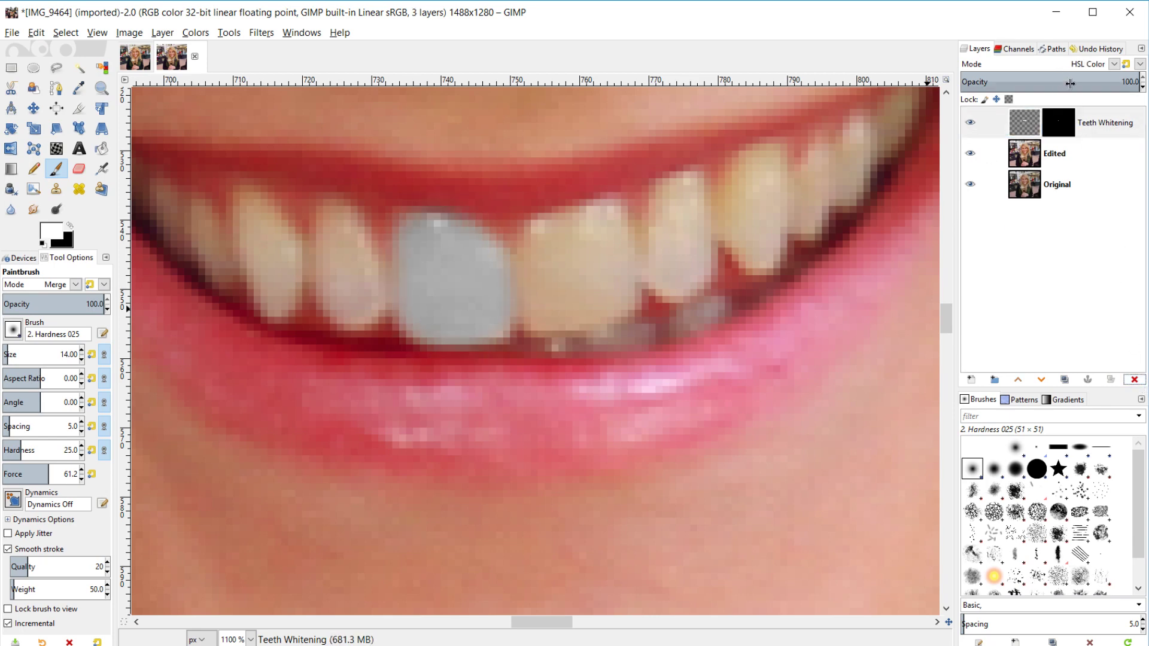
# - Return to the Teeth Whitening mask and paint the right-hand central front tooth white with the brush reduced to size 8
pyautogui.click(1026, 126)
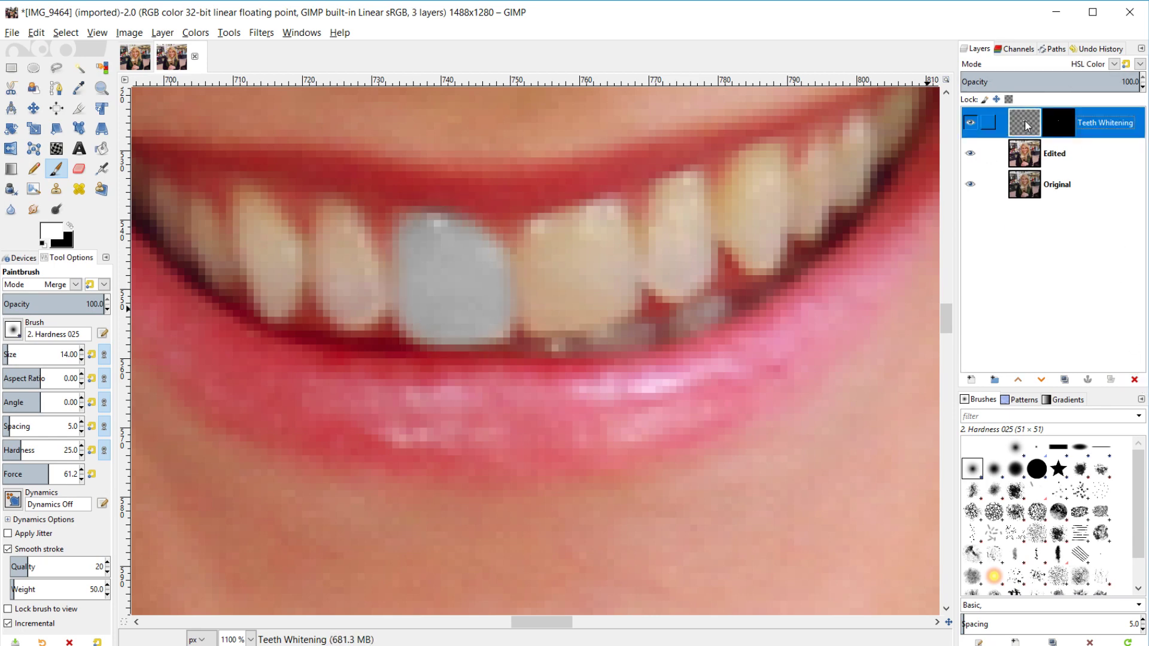
pyautogui.click(1059, 123)
pyautogui.press('[')
pyautogui.press('[')
pyautogui.press('[')
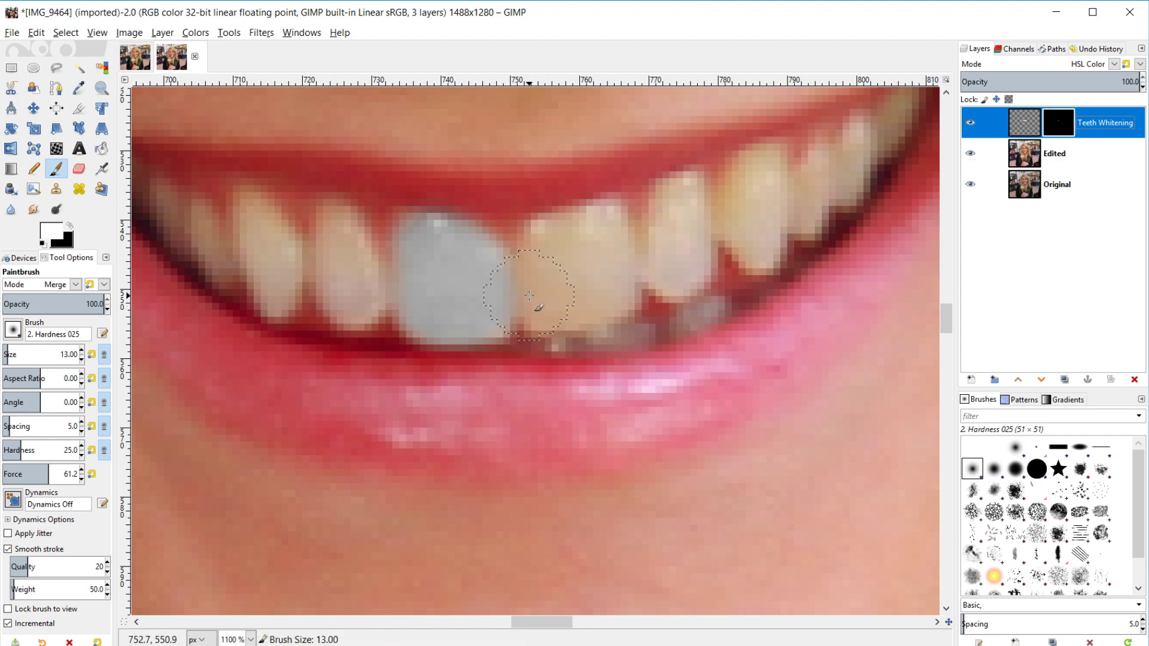
pyautogui.press('[')
pyautogui.press('[')
pyautogui.press('[')
pyautogui.moveTo(541, 291)
pyautogui.mouseDown()
pyautogui.moveTo(548, 241)
pyautogui.moveTo(538, 282)
pyautogui.moveTo(545, 235)
pyautogui.mouseUp()
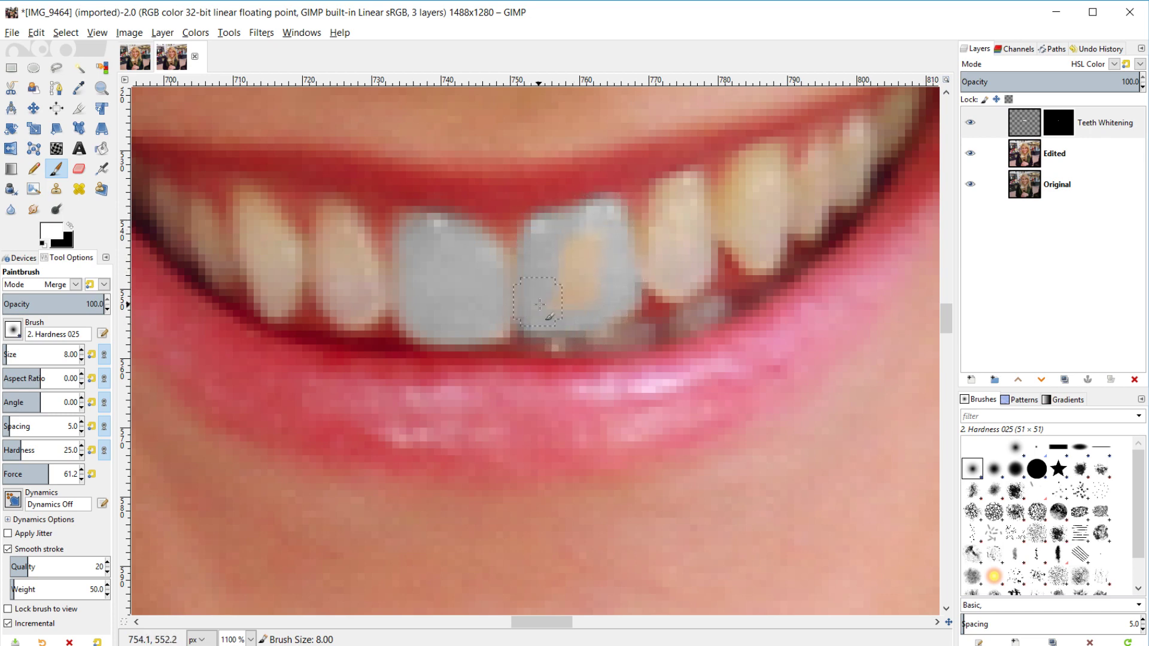
pyautogui.moveTo(586, 290)
pyautogui.mouseDown()
pyautogui.moveTo(555, 299)
pyautogui.moveTo(585, 299)
pyautogui.moveTo(515, 292)
pyautogui.moveTo(515, 270)
pyautogui.moveTo(514, 310)
pyautogui.mouseUp()
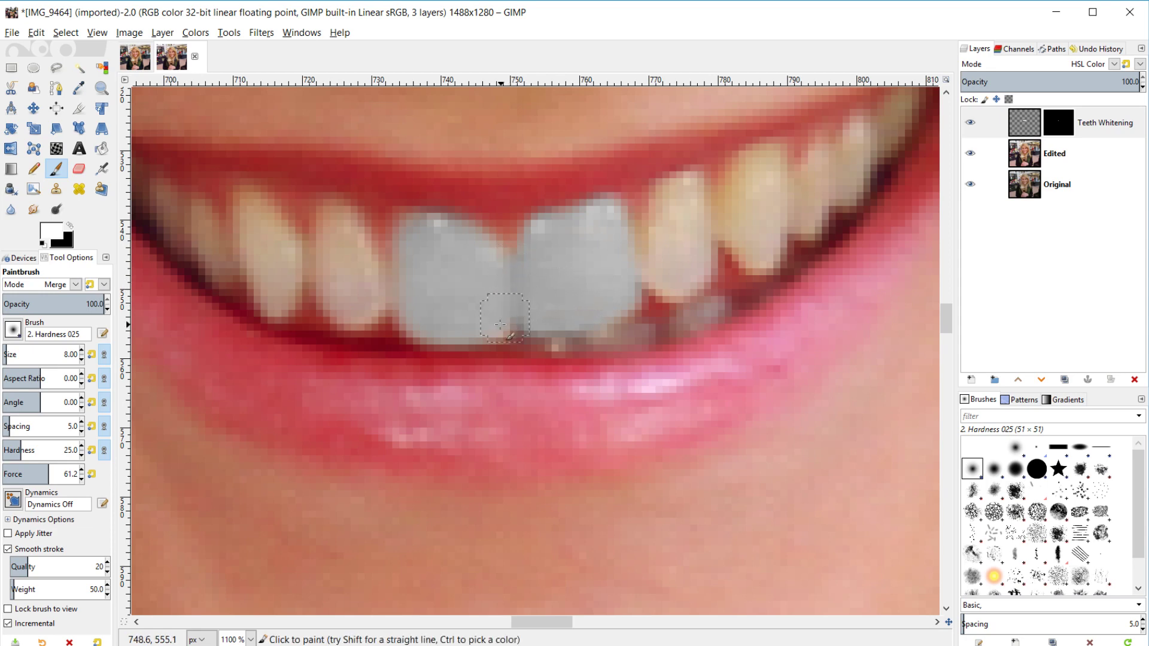
# - Paint white on the mask over the two teeth directly right of the central front teeth
pyautogui.moveTo(670, 240)
pyautogui.mouseDown()
pyautogui.moveTo(649, 249)
pyautogui.moveTo(685, 196)
pyautogui.mouseUp()
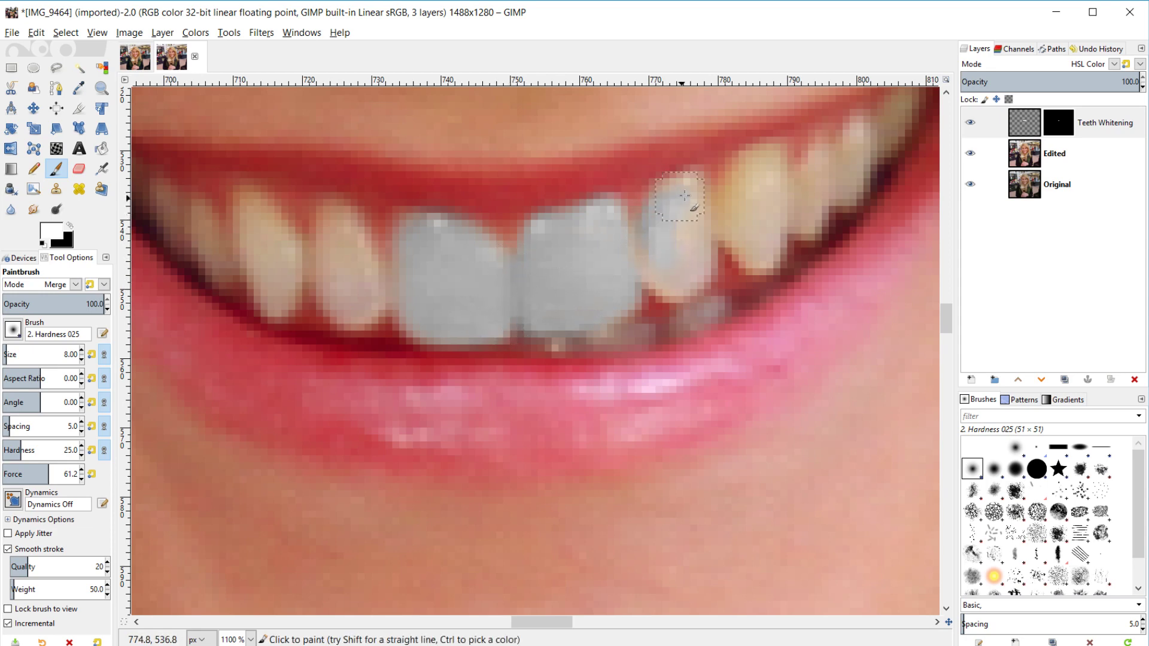
pyautogui.moveTo(686, 263)
pyautogui.mouseDown()
pyautogui.moveTo(651, 265)
pyautogui.moveTo(684, 278)
pyautogui.moveTo(699, 260)
pyautogui.moveTo(664, 279)
pyautogui.moveTo(646, 275)
pyautogui.moveTo(680, 282)
pyautogui.mouseUp()
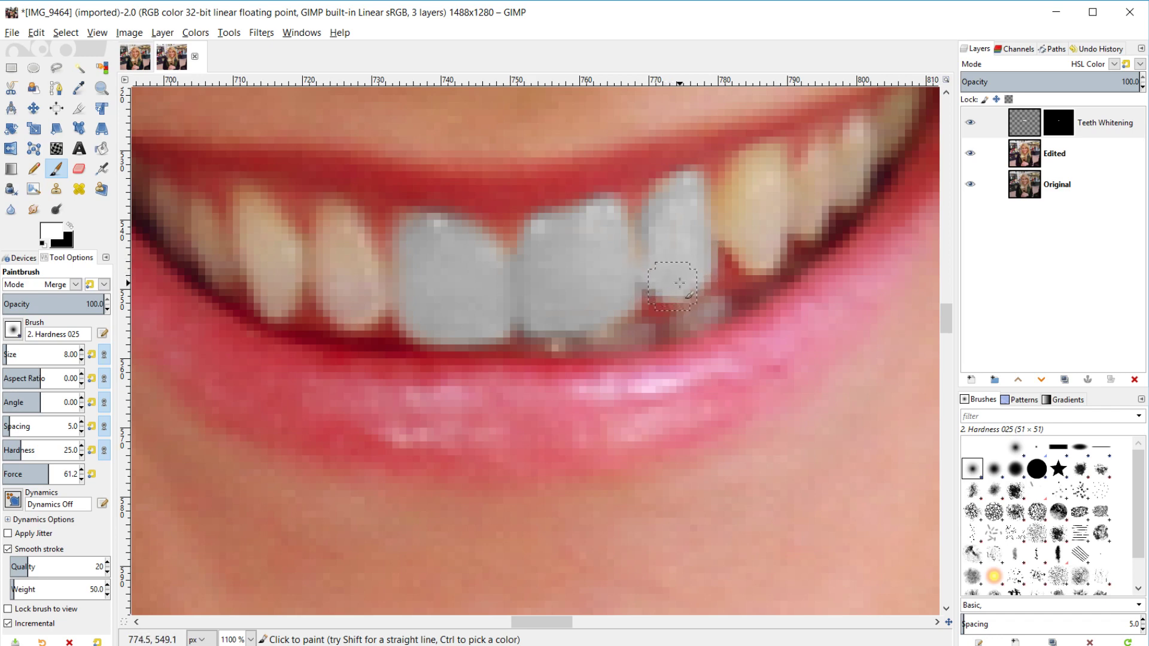
pyautogui.moveTo(725, 214)
pyautogui.mouseDown()
pyautogui.moveTo(750, 168)
pyautogui.moveTo(720, 204)
pyautogui.moveTo(761, 160)
pyautogui.moveTo(773, 173)
pyautogui.moveTo(777, 239)
pyautogui.moveTo(765, 252)
pyautogui.moveTo(716, 226)
pyautogui.moveTo(762, 202)
pyautogui.moveTo(749, 241)
pyautogui.mouseUp()
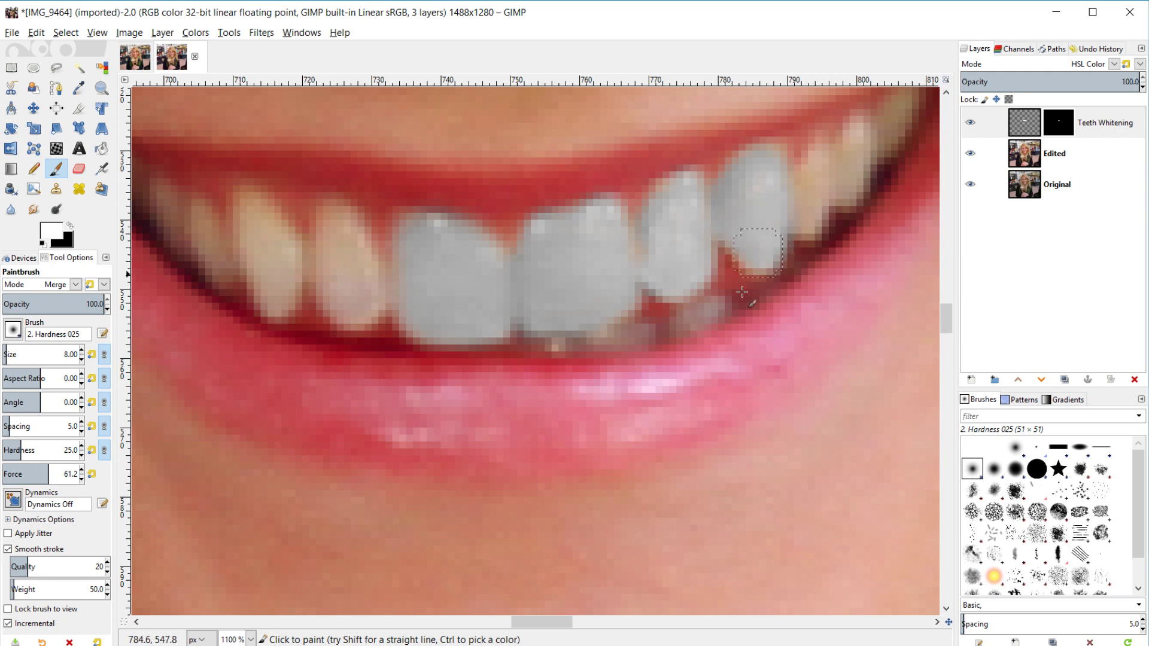
# - Try whitening the small back teeth near the right mouth corner at full brush opacity, and undo the strokes
pyautogui.moveTo(538, 623); pyautogui.dragTo(560, 622)
pyautogui.scroll(3, 622, 449)
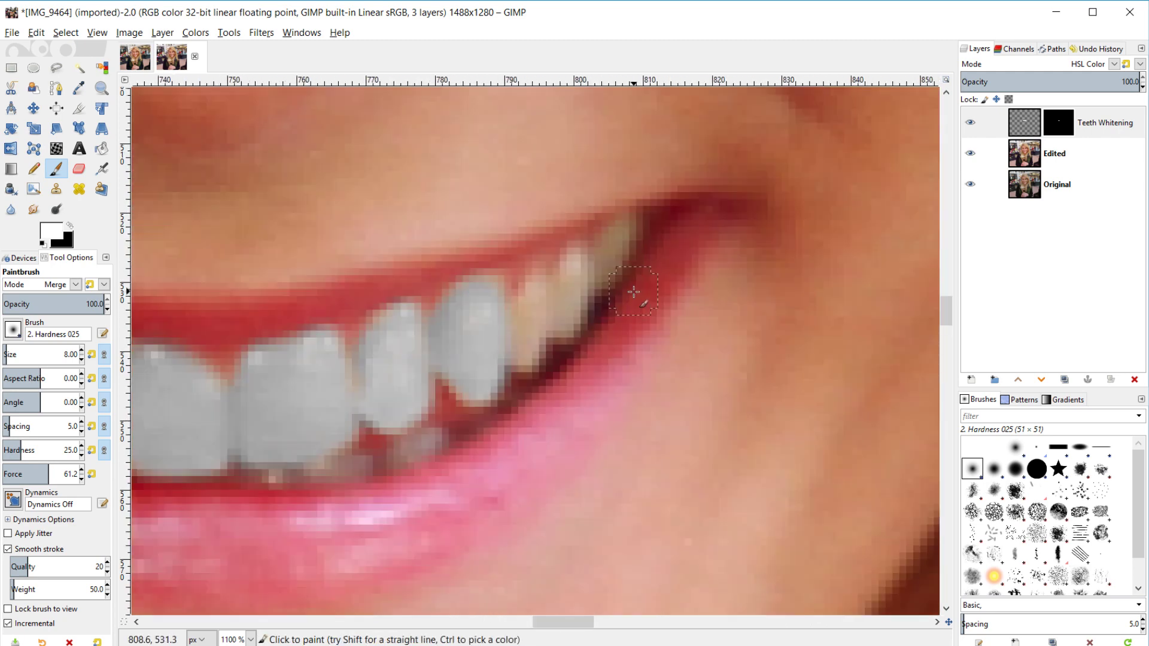
pyautogui.moveTo(535, 298)
pyautogui.mouseDown()
pyautogui.moveTo(519, 358)
pyautogui.moveTo(555, 307)
pyautogui.mouseUp()
pyautogui.moveTo(573, 262); pyautogui.dragTo(565, 312)
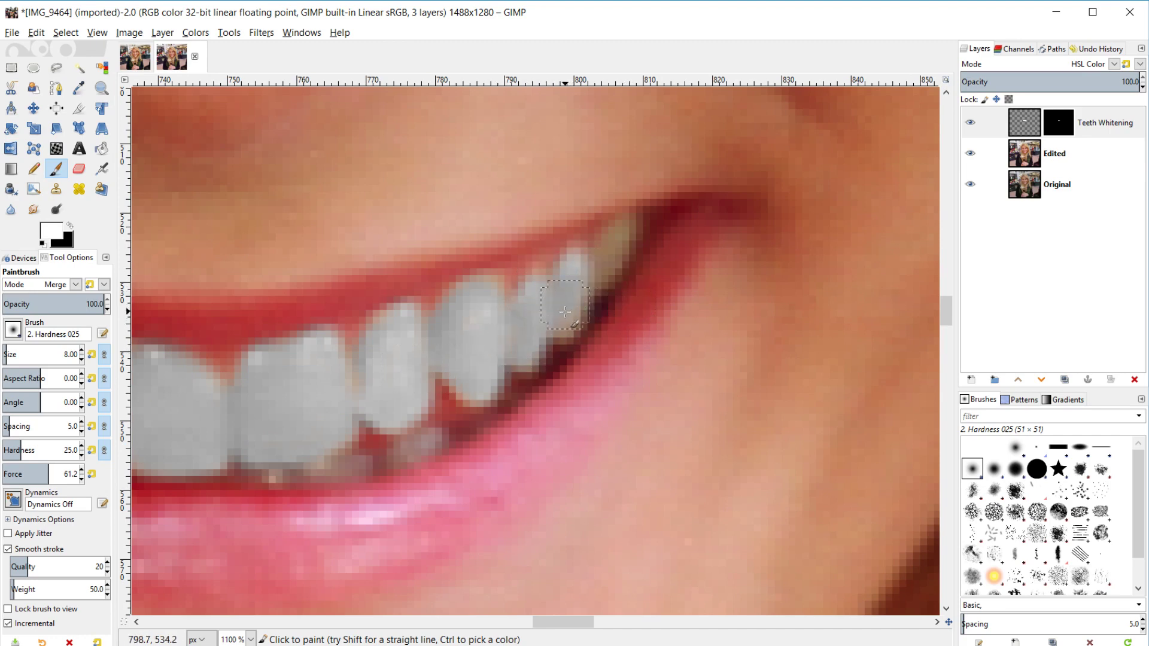
pyautogui.moveTo(580, 274)
pyautogui.mouseDown()
pyautogui.moveTo(624, 229)
pyautogui.moveTo(602, 276)
pyautogui.mouseUp()
pyautogui.hotkey('ctrl', 'z')
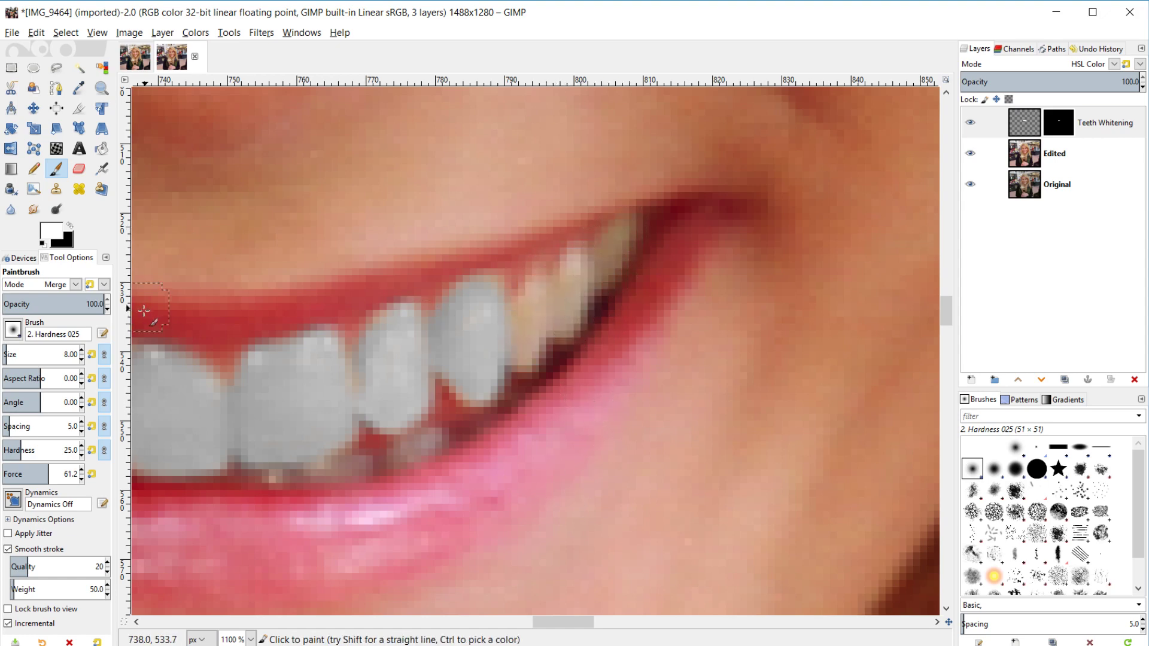
# - Whiten the two small teeth toward the right mouth corner at brush opacity 67.3 and the darker last tooth at 43.2
pyautogui.click(71, 304)
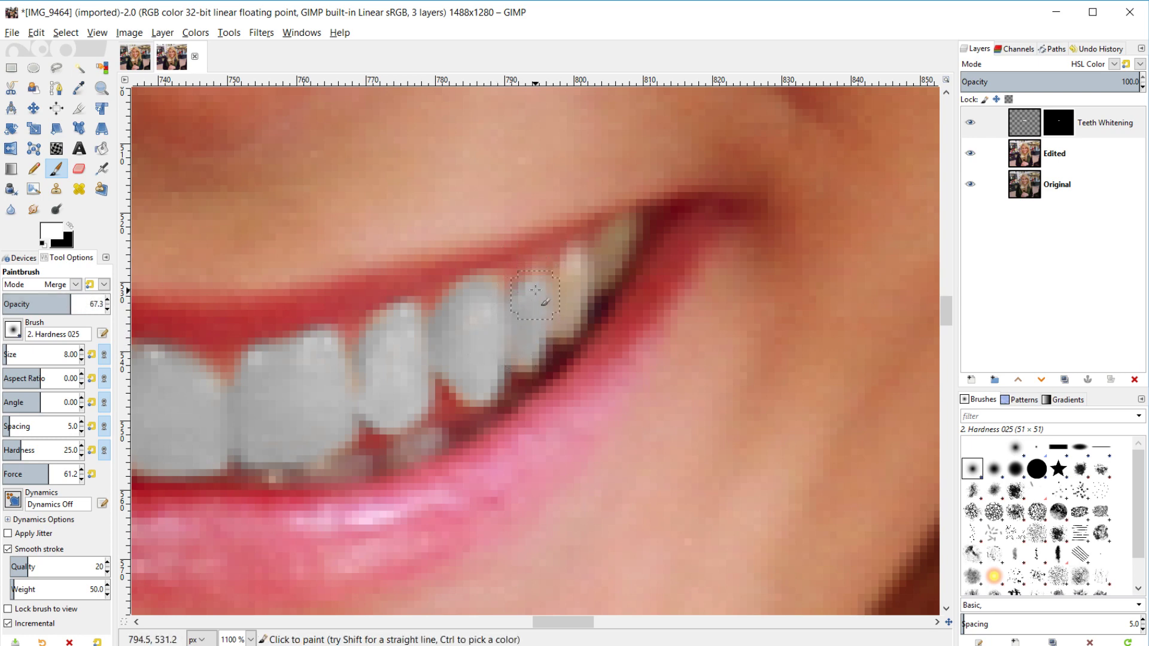
pyautogui.moveTo(541, 318)
pyautogui.mouseDown()
pyautogui.moveTo(526, 359)
pyautogui.moveTo(577, 251)
pyautogui.moveTo(575, 326)
pyautogui.mouseUp()
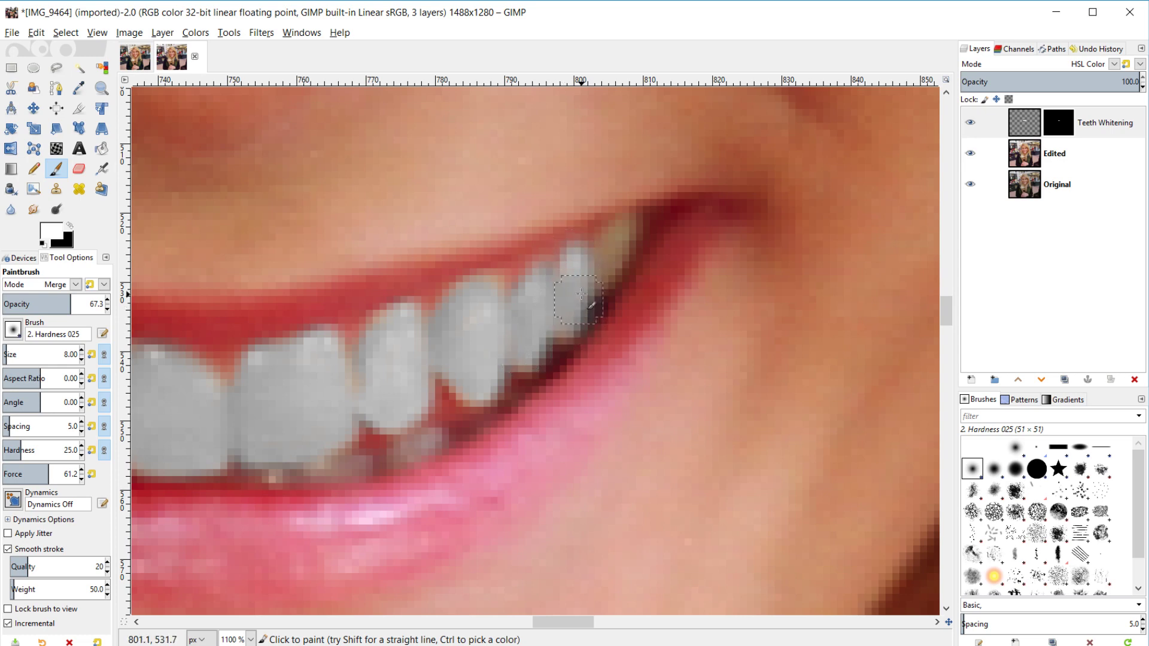
pyautogui.moveTo(66, 305); pyautogui.dragTo(46, 304)
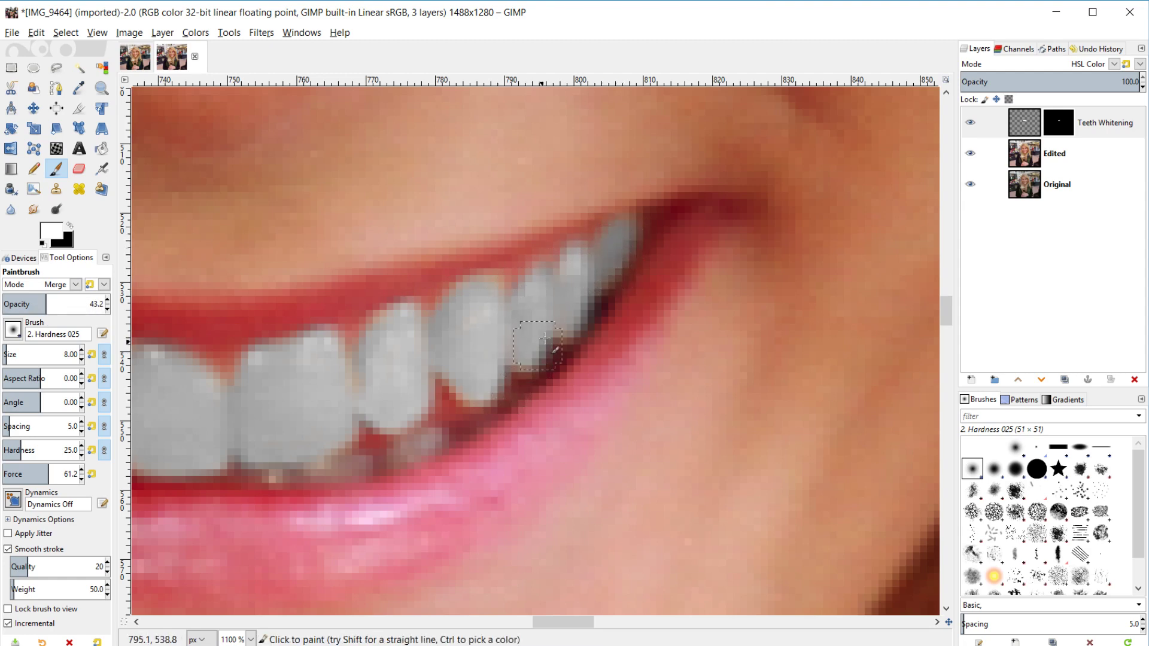
# - Whiten the two teeth directly left of the central front teeth at brush opacity 85.2
pyautogui.moveTo(561, 624); pyautogui.dragTo(521, 631)
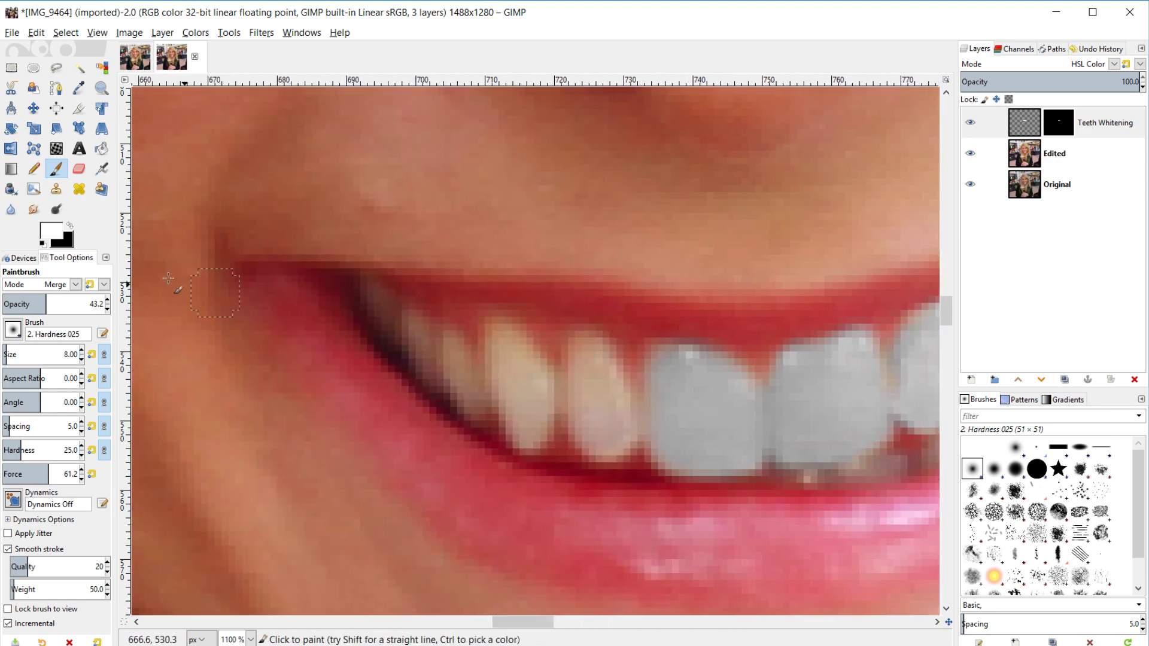
pyautogui.moveTo(48, 304); pyautogui.dragTo(106, 304)
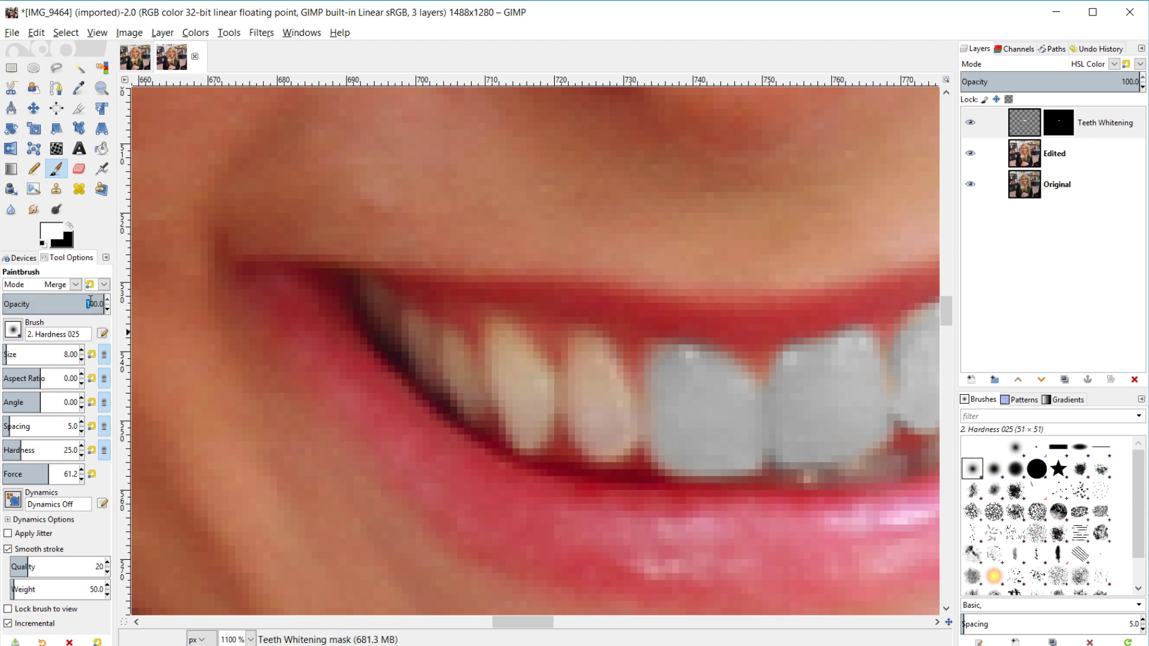
pyautogui.moveTo(85, 305); pyautogui.dragTo(91, 304)
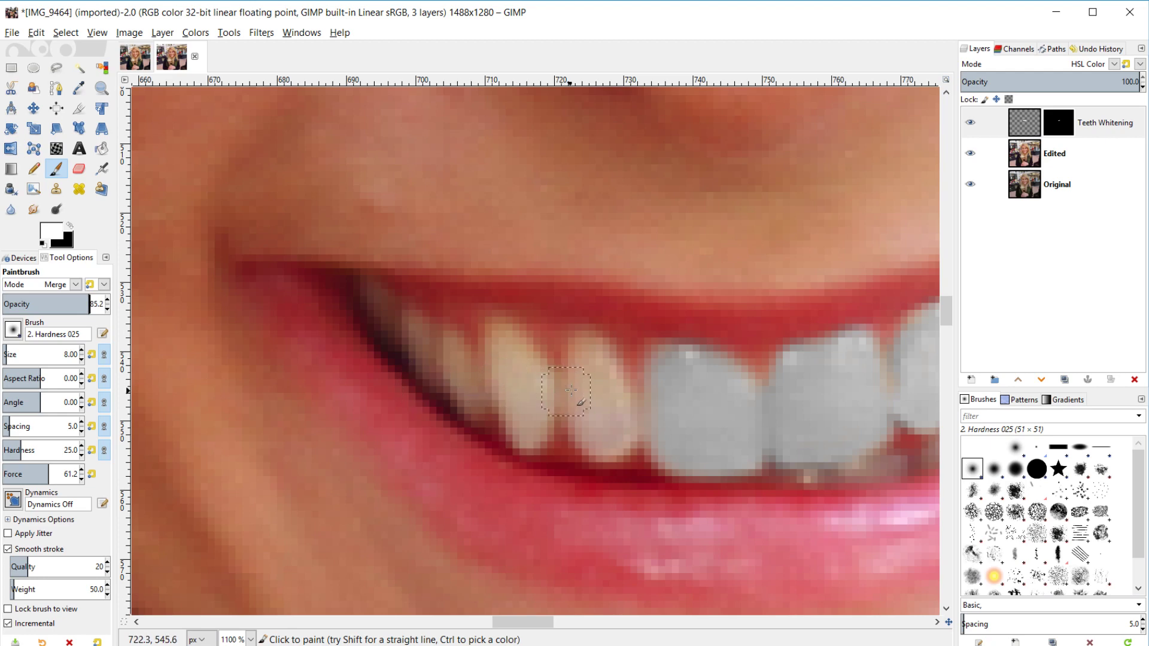
pyautogui.moveTo(571, 390); pyautogui.dragTo(579, 356)
pyautogui.moveTo(615, 391)
pyautogui.mouseDown()
pyautogui.moveTo(567, 412)
pyautogui.moveTo(613, 441)
pyautogui.moveTo(629, 431)
pyautogui.moveTo(563, 413)
pyautogui.mouseUp()
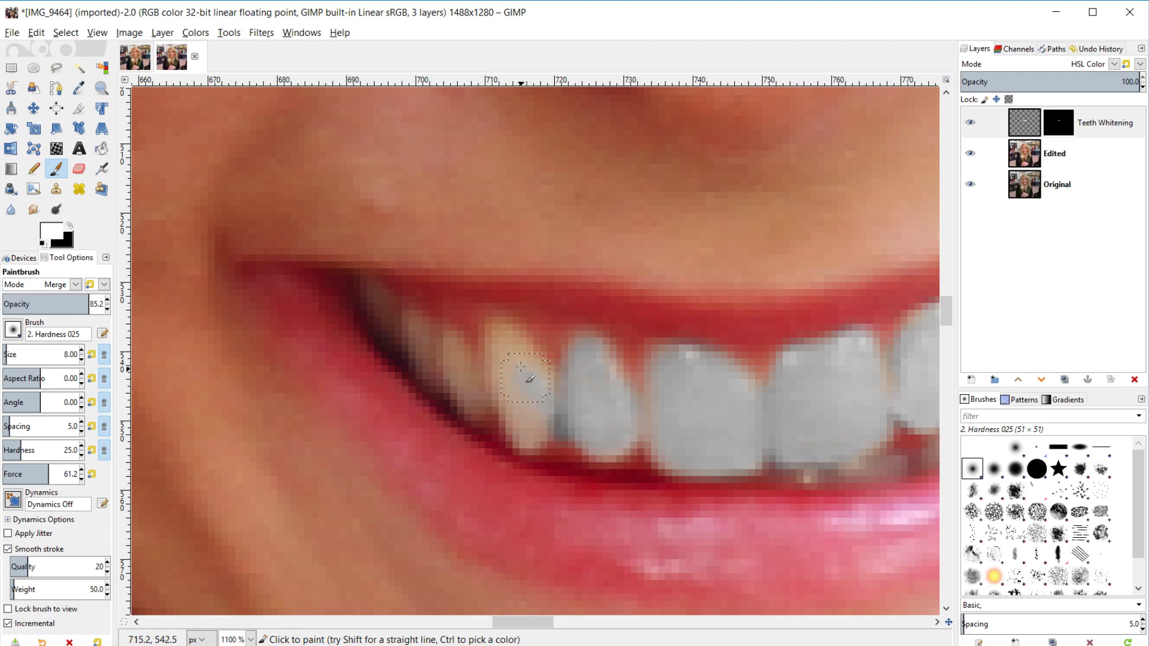
pyautogui.moveTo(514, 357); pyautogui.dragTo(516, 384)
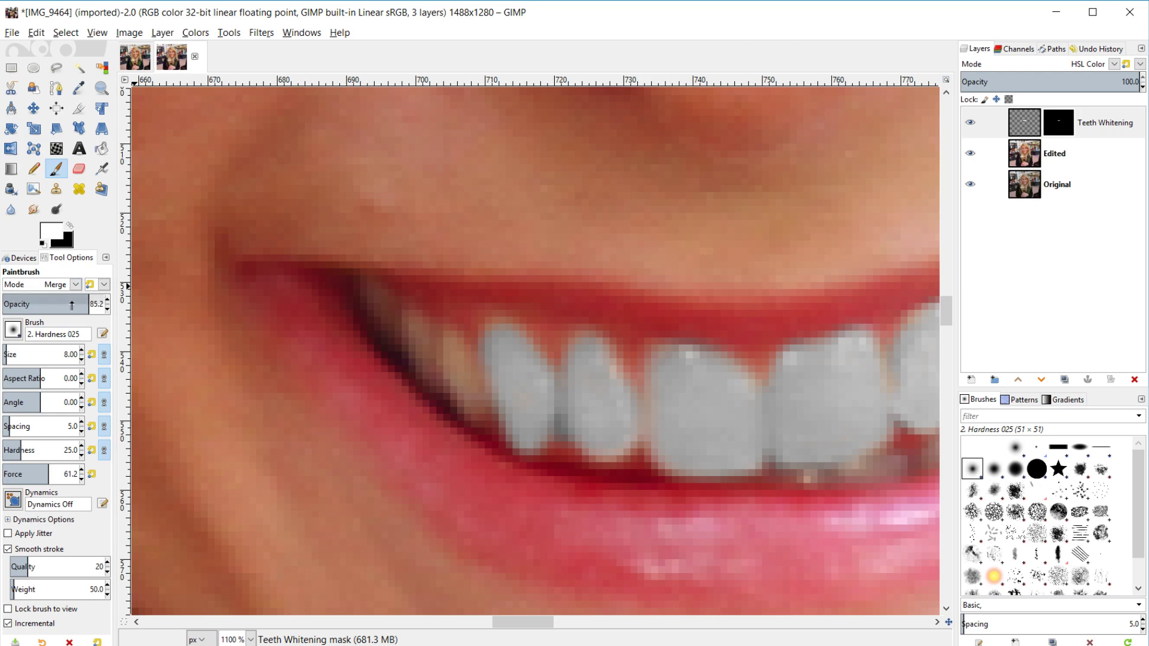
# - Whiten the two narrow, darker teeth farther left at brush opacity 54.3, reducing the brush size to 7 and 5
pyautogui.moveTo(73, 304); pyautogui.dragTo(58, 304)
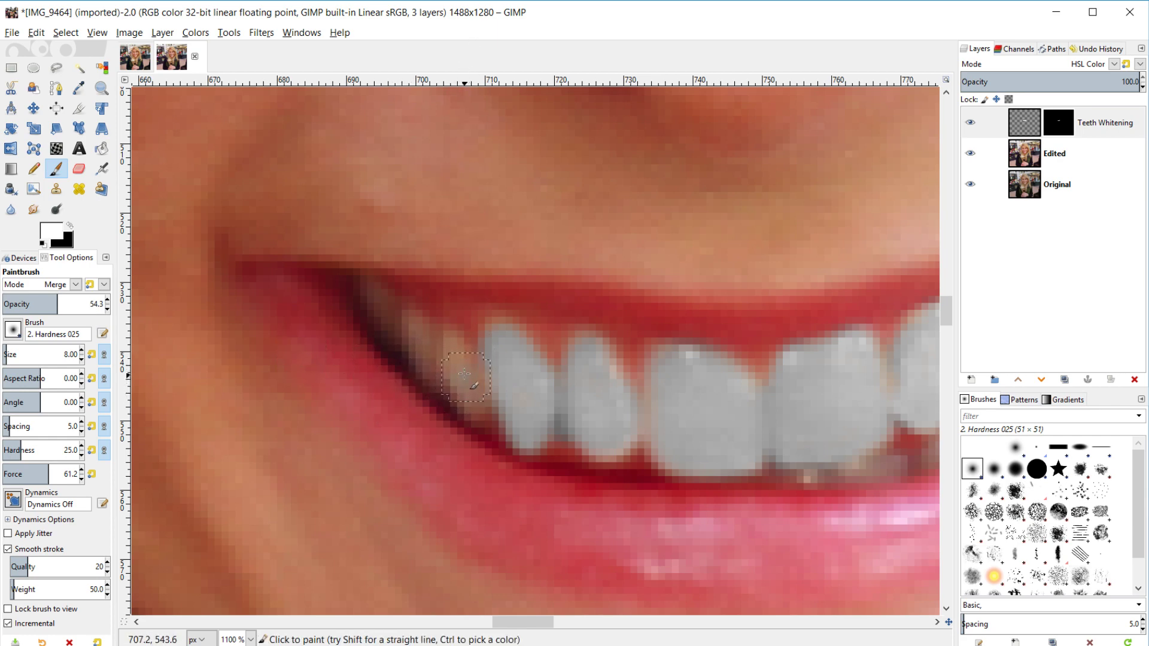
pyautogui.moveTo(450, 367)
pyautogui.mouseDown()
pyautogui.moveTo(469, 362)
pyautogui.moveTo(458, 365)
pyautogui.moveTo(455, 348)
pyautogui.mouseUp()
pyautogui.press('[')
pyautogui.press('[')
pyautogui.press('[')
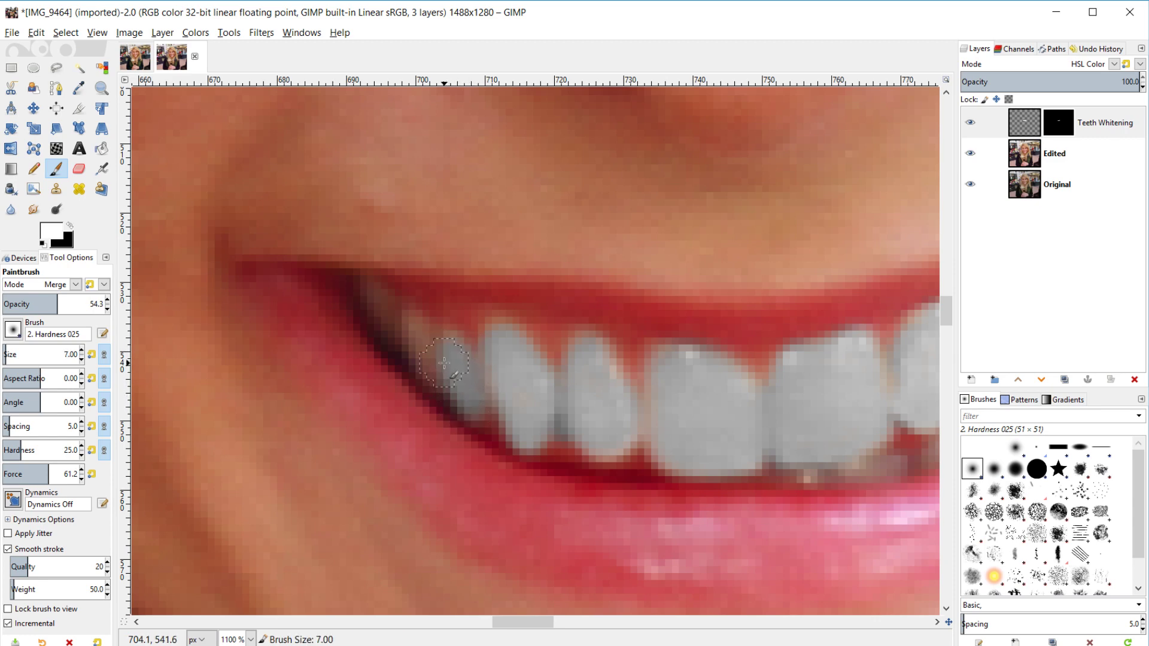
pyautogui.moveTo(425, 343)
pyautogui.mouseDown()
pyautogui.moveTo(425, 372)
pyautogui.moveTo(414, 344)
pyautogui.moveTo(423, 376)
pyautogui.moveTo(413, 341)
pyautogui.moveTo(423, 375)
pyautogui.moveTo(430, 347)
pyautogui.moveTo(411, 317)
pyautogui.moveTo(424, 371)
pyautogui.moveTo(420, 349)
pyautogui.mouseUp()
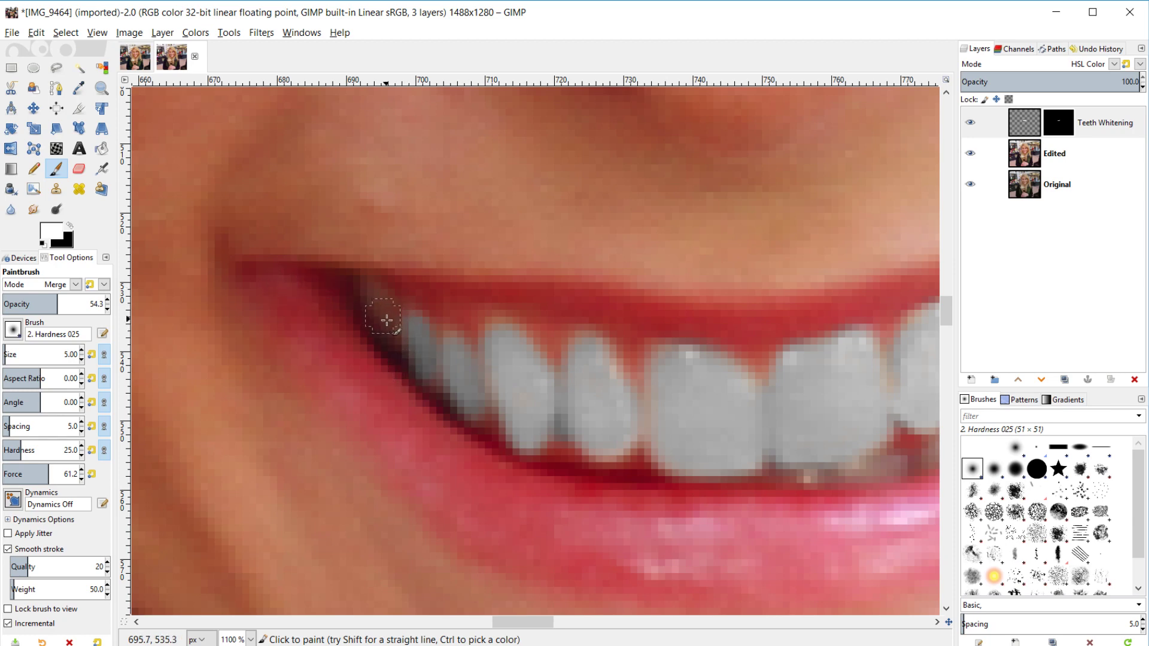
# - Whiten the last dark tooth by the left mouth corner with the brush at size 4 and opacity 40.7
pyautogui.press('[')
pyautogui.moveTo(57, 302); pyautogui.dragTo(44, 302)
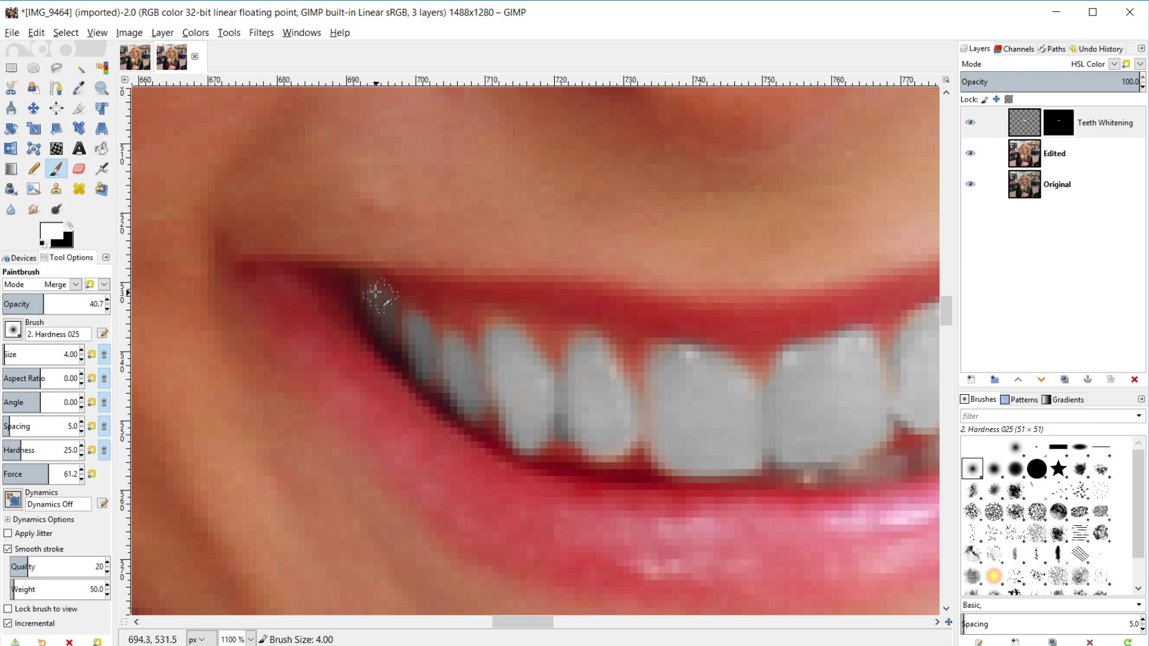
pyautogui.moveTo(375, 293)
pyautogui.mouseDown()
pyautogui.moveTo(393, 332)
pyautogui.moveTo(398, 310)
pyautogui.moveTo(400, 337)
pyautogui.mouseUp()
pyautogui.moveTo(433, 399); pyautogui.dragTo(439, 337)
pyautogui.keyDown('ctrl'); pyautogui.scroll(-2, 687, 541); pyautogui.keyUp('ctrl')
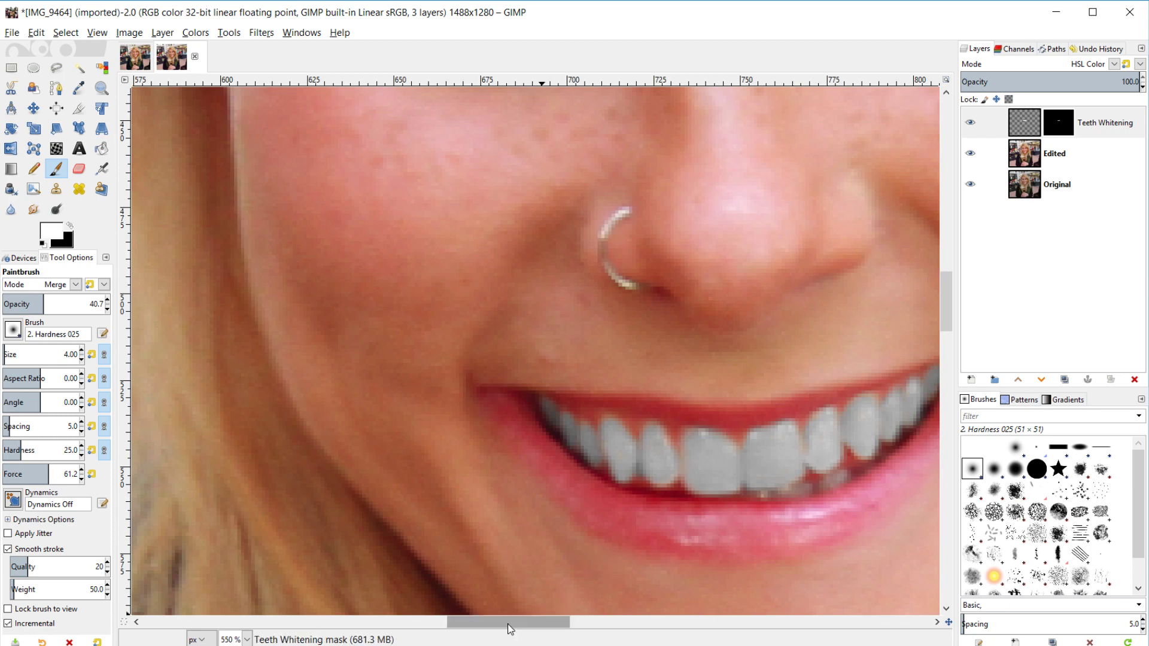
# - Examine the edges of the whitened teeth up close across the whole smile, from one mouth corner to the other
pyautogui.hscroll(5, 557, 623)
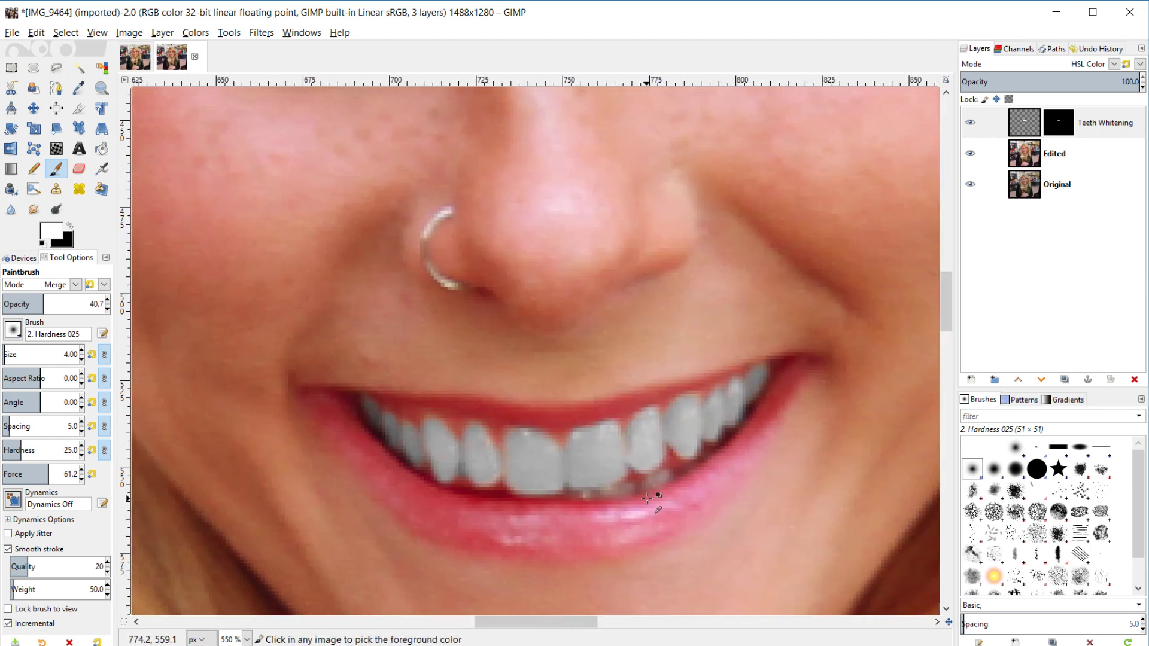
pyautogui.keyDown('ctrl'); pyautogui.scroll(1, 606, 512); pyautogui.keyUp('ctrl')
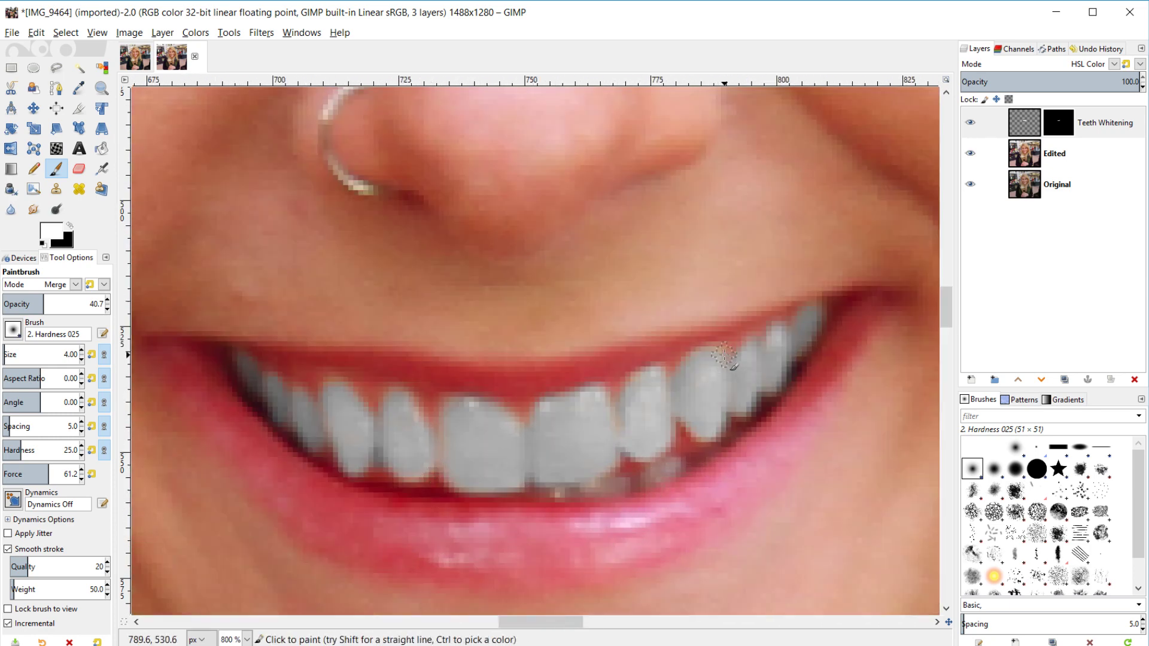
pyautogui.keyDown('ctrl'); pyautogui.scroll(4, 725, 353); pyautogui.keyUp('ctrl')
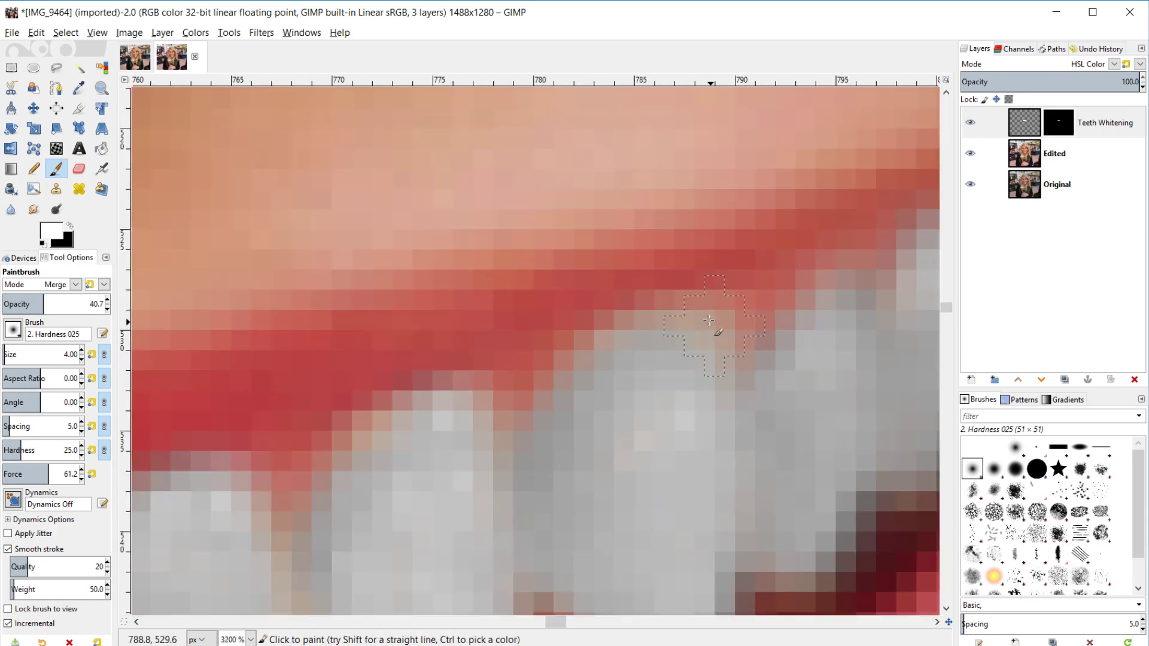
pyautogui.keyDown('ctrl'); pyautogui.scroll(-3, 657, 506); pyautogui.keyUp('ctrl')
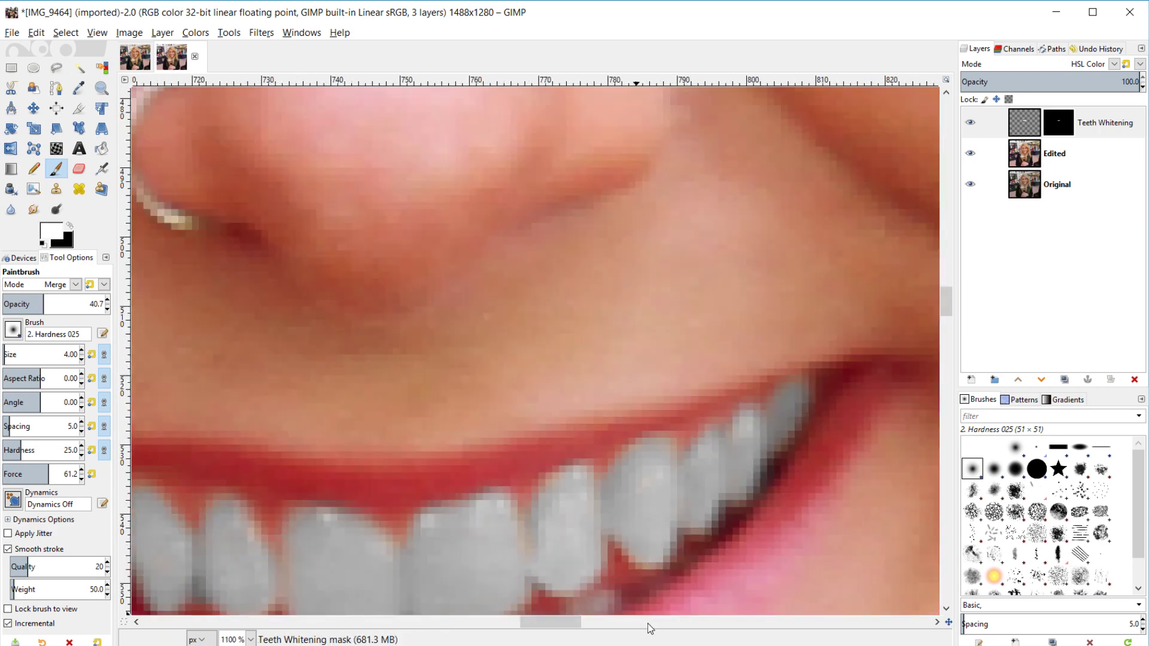
pyautogui.moveTo(563, 624); pyautogui.dragTo(537, 624)
pyautogui.keyDown('ctrl'); pyautogui.scroll(2, 454, 511); pyautogui.keyUp('ctrl')
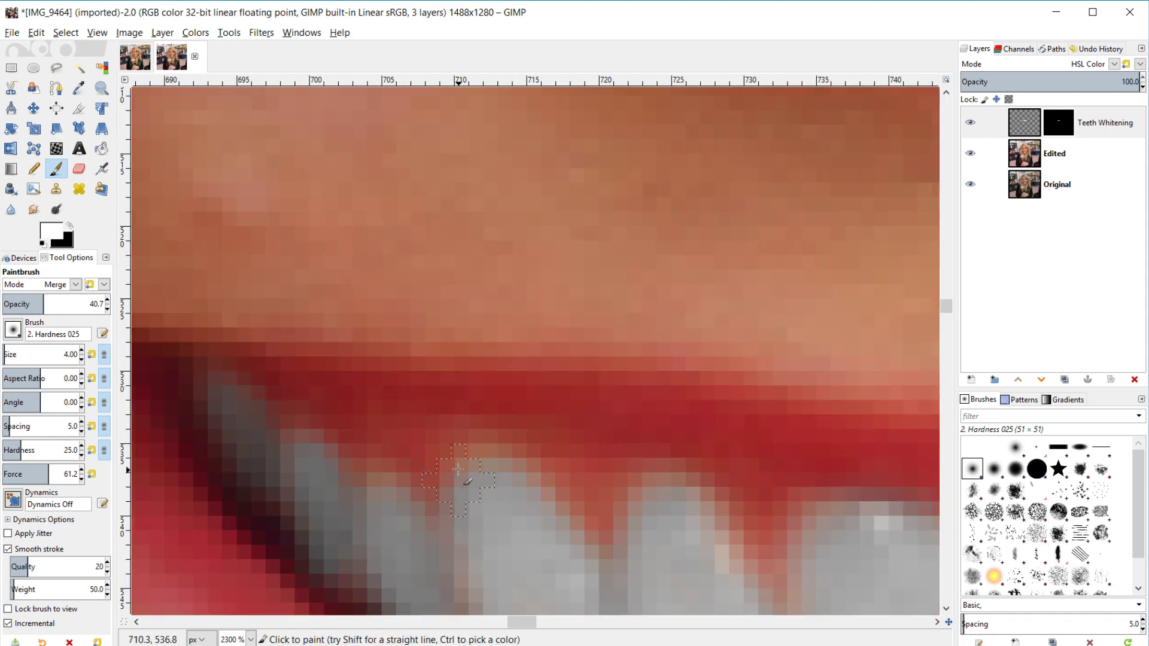
pyautogui.keyDown('ctrl'); pyautogui.scroll(-1, 798, 379); pyautogui.keyUp('ctrl')
pyautogui.keyDown('ctrl'); pyautogui.scroll(-3, 798, 378); pyautogui.keyUp('ctrl')
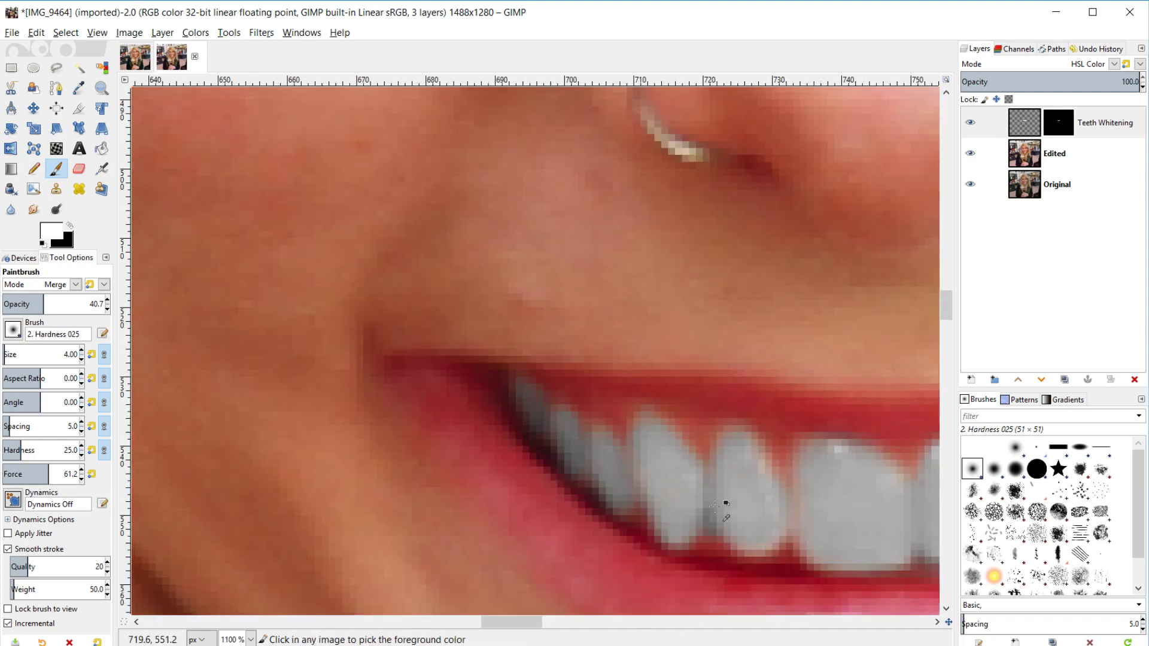
pyautogui.moveTo(553, 622); pyautogui.dragTo(594, 623)
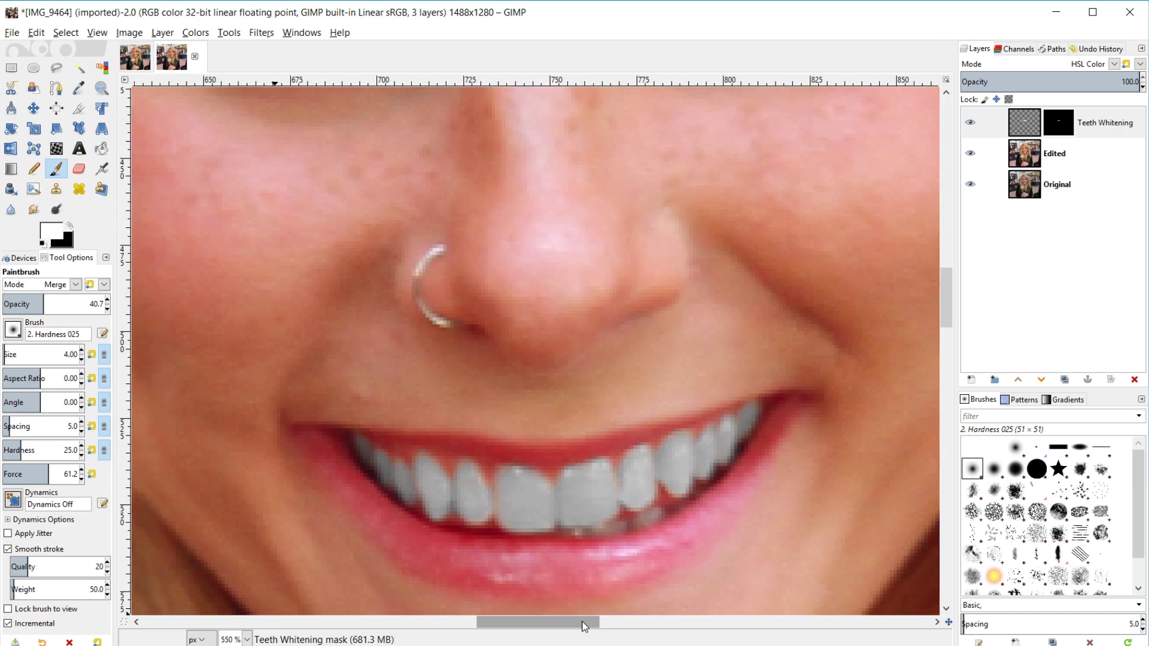
# - Lower the Teeth Whitening layer's opacity to 41.4
pyautogui.click(1025, 123)
pyautogui.moveTo(1101, 83); pyautogui.dragTo(1034, 82)
pyautogui.click(1047, 126)
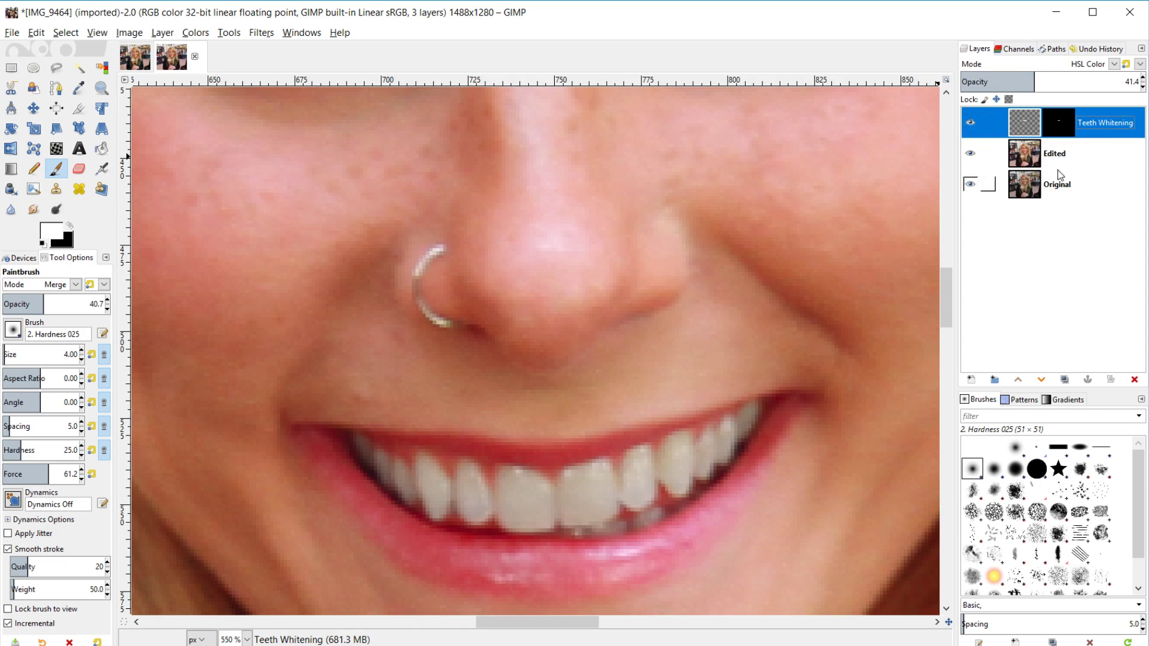
# - Duplicate the Teeth Whitening layer and set the copy's blend mode to HSV Saturation
pyautogui.click(1064, 379)
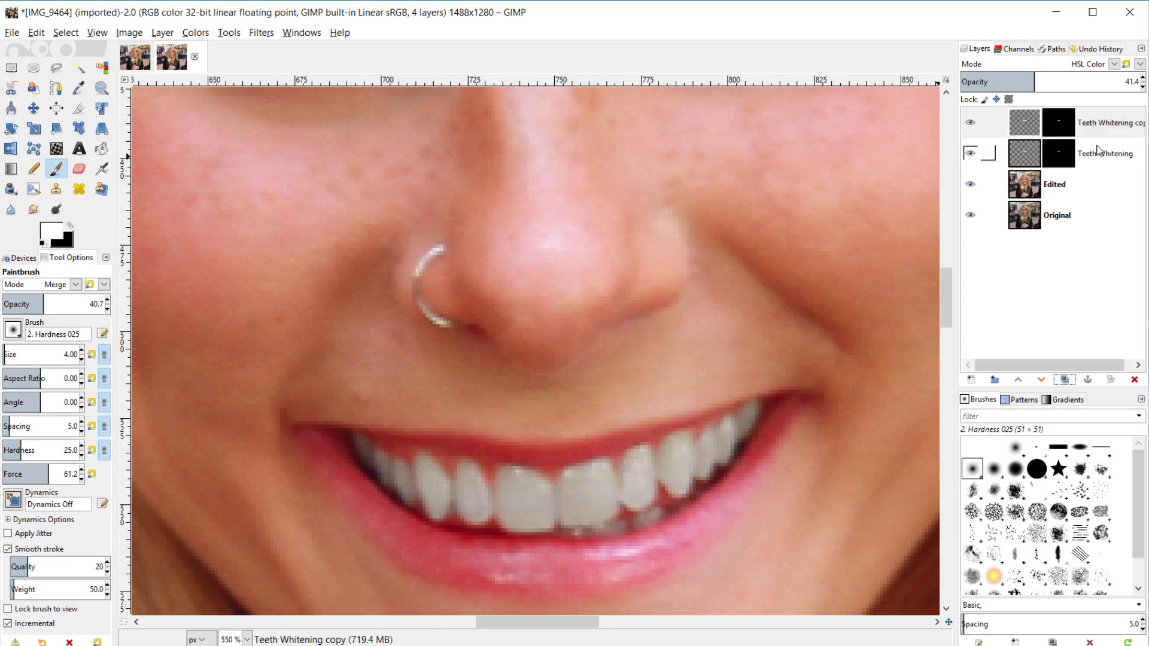
pyautogui.click(1031, 123)
pyautogui.click(1113, 64)
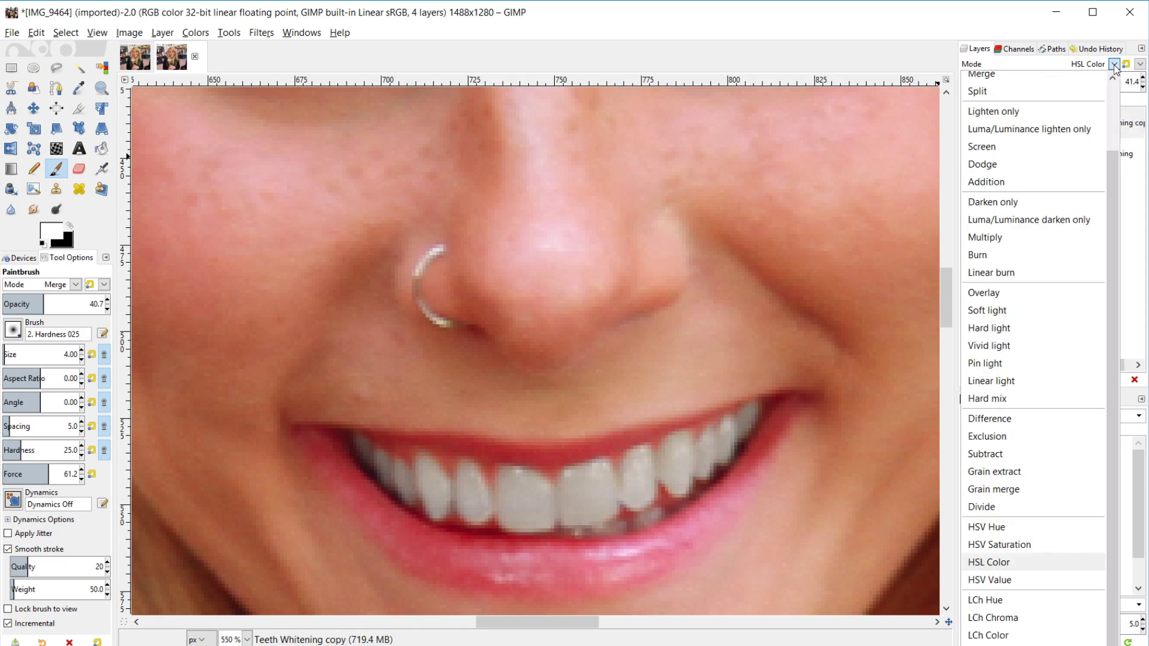
pyautogui.click(1018, 542)
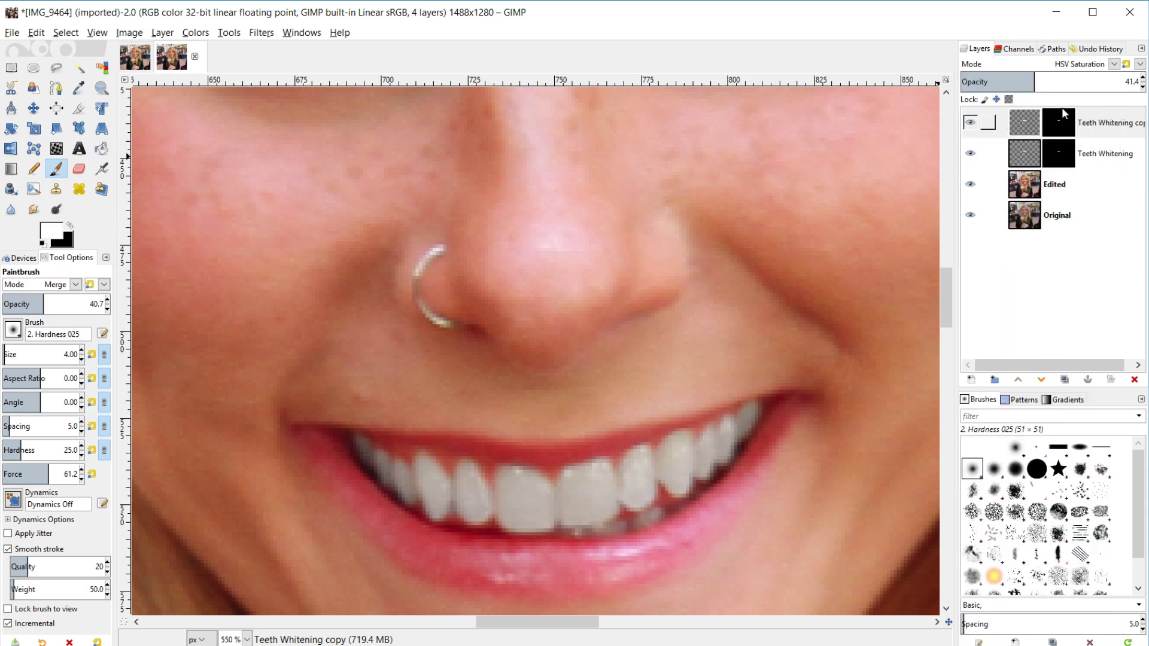
# - Set the opacity of the Teeth Whitening layer to 33.0 and of its copy to 33.3
pyautogui.click(1032, 149)
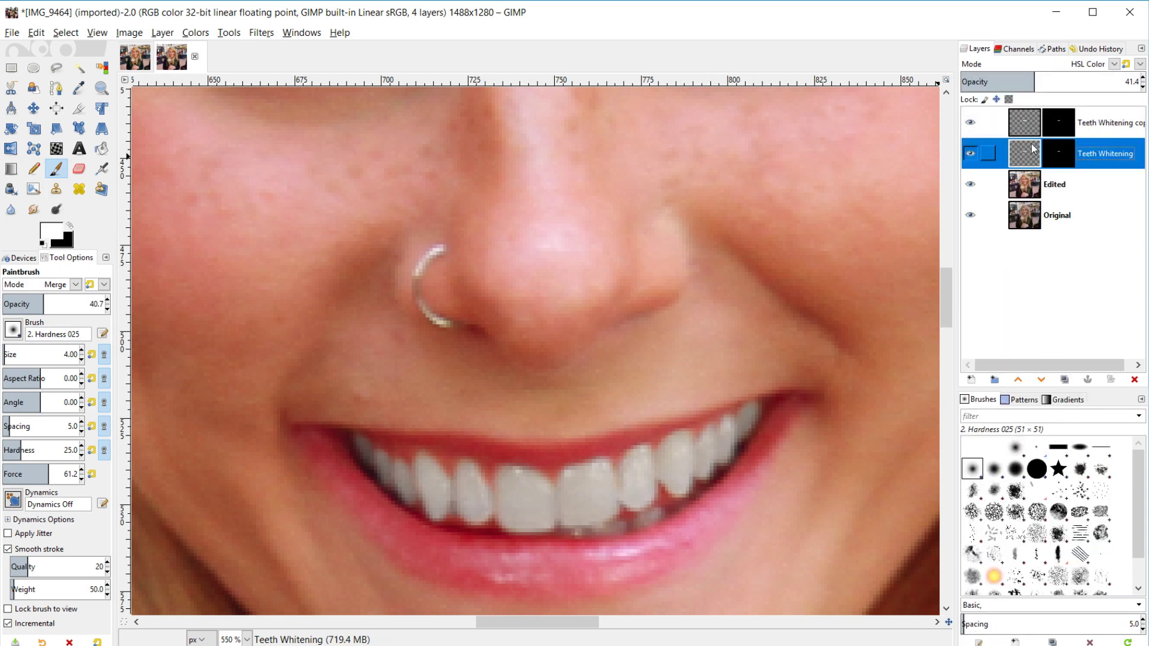
pyautogui.click(1019, 78)
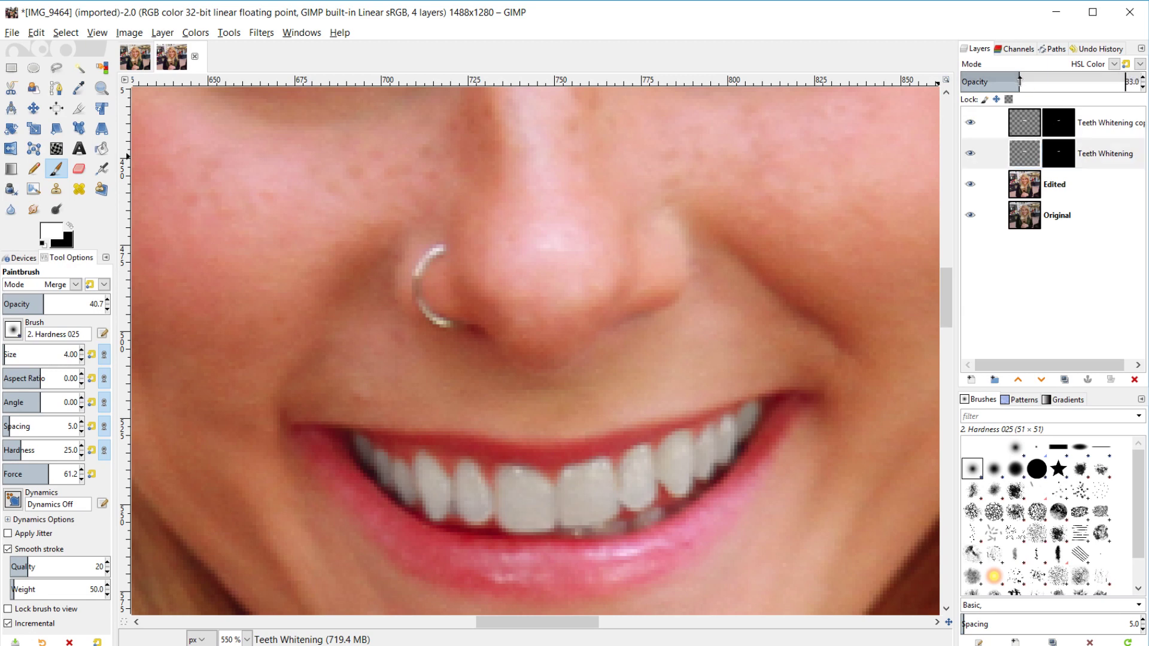
pyautogui.click(1024, 122)
pyautogui.click(1026, 79)
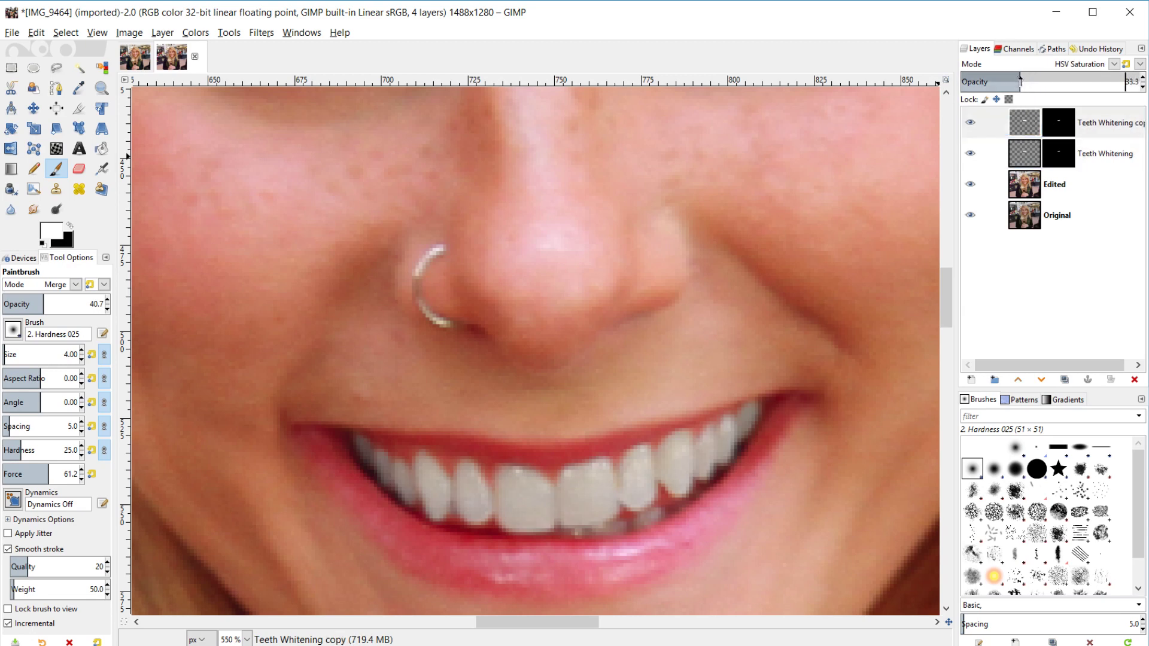
# - Compare the smile with the Edited layer alone and set the opacity of the Teeth Whitening copy to 32.3 and of the Teeth Whitening layer to 24.6
pyautogui.keyDown('shift'); pyautogui.click(971, 185); pyautogui.keyUp('shift')
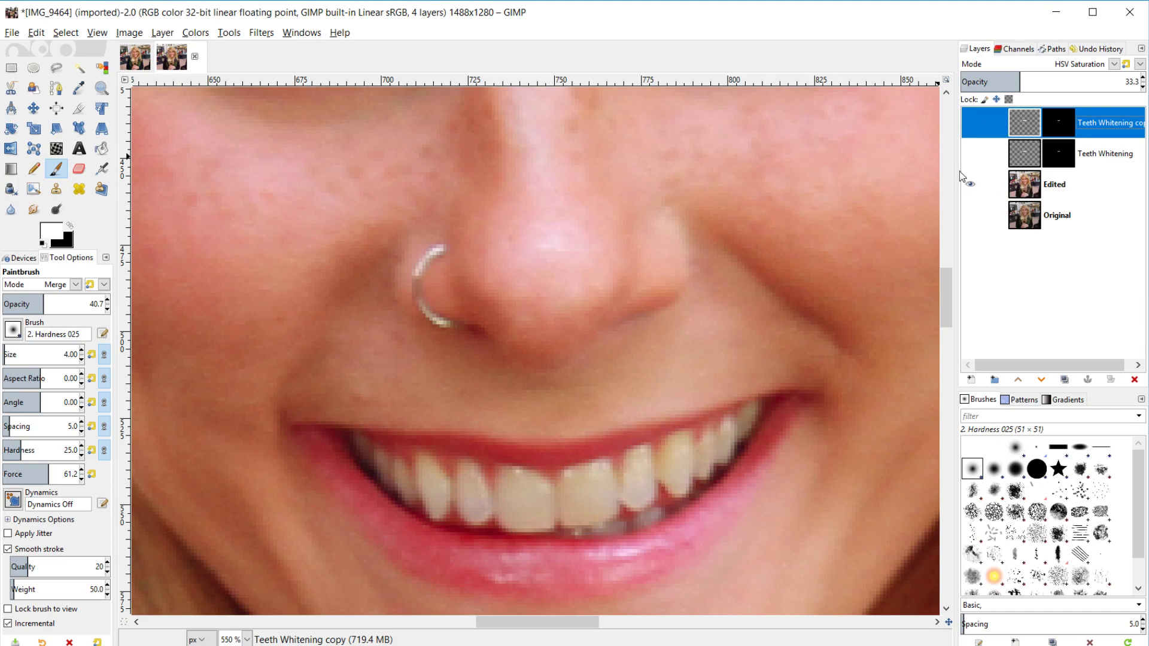
pyautogui.keyDown('shift'); pyautogui.click(971, 184); pyautogui.keyUp('shift')
pyautogui.scroll(-4, 758, 328)
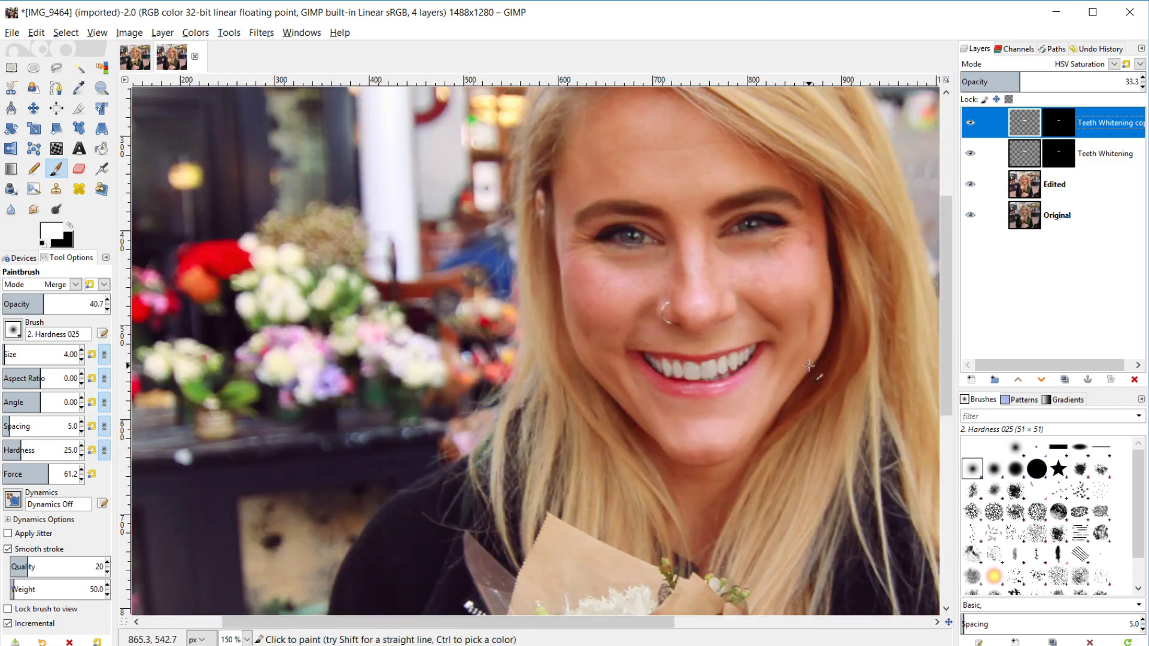
pyautogui.click(1018, 78)
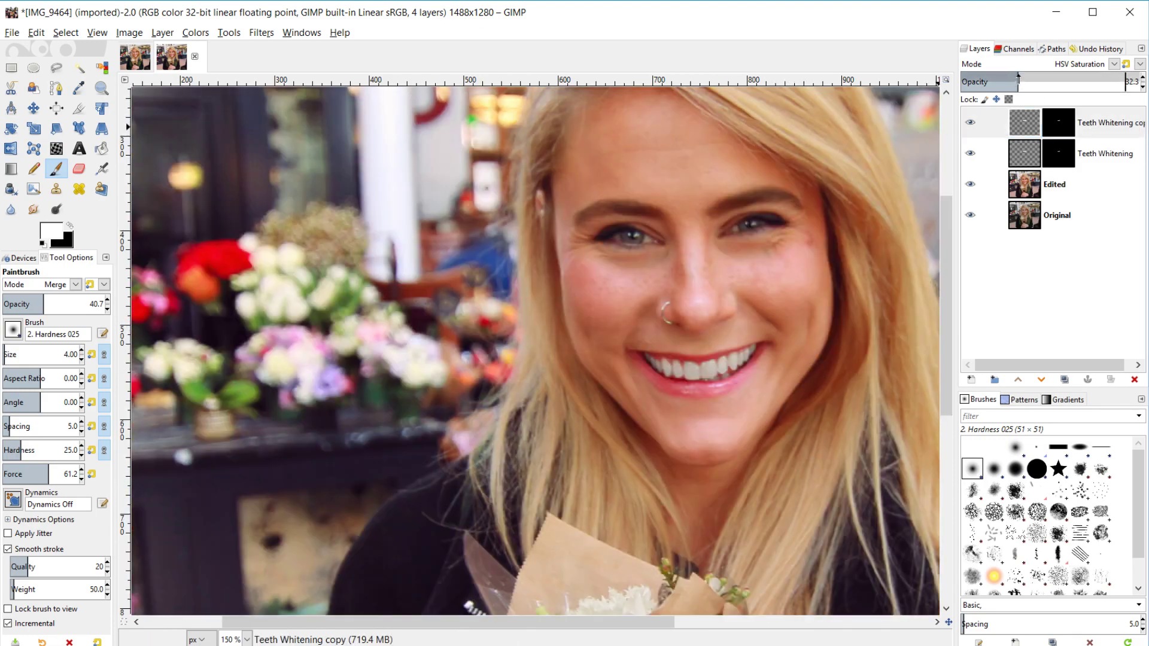
pyautogui.press('pagedown')
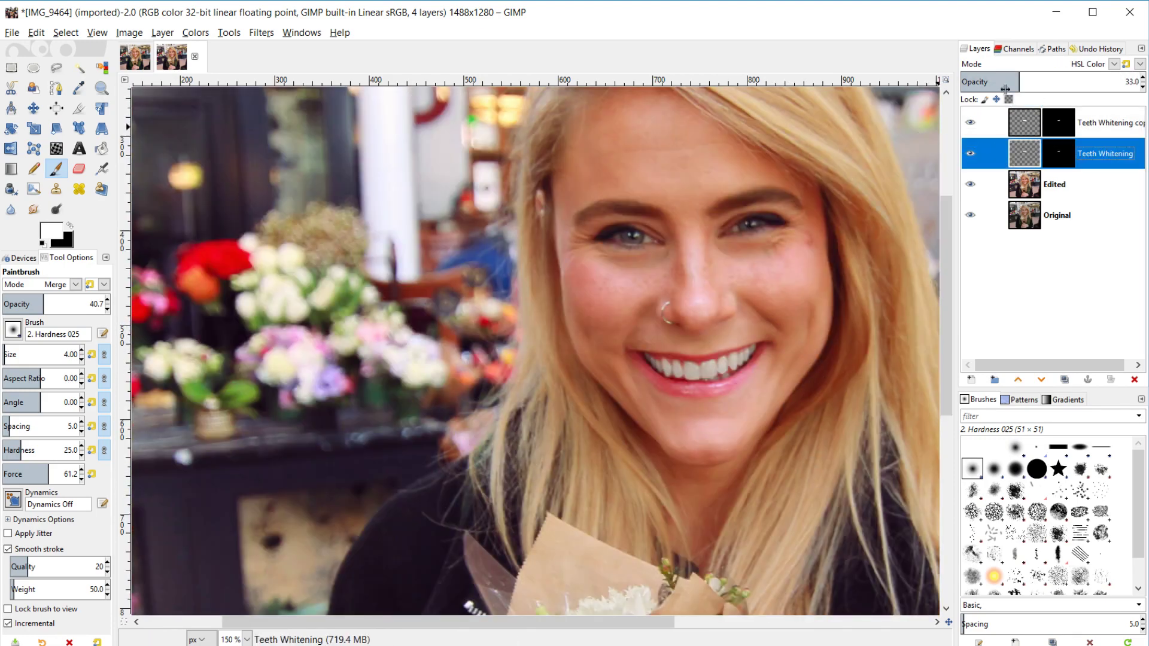
pyautogui.moveTo(1011, 77); pyautogui.dragTo(1005, 77)
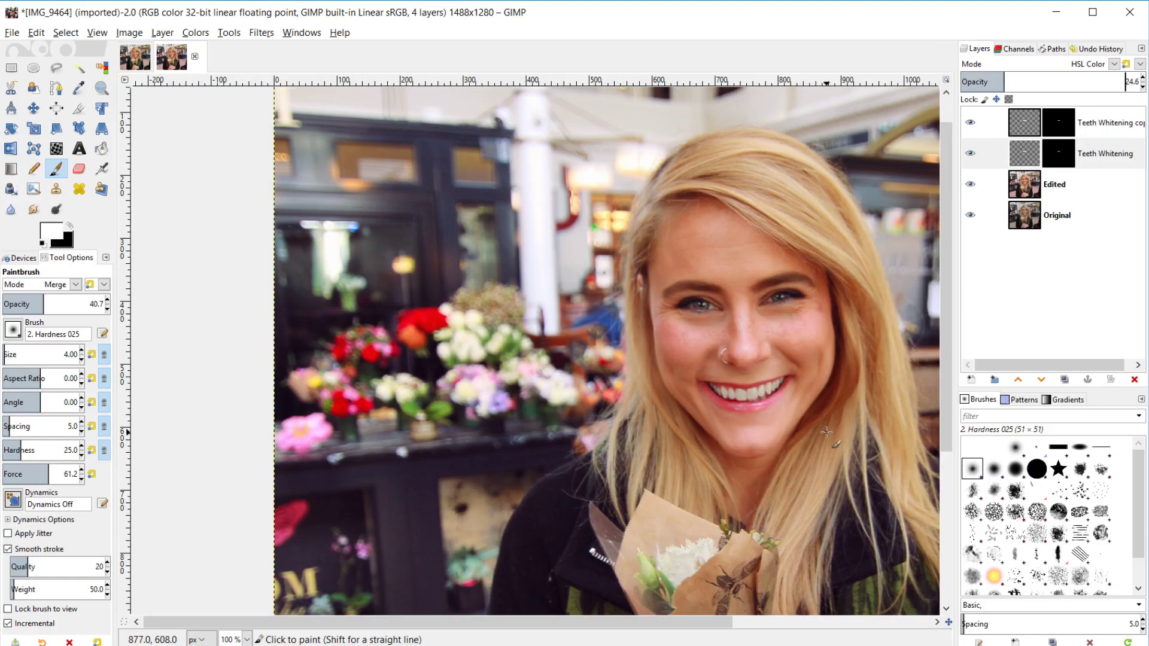
# - Judging the whole portrait, set the opacity of the Teeth Whitening copy to 31.2 and of the Teeth Whitening layer to 29.8
pyautogui.moveTo(687, 624); pyautogui.dragTo(748, 623)
pyautogui.scroll(-1, 654, 509)
pyautogui.scroll(-1, 656, 512)
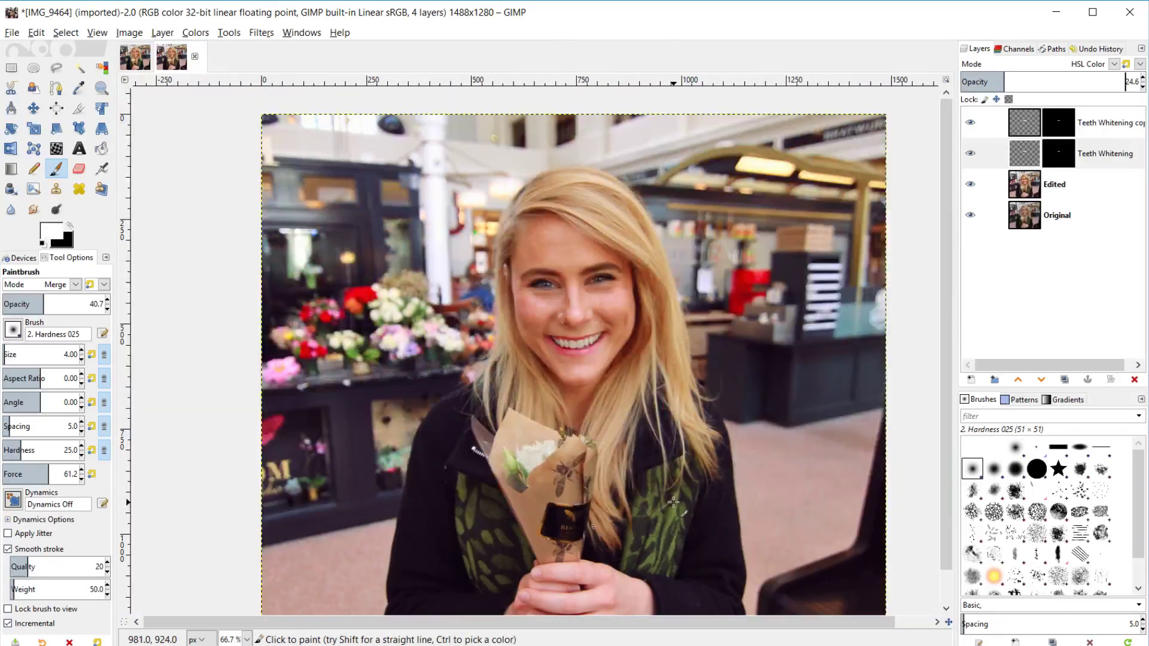
pyautogui.click(1089, 123)
pyautogui.click(1017, 76)
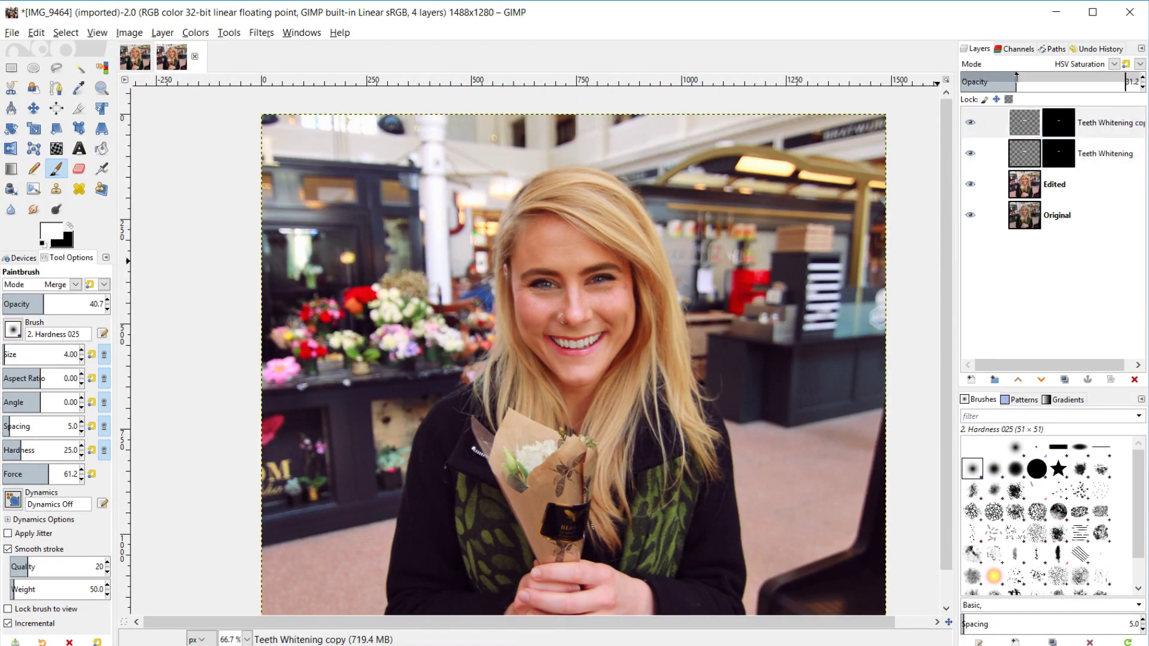
pyautogui.click(1026, 154)
pyautogui.moveTo(1009, 79); pyautogui.dragTo(1013, 78)
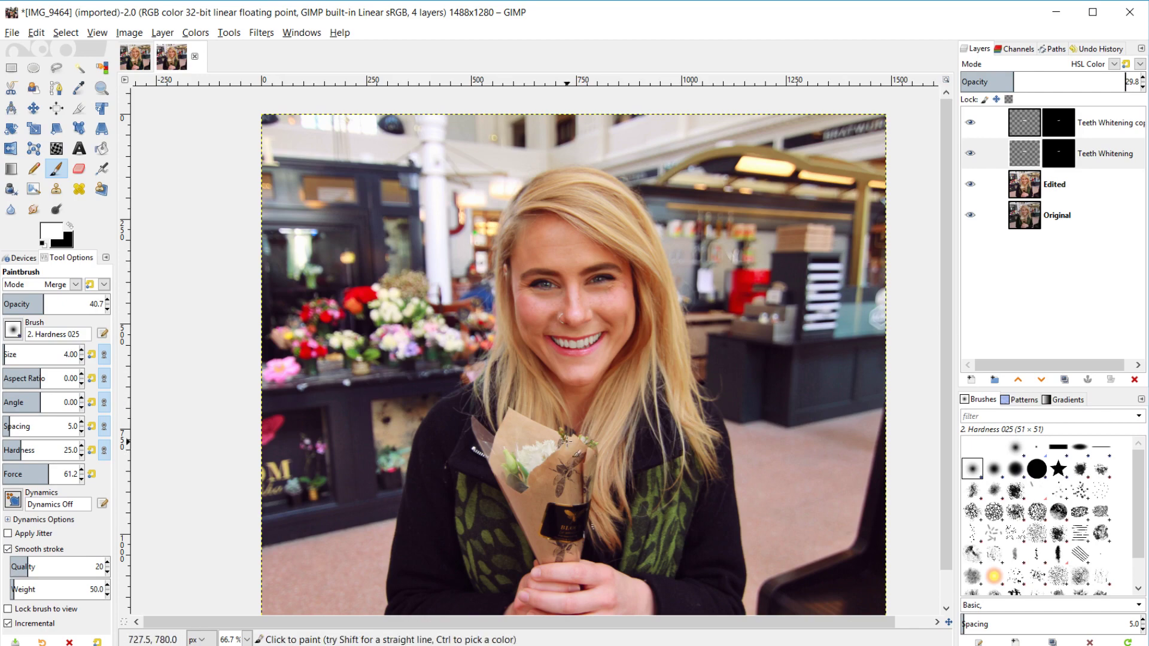
# - Create a new layer from the visible image at the top of the layer stack and hide all the other layers
pyautogui.scroll(-1, 759, 406)
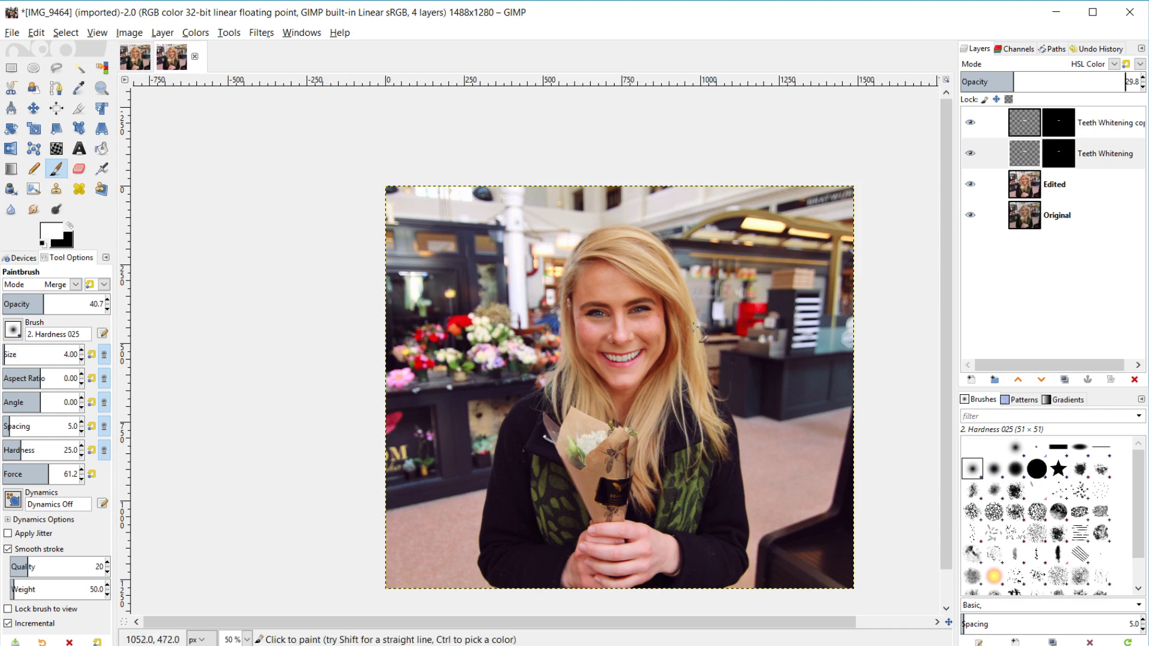
pyautogui.click(1037, 185)
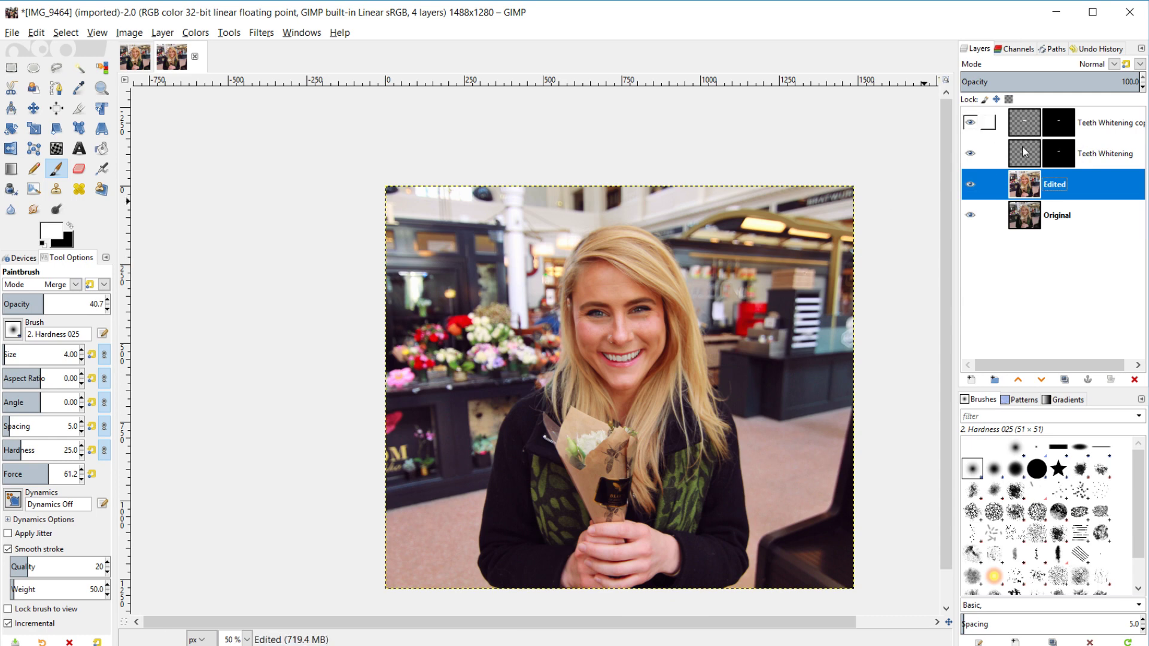
pyautogui.rightClick(1027, 129)
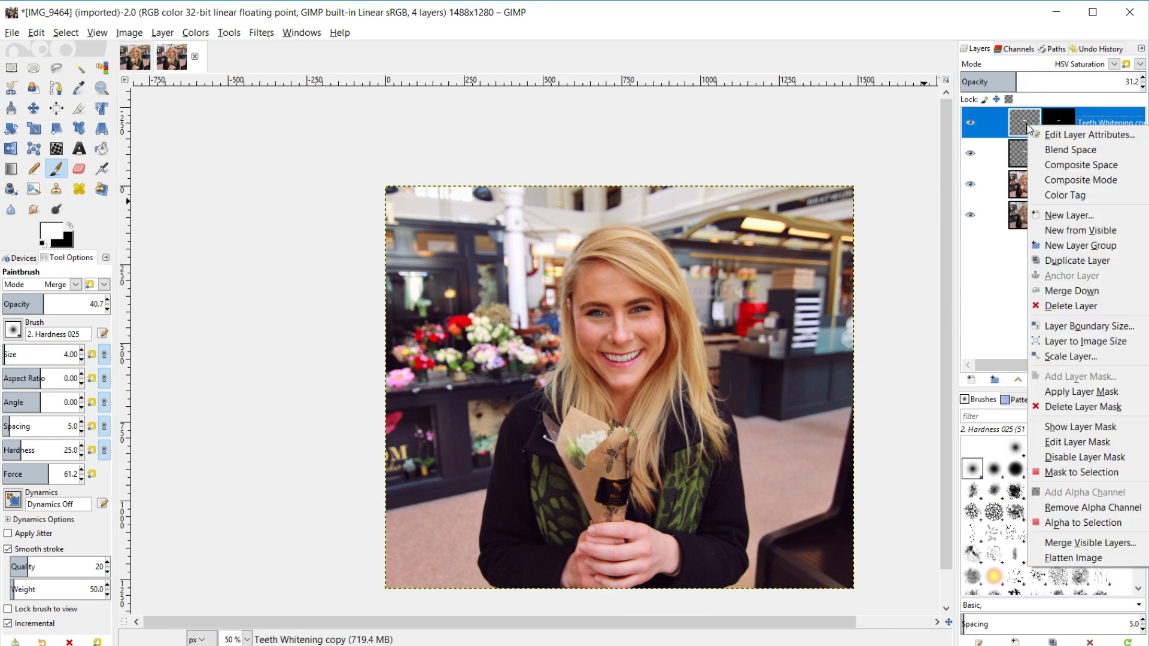
pyautogui.click(1016, 186)
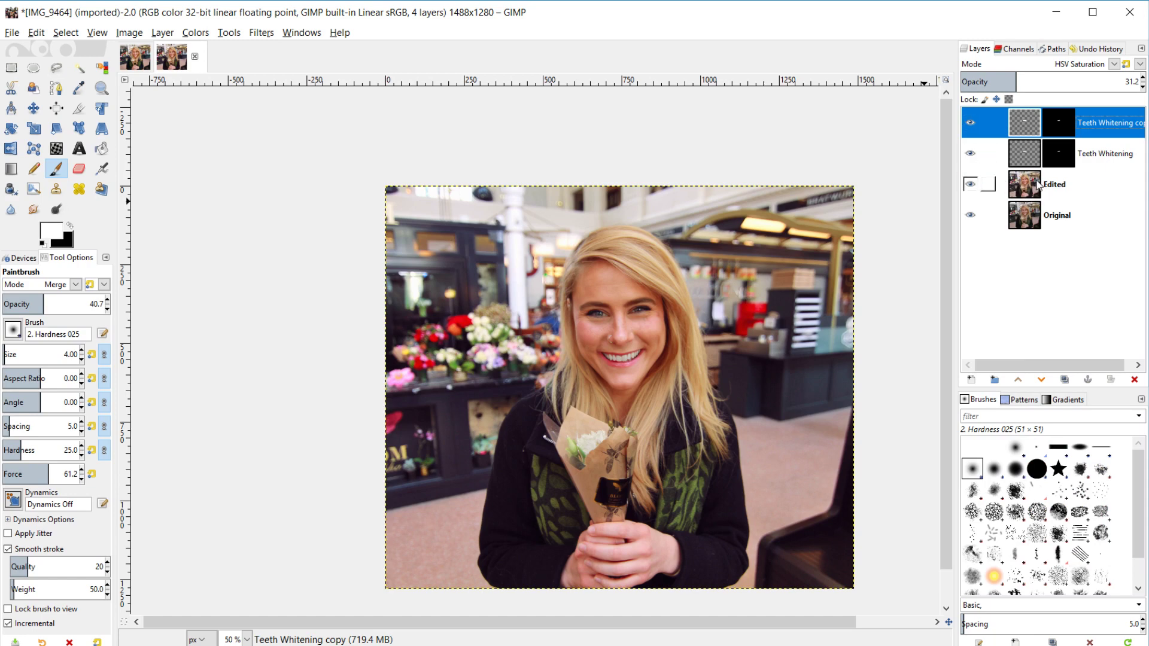
pyautogui.click(162, 32)
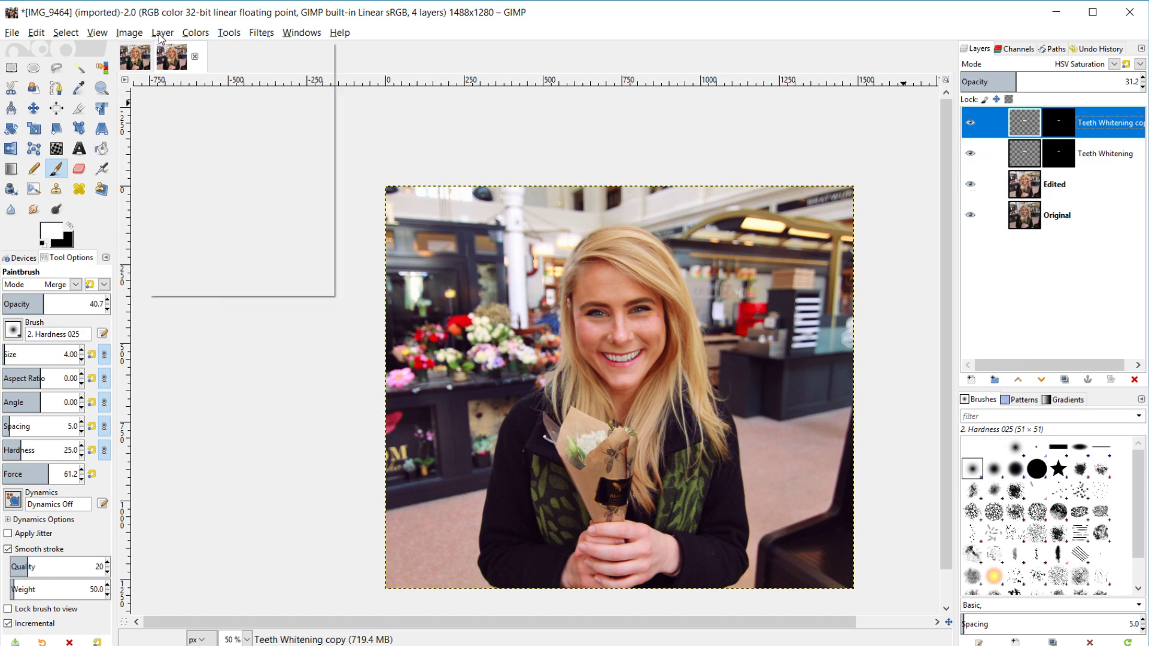
pyautogui.click(180, 61)
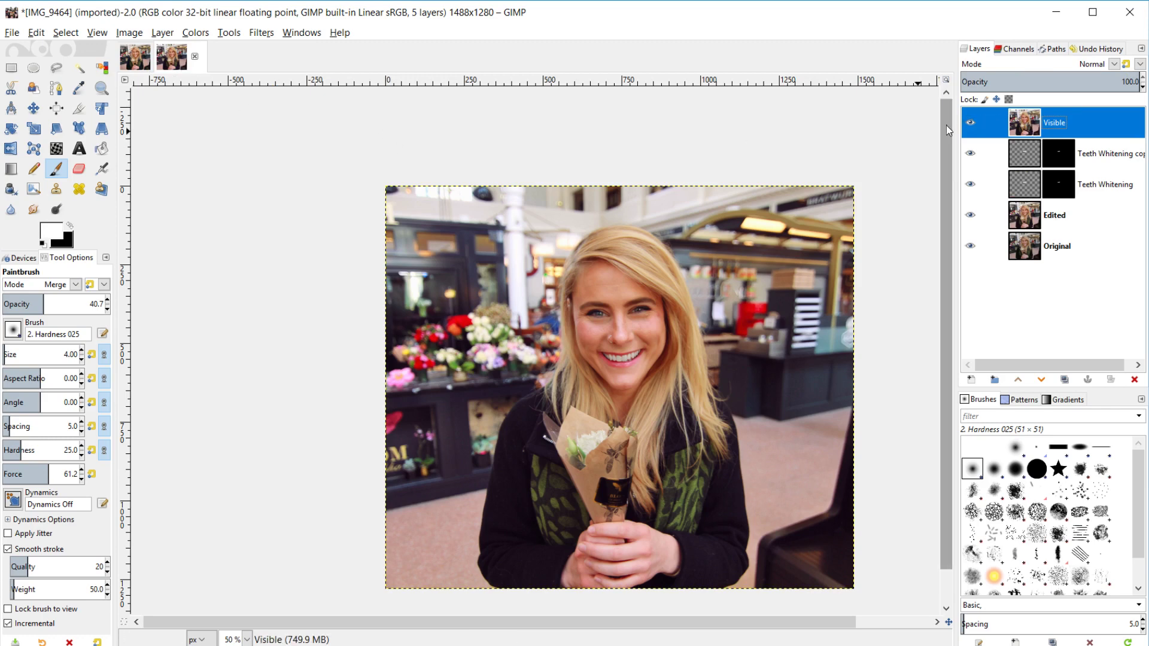
pyautogui.keyDown('shift'); pyautogui.click(969, 123); pyautogui.keyUp('shift')
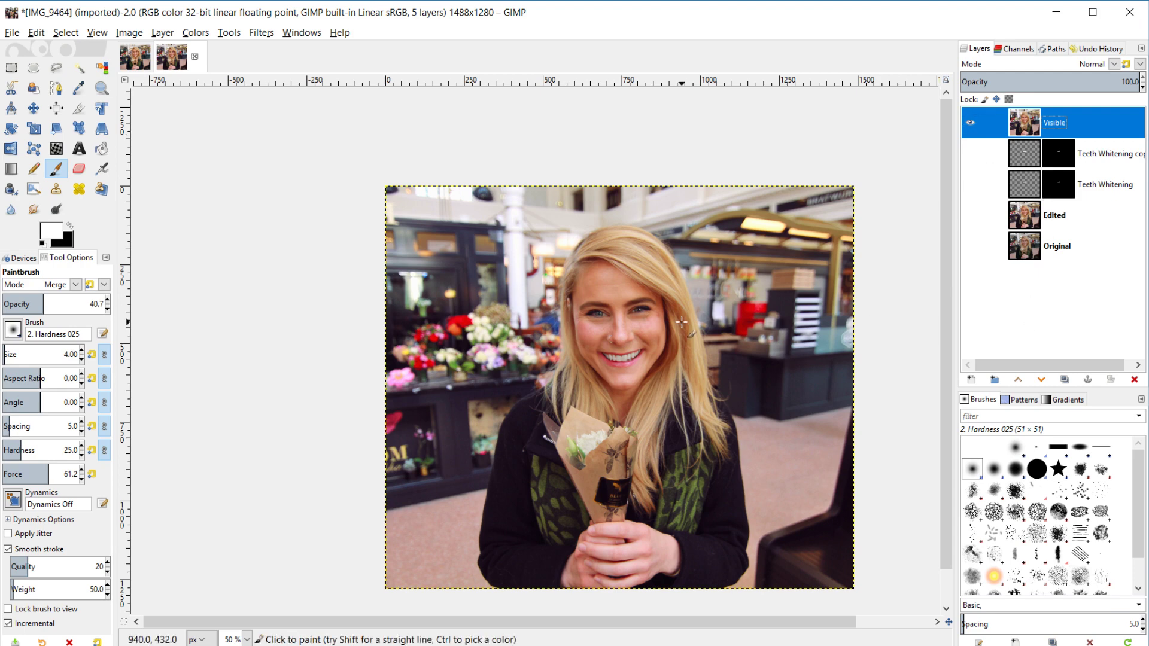
# - Sharpen the Visible layer with Sharpen (Unsharp Mask) at radius 3.000, amount 0.500 and threshold 0.000, and view the portrait at 100%
pyautogui.scroll(-1, 753, 411)
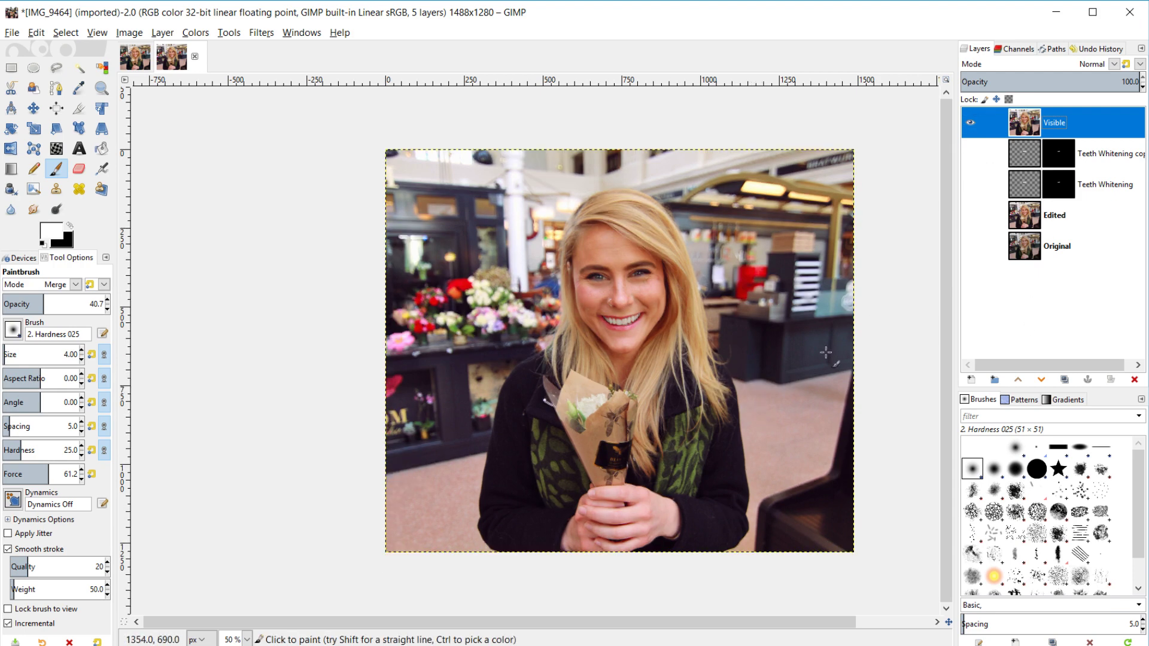
pyautogui.click(261, 33)
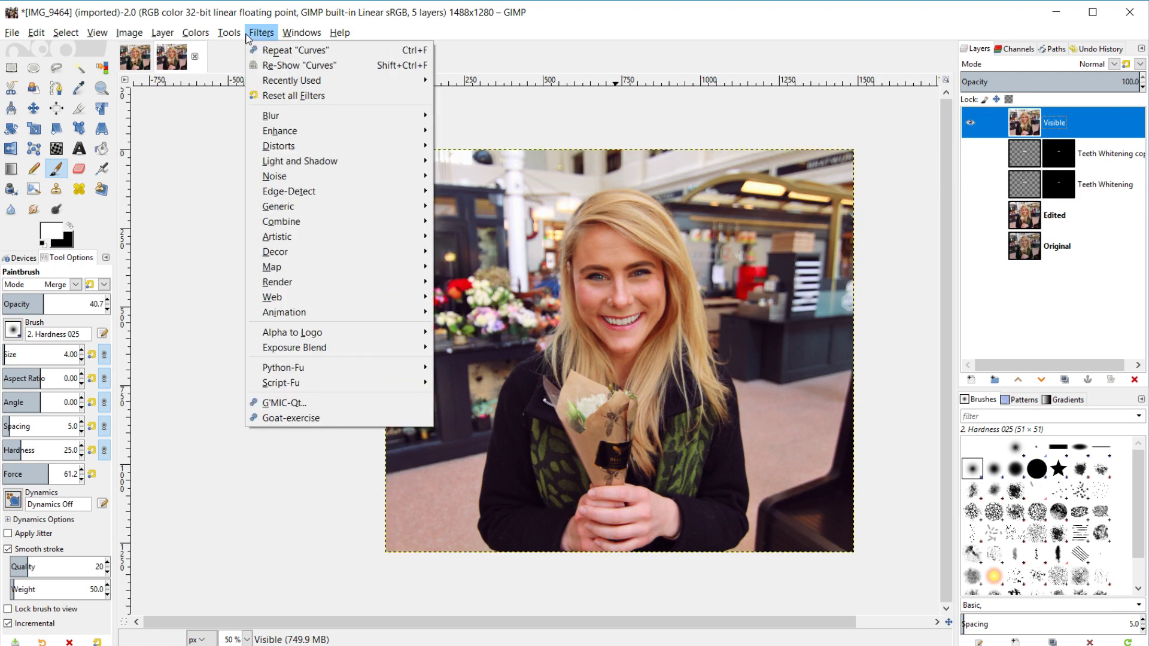
pyautogui.moveTo(318, 136)
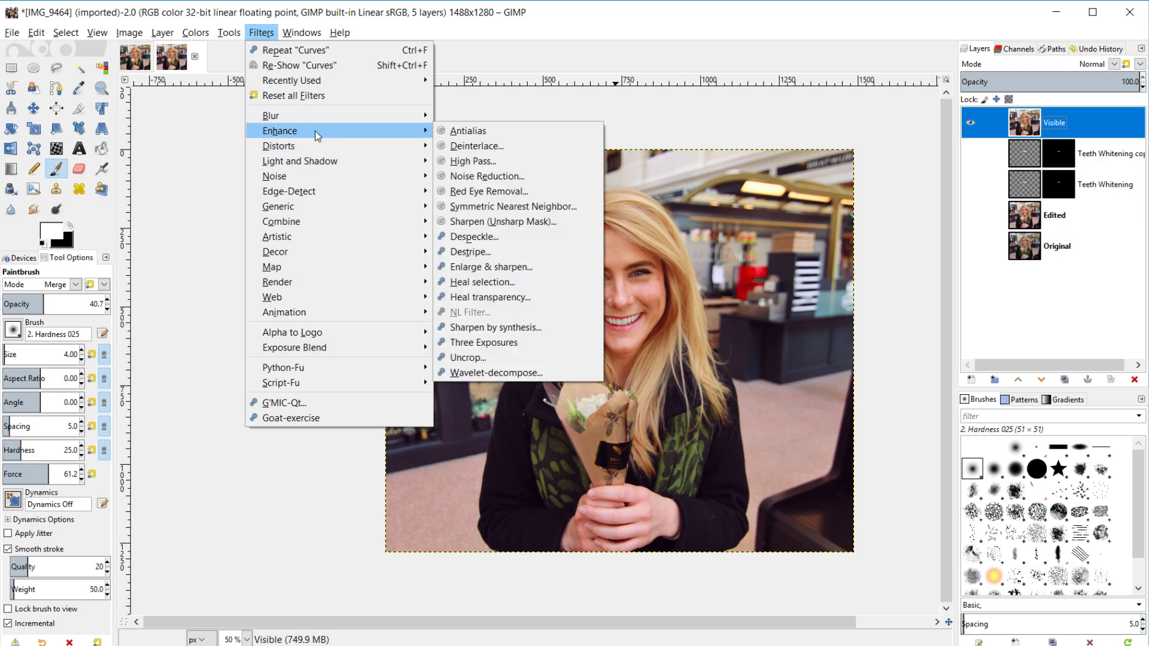
pyautogui.click(482, 223)
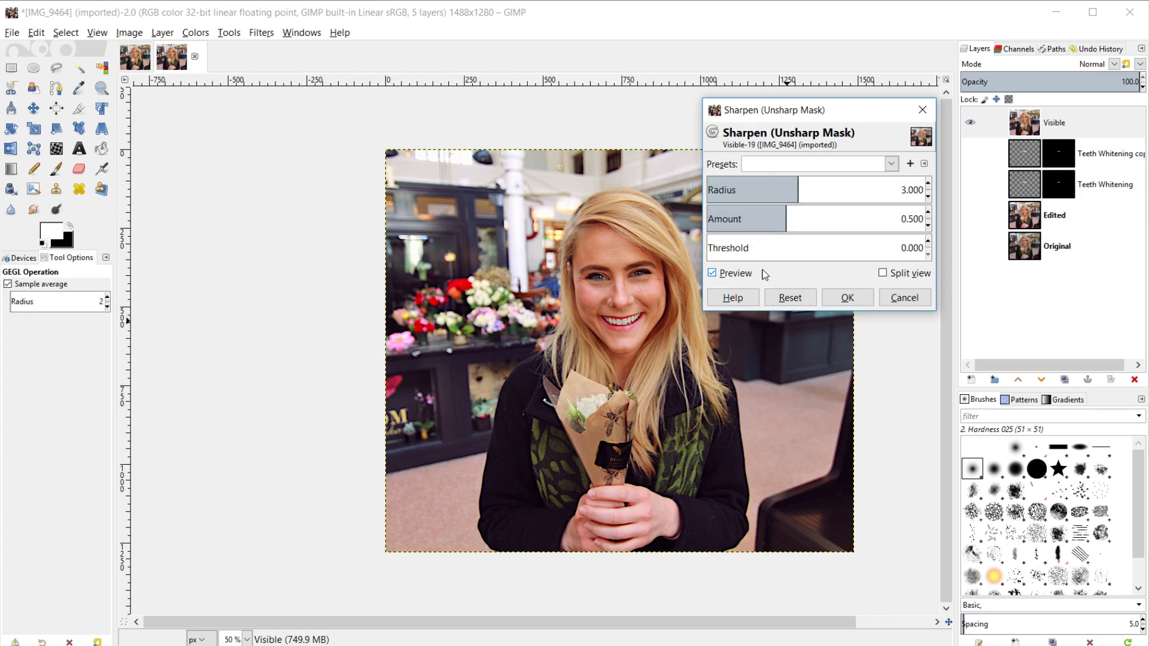
pyautogui.click(847, 297)
pyautogui.press('1')
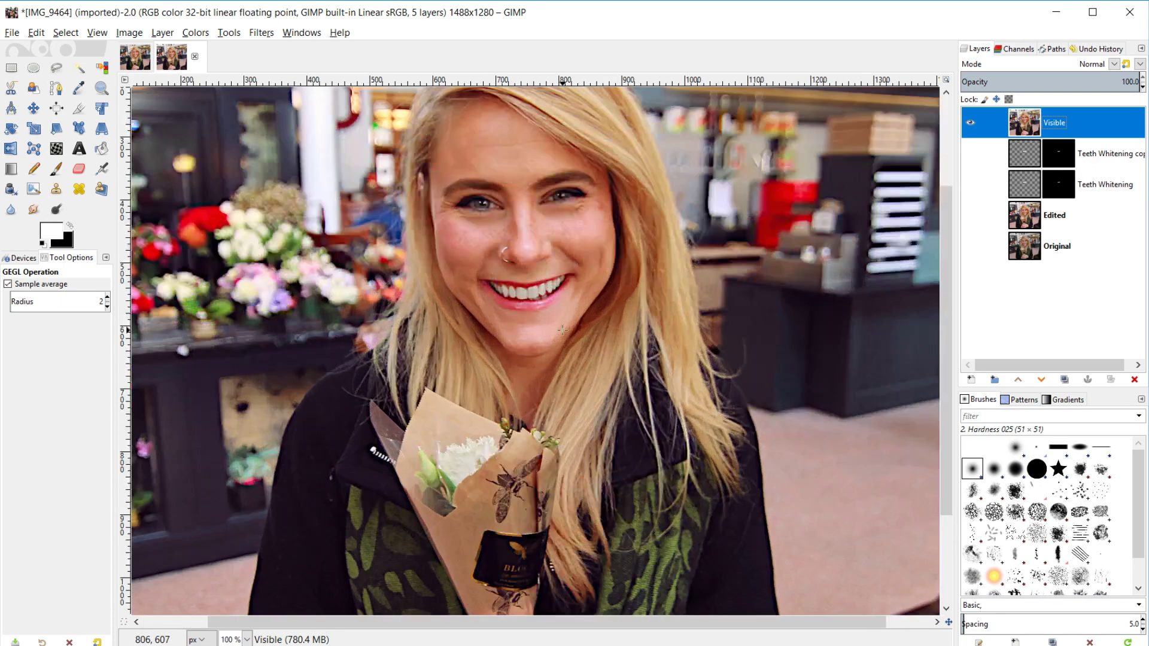
pyautogui.press('-')
pyautogui.press('-')
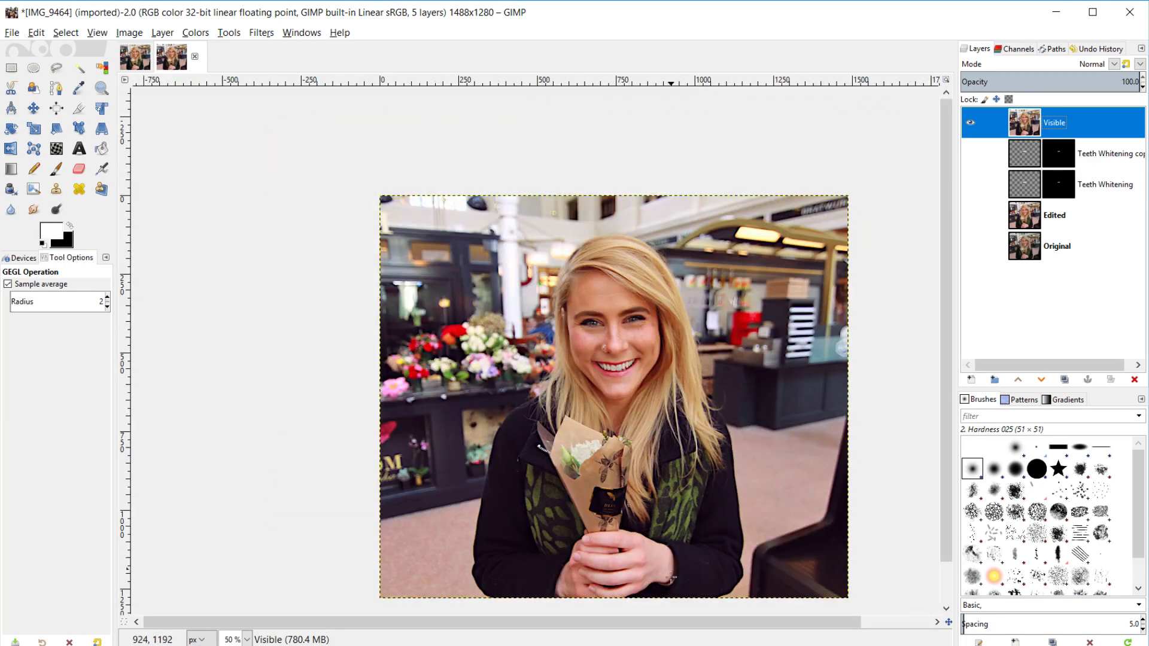
# - Create a new transparent layer named Vignette above the Visible layer, keeping the 1488 × 1280 px image size
pyautogui.scroll(-2, 681, 625)
pyautogui.scroll(-1, 688, 582)
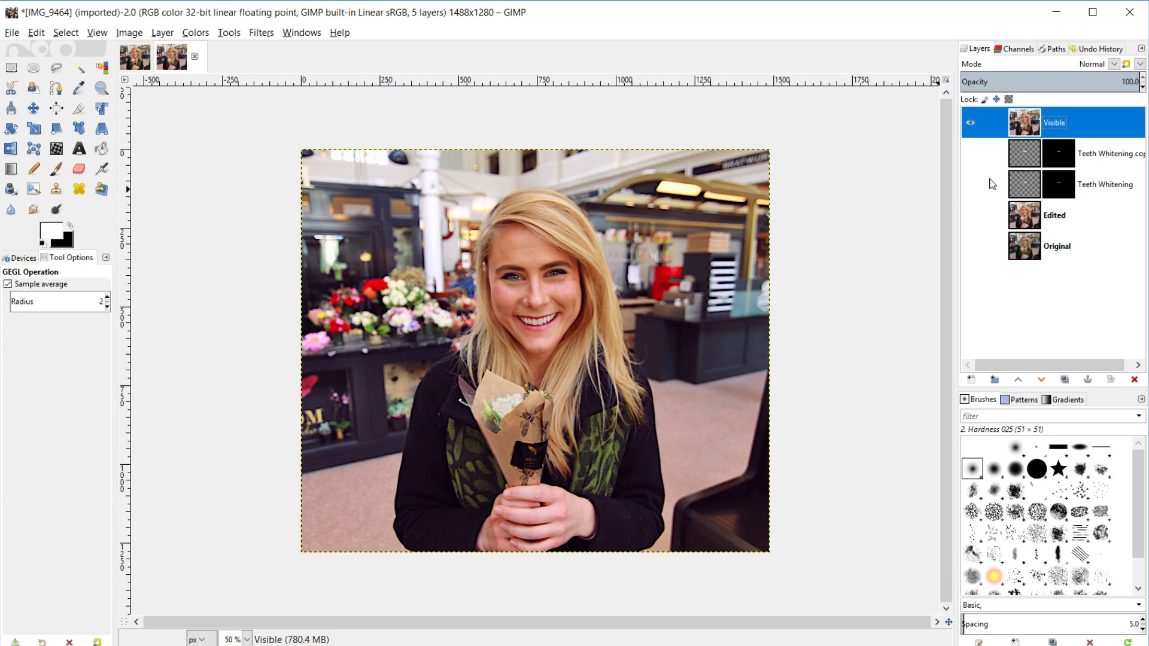
pyautogui.click(972, 380)
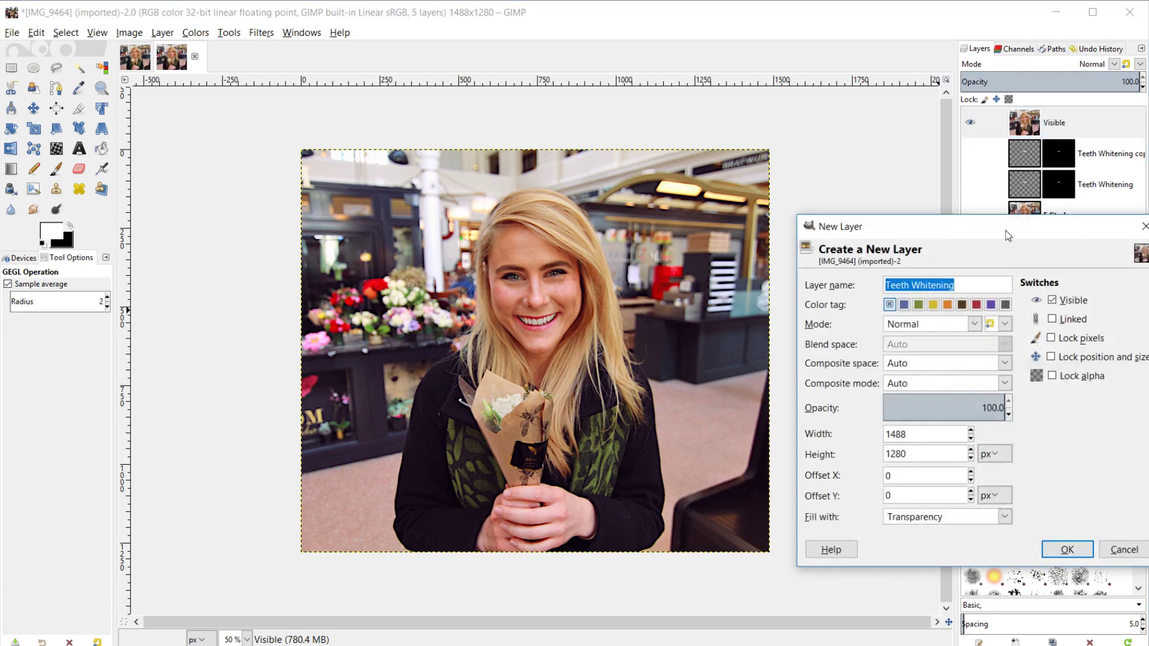
pyautogui.write('Vignette')
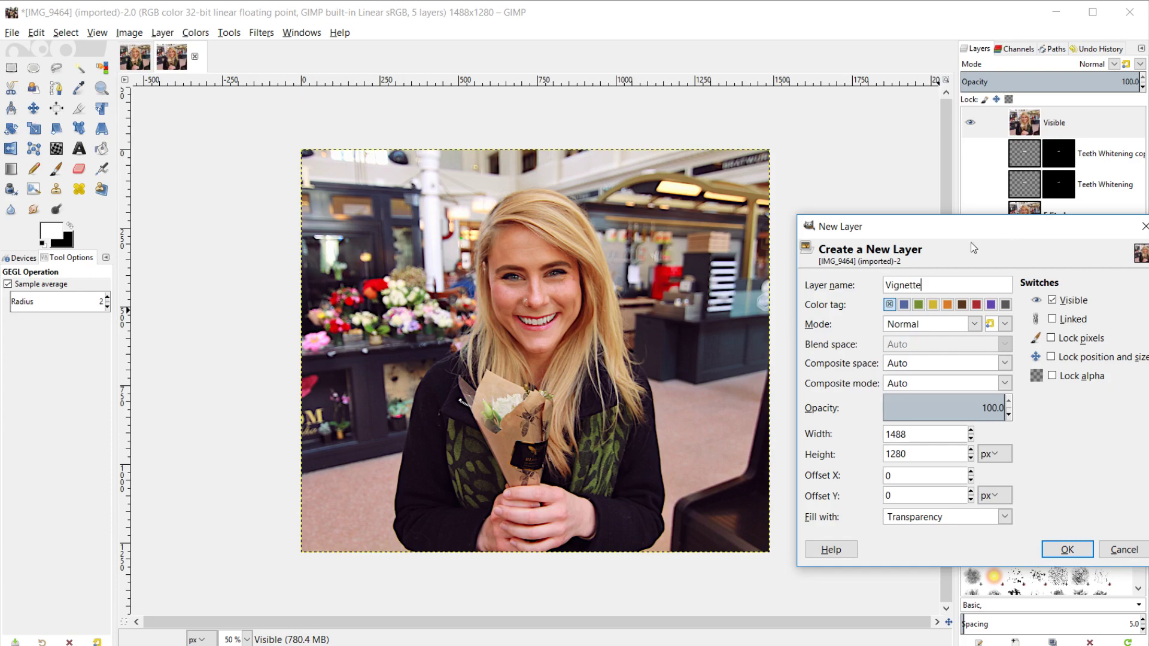
pyautogui.click(1067, 550)
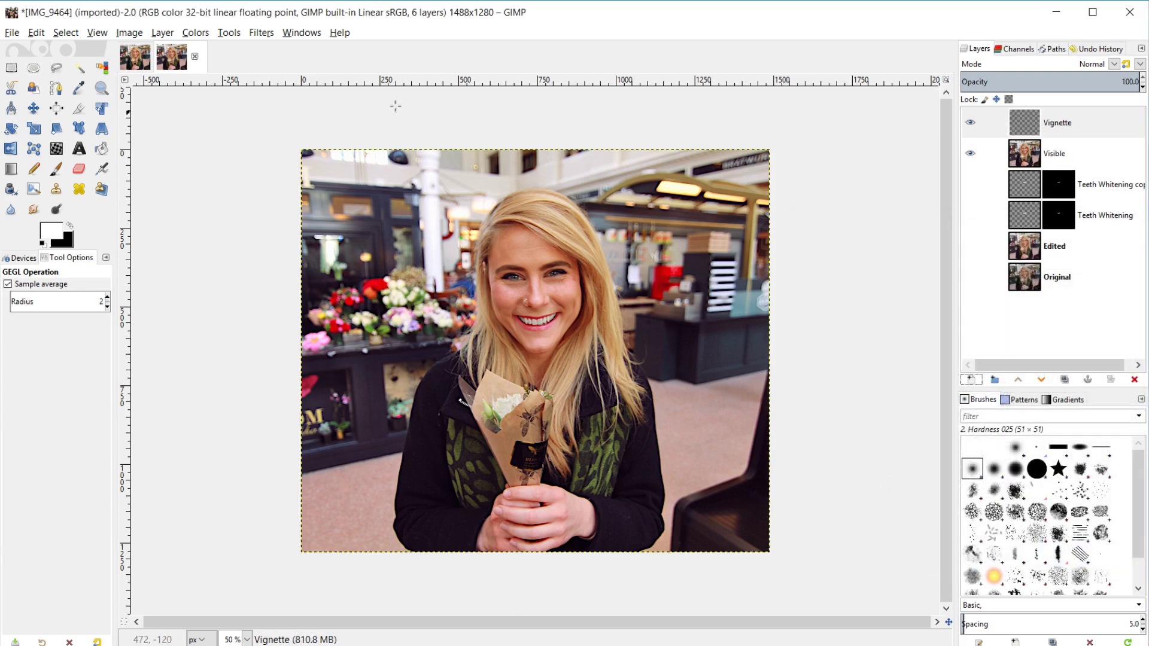
# - Start the Vignette filter on the Vignette layer, try a squeeze of 0.075 and return the squeeze to 0.000
pyautogui.click(261, 34)
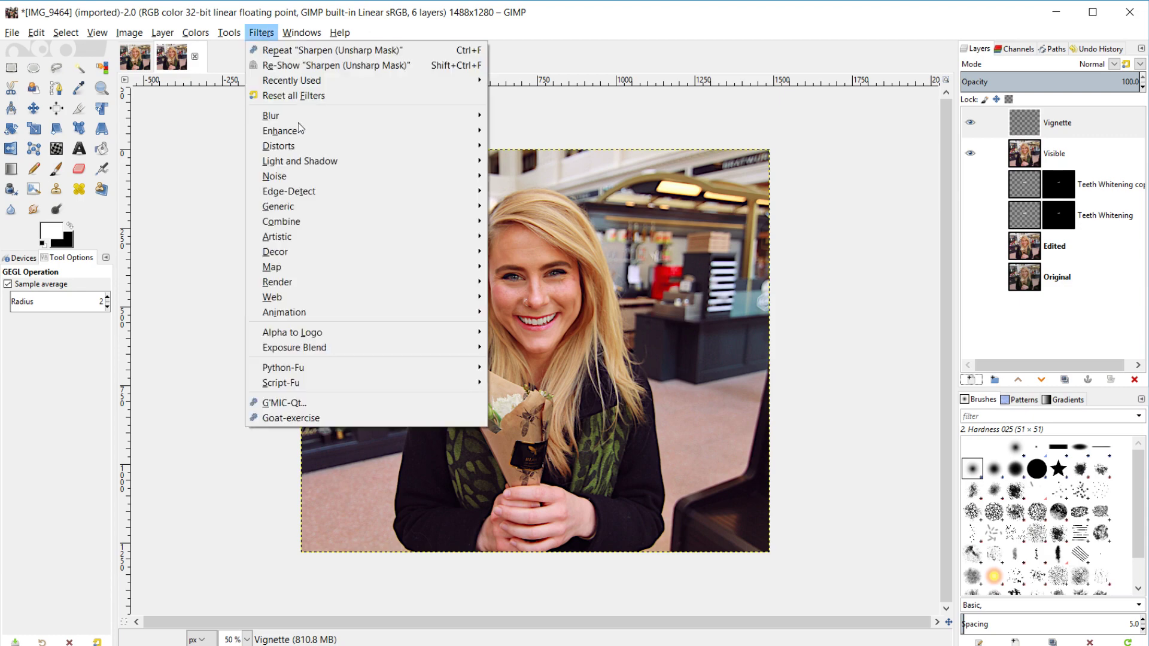
pyautogui.moveTo(319, 165)
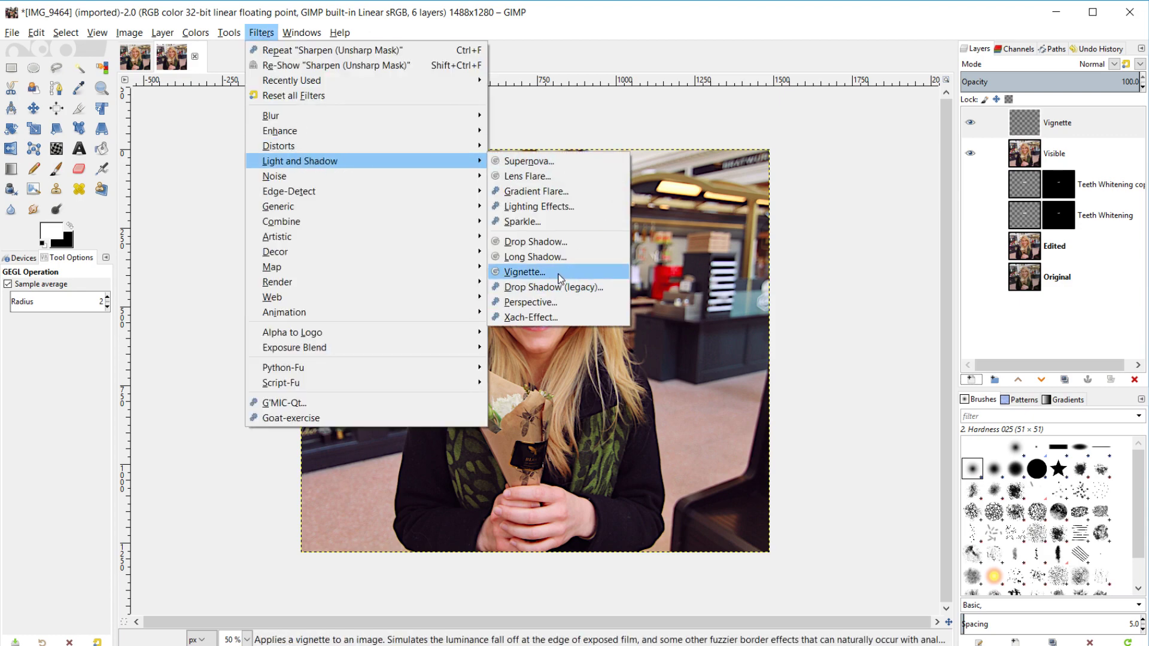
pyautogui.click(526, 272)
pyautogui.moveTo(782, 110); pyautogui.dragTo(886, 72)
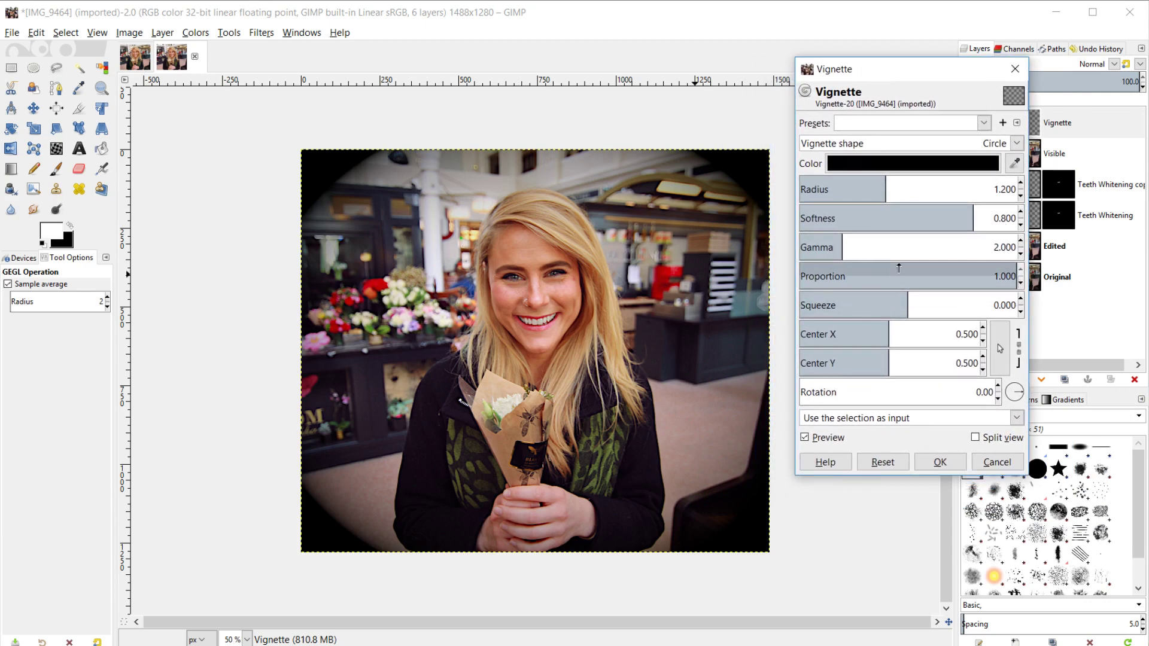
pyautogui.moveTo(908, 297)
pyautogui.mouseDown()
pyautogui.moveTo(927, 298)
pyautogui.moveTo(916, 297)
pyautogui.mouseUp()
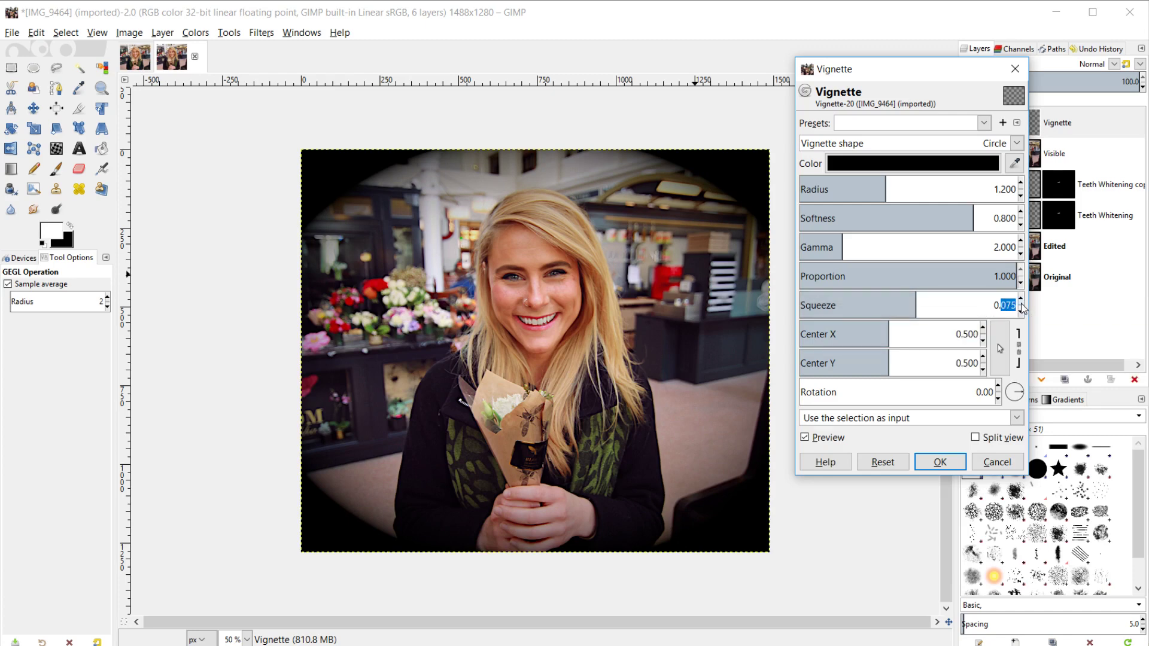
pyautogui.press('BackSpace')
pyautogui.press('BackSpace')
pyautogui.click(1000, 276)
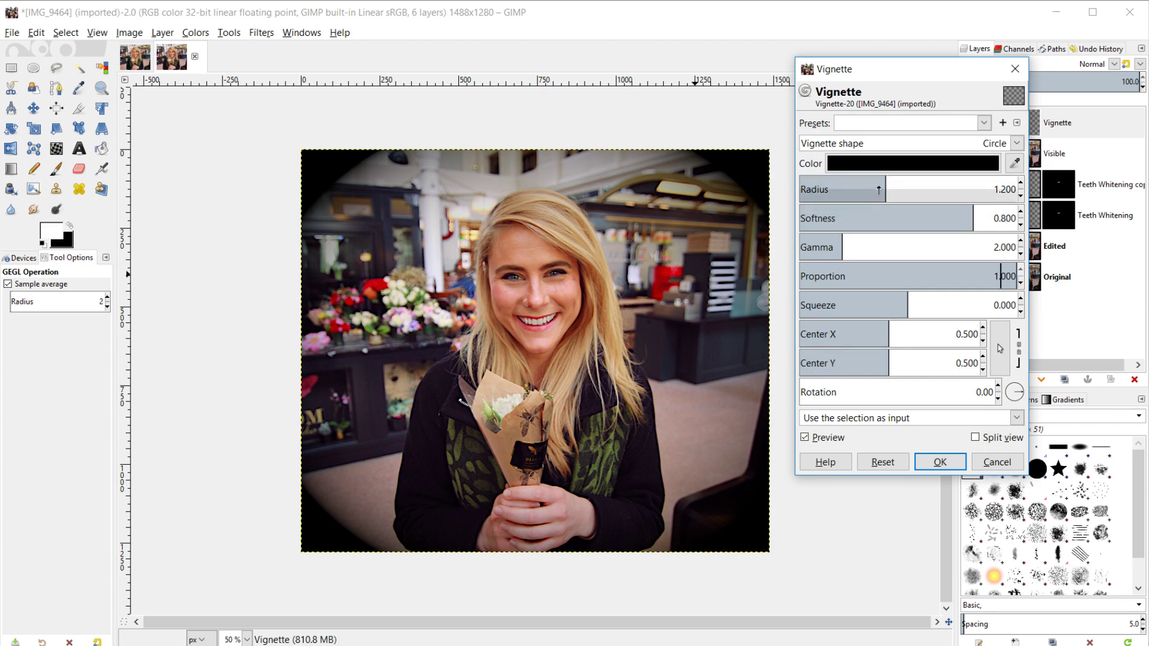
# - Tighten the vignette around the subject with a radius of 0.919 and a squeeze of -0.231
pyautogui.click(882, 187)
pyautogui.moveTo(882, 187); pyautogui.dragTo(872, 188)
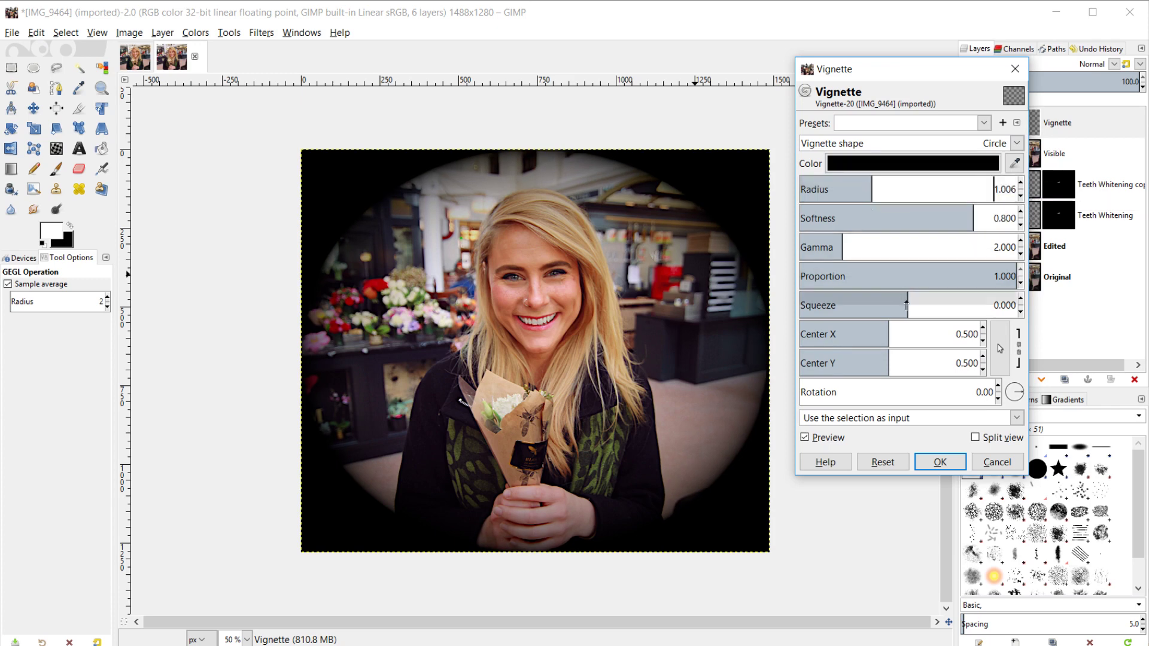
pyautogui.click(916, 301)
pyautogui.moveTo(915, 301); pyautogui.dragTo(886, 301)
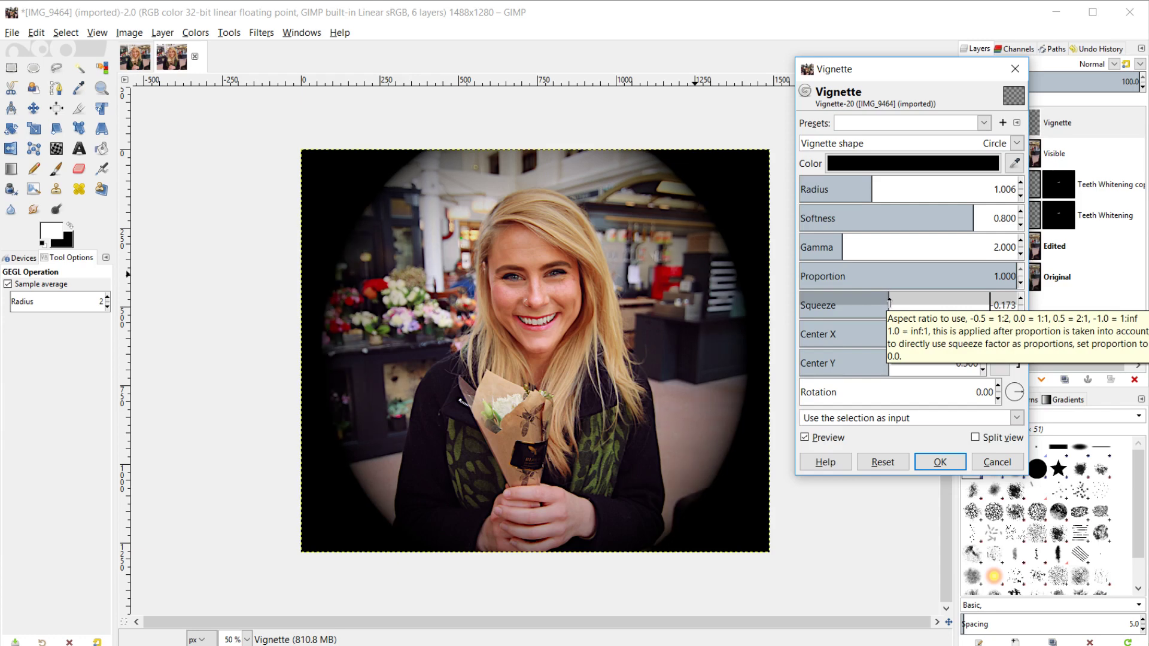
pyautogui.moveTo(886, 302); pyautogui.dragTo(882, 302)
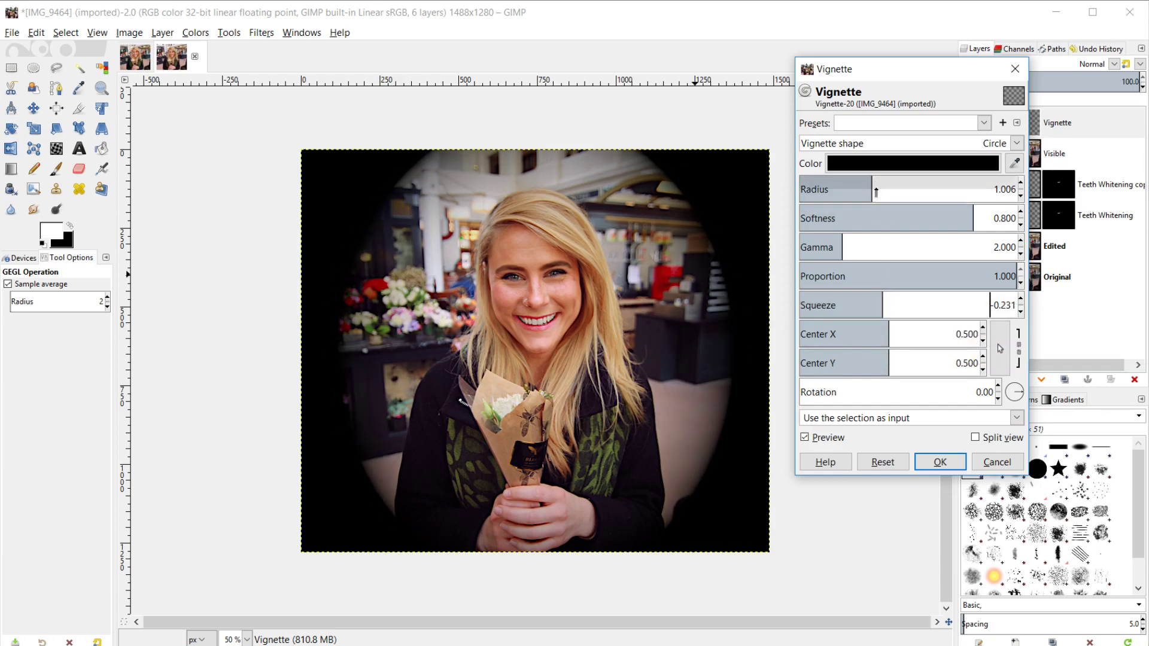
pyautogui.click(866, 186)
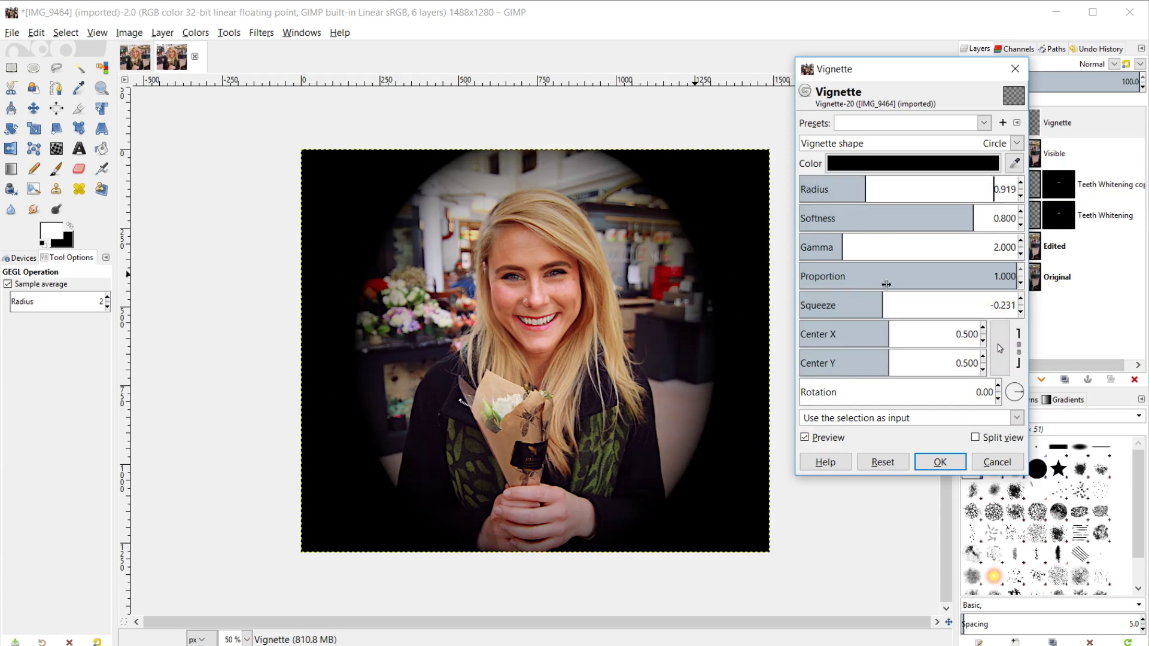
# - Keep the vignette's Center Y at 0.500 and harden its edge with softness 0.546 and gamma 4.191
pyautogui.click(887, 355)
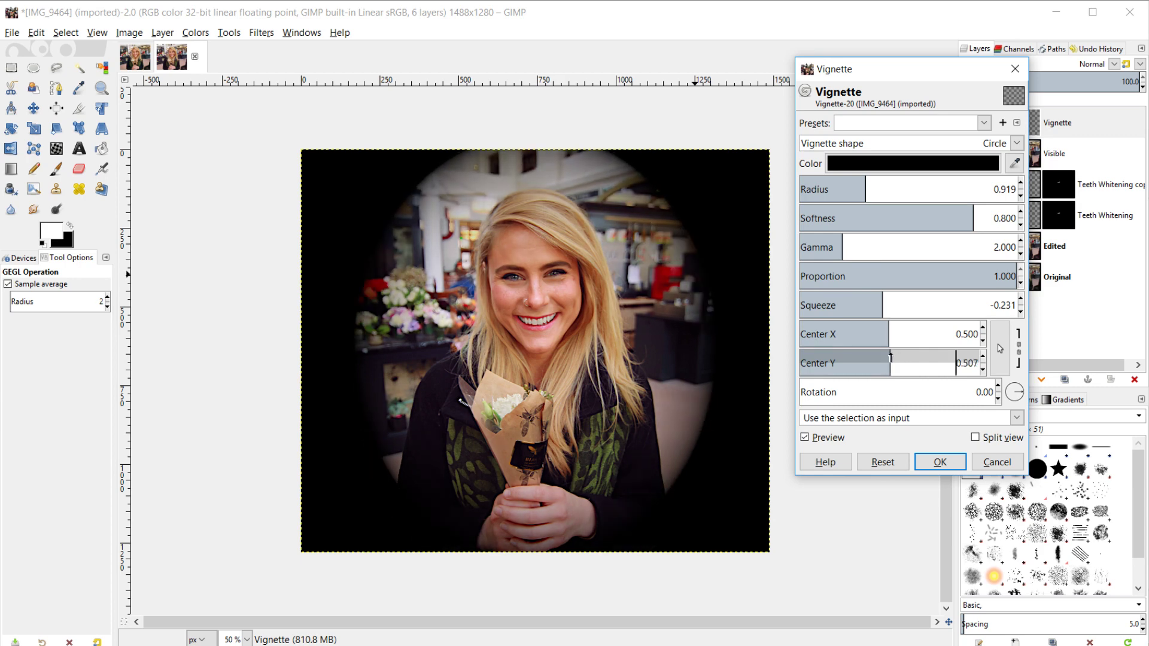
pyautogui.click(888, 355)
pyautogui.moveTo(916, 221); pyautogui.dragTo(918, 223)
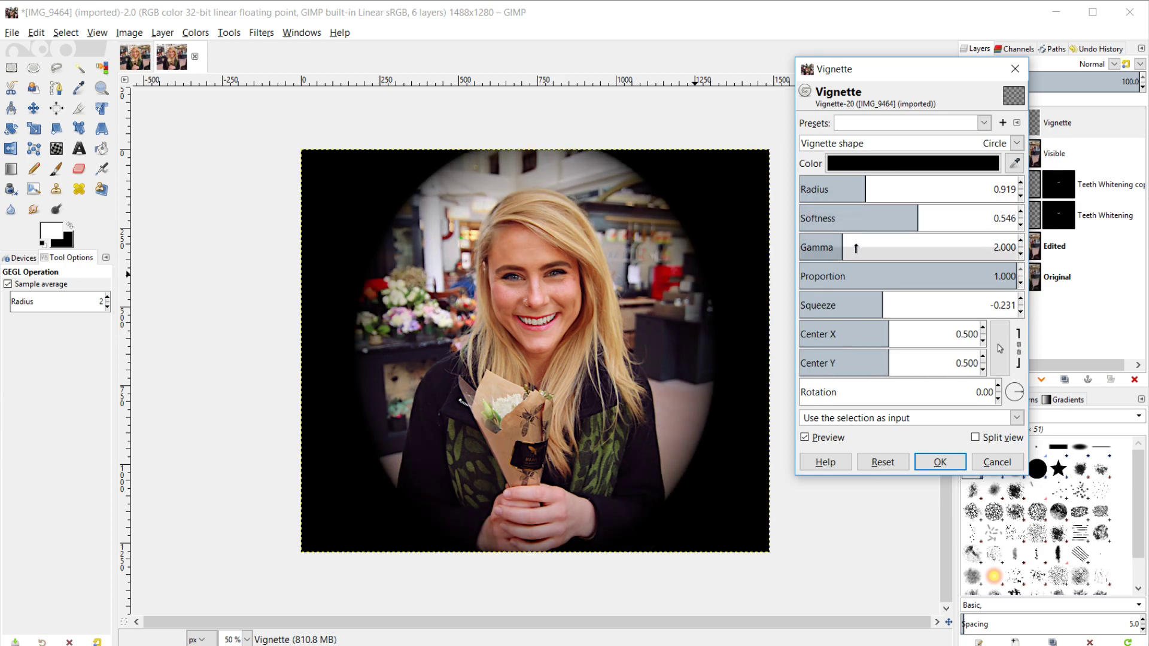
pyautogui.click(890, 247)
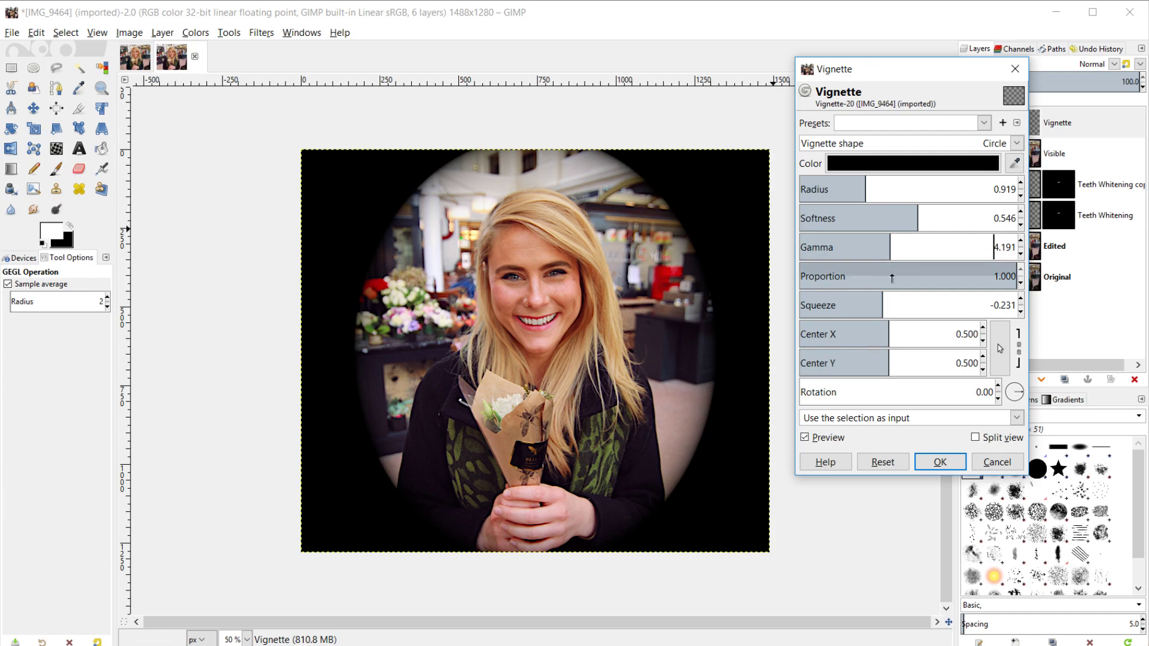
# - Set the vignette's radius to 1.101, squeeze to -0.035, gamma to 4.884 and Center Y to 0.566, and apply the filter
pyautogui.click(884, 179)
pyautogui.moveTo(884, 179); pyautogui.dragTo(880, 180)
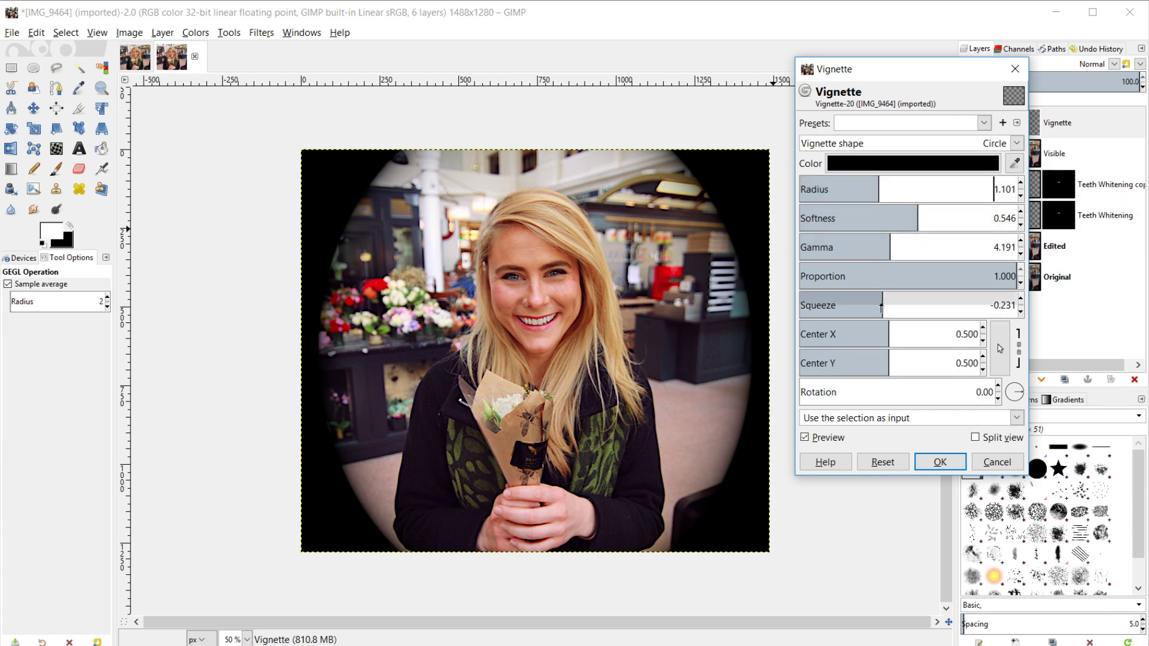
pyautogui.click(889, 299)
pyautogui.moveTo(890, 299)
pyautogui.mouseDown()
pyautogui.moveTo(940, 286)
pyautogui.moveTo(903, 294)
pyautogui.mouseUp()
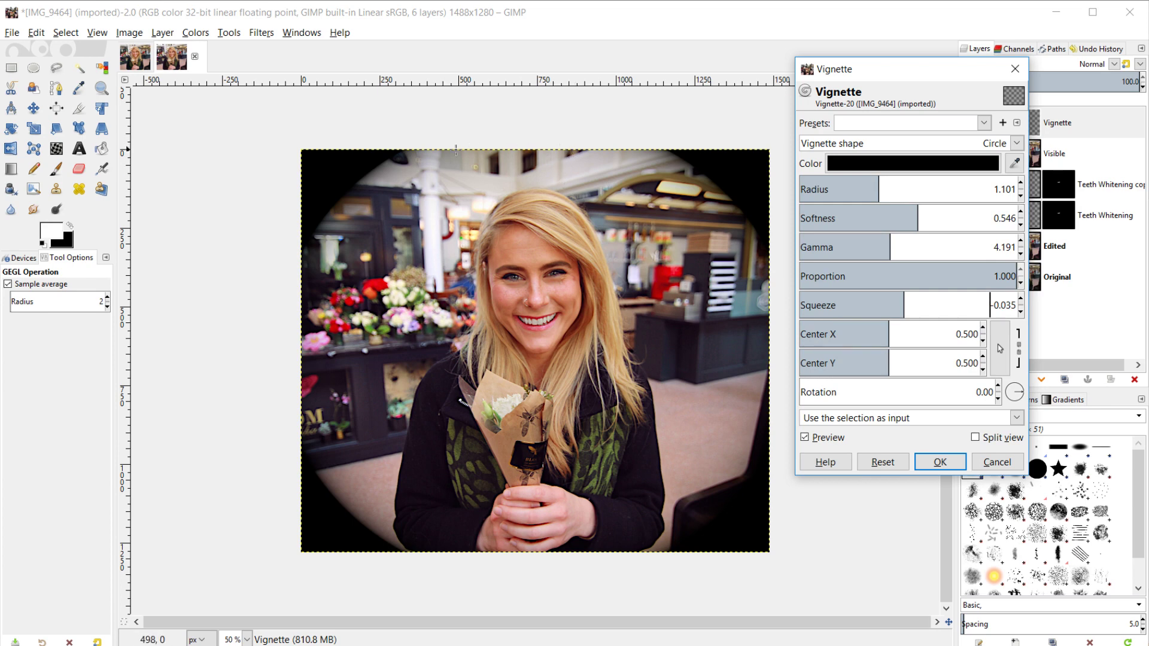
pyautogui.moveTo(902, 239)
pyautogui.mouseDown()
pyautogui.moveTo(881, 240)
pyautogui.moveTo(905, 240)
pyautogui.mouseUp()
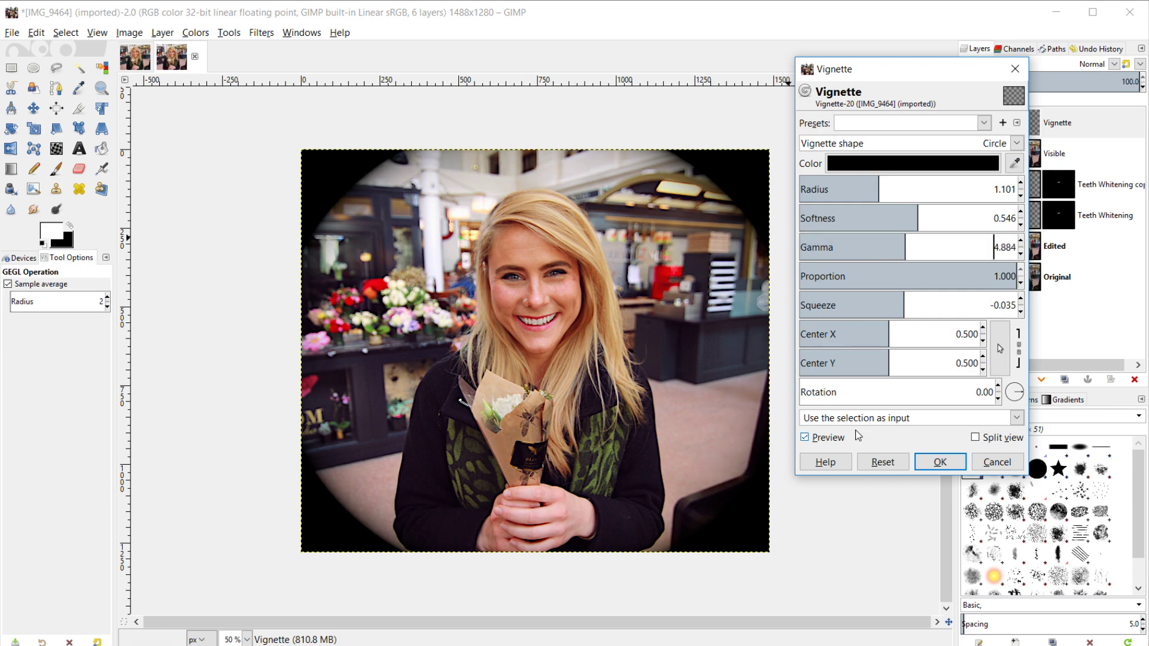
pyautogui.click(901, 357)
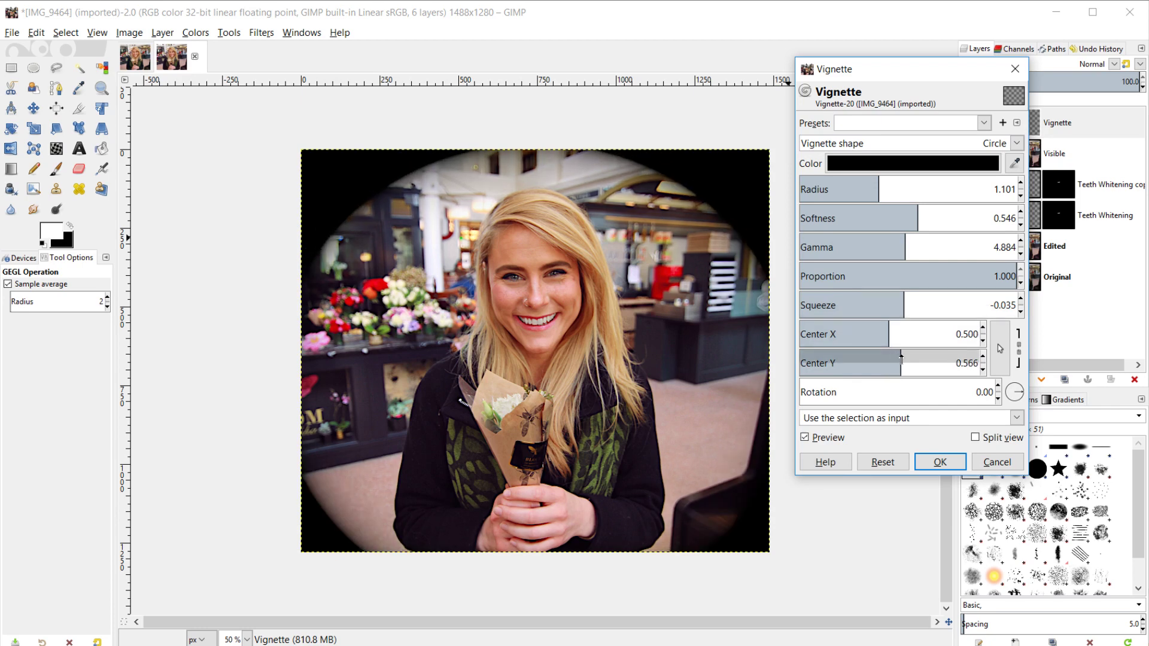
pyautogui.click(954, 459)
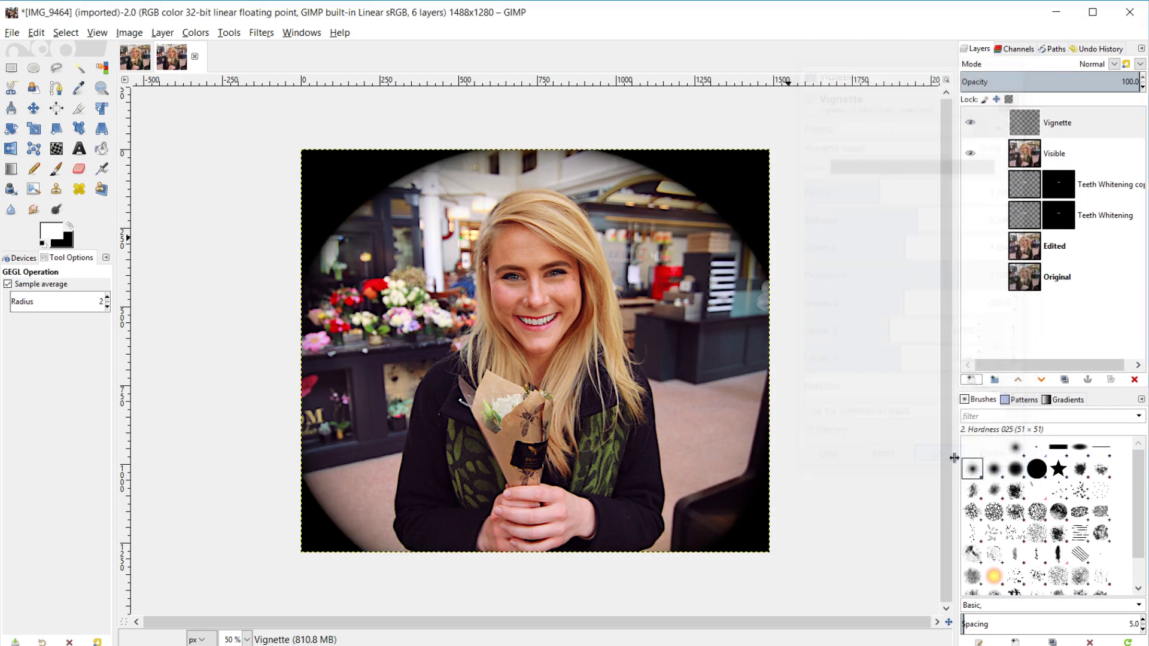
# - Lower the Vignette layer's opacity to 27.0 and compare the portrait with the layer hidden and shown
pyautogui.click(1015, 83)
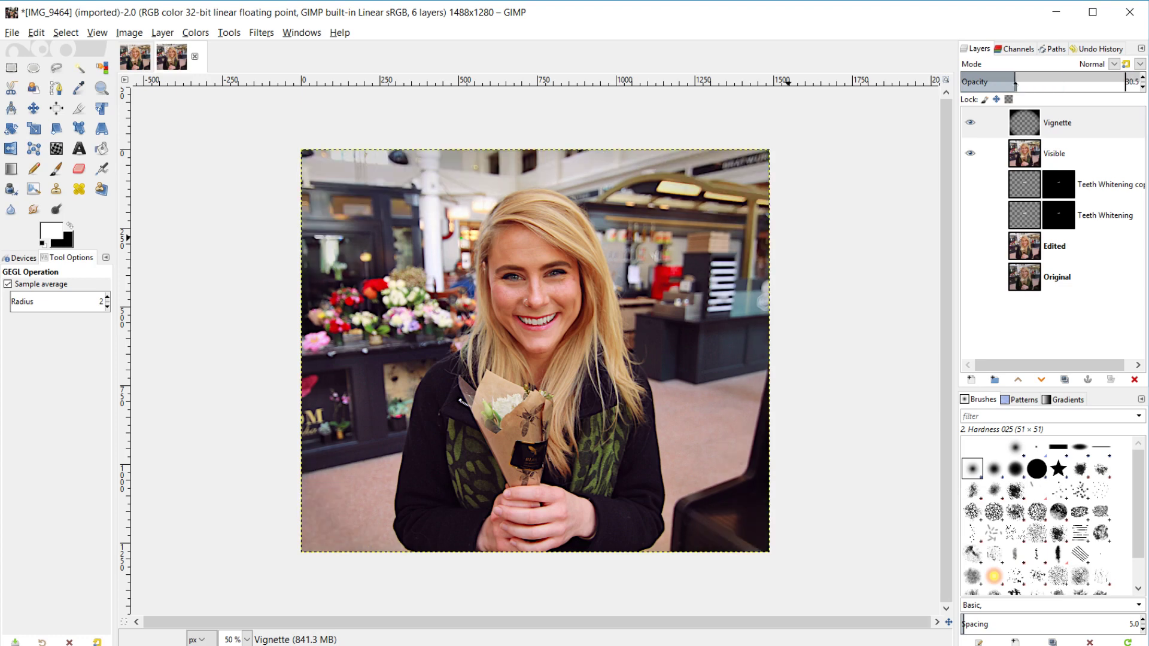
pyautogui.moveTo(1020, 85); pyautogui.dragTo(1009, 86)
pyautogui.click(970, 122)
pyautogui.click(970, 123)
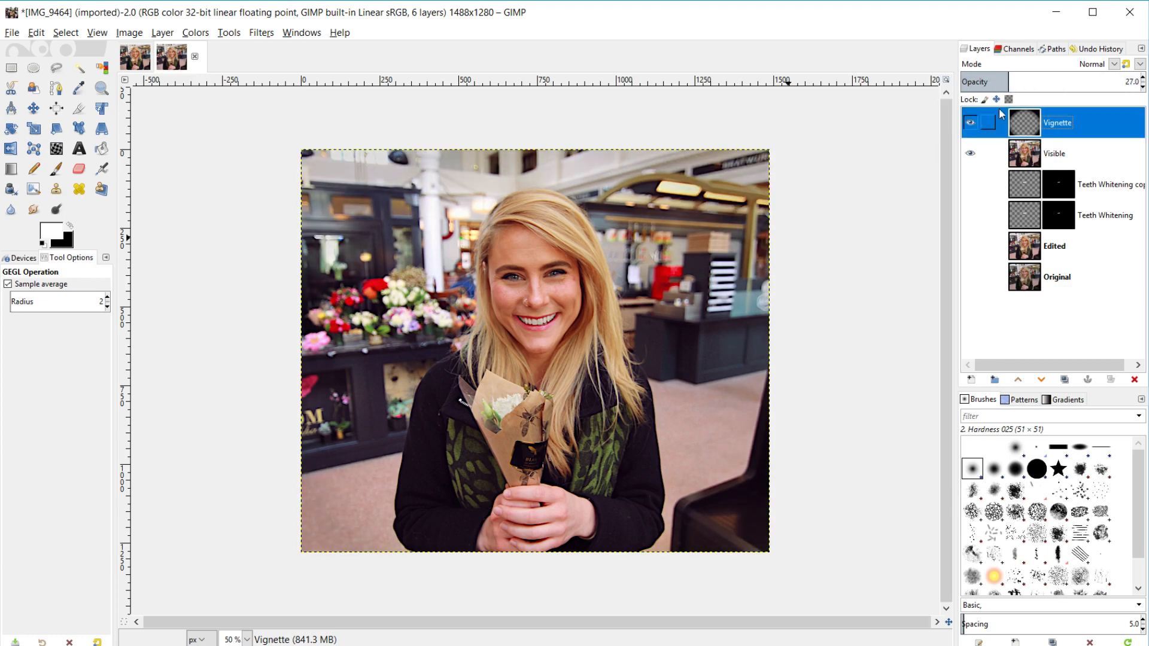
# - Reduce the Vignette layer's opacity to 17.2 and check the portrait with and without the vignette, leaving the layer visible
pyautogui.click(996, 82)
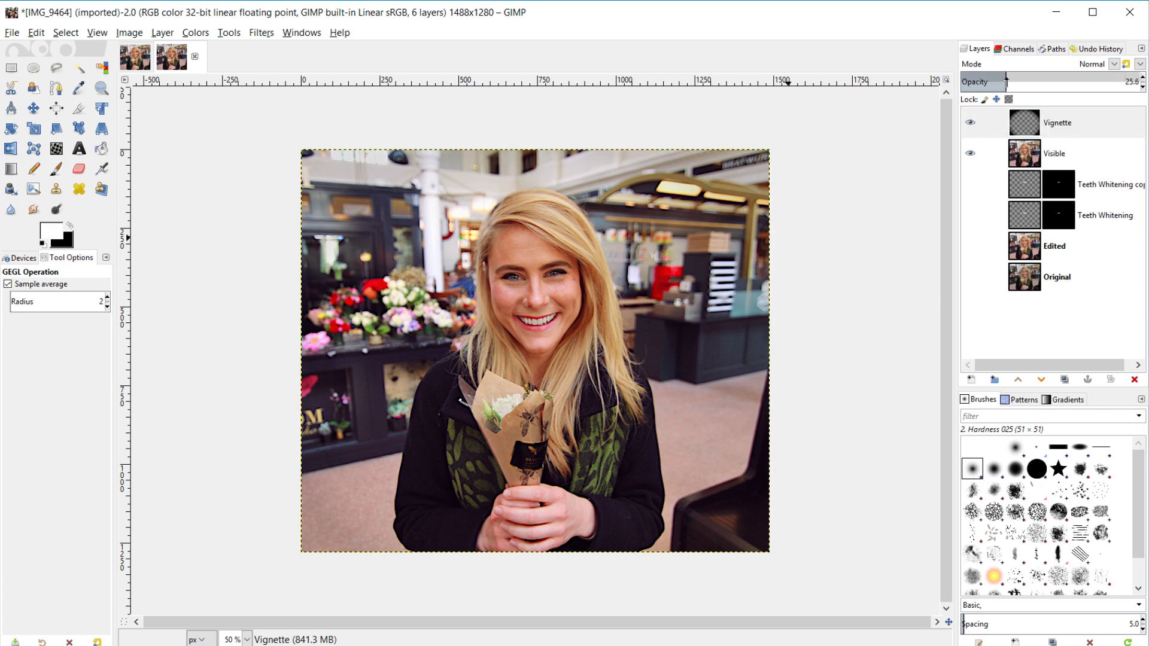
pyautogui.moveTo(1009, 81); pyautogui.dragTo(1005, 82)
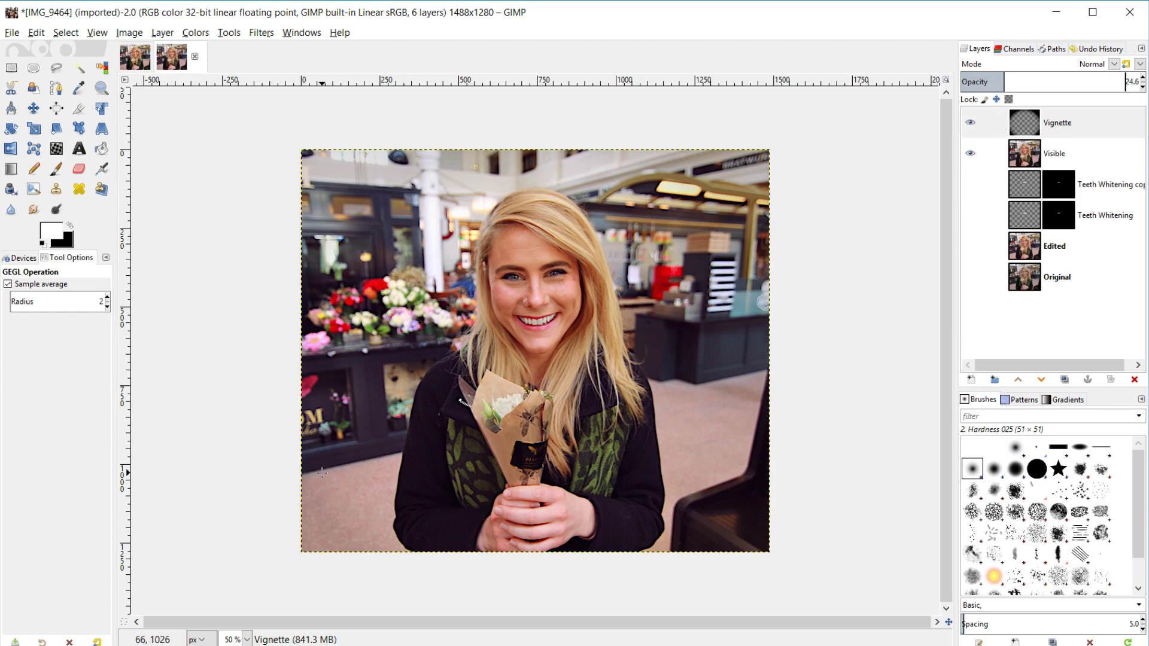
pyautogui.moveTo(1006, 82); pyautogui.dragTo(991, 82)
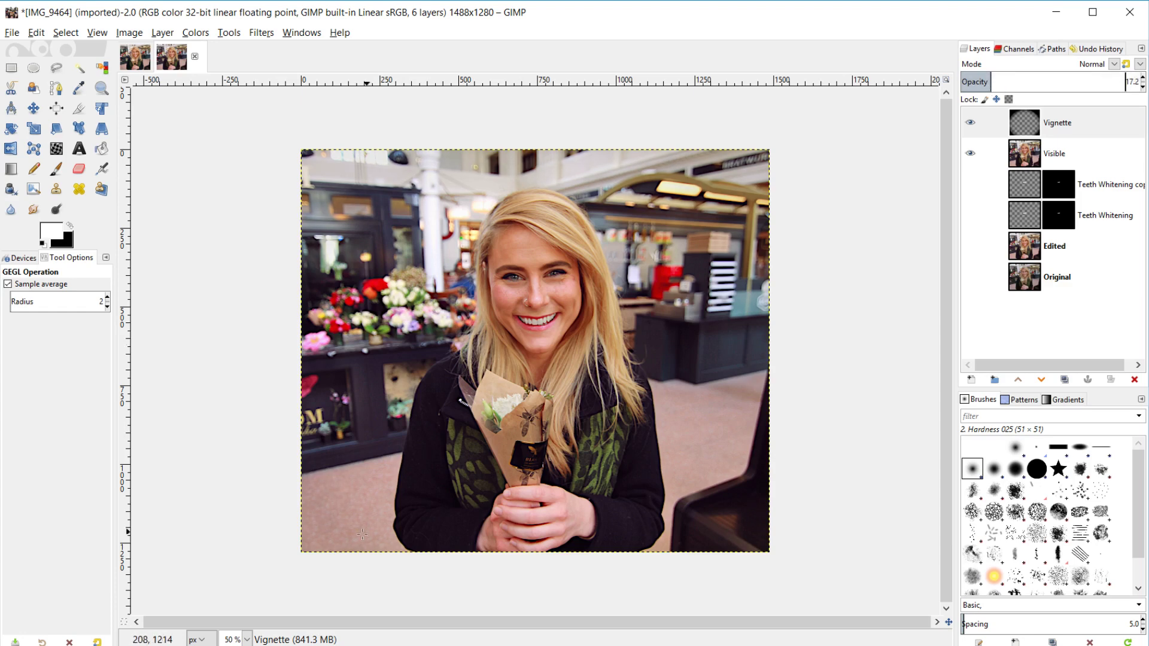
pyautogui.click(971, 120)
pyautogui.click(971, 119)
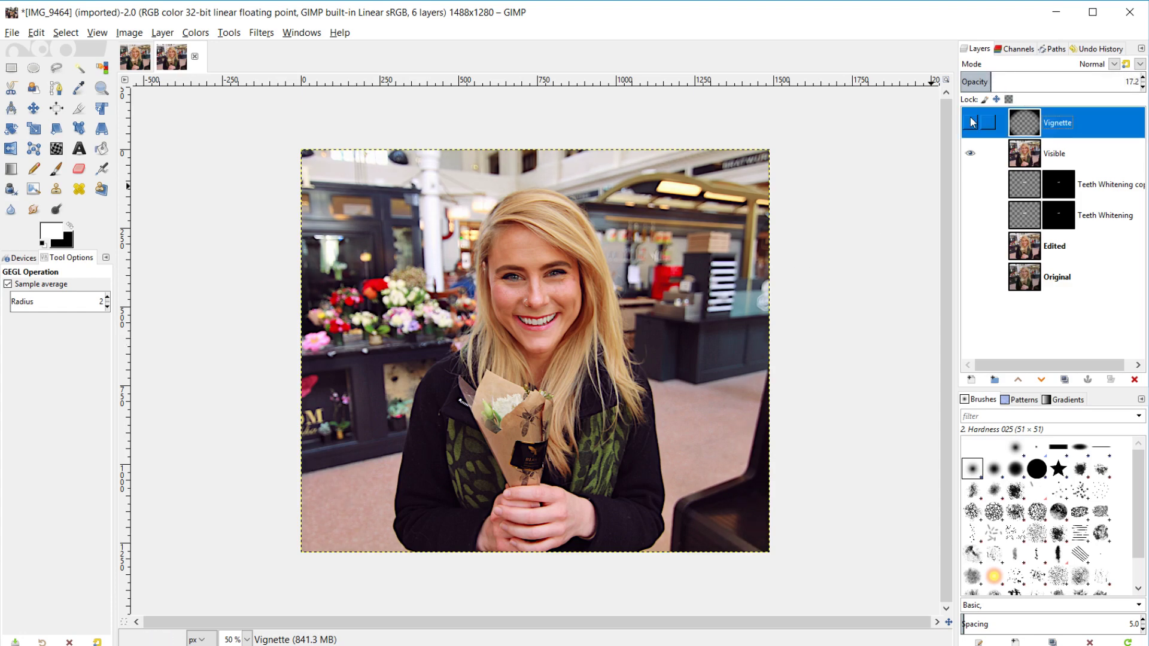
pyautogui.click(971, 120)
pyautogui.click(970, 120)
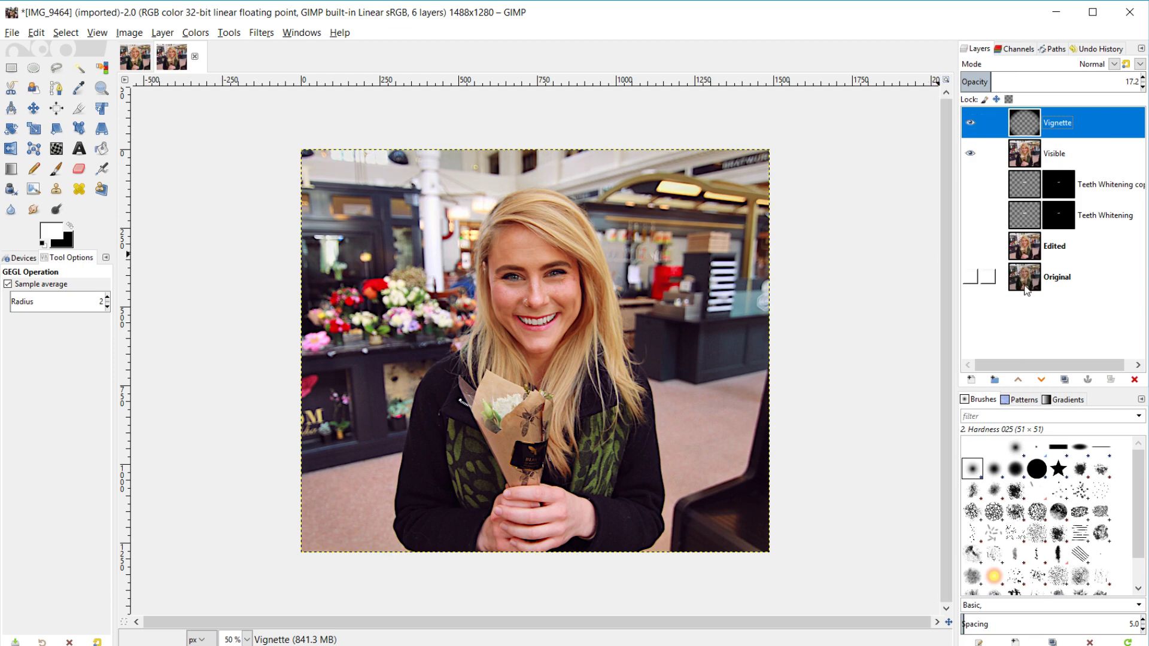
# - Export the portrait as Girl Holding Flowers Union Station.JPG in the Union Station 1_20 Photoshoot folder, adjusting the JPEG quality
pyautogui.click(19, 34)
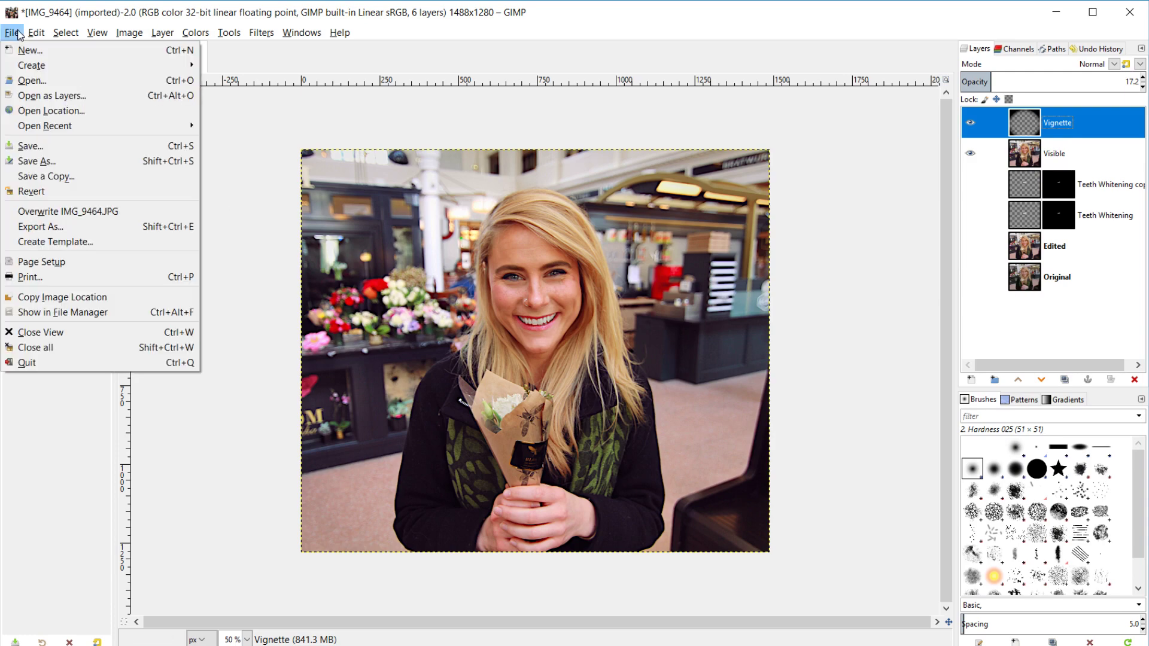
pyautogui.click(76, 226)
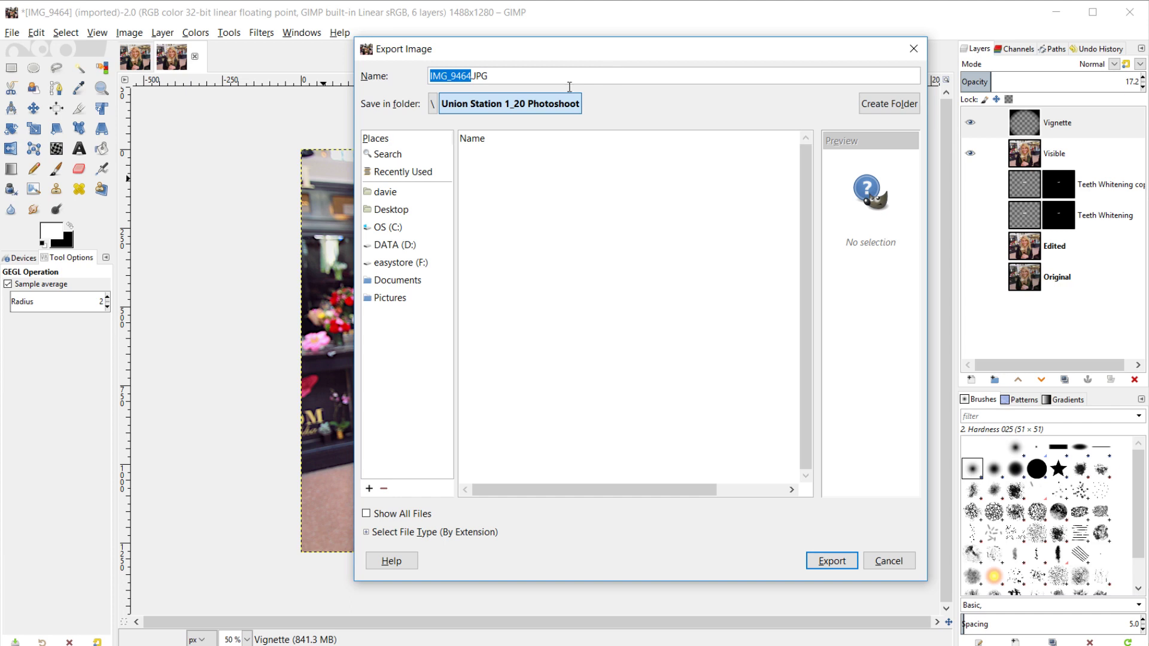
pyautogui.write('Girl Holding Flowers Union Station')
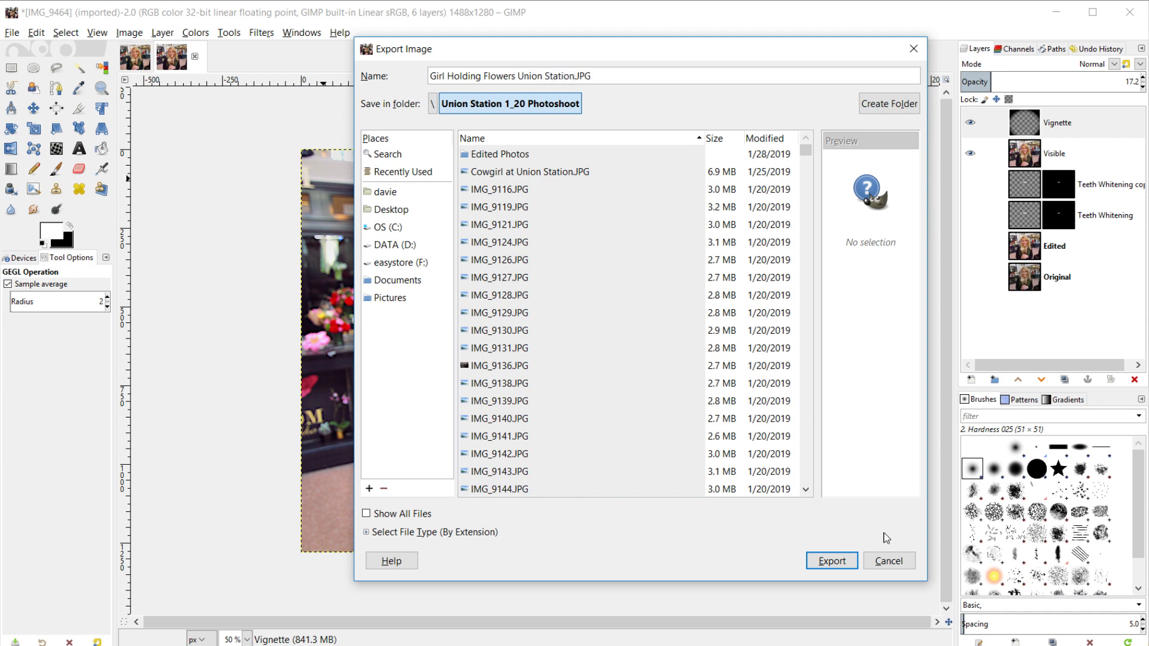
pyautogui.click(837, 559)
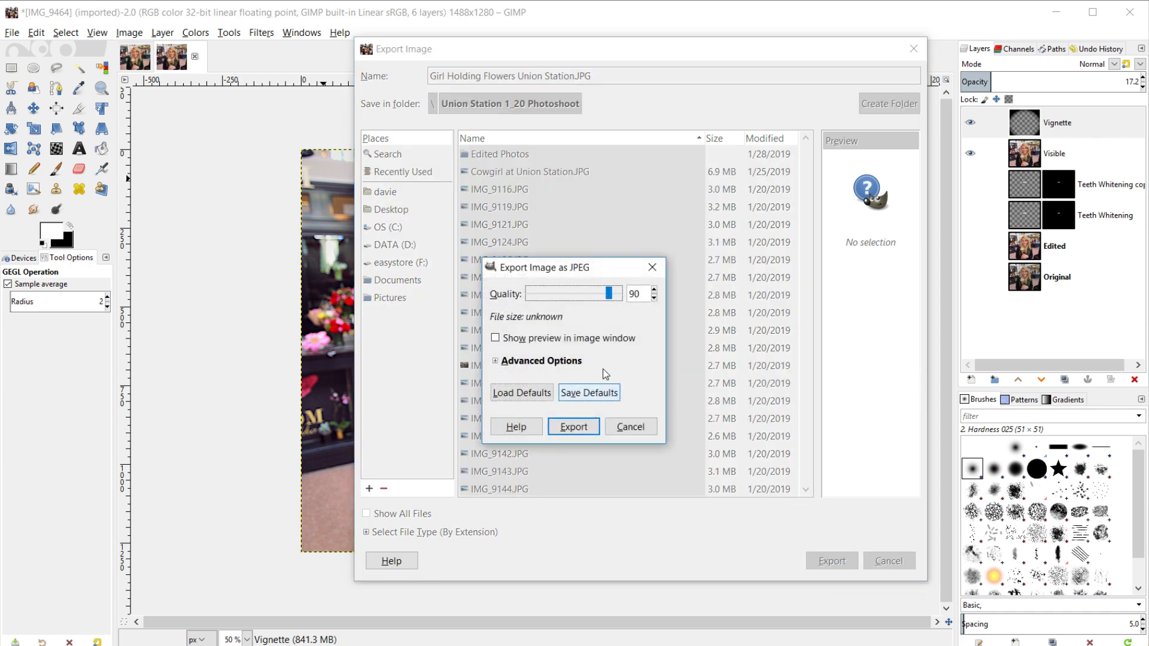
pyautogui.moveTo(613, 292); pyautogui.dragTo(622, 293)
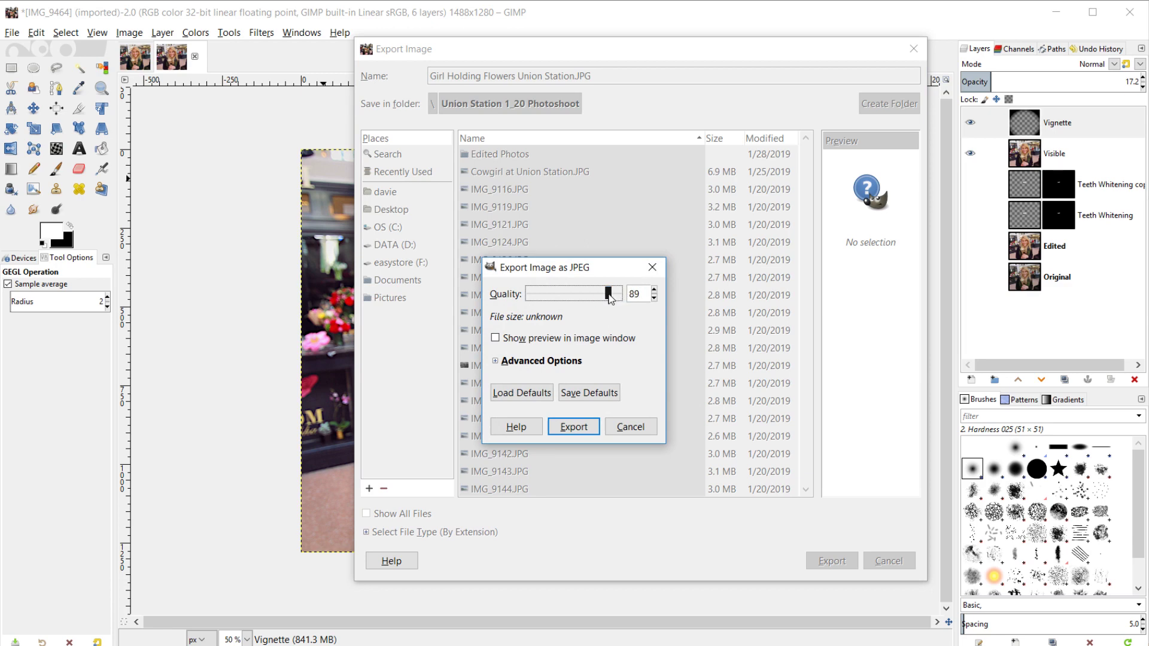
pyautogui.click(586, 427)
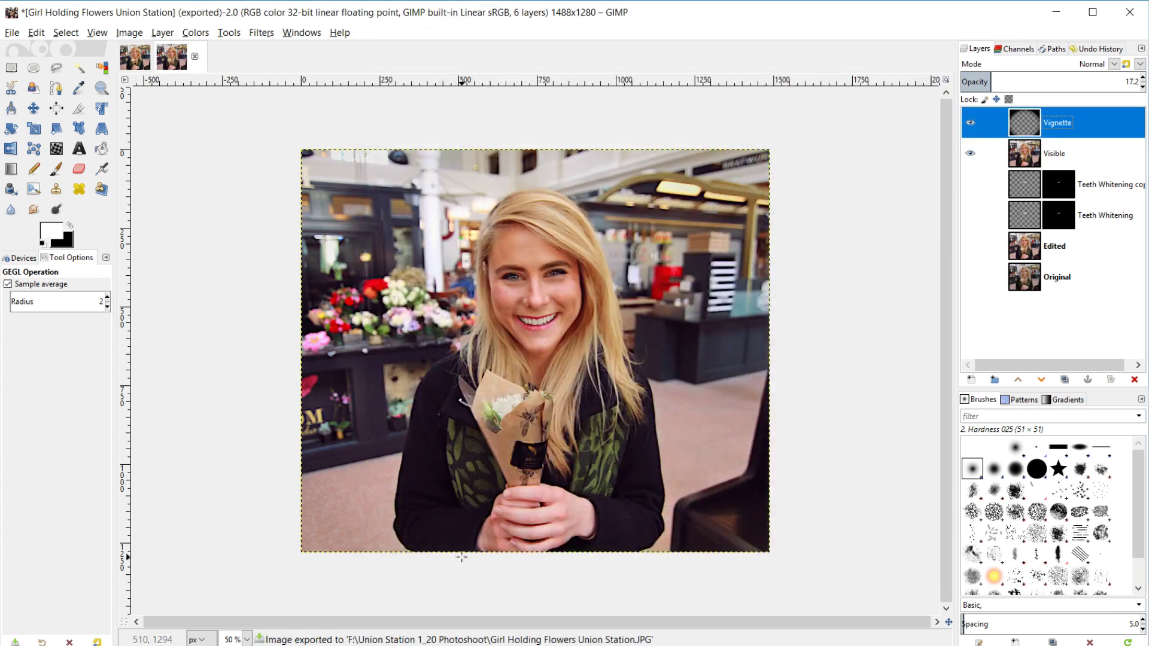